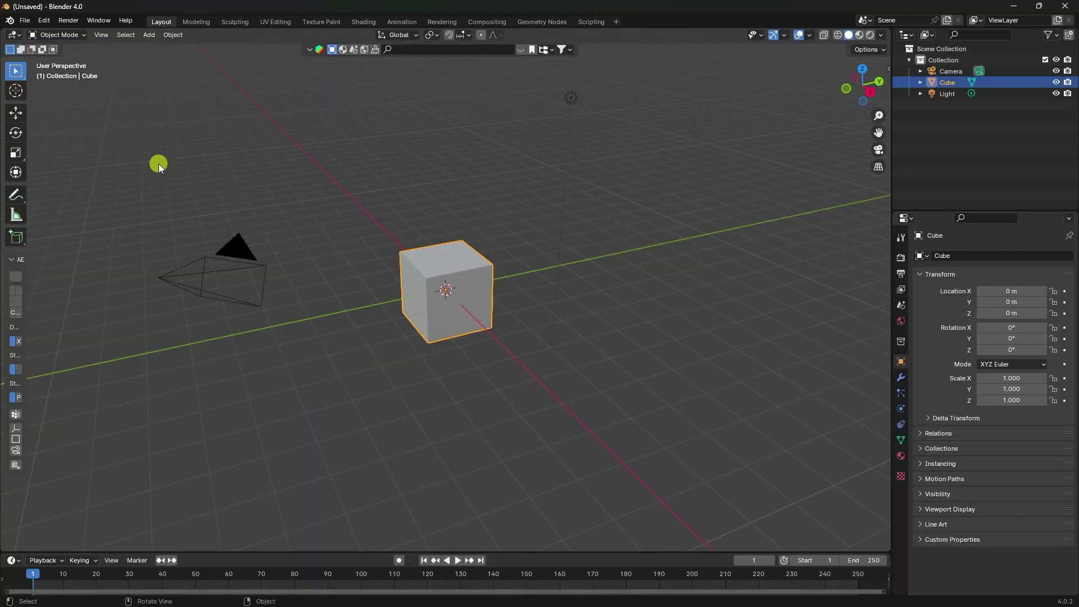
# Delete the default camera, cube and light, and add a UV sphere mesh
pyautogui.moveTo(157, 163); pyautogui.dragTo(659, 393)
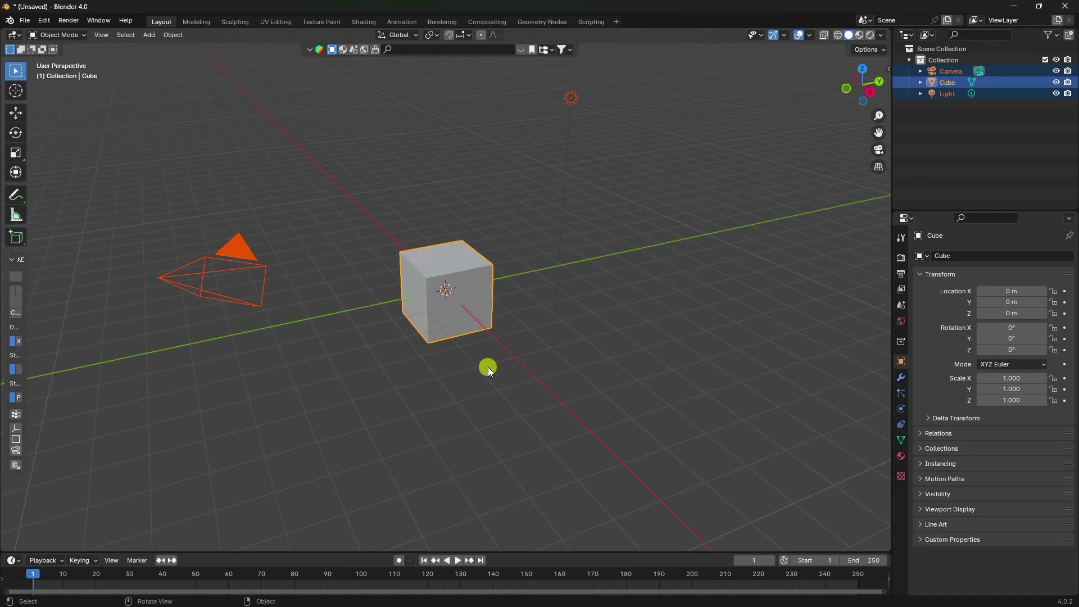
pyautogui.press('Delete')
pyautogui.click(149, 35)
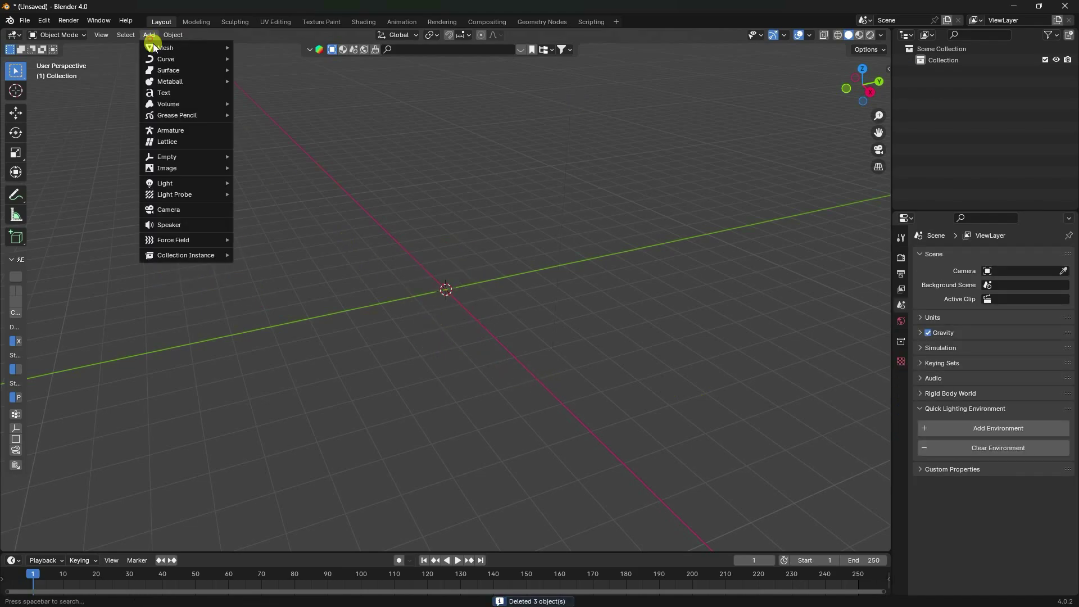
pyautogui.moveTo(153, 45)
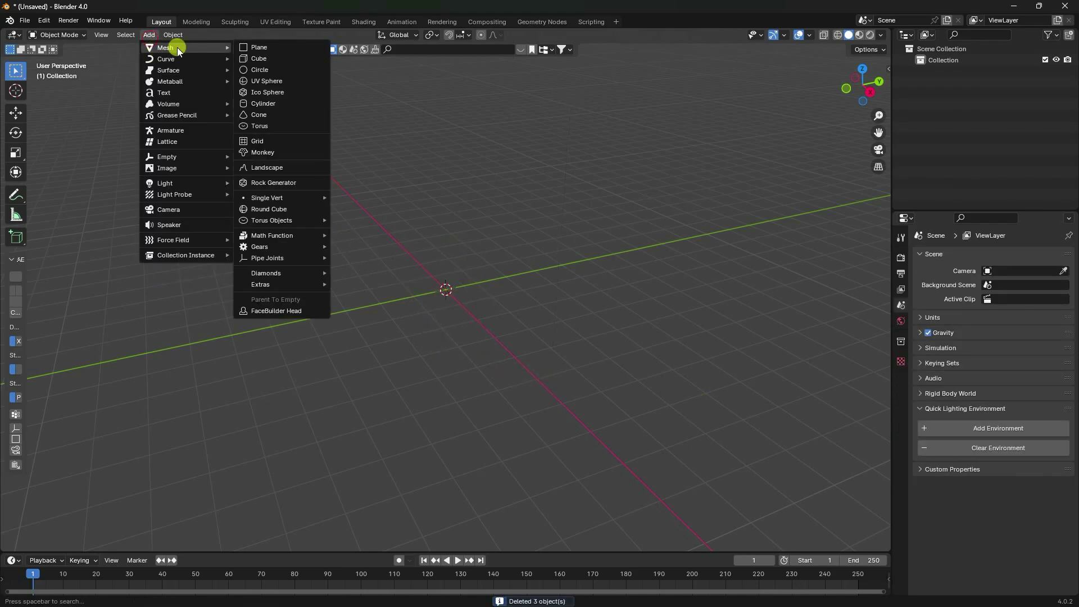
pyautogui.click(275, 80)
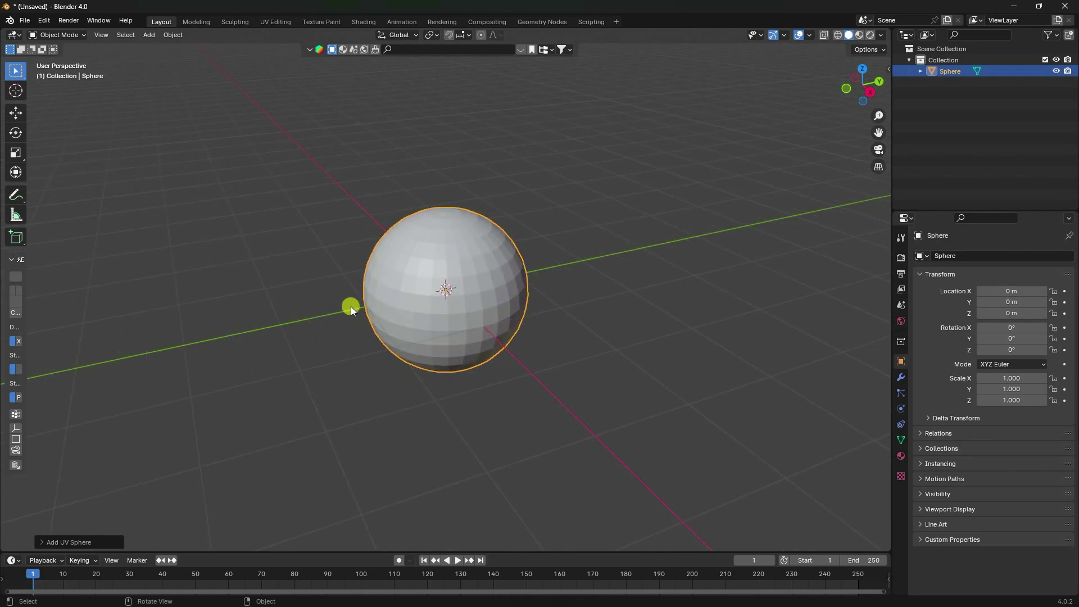
# Set the new UV sphere to 64 segments and reduce its radius to less than 1 m
pyautogui.click(61, 541)
pyautogui.click(145, 420)
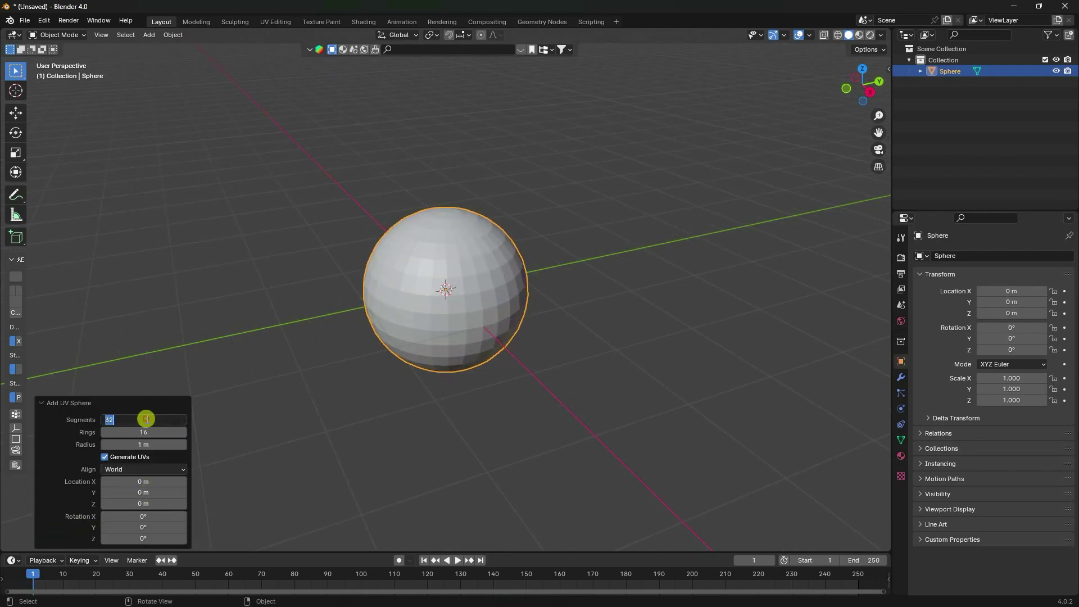
pyautogui.press('Return')
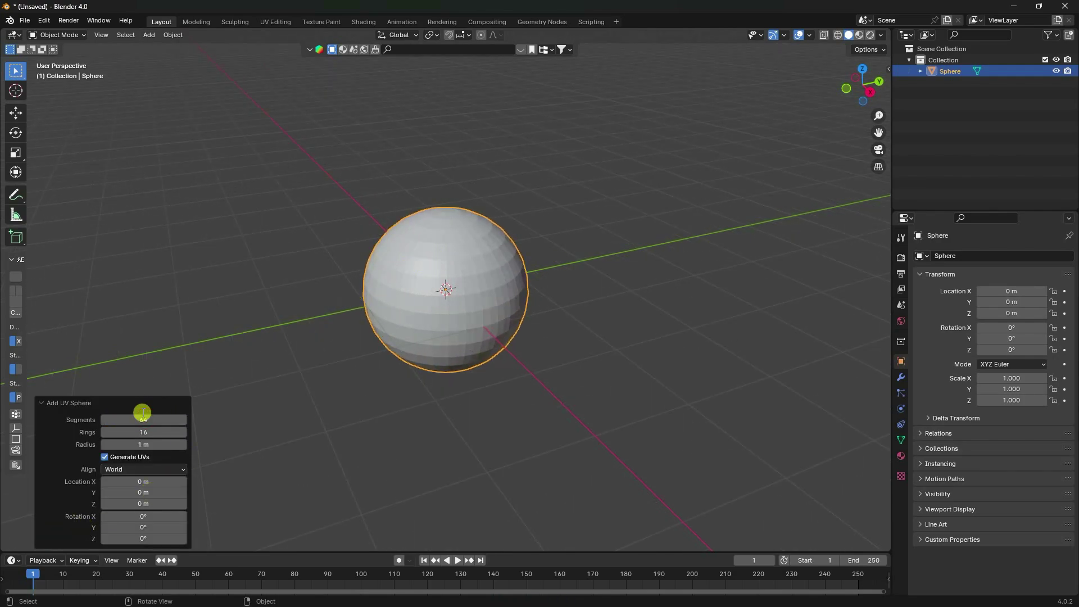
pyautogui.scroll(-4, 366, 348)
pyautogui.moveTo(370, 350); pyautogui.dragTo(446, 325, button='middle')
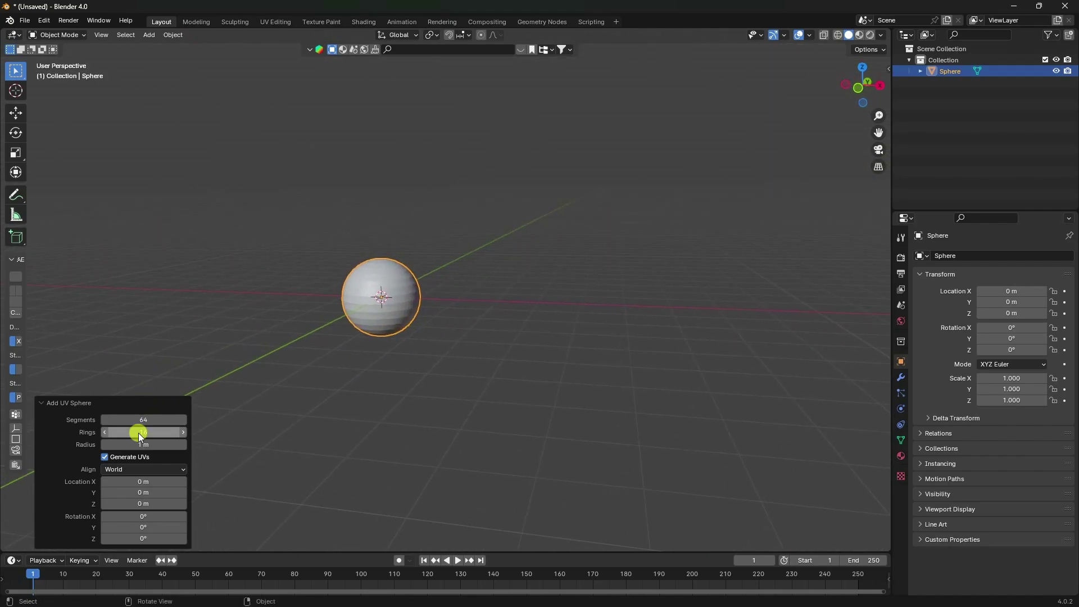
pyautogui.moveTo(141, 445); pyautogui.dragTo(119, 446)
pyautogui.click(150, 447)
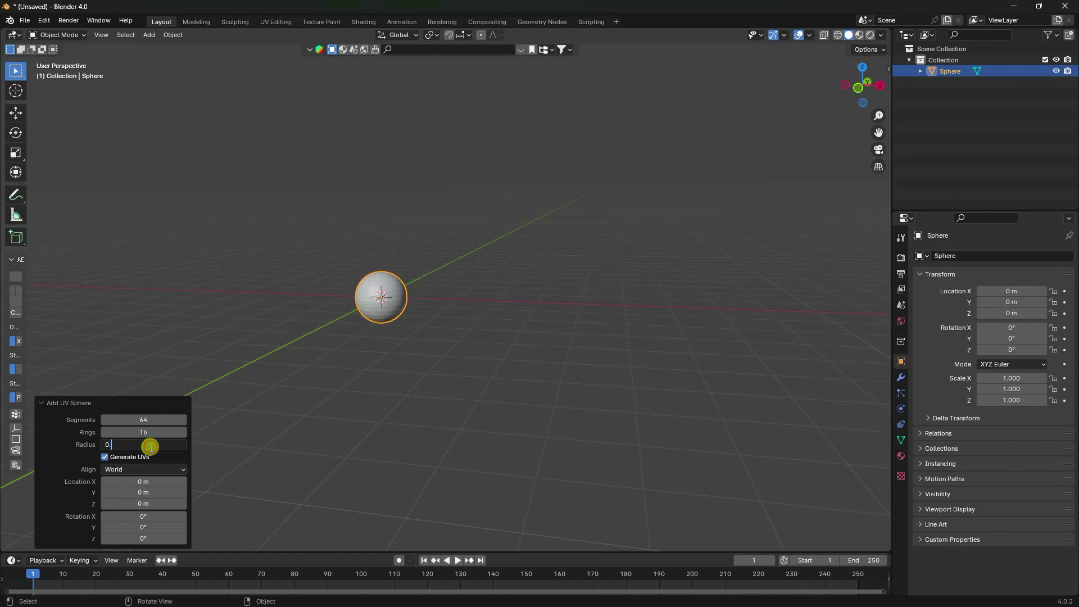
pyautogui.press('Return')
# Move the sphere up along Z by about 9.35 m
pyautogui.moveTo(337, 349); pyautogui.dragTo(427, 332, button='middle')
pyautogui.click(11, 111)
pyautogui.moveTo(427, 332); pyautogui.dragTo(425, 143)
pyautogui.moveTo(425, 142); pyautogui.dragTo(426, 289, button='middle')
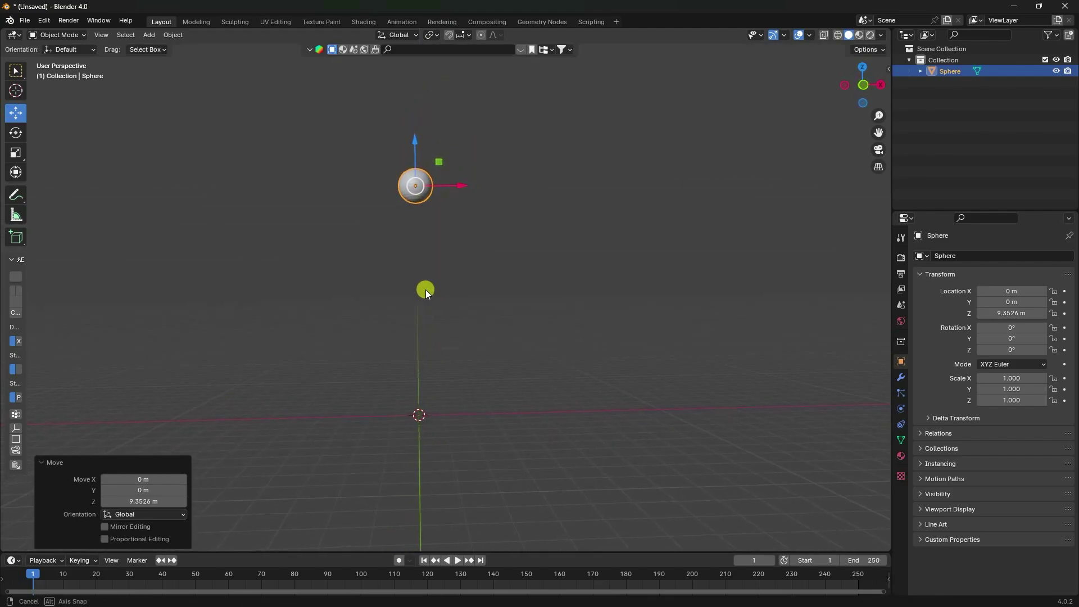
# Apply the Quick Liquid effect to the sphere
pyautogui.click(174, 35)
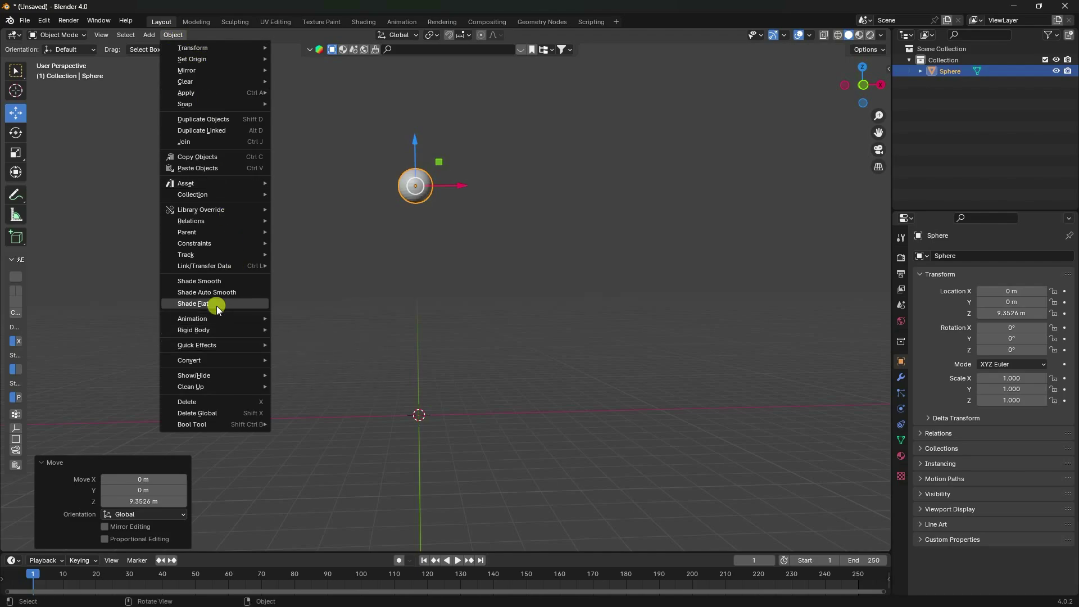
pyautogui.moveTo(214, 331)
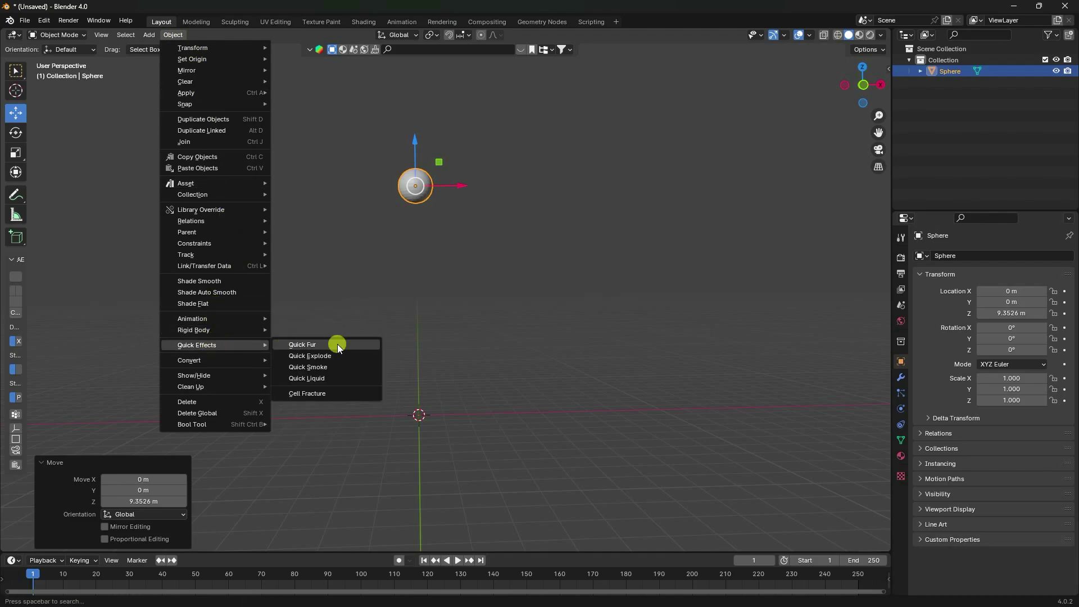
pyautogui.click(315, 377)
# Play the liquid simulation to check how the fluid falls inside the domain, and return to the first frame
pyautogui.moveTo(319, 363); pyautogui.dragTo(468, 520, button='middle')
pyautogui.click(455, 560)
pyautogui.scroll(3, 412, 278)
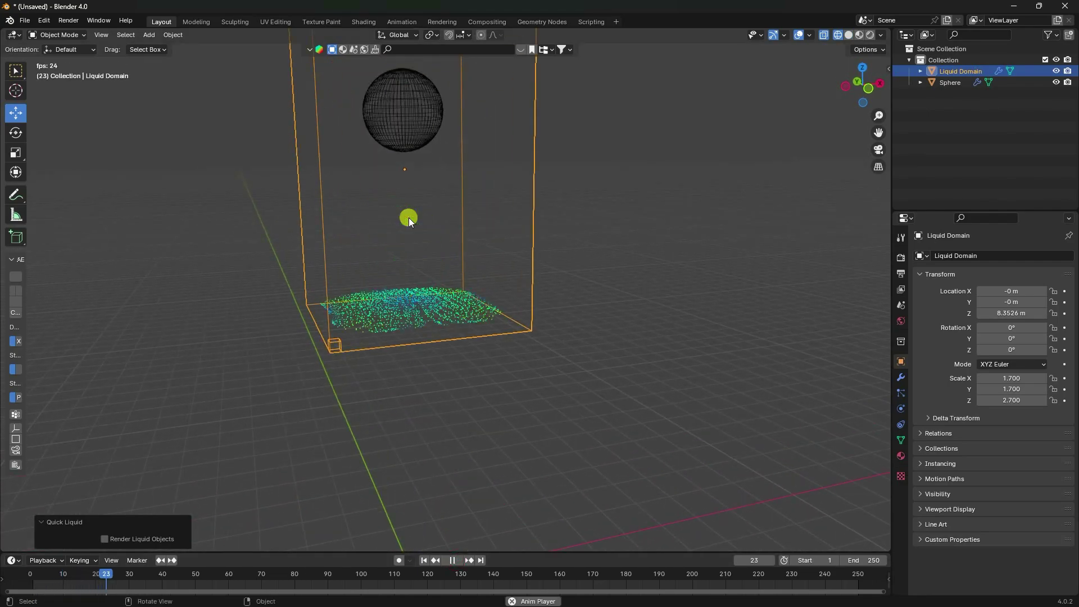
pyautogui.click(453, 561)
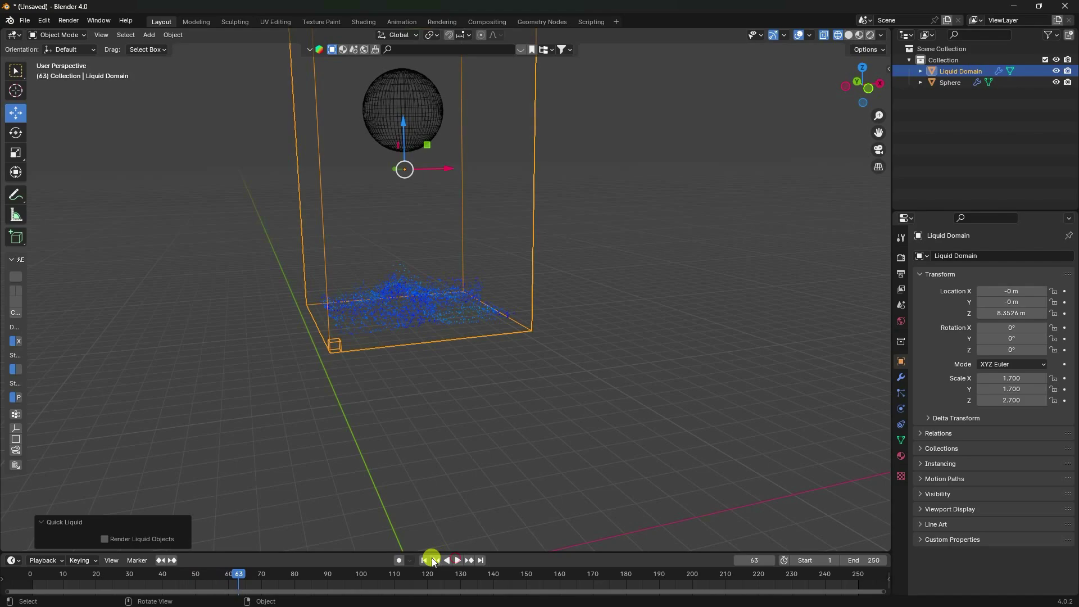
pyautogui.click(424, 560)
# Set the sphere's fluid flow behavior to Inflow with 2 sampling substeps
pyautogui.click(954, 83)
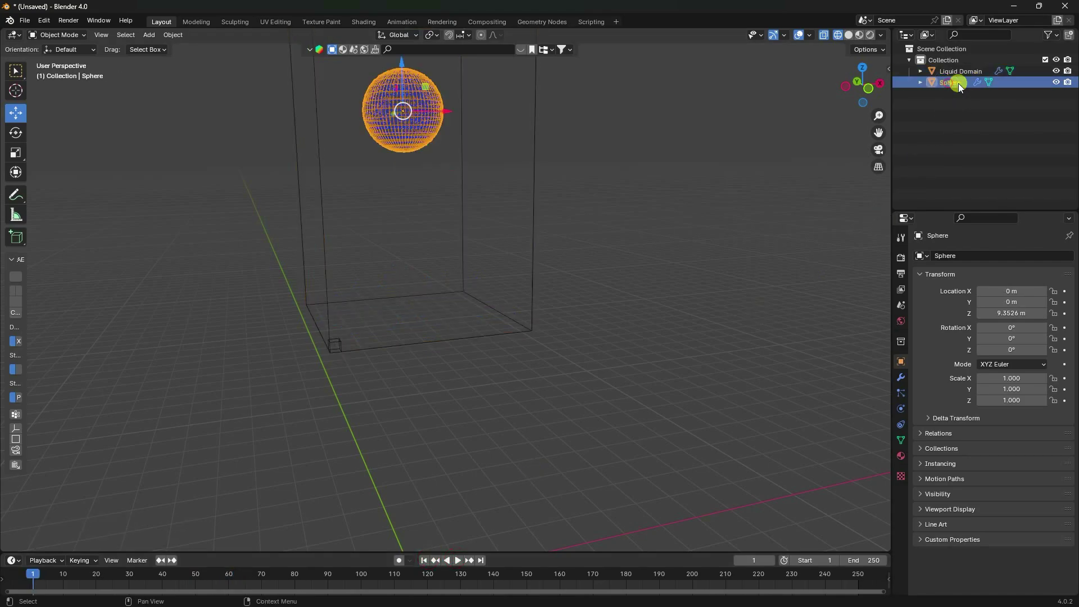
pyautogui.click(901, 409)
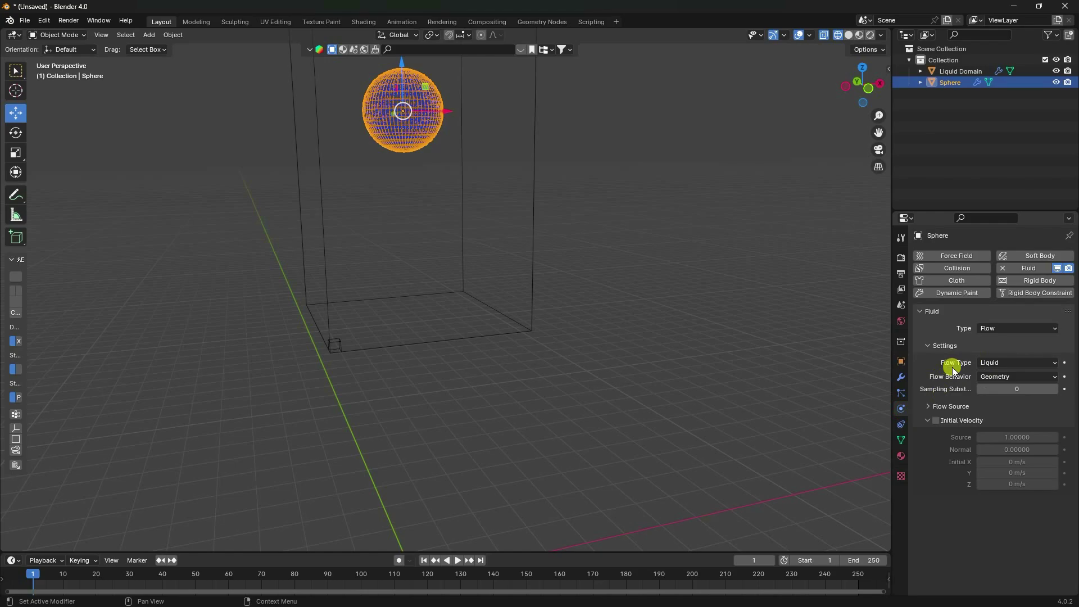
pyautogui.click(1000, 378)
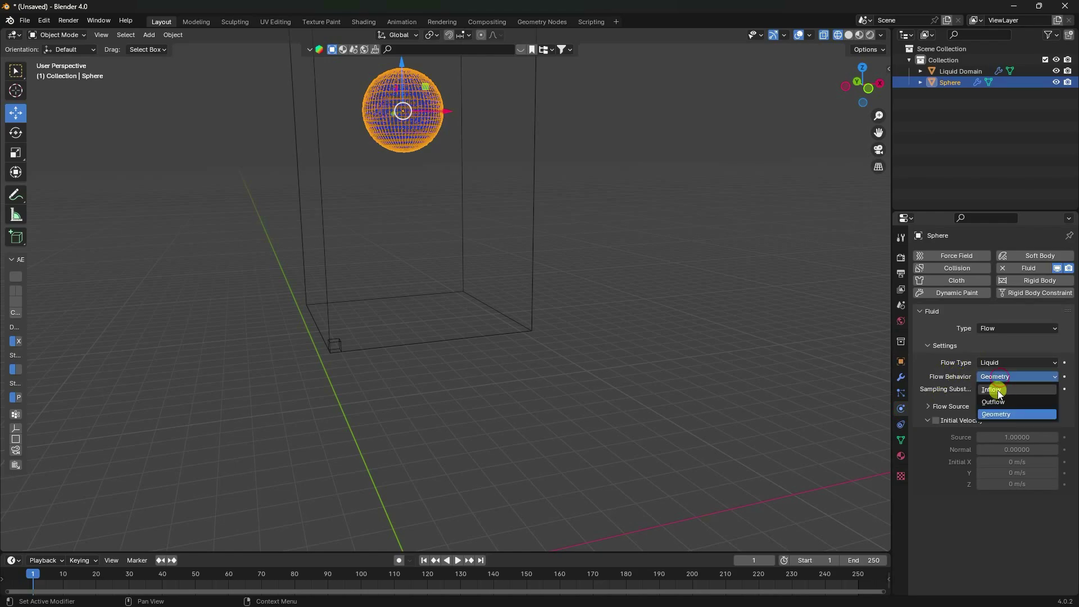
pyautogui.click(997, 390)
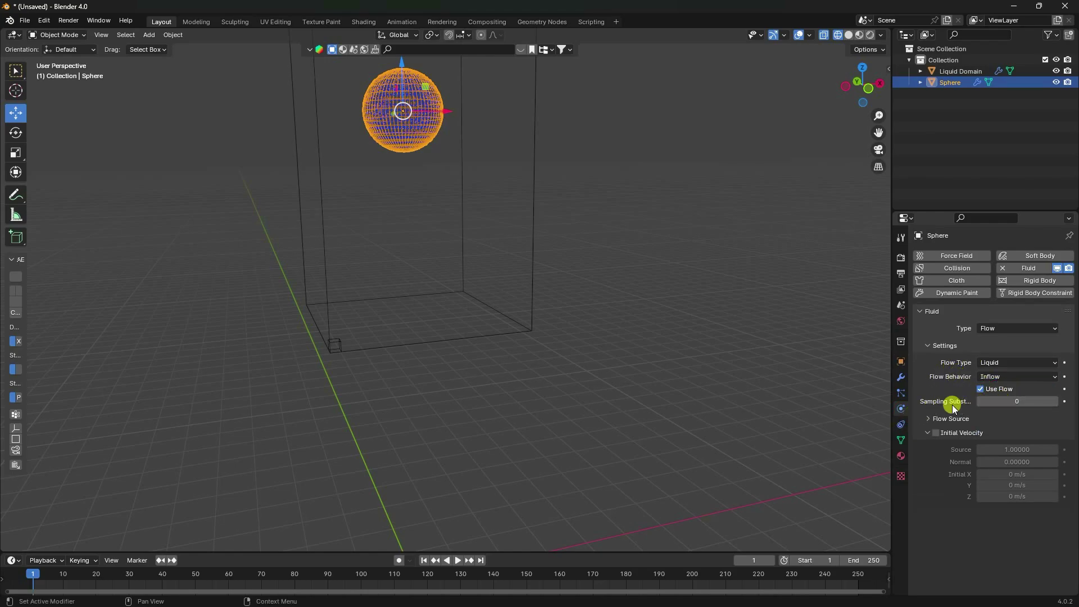
pyautogui.click(1056, 402)
pyautogui.click(1056, 402)
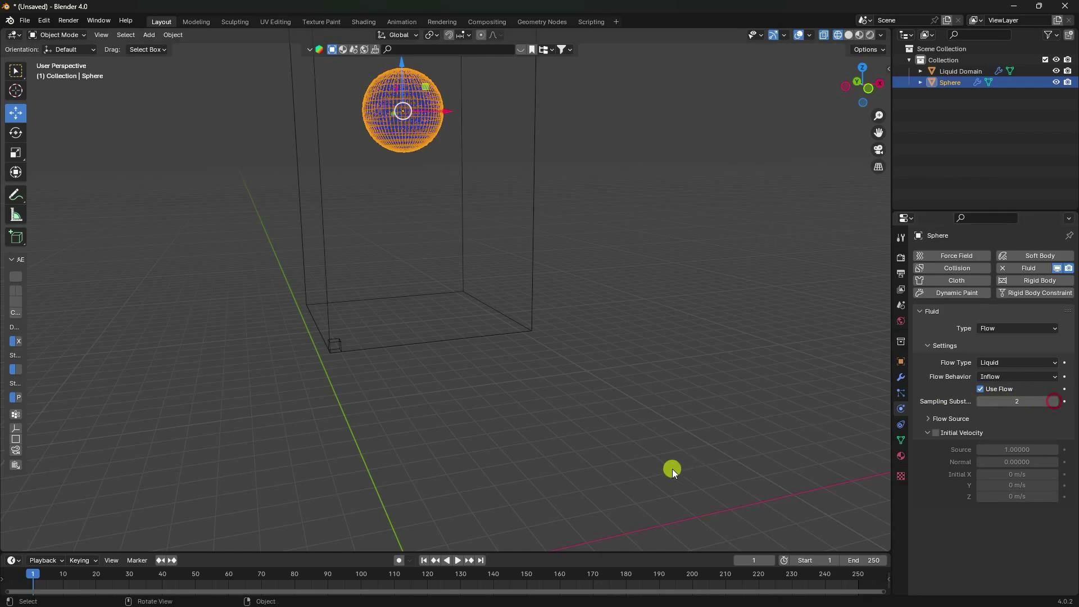
# Play the simulation to check the continuous inflow from the sphere, and rewind to the first frame
pyautogui.click(458, 560)
pyautogui.scroll(4, 427, 349)
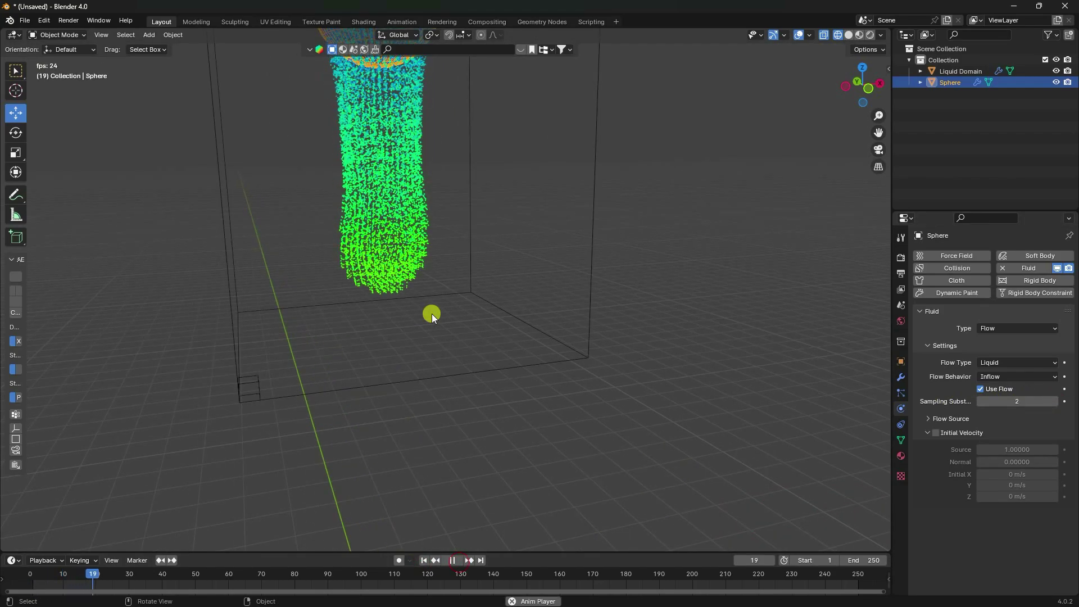
pyautogui.scroll(-4, 489, 399)
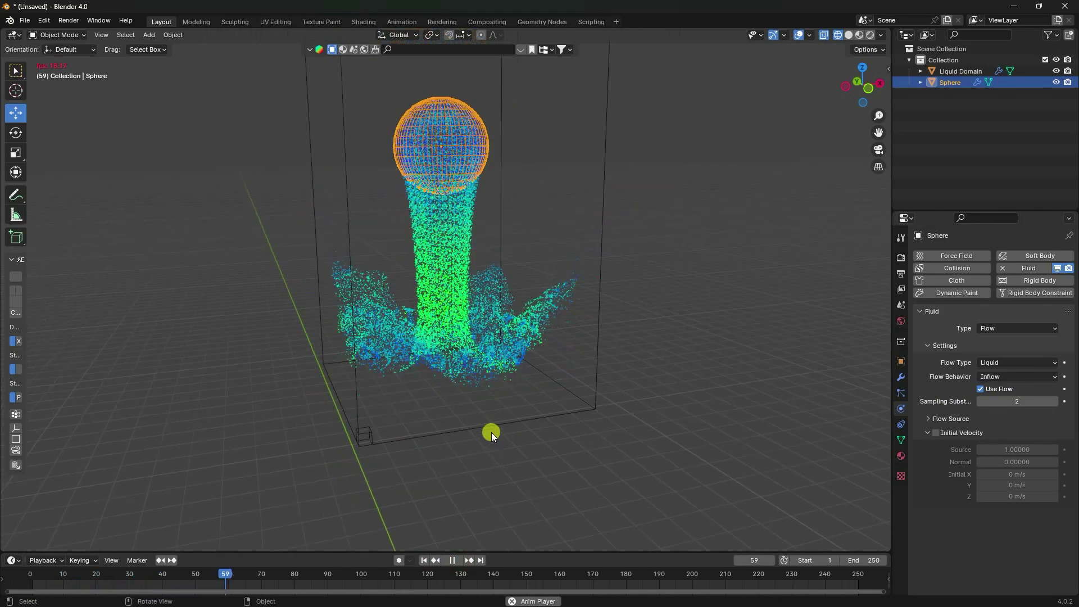
pyautogui.click(453, 561)
pyautogui.click(424, 560)
# Set the Liquid Domain's scale to 8 in X, 8 in Y and 10 in Z
pyautogui.scroll(-5, 376, 296)
pyautogui.moveTo(420, 347); pyautogui.dragTo(439, 310, button='middle')
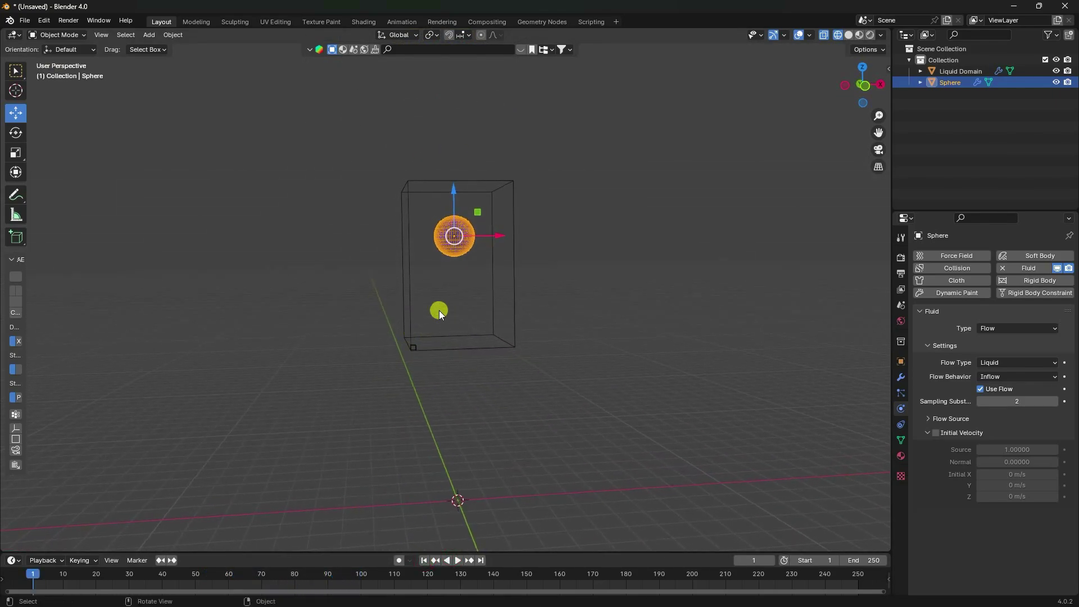
pyautogui.click(404, 306)
pyautogui.click(900, 361)
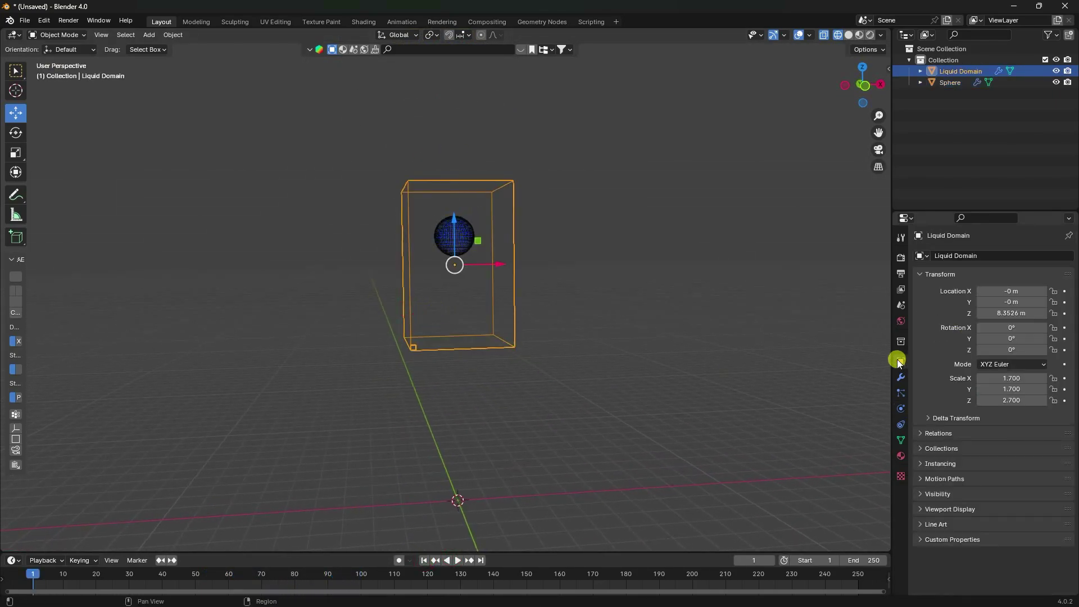
pyautogui.click(1014, 378)
pyautogui.press('Return')
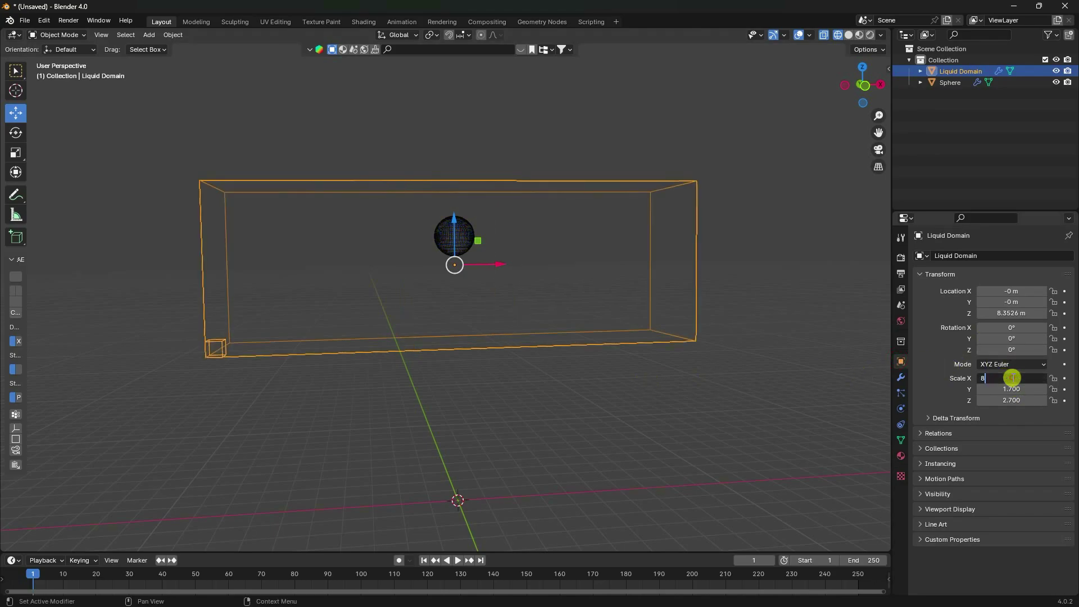
pyautogui.click(1018, 390)
pyautogui.write('8')
pyautogui.press('Return')
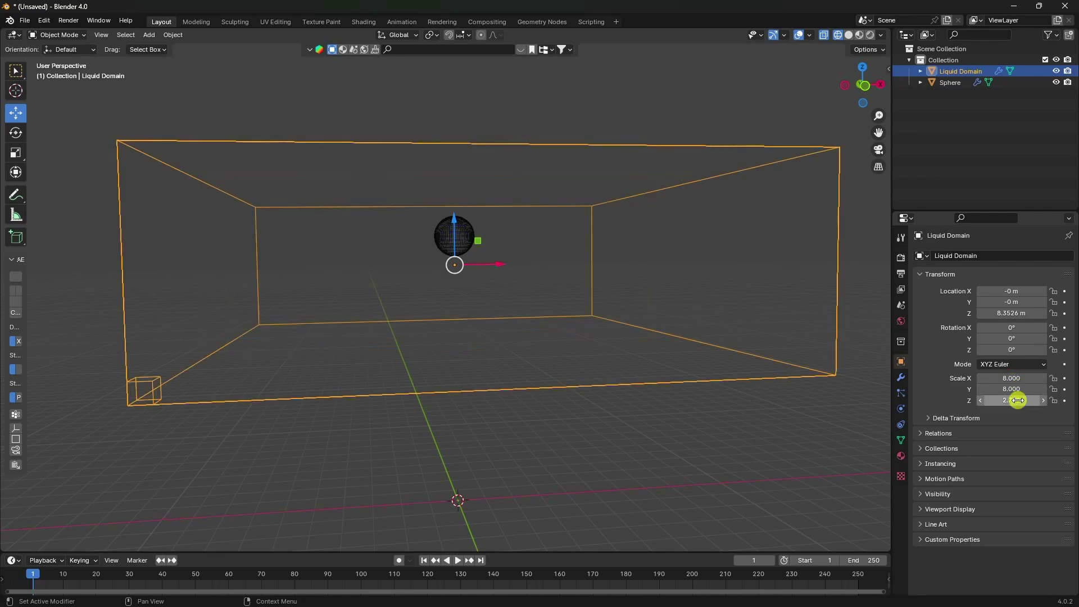
pyautogui.click(1015, 400)
pyautogui.write('10')
pyautogui.press('Return')
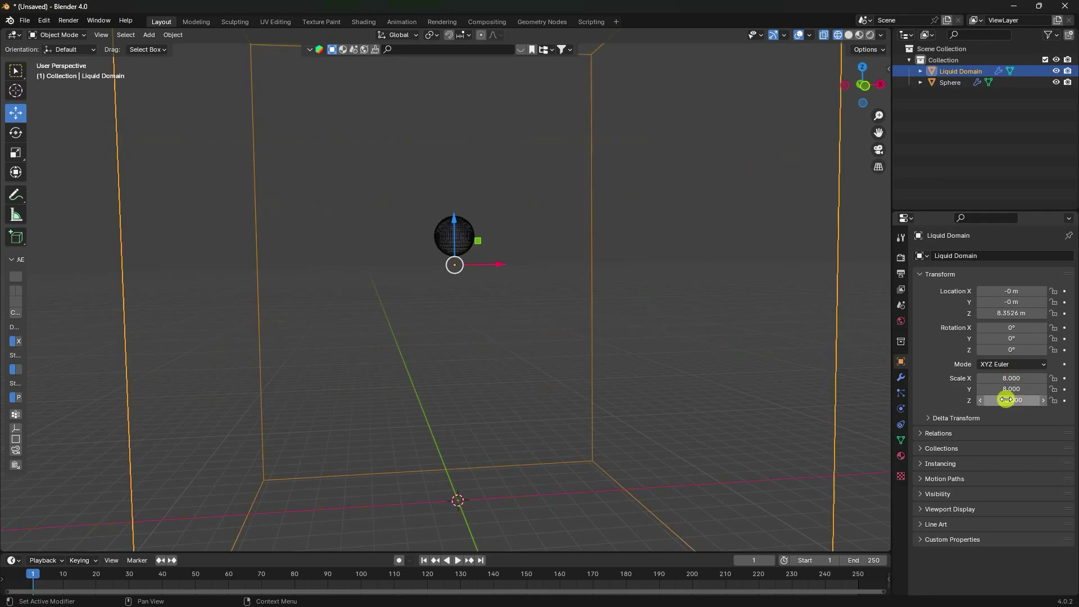
# In the front view, raise the sphere along Z by about 5.2 m, near the upper part of the domain
pyautogui.moveTo(667, 325); pyautogui.dragTo(608, 339, button='middle')
pyautogui.press('KP_1')
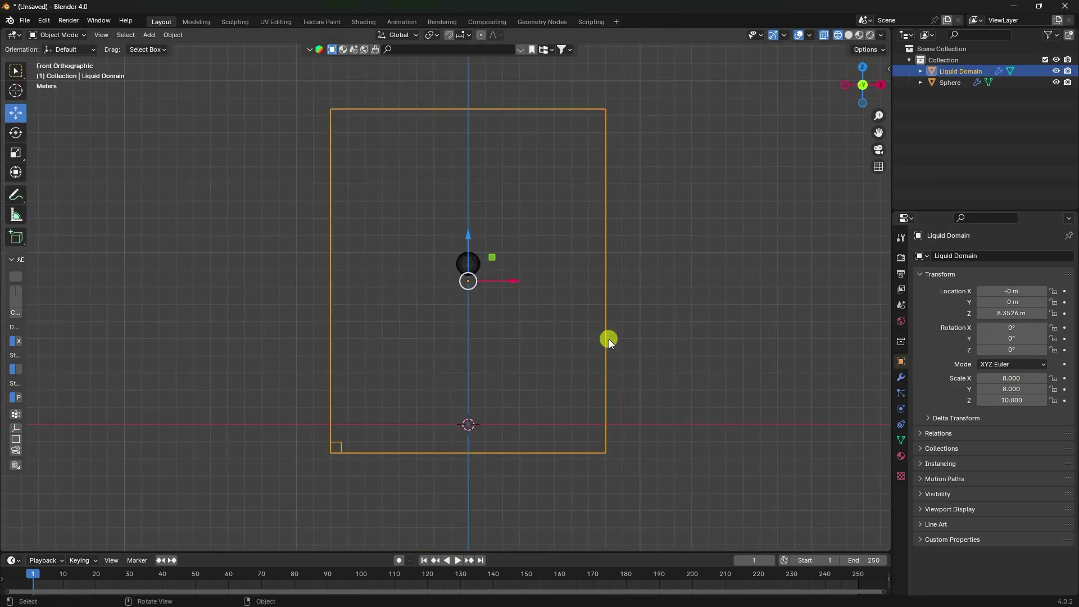
pyautogui.scroll(2, 513, 241)
pyautogui.scroll(-1, 479, 285)
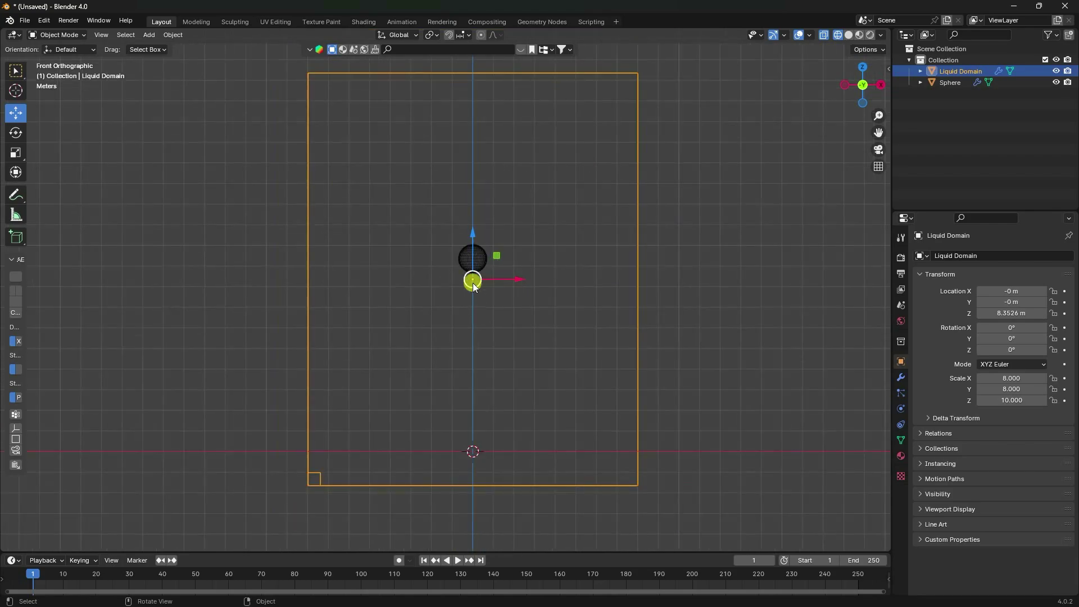
pyautogui.click(464, 258)
pyautogui.moveTo(470, 244); pyautogui.dragTo(473, 109)
pyautogui.scroll(1, 474, 118)
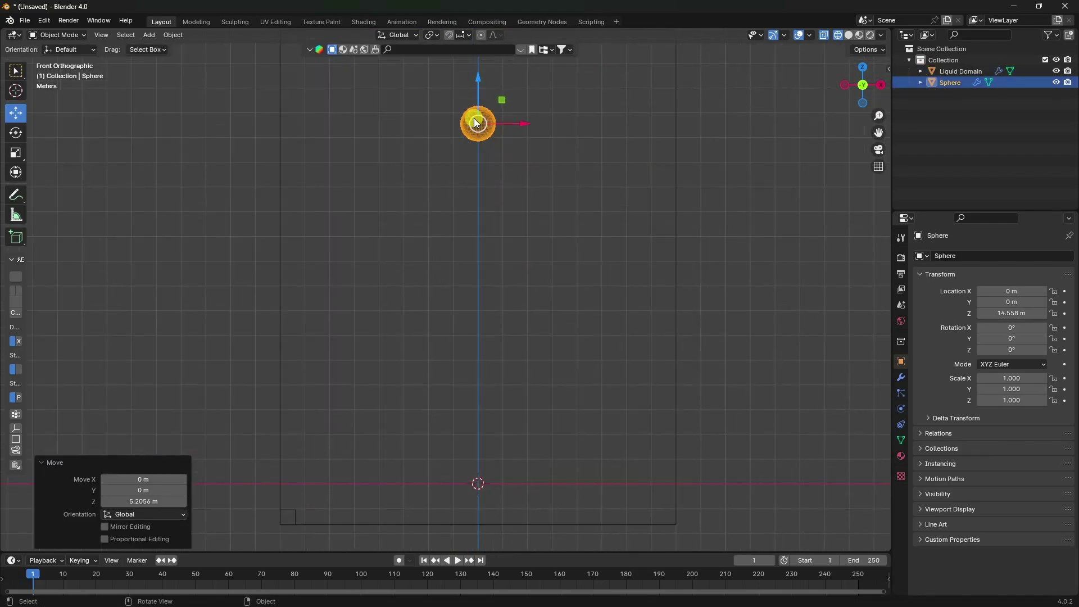
# Try shifting the sphere sideways along X, and reset its X location to 0 m
pyautogui.keyDown('shift'); pyautogui.moveTo(484, 164); pyautogui.dragTo(481, 217, button='middle'); pyautogui.keyUp('shift')
pyautogui.press('g')
pyautogui.press('x')
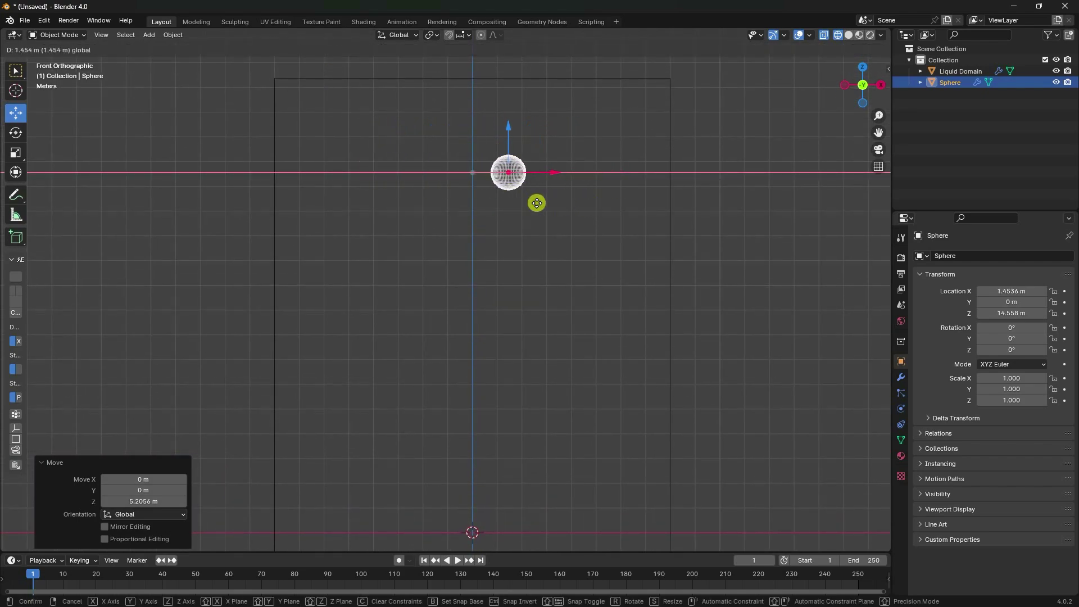
pyautogui.click(517, 214)
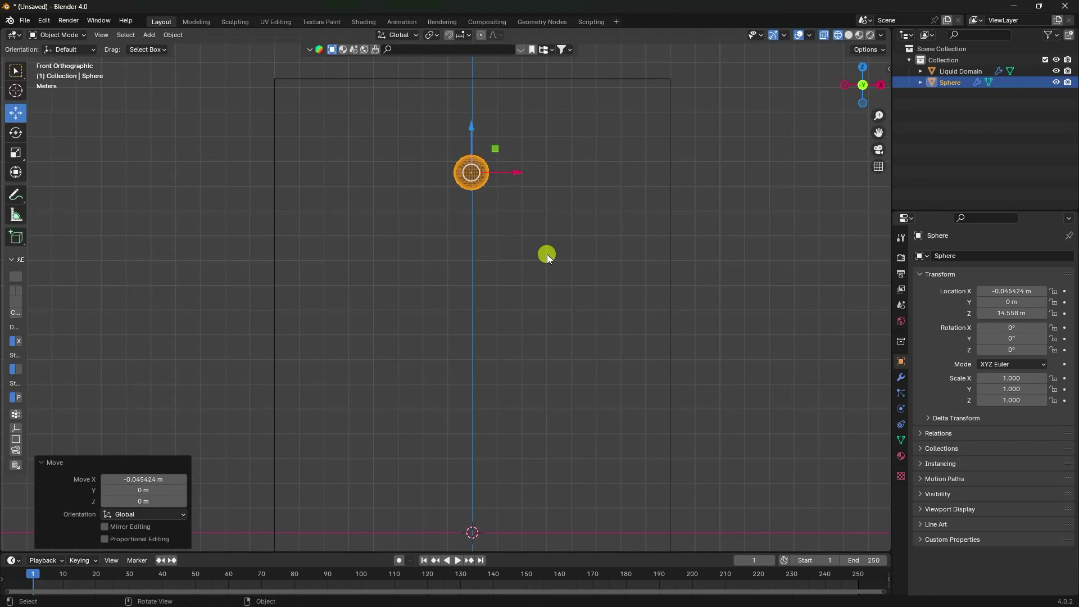
pyautogui.click(1006, 291)
pyautogui.write('0')
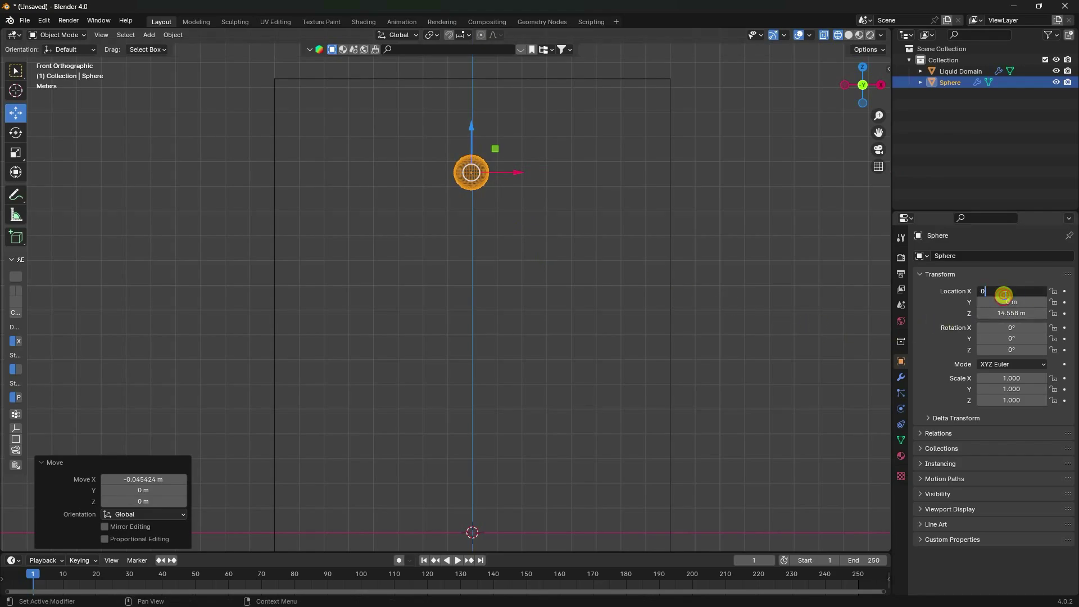
pyautogui.press('Return')
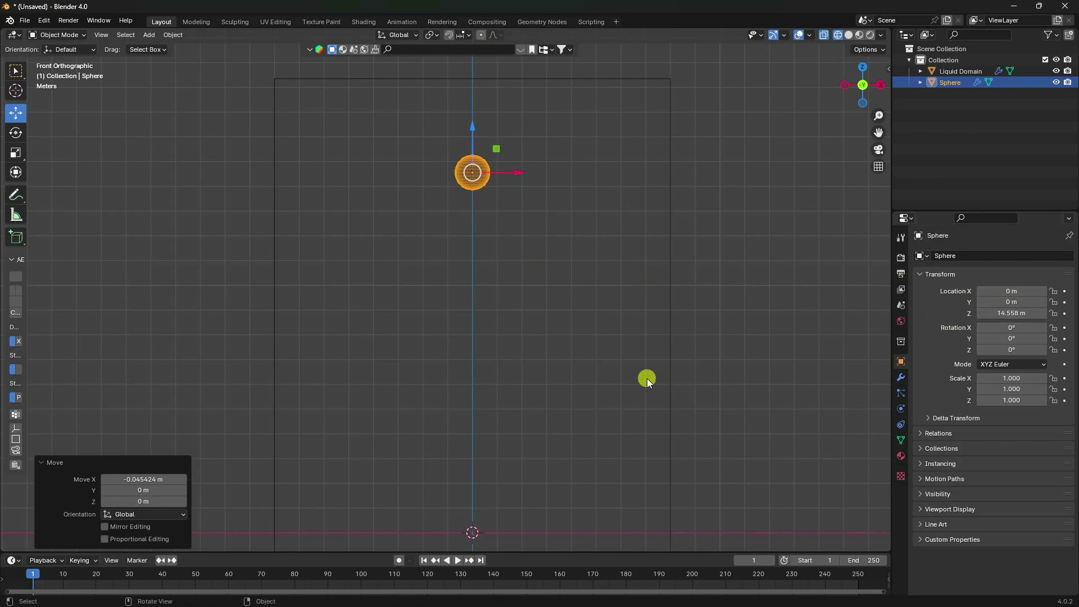
# Switch to the Notepad notes, copy the expression #sin(frame*0.05)*1, and return to Blender with the sphere selected
pyautogui.click(166, 593)
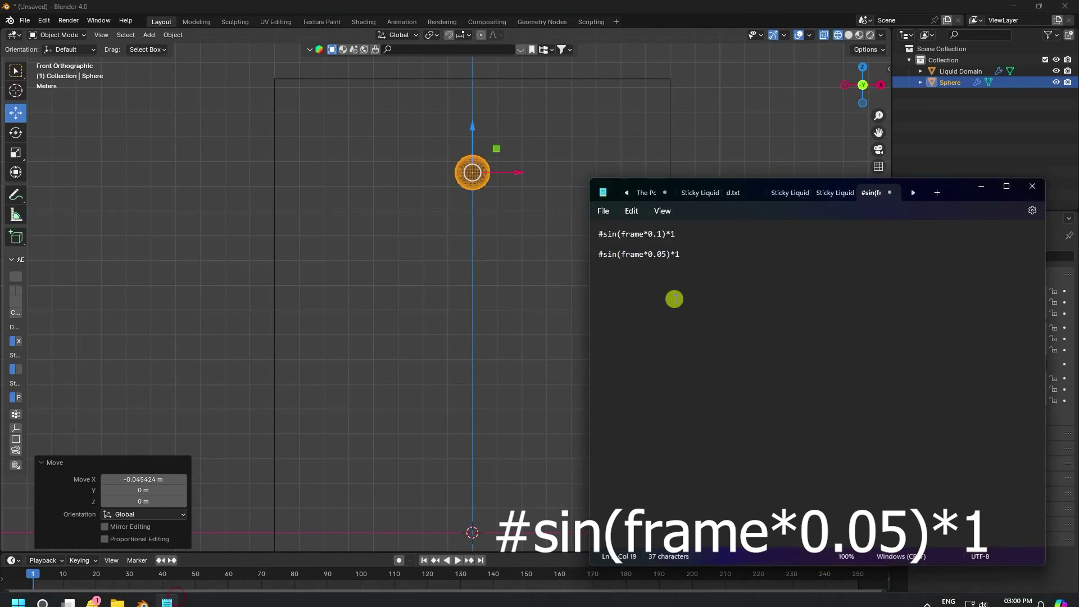
pyautogui.moveTo(683, 255); pyautogui.dragTo(591, 252)
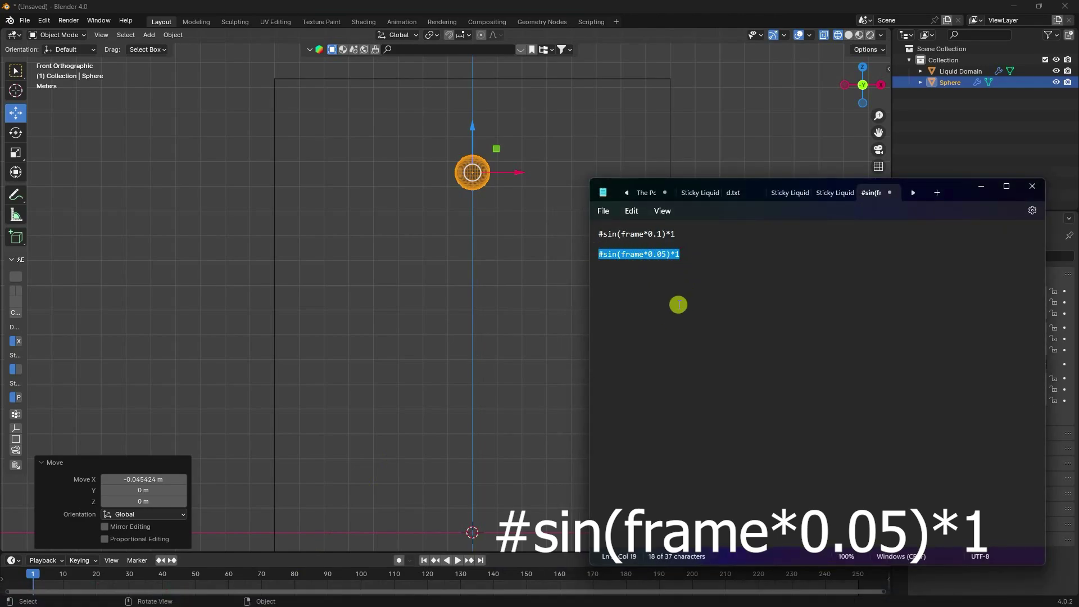
pyautogui.click(958, 110)
pyautogui.click(949, 82)
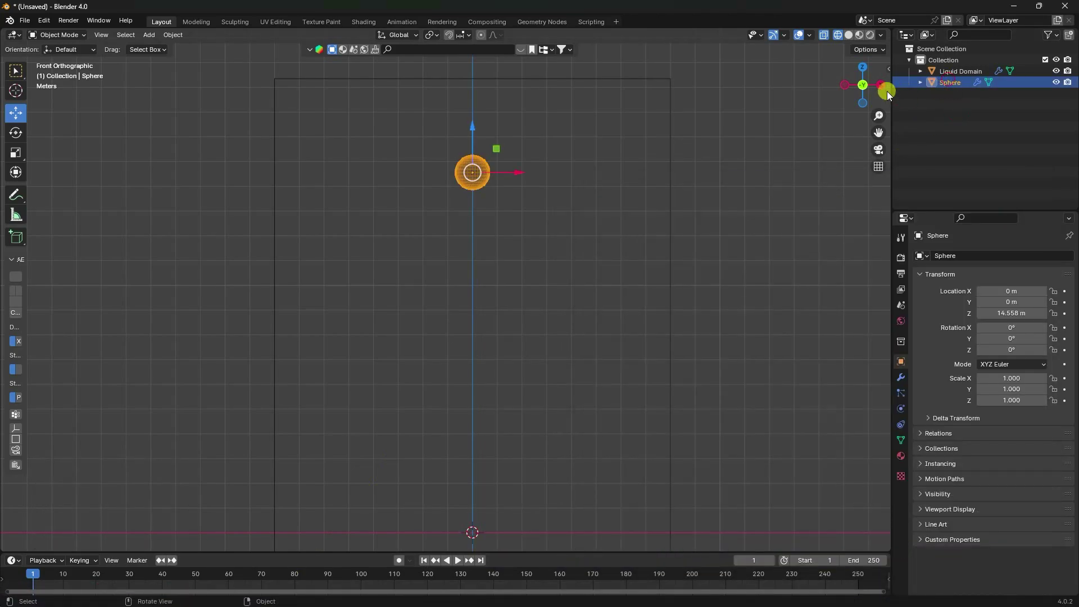
# Show the viewport sidebar with the sphere's transform values
pyautogui.click(886, 67)
pyautogui.click(891, 67)
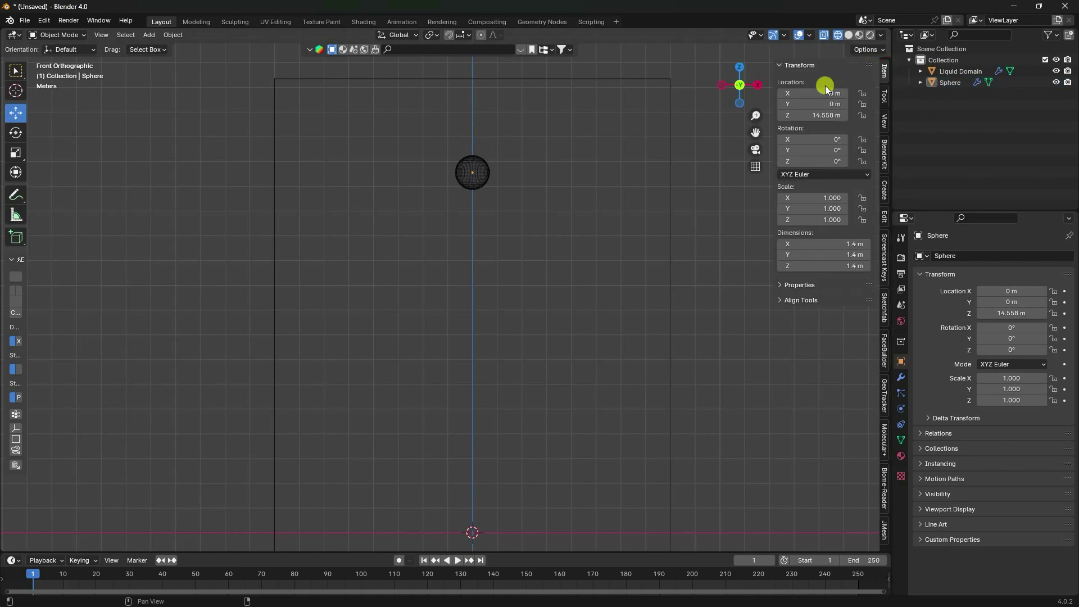
# Try changing the sphere's X location to 1.61 m, and set it back to 0 m
pyautogui.moveTo(792, 91)
pyautogui.mouseDown()
pyautogui.moveTo(869, 472)
pyautogui.moveTo(860, 478)
pyautogui.moveTo(777, 480)
pyautogui.moveTo(792, 479)
pyautogui.moveTo(786, 91)
pyautogui.mouseUp()
pyautogui.click(796, 92)
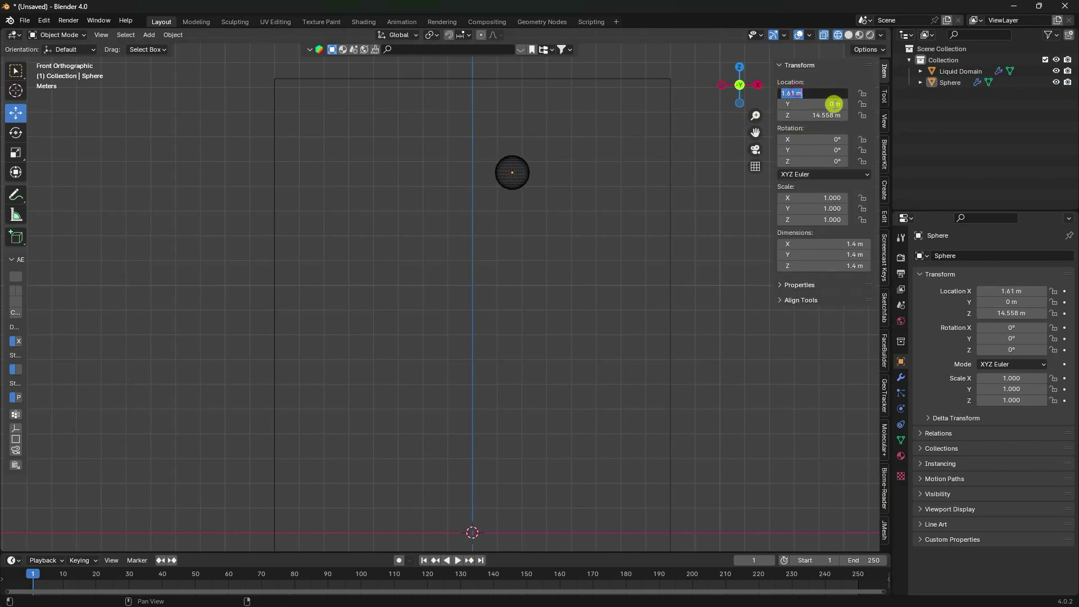
pyautogui.click(1007, 293)
pyautogui.write('0')
pyautogui.press('Return')
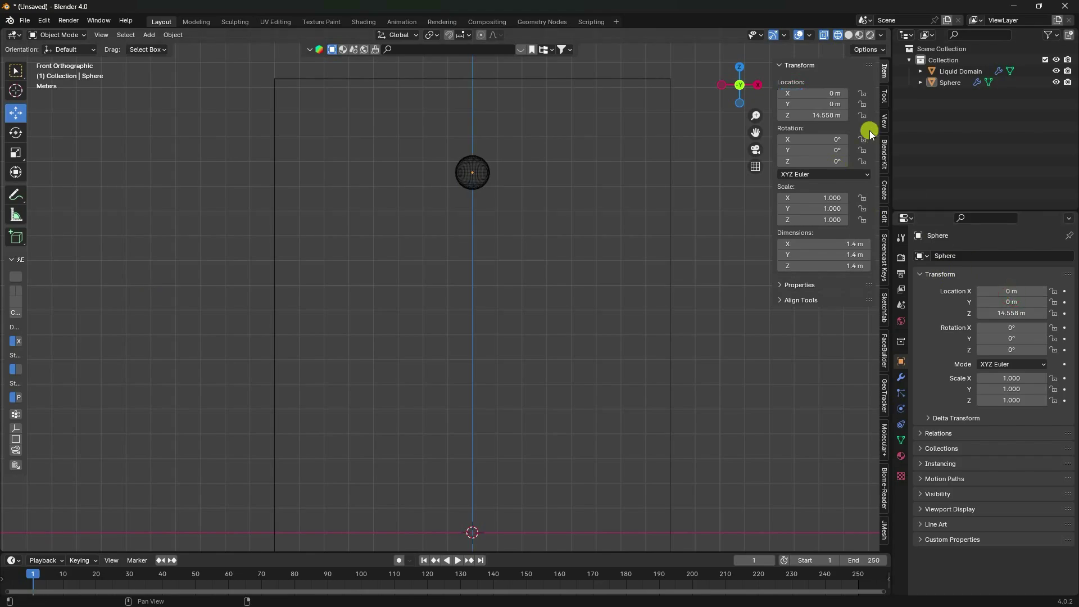
# Enter the driver expression #sin(frame*0.05)*1 for the sphere's X location
pyautogui.click(821, 93)
pyautogui.write('#sin(frame*0.05)*1')
pyautogui.press('Return')
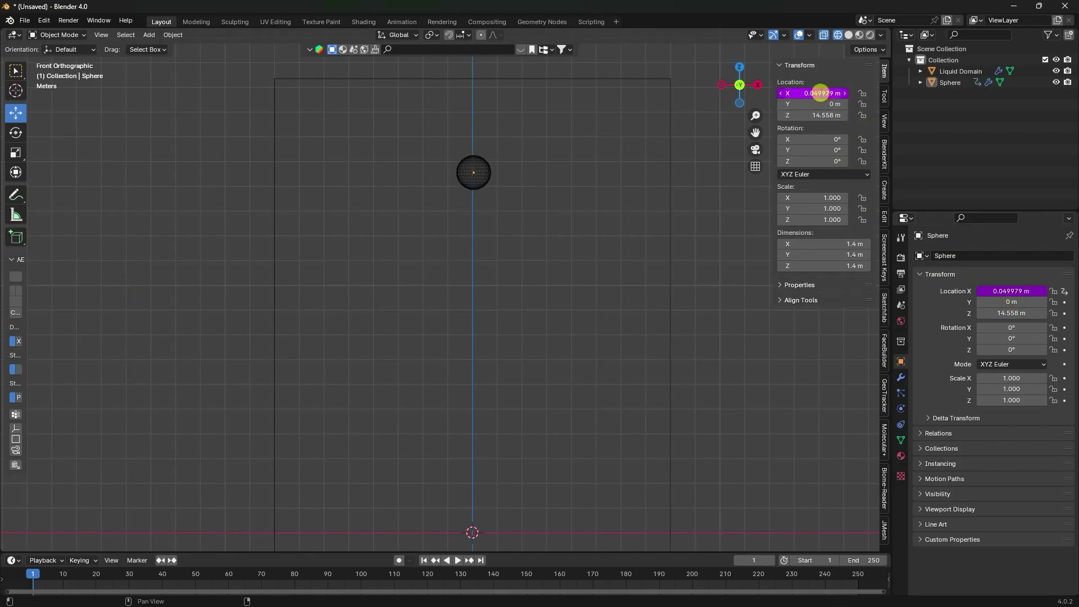
# Play the simulation to examine the oscillating sphere and its liquid stream, stop it, and return to the first frame
pyautogui.click(458, 561)
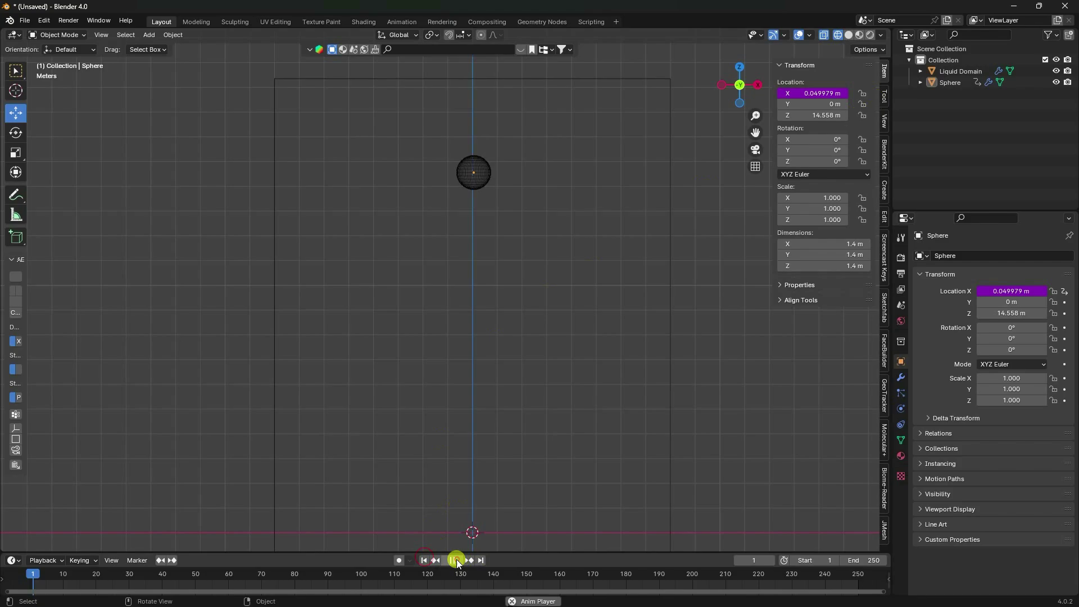
pyautogui.scroll(2, 491, 252)
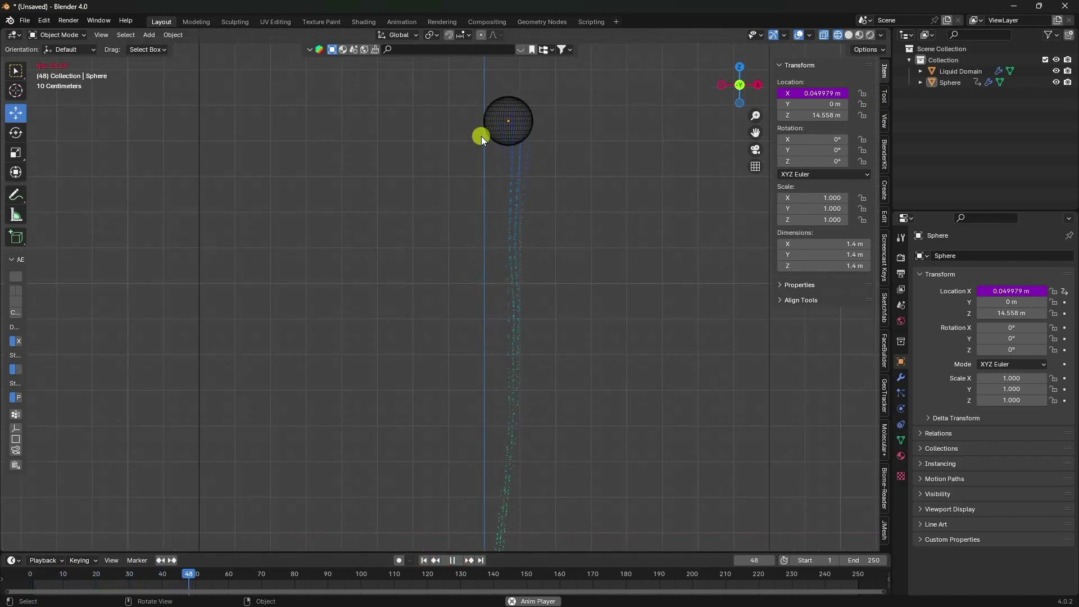
pyautogui.scroll(1, 450, 128)
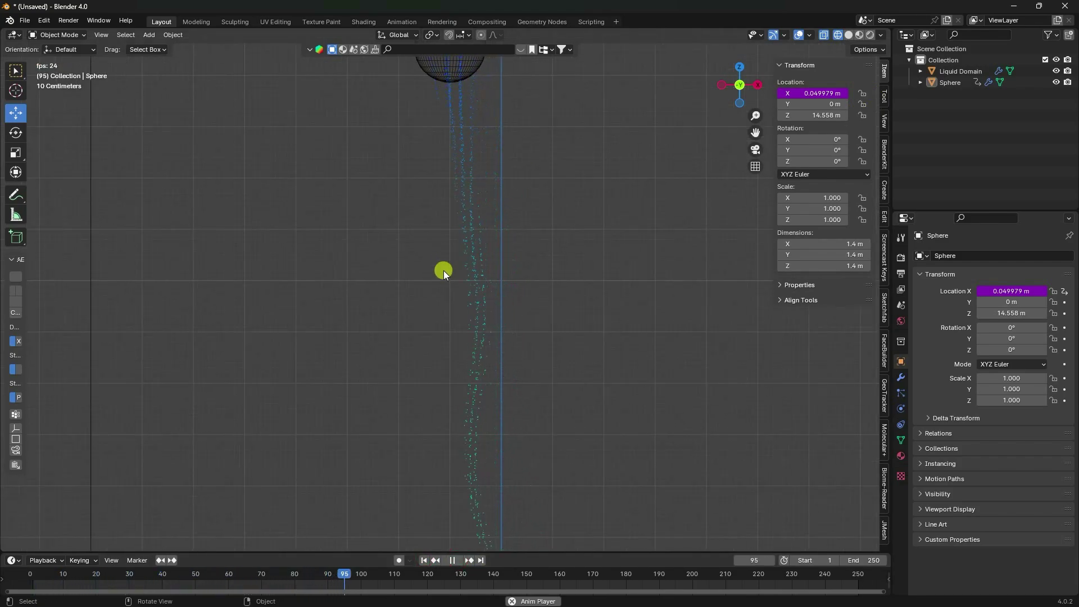
pyautogui.moveTo(755, 133); pyautogui.dragTo(505, 147)
pyautogui.scroll(-3, 500, 133)
pyautogui.scroll(-1, 500, 135)
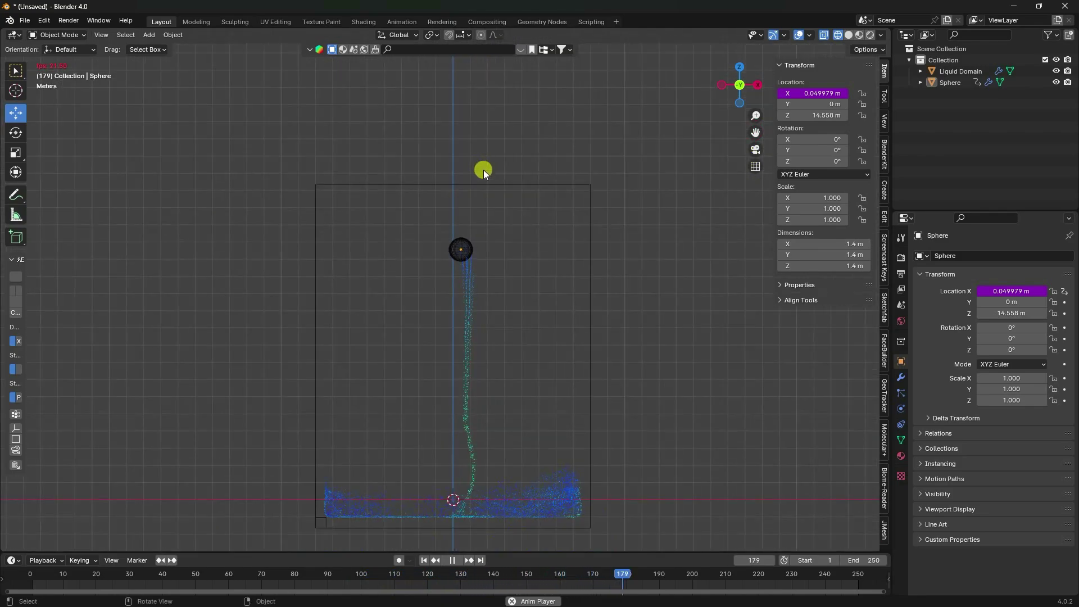
pyautogui.click(453, 560)
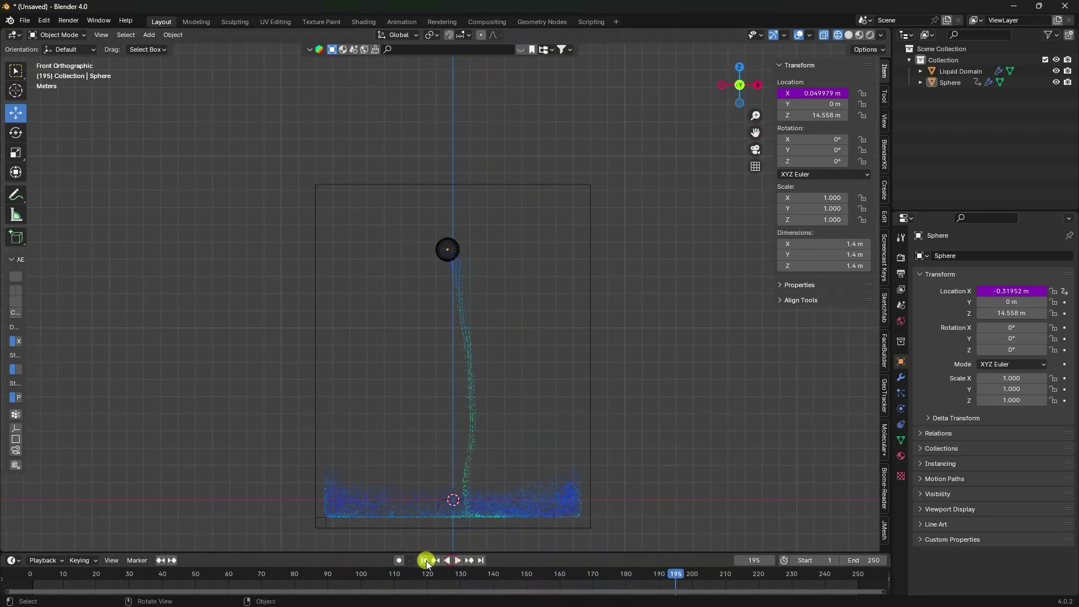
pyautogui.click(424, 560)
# Add a cylinder mesh with 64 vertices and a radius of 0.25 m
pyautogui.scroll(-2, 460, 371)
pyautogui.scroll(3, 461, 371)
pyautogui.keyDown('shift'); pyautogui.moveTo(461, 370); pyautogui.dragTo(330, 264, button='middle'); pyautogui.keyUp('shift')
pyautogui.click(149, 35)
pyautogui.moveTo(153, 45)
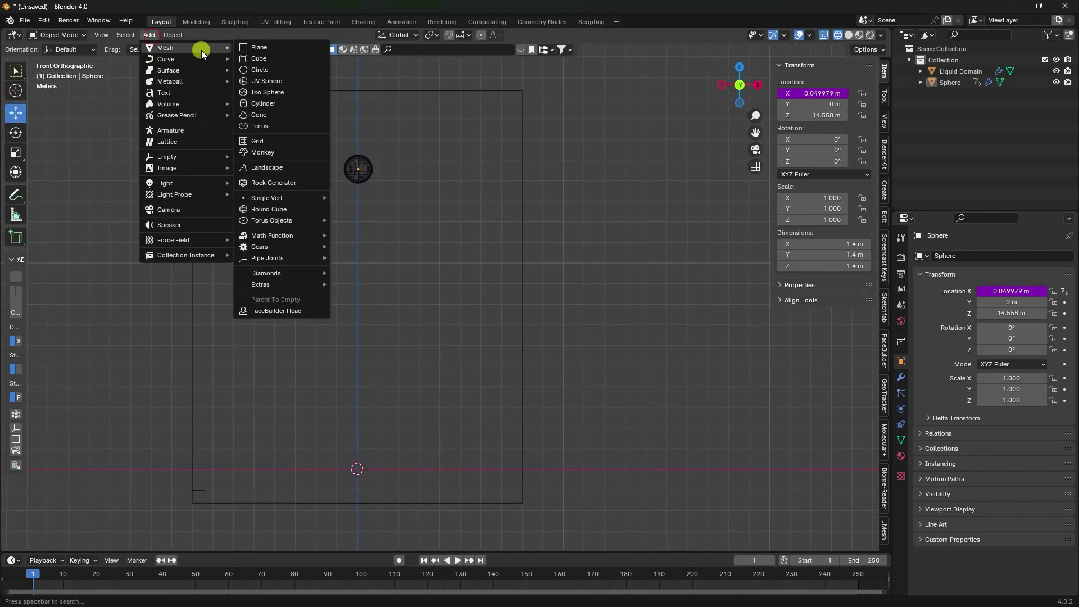
pyautogui.click(278, 103)
pyautogui.moveTo(386, 384); pyautogui.dragTo(419, 285, button='middle')
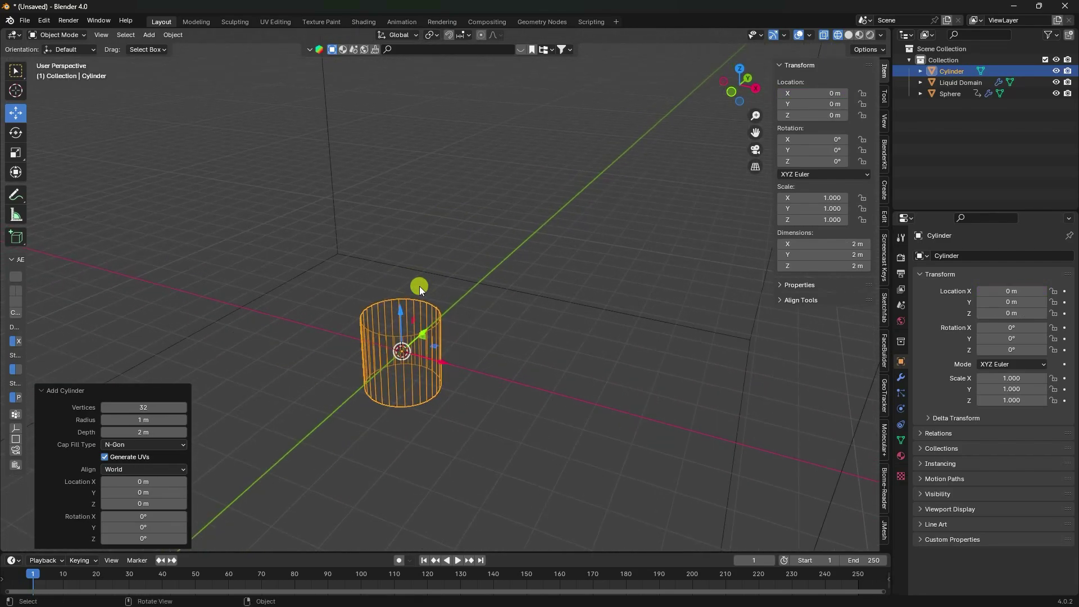
pyautogui.click(148, 407)
pyautogui.press('Return')
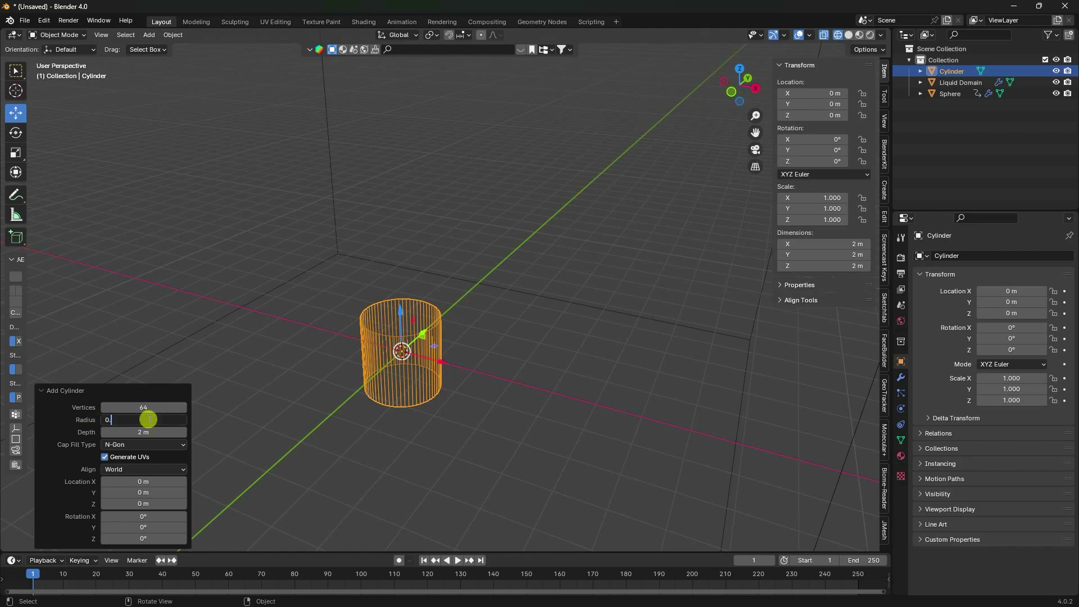
pyautogui.press('Return')
pyautogui.moveTo(293, 392); pyautogui.dragTo(277, 450, button='middle')
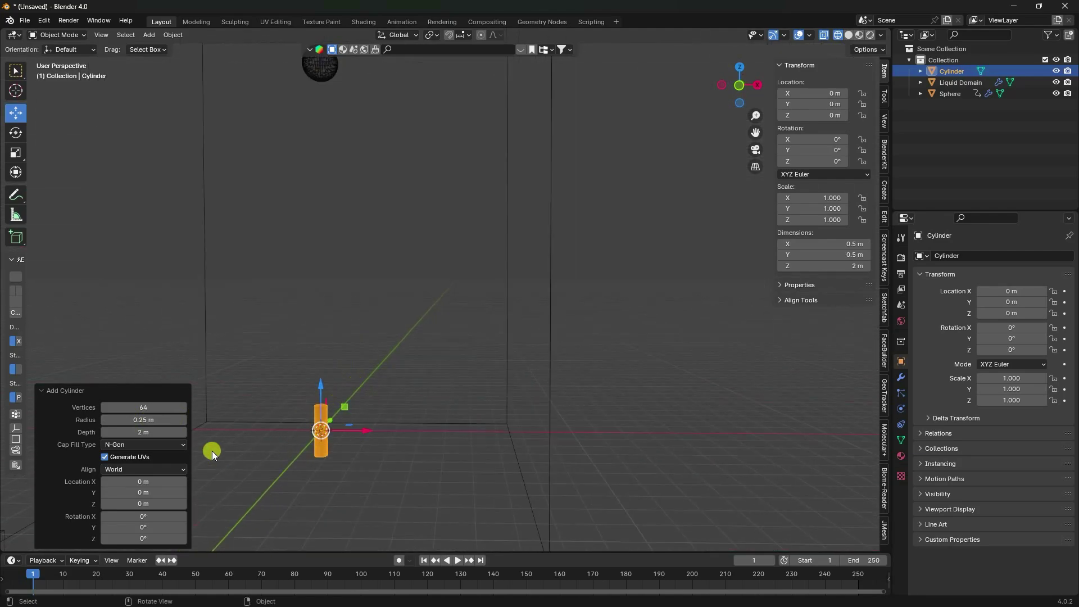
# Set the new cylinder's radius to 0.3 m and its depth to 2.5 m
pyautogui.click(148, 421)
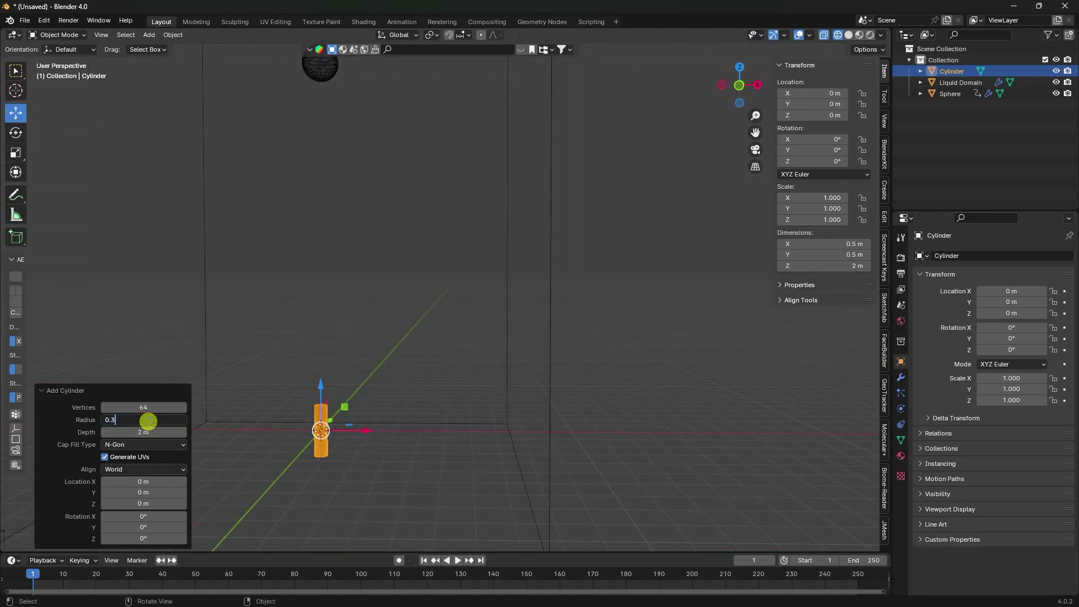
pyautogui.press('Return')
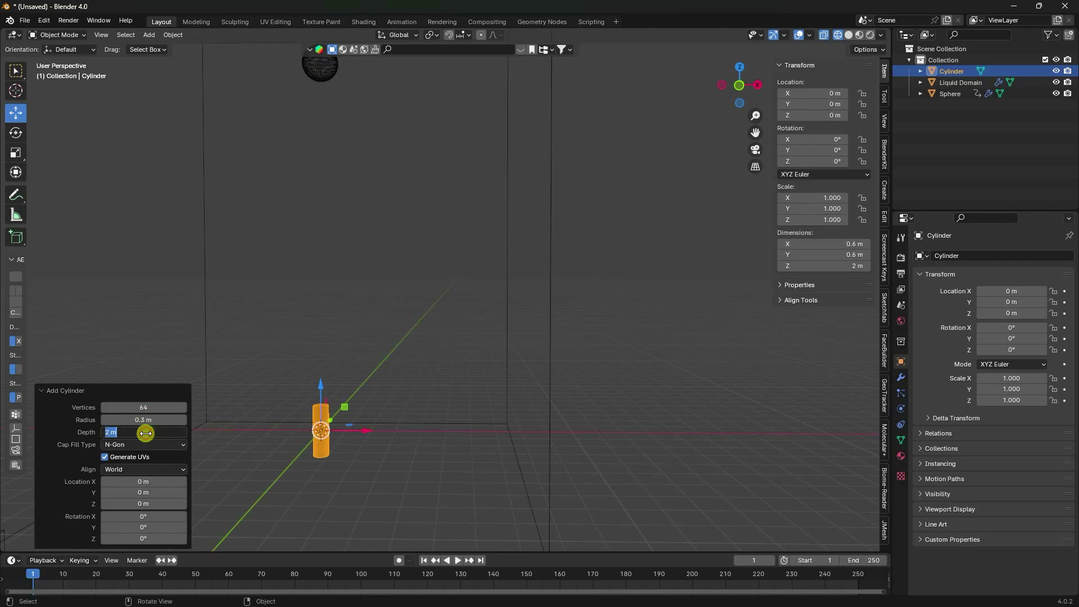
pyautogui.press('Return')
pyautogui.moveTo(349, 409); pyautogui.dragTo(379, 417, button='middle')
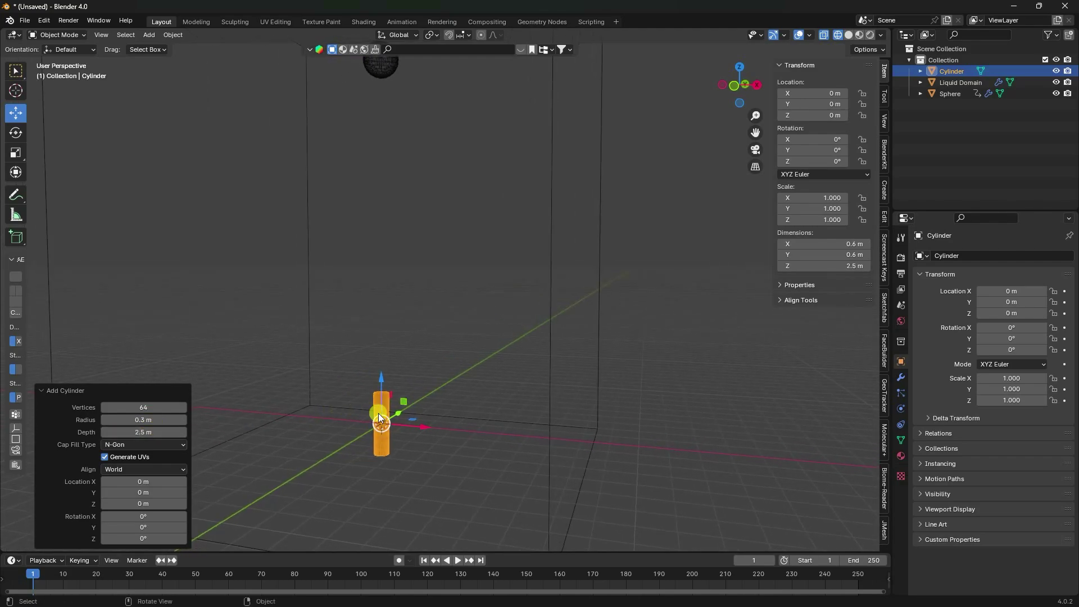
# Add a Bevel modifier with an amount of 0.05 m and 5 segments to the cylinder, and apply it
pyautogui.click(901, 379)
pyautogui.click(951, 257)
pyautogui.moveTo(933, 270)
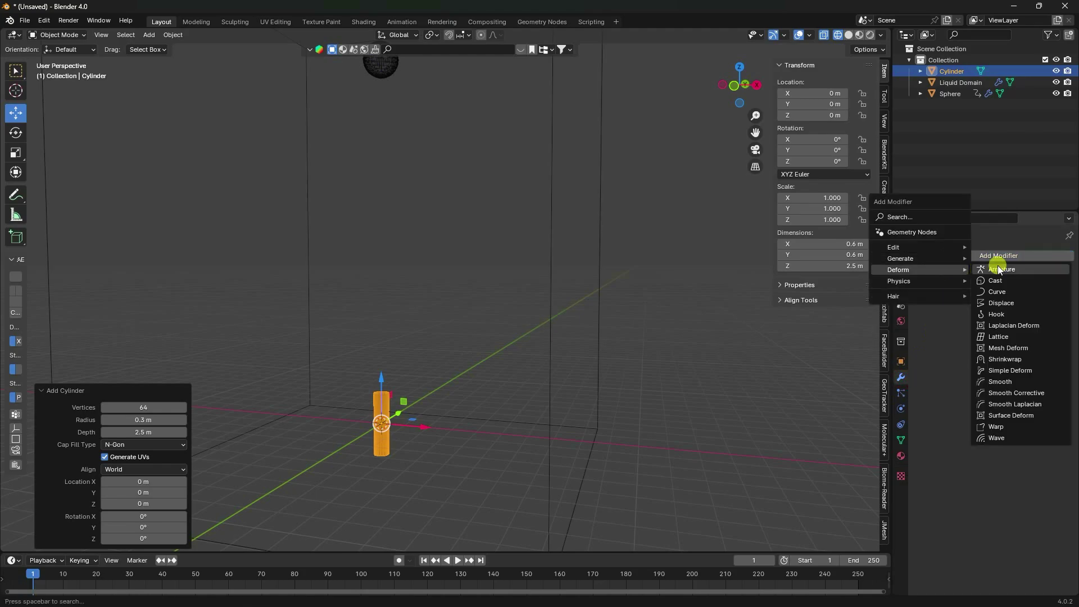
pyautogui.click(1026, 265)
pyautogui.moveTo(450, 433); pyautogui.dragTo(631, 279, button='middle')
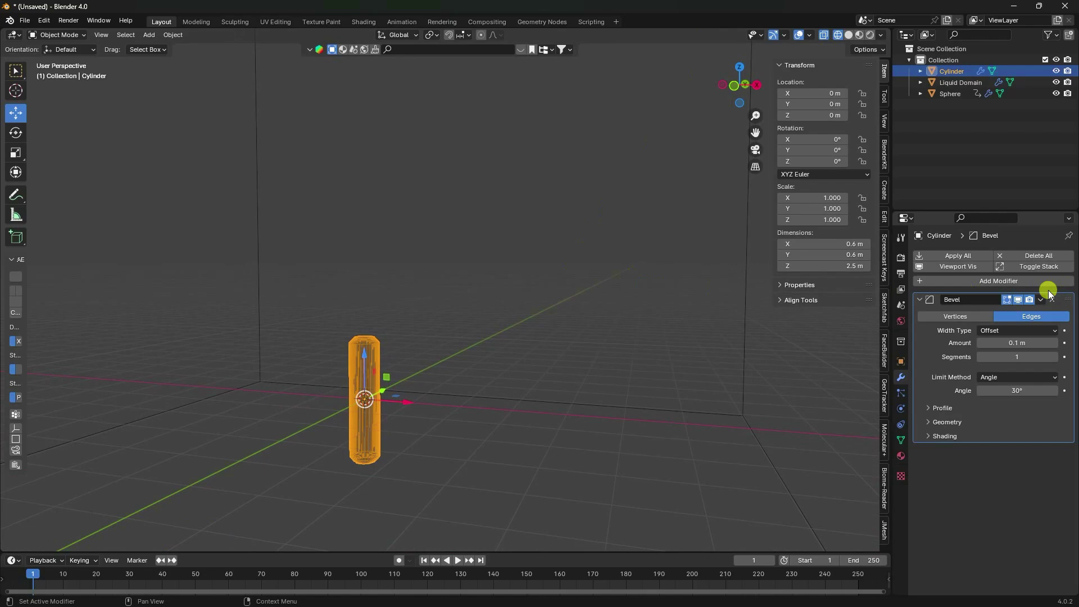
pyautogui.click(996, 343)
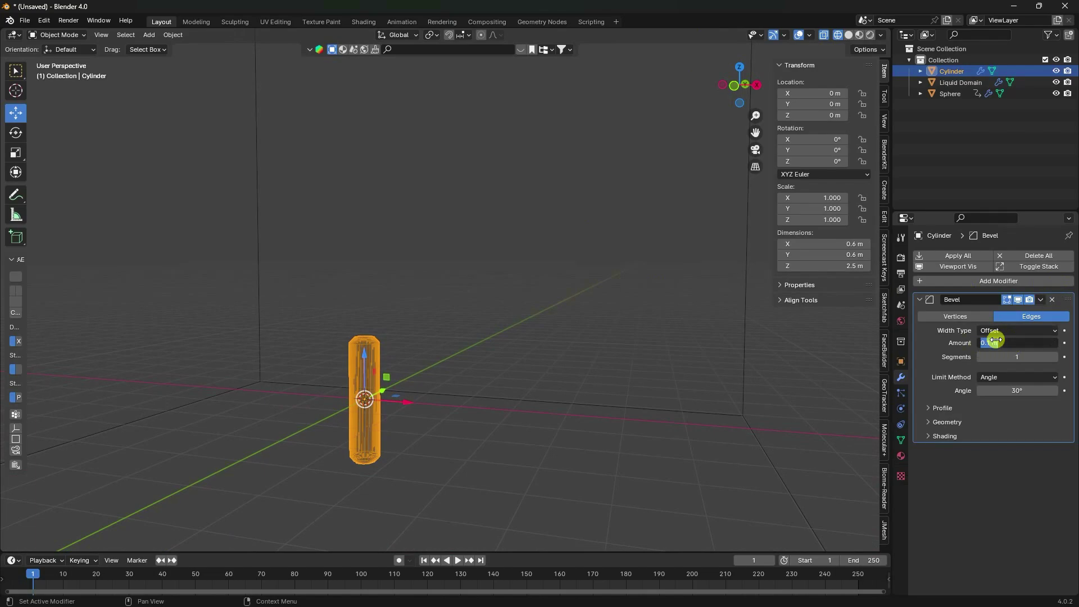
pyautogui.write('0.05')
pyautogui.press('Return')
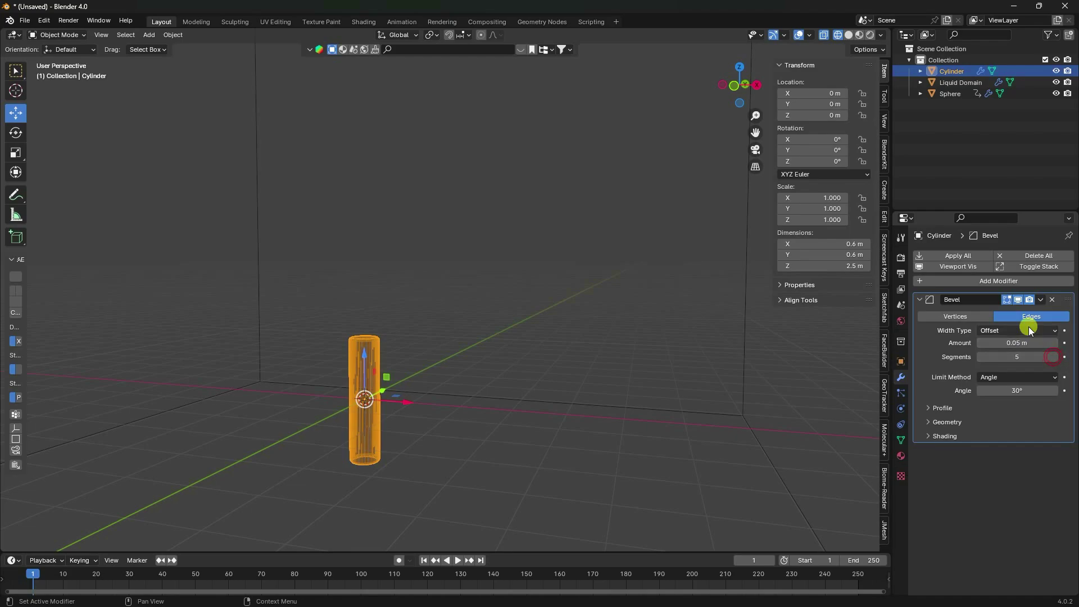
pyautogui.click(1041, 299)
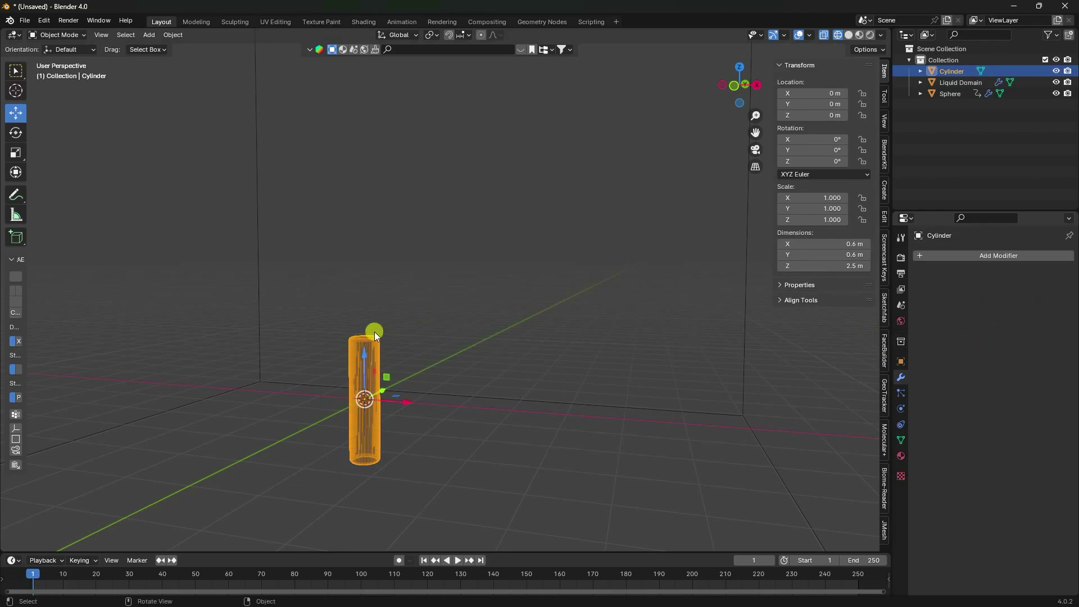
# Rotate the cylinder 90° about the X axis so it lies along Y
pyautogui.click(16, 132)
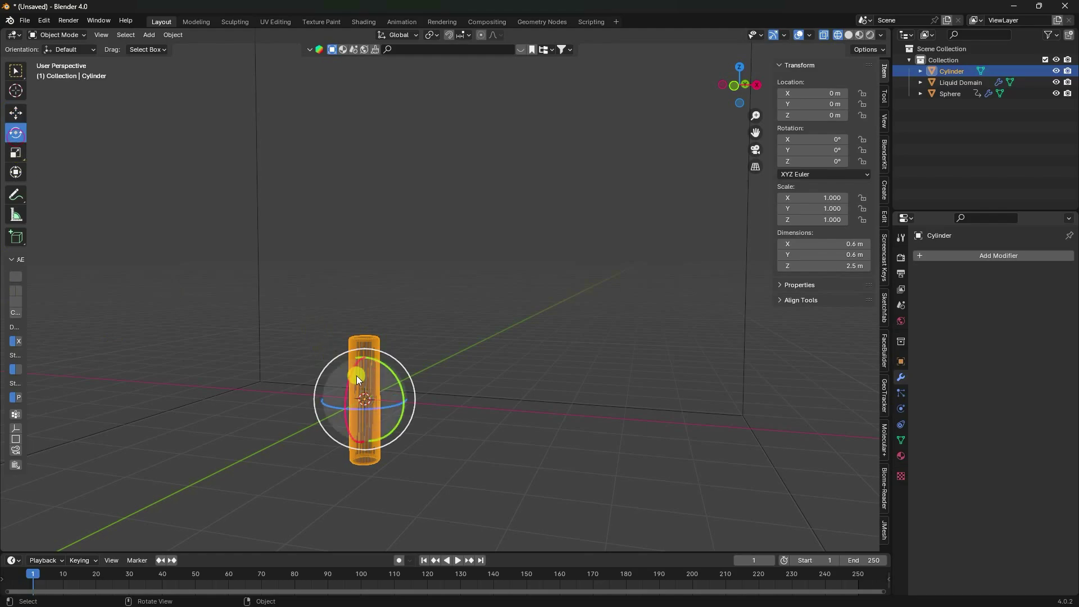
pyautogui.moveTo(353, 373); pyautogui.dragTo(302, 443)
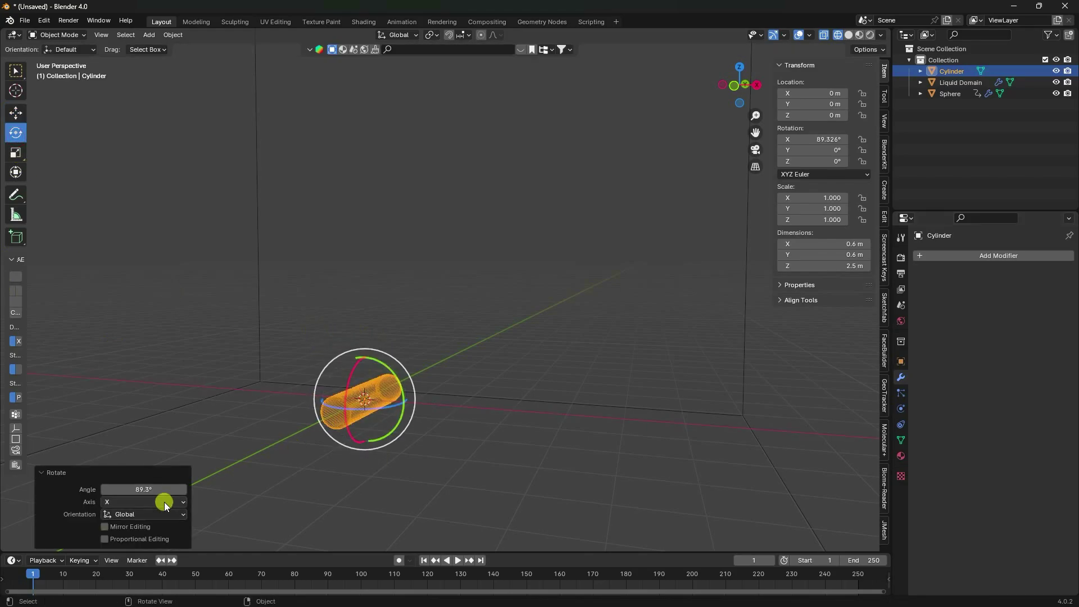
pyautogui.click(150, 489)
pyautogui.write('90')
pyautogui.press('Return')
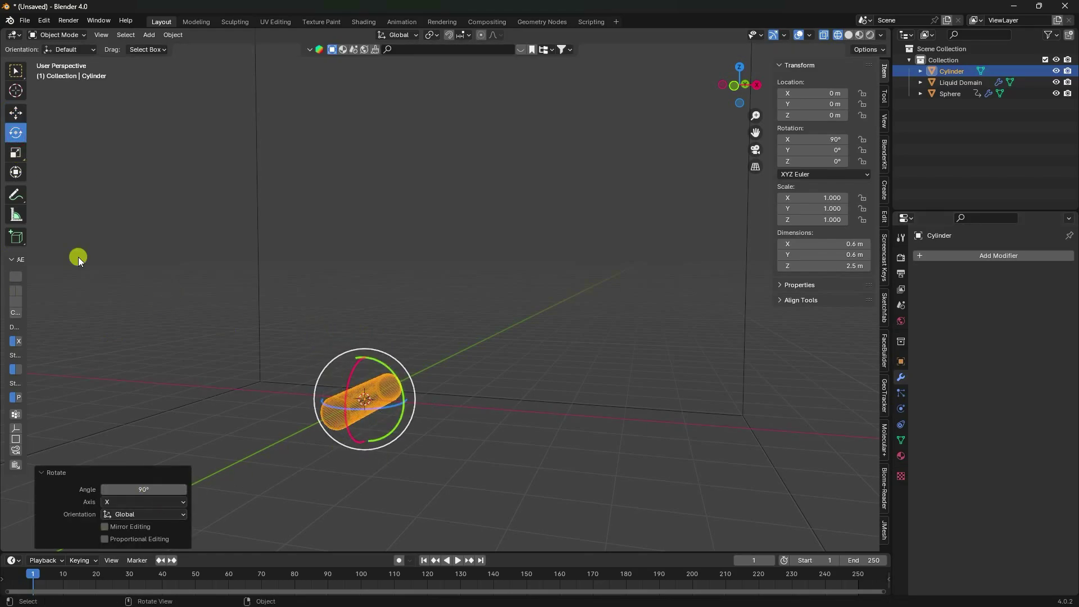
# In the front view, raise the cylinder along Z by about 11.8 m, just below the sphere
pyautogui.click(15, 113)
pyautogui.press('KP_1')
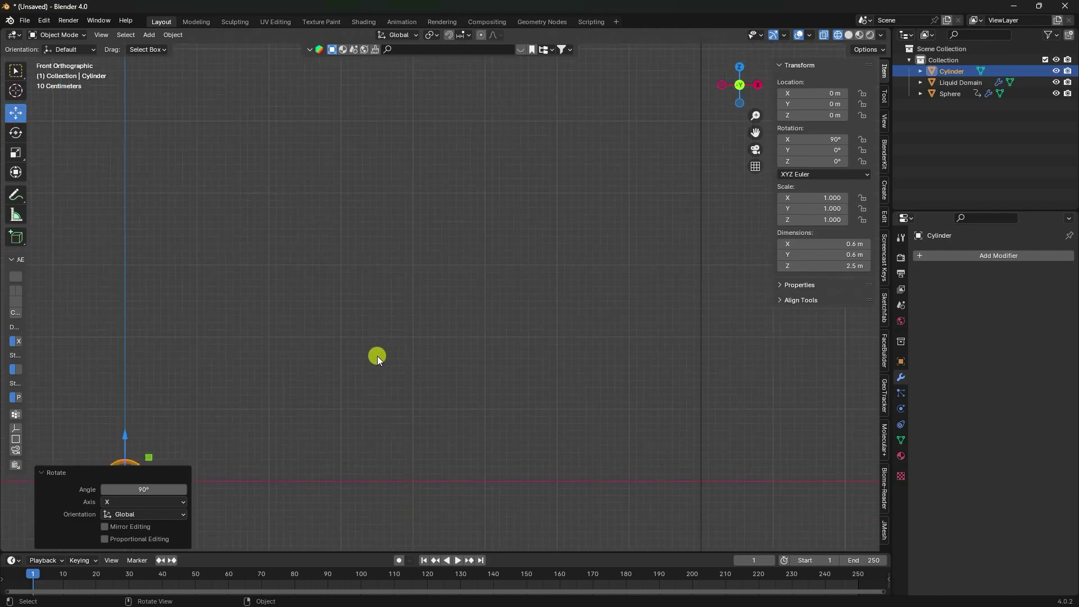
pyautogui.keyDown('shift'); pyautogui.moveTo(354, 291); pyautogui.dragTo(441, 393, button='middle'); pyautogui.keyUp('shift')
pyautogui.scroll(-3, 441, 392)
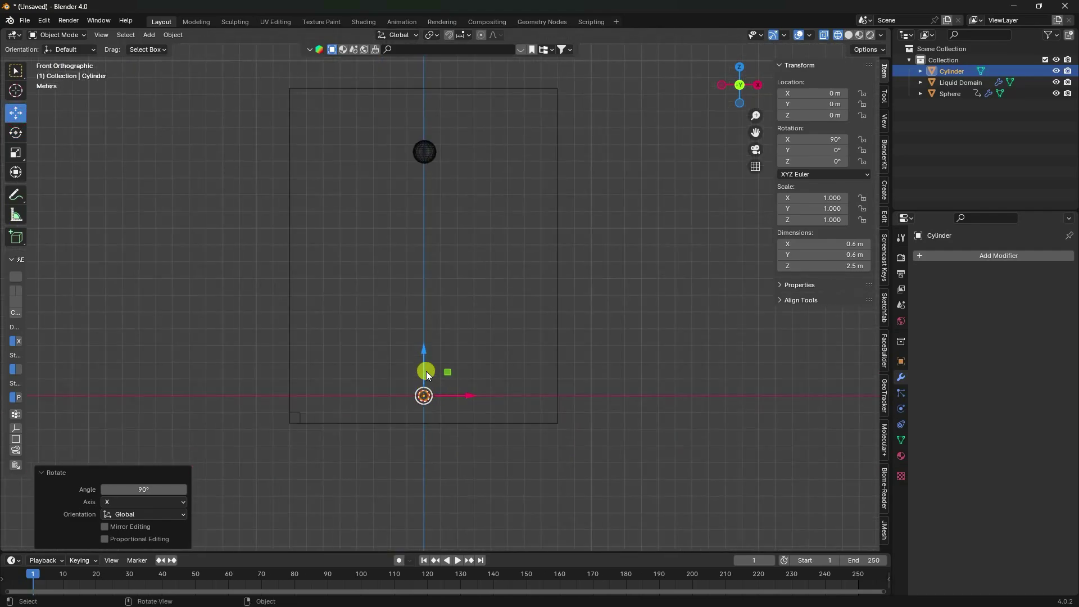
pyautogui.moveTo(424, 369); pyautogui.dragTo(447, 155)
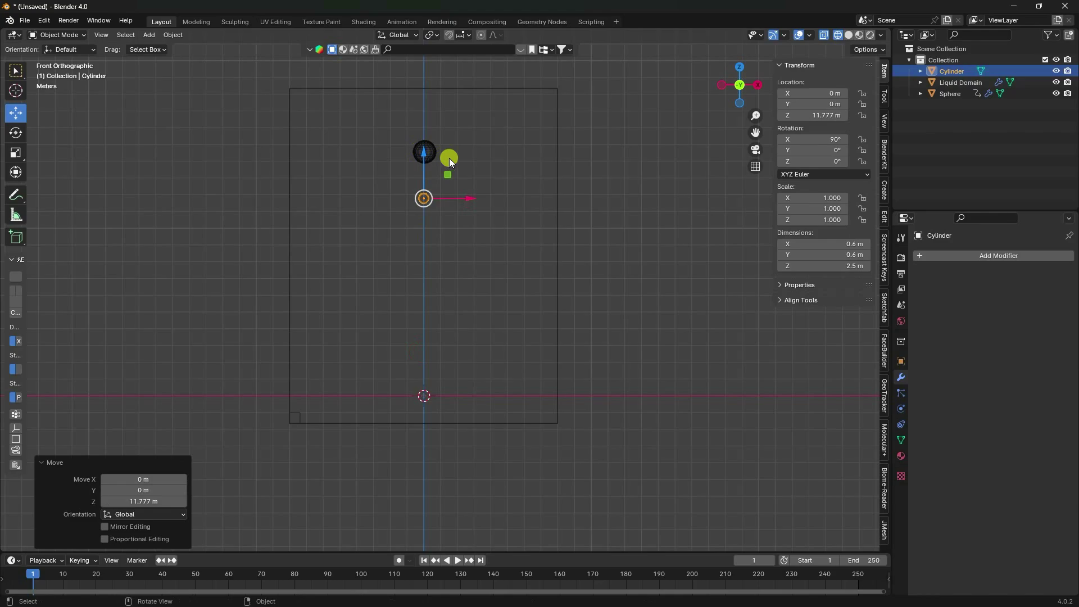
# Scale the cylinder uniformly by about 1.79 and lower it along Z by about 0.28 m
pyautogui.scroll(3, 447, 155)
pyautogui.keyDown('shift'); pyautogui.moveTo(466, 238); pyautogui.dragTo(479, 322, button='middle'); pyautogui.keyUp('shift')
pyautogui.press('s')
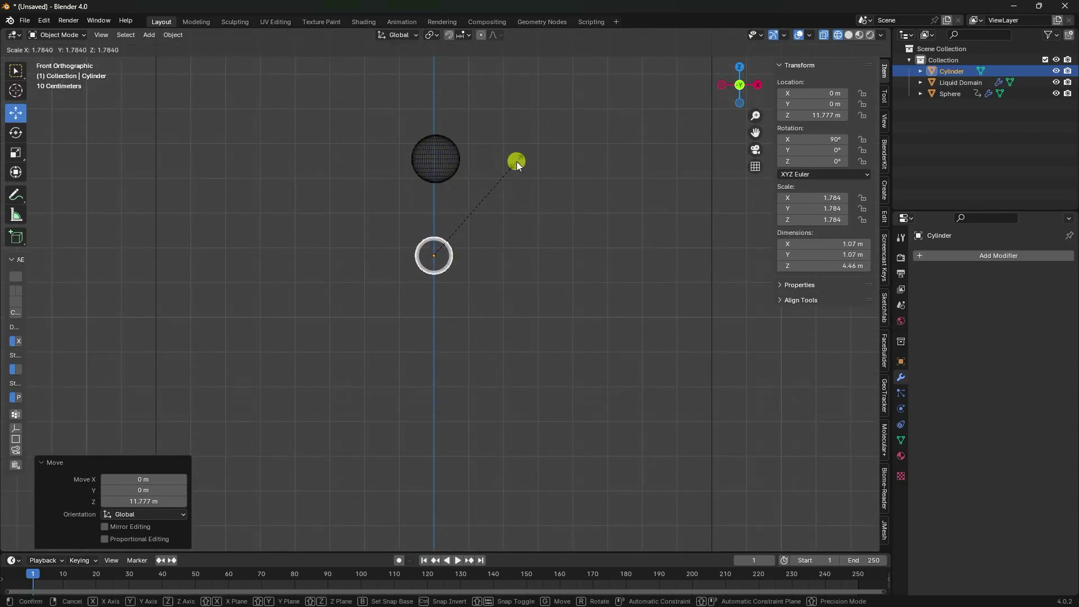
pyautogui.click(520, 164)
pyautogui.moveTo(439, 212); pyautogui.dragTo(440, 222)
pyautogui.press('KP_Decimal')
pyautogui.scroll(3, 457, 278)
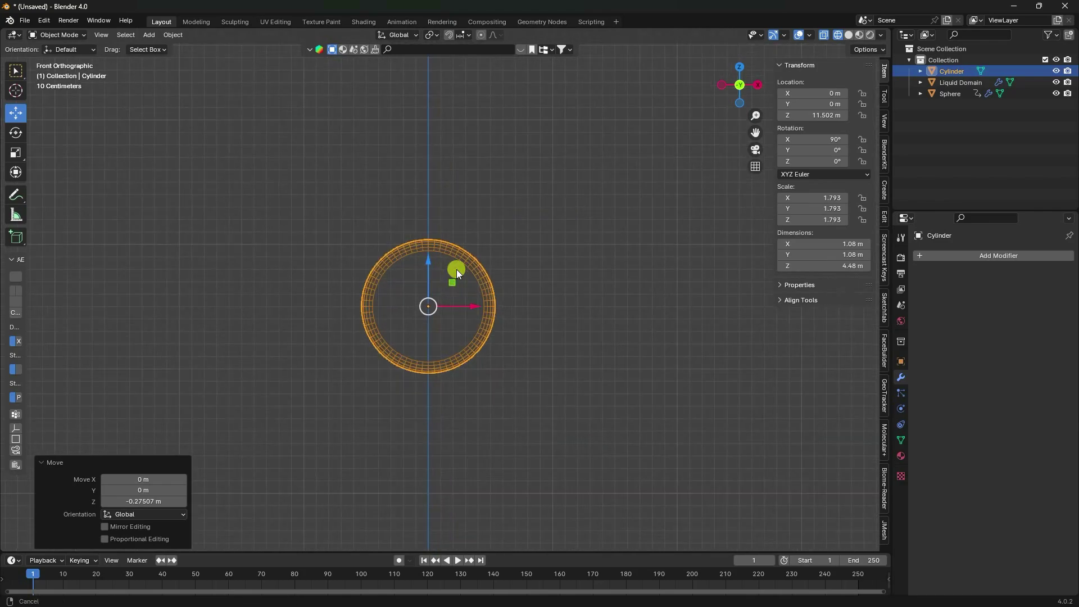
pyautogui.click(458, 272)
# Enable Fluid physics on the cylinder and set its type to Effector
pyautogui.click(901, 409)
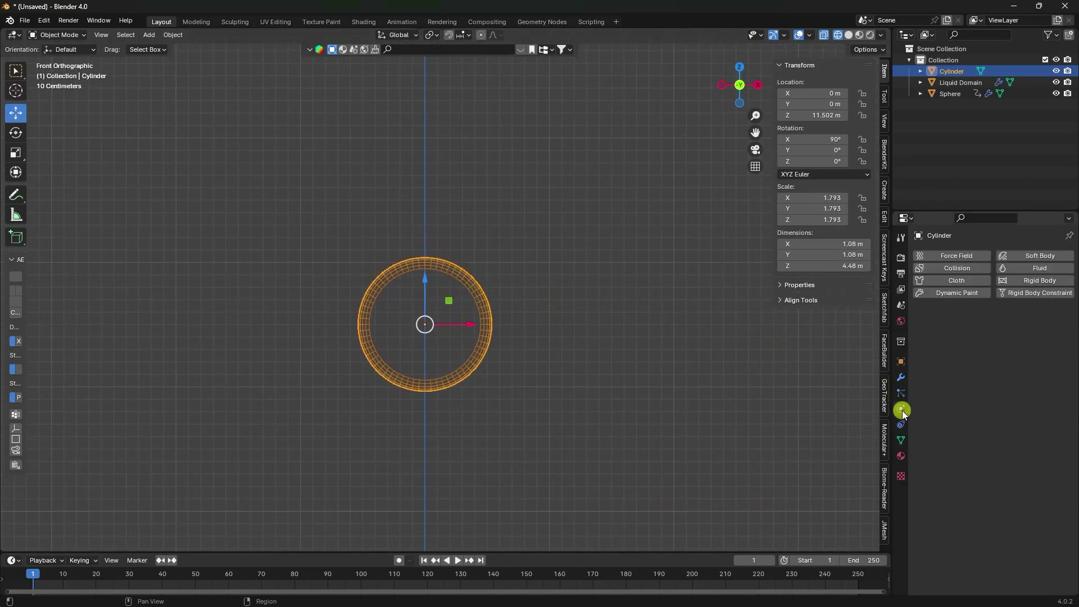
pyautogui.click(1030, 268)
pyautogui.click(990, 329)
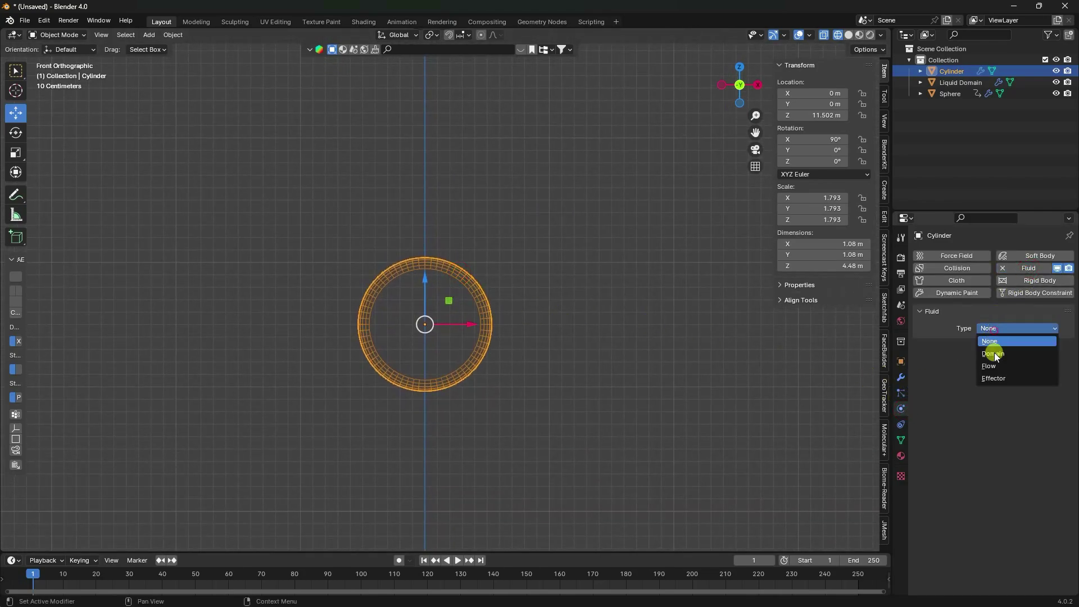
pyautogui.click(991, 373)
# Set the cylinder effector's sampling substeps to 20 and its surface thickness to 0.0001
pyautogui.click(994, 374)
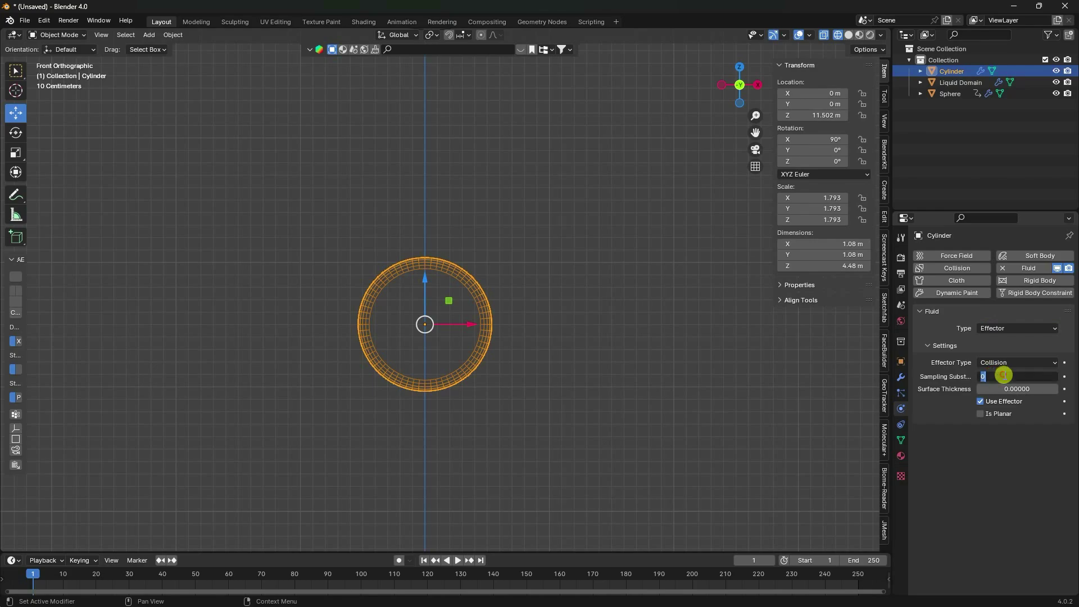
pyautogui.press('Return')
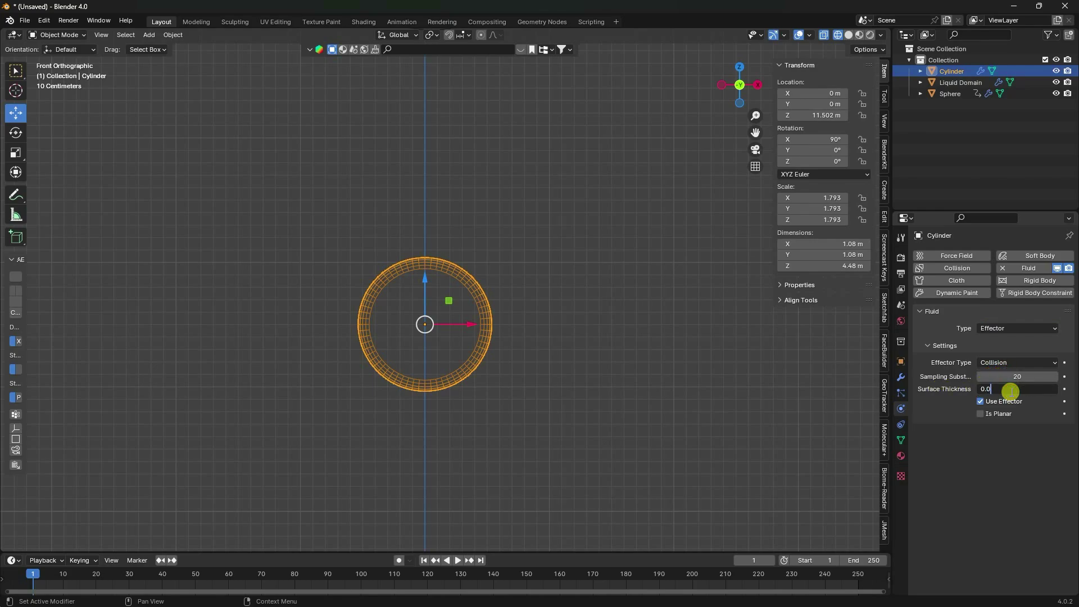
pyautogui.click(1010, 389)
pyautogui.write('0.0001')
pyautogui.press('Return')
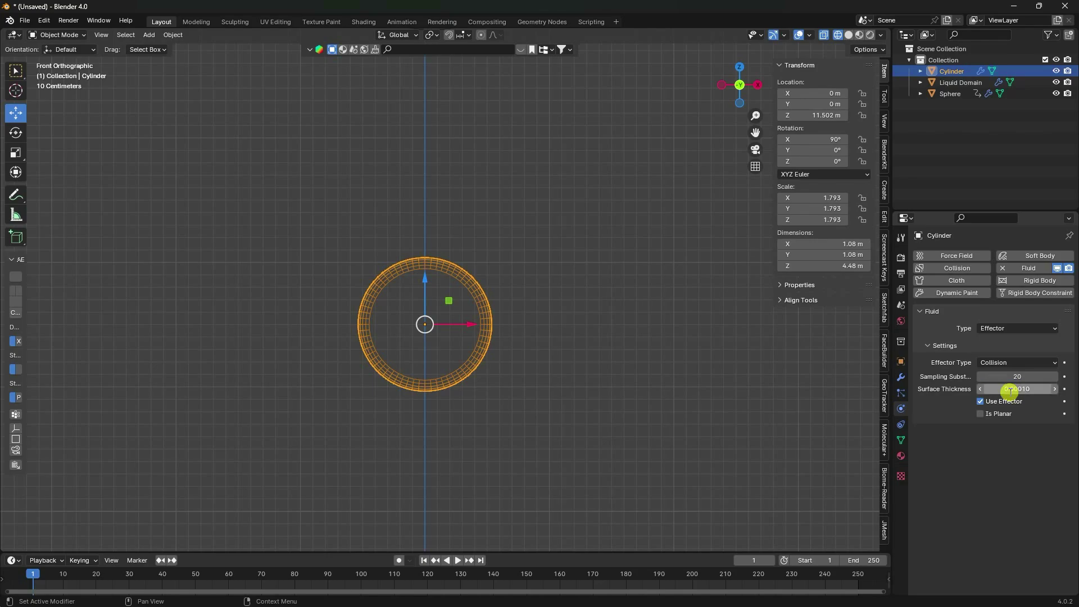
# Play the simulation to examine how the liquid collides with the cylinder, and return to frame 1
pyautogui.scroll(-6, 470, 376)
pyautogui.click(458, 560)
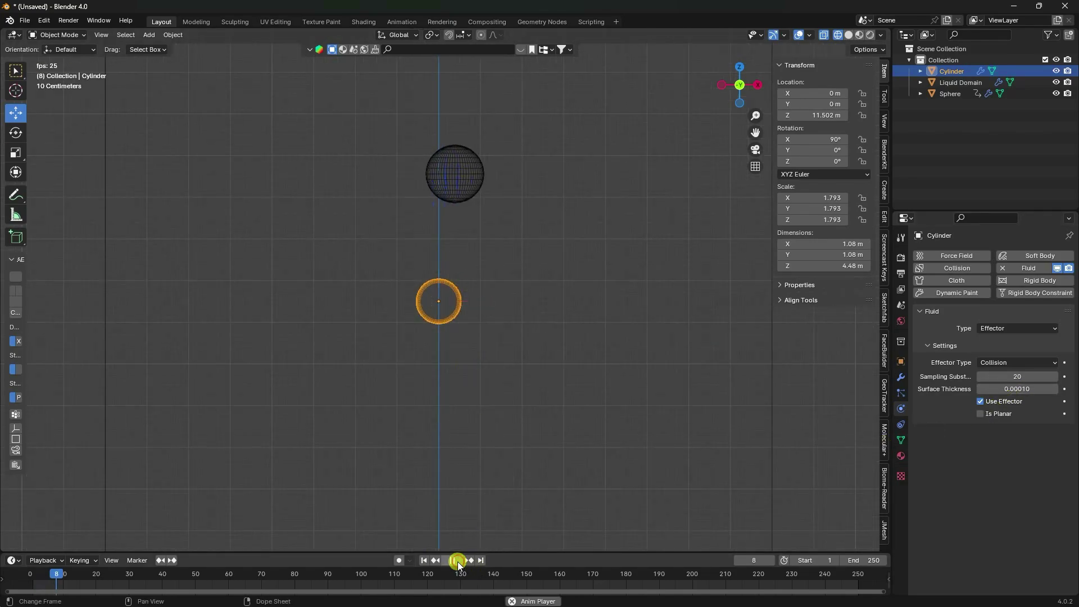
pyautogui.scroll(2, 459, 316)
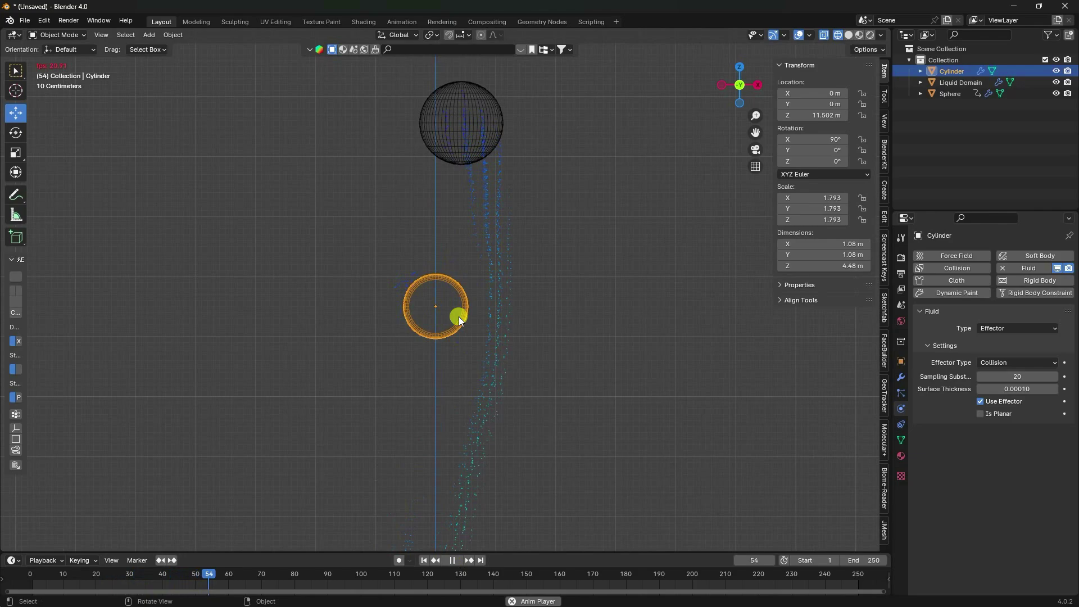
pyautogui.scroll(5, 461, 281)
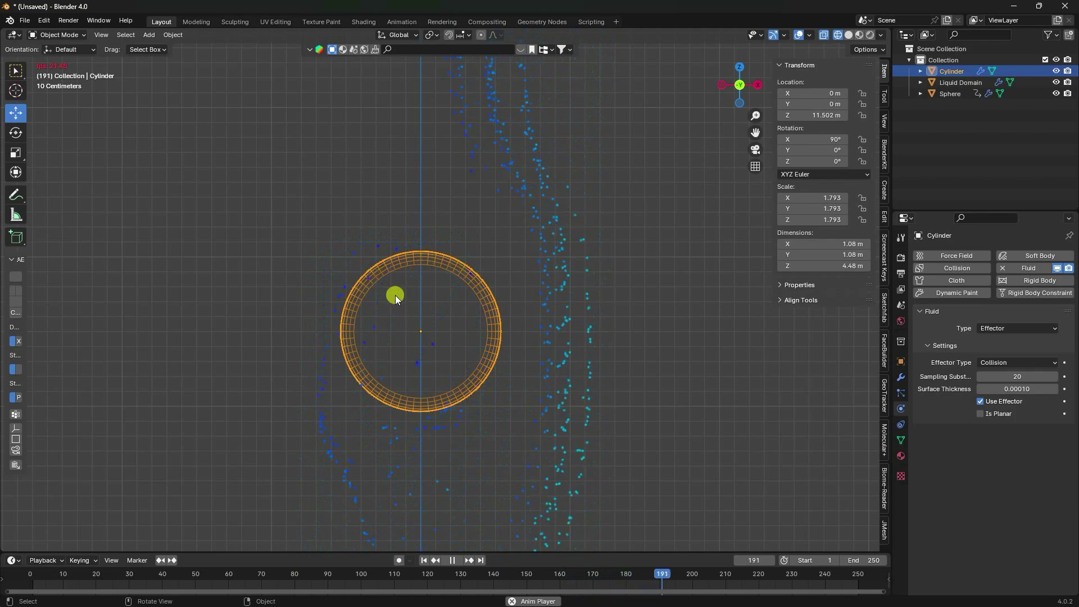
pyautogui.scroll(-4, 398, 294)
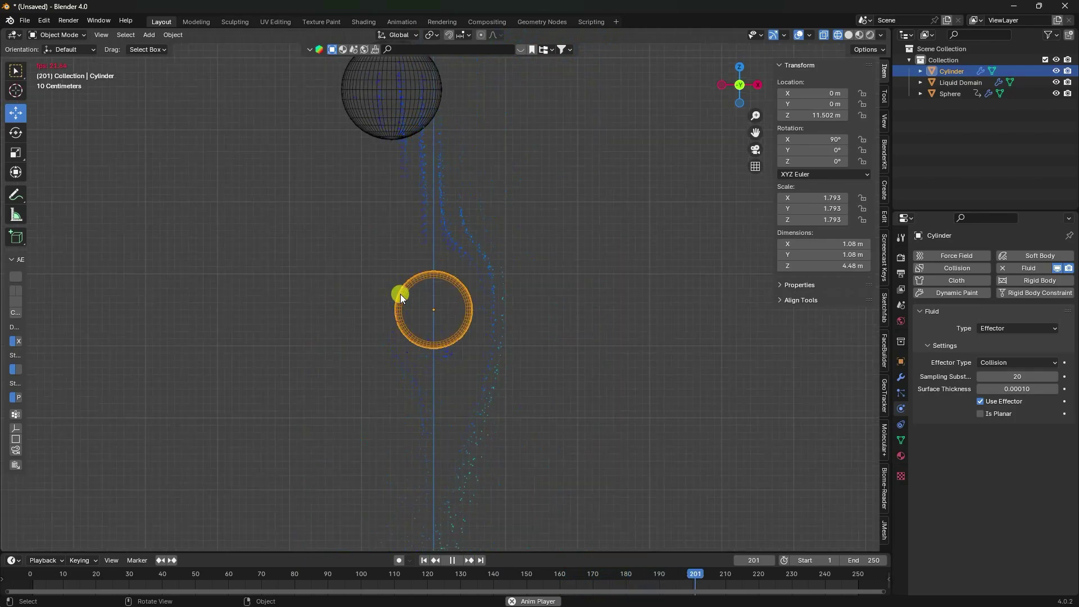
pyautogui.click(453, 561)
pyautogui.click(424, 560)
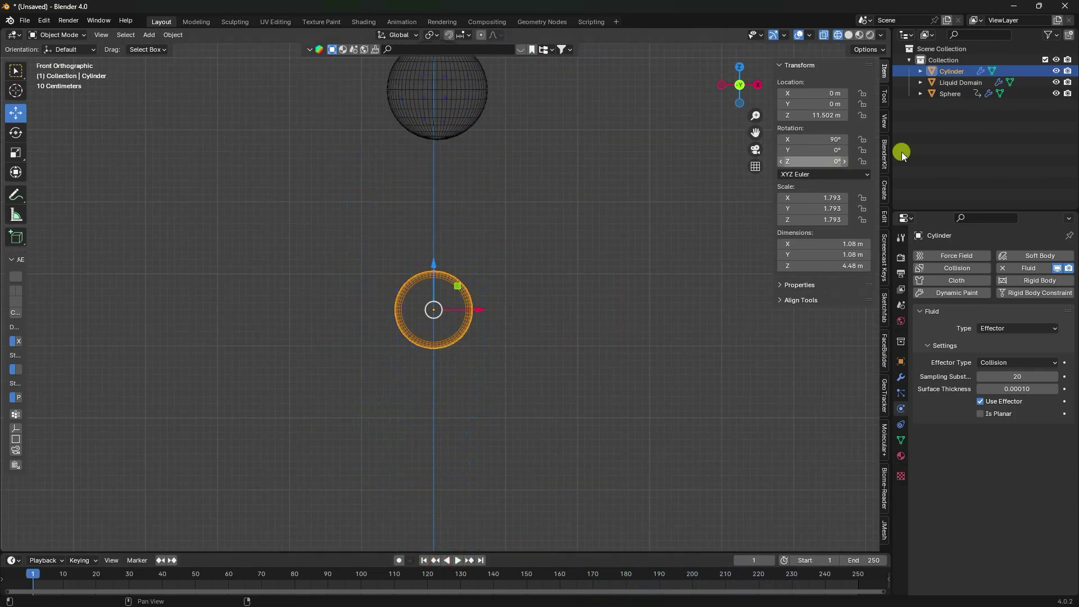
# Set the liquid domain's resolution divisions to 64 and replay the simulation to check the flow around the cylinder
pyautogui.click(956, 82)
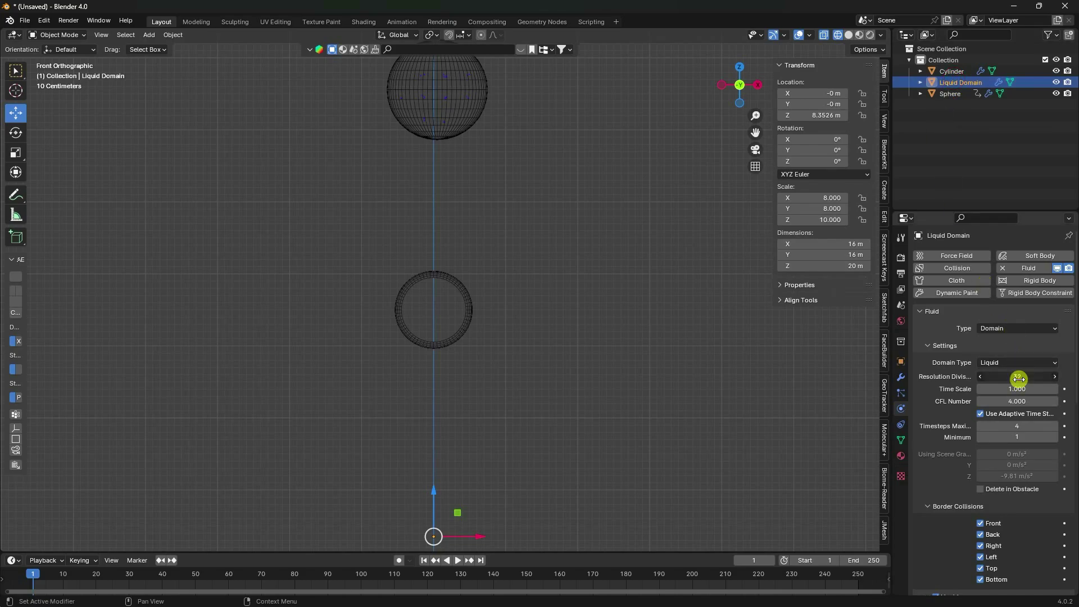
pyautogui.press('Return')
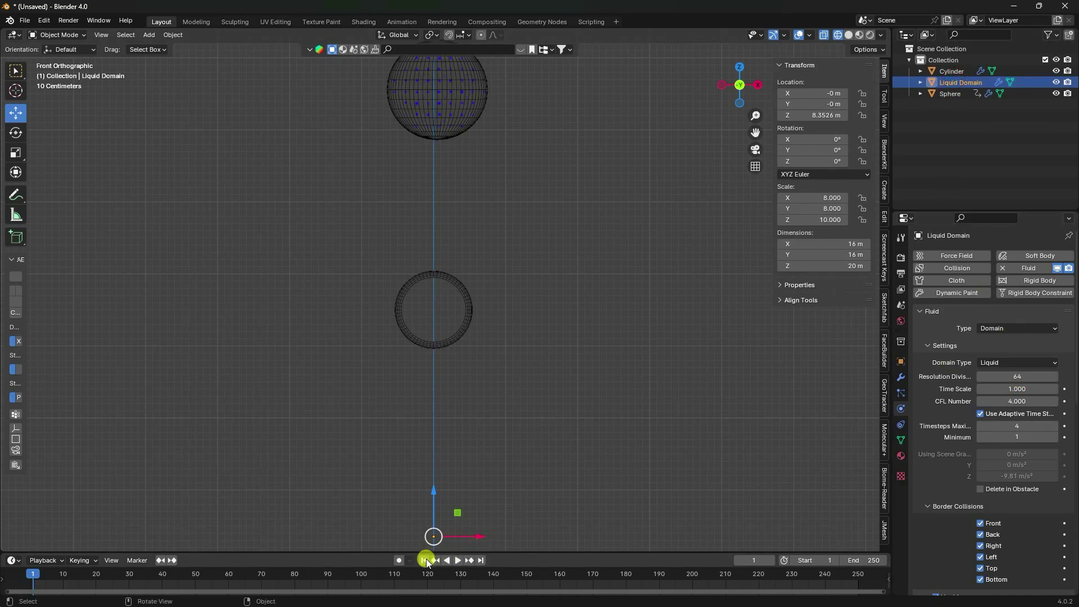
pyautogui.click(457, 560)
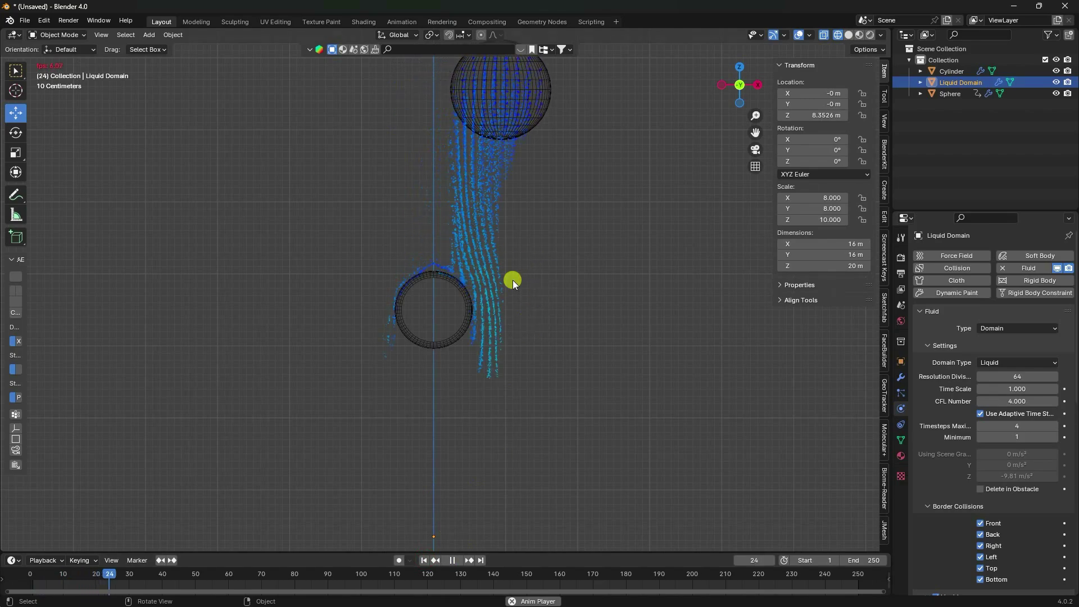
pyautogui.scroll(8, 446, 264)
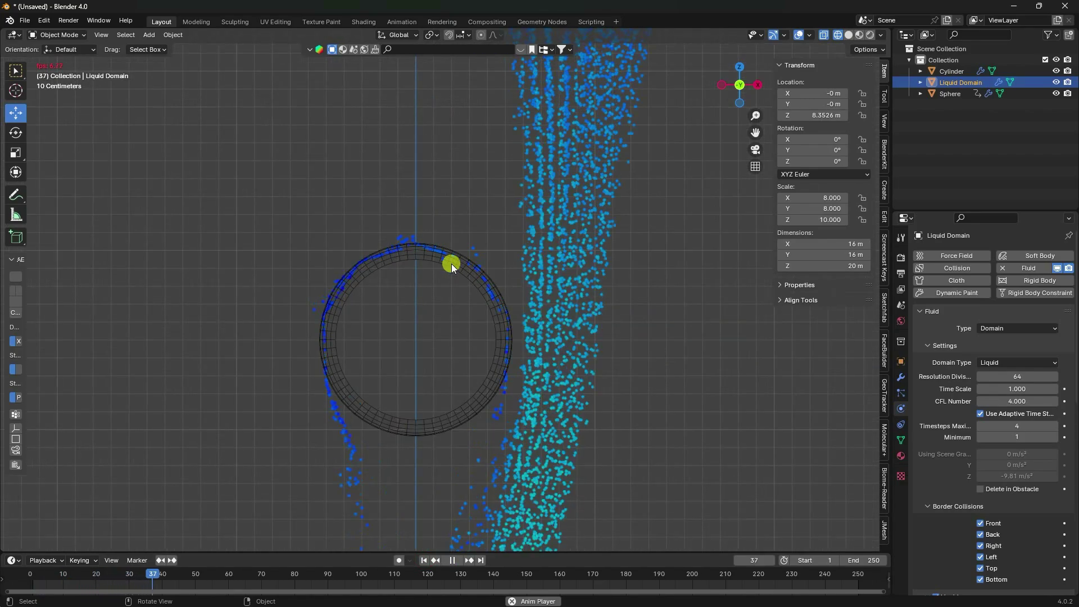
pyautogui.scroll(-5, 454, 245)
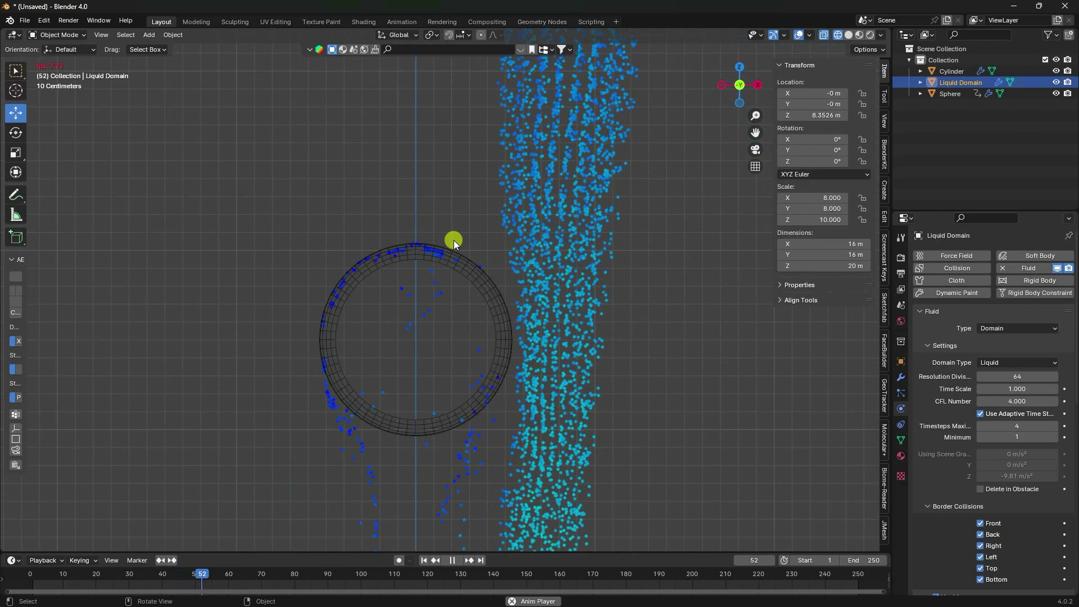
pyautogui.scroll(-6, 481, 379)
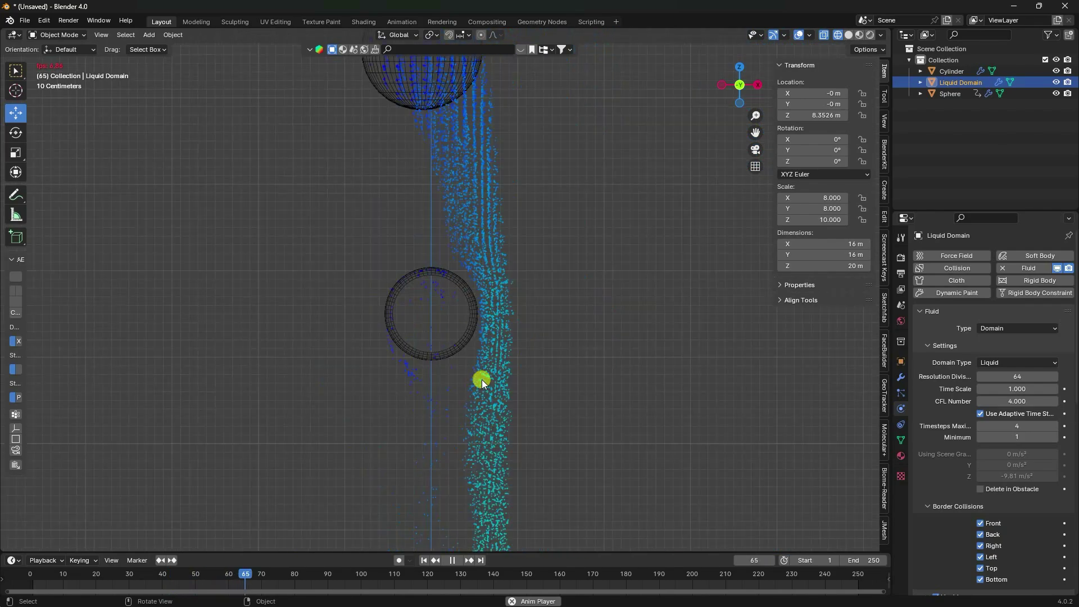
pyautogui.click(453, 561)
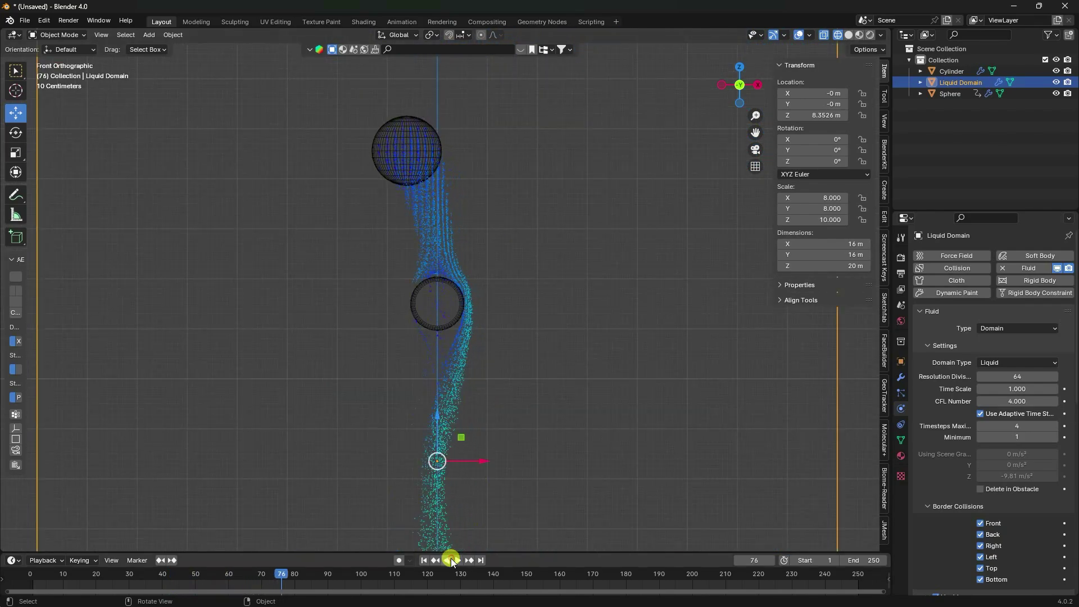
pyautogui.click(423, 561)
# Scale the inflow sphere down uniformly to about 0.707
pyautogui.click(417, 177)
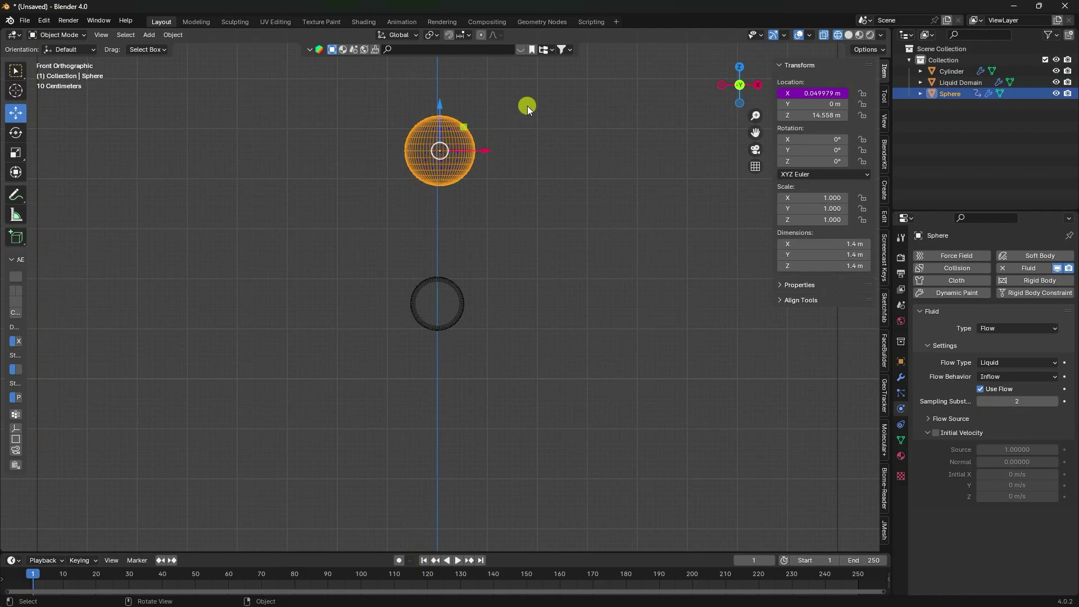
pyautogui.press('s')
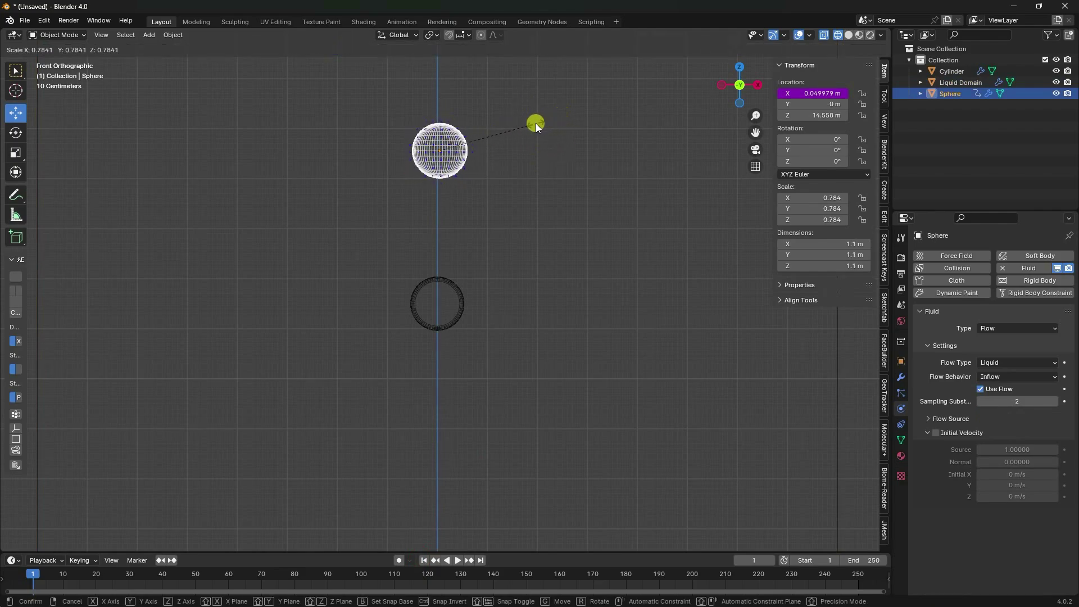
pyautogui.click(527, 127)
pyautogui.click(423, 562)
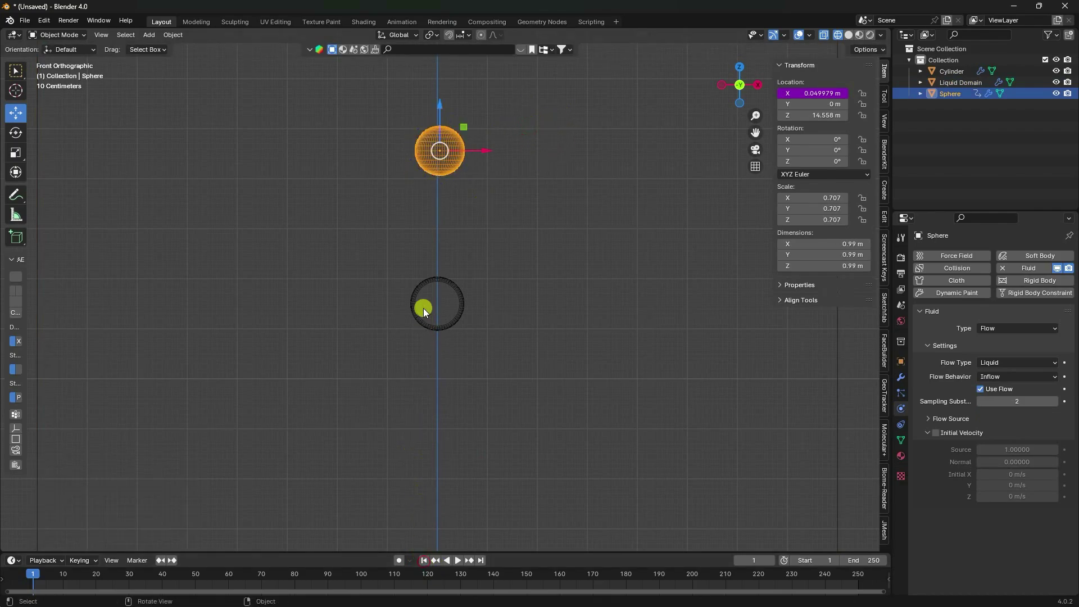
# Select the cylinder and append all materials from untitled1.blend
pyautogui.moveTo(423, 308); pyautogui.dragTo(382, 293, button='middle')
pyautogui.click(415, 282)
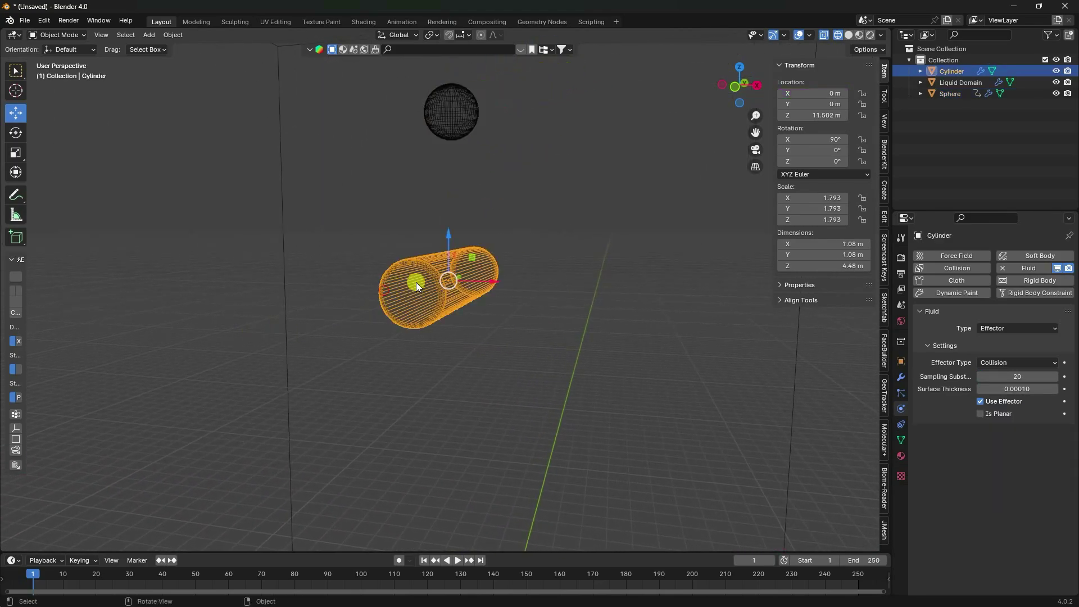
pyautogui.click(24, 21)
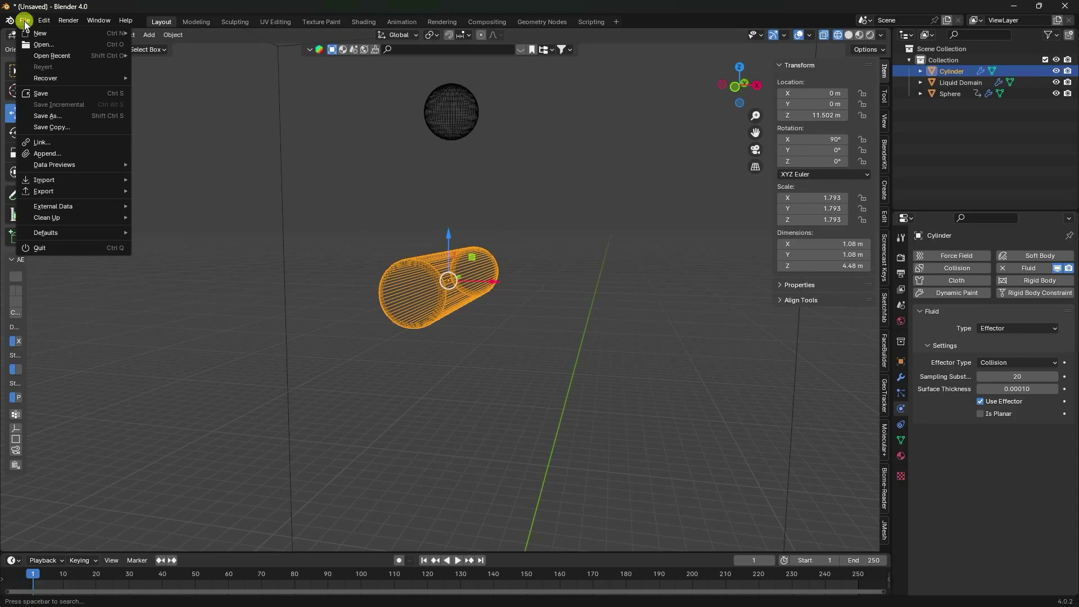
pyautogui.click(57, 150)
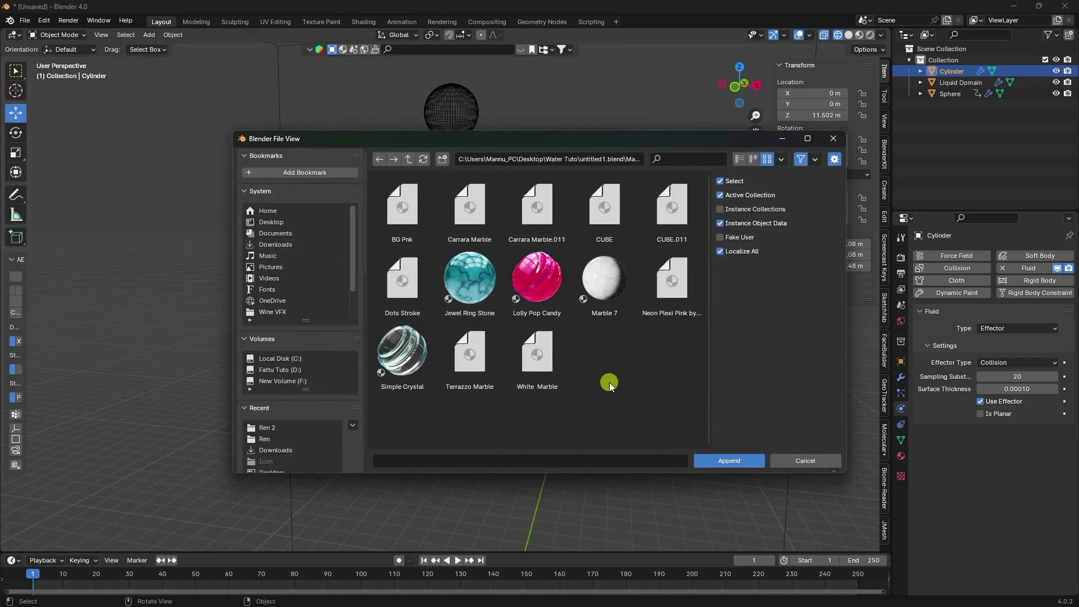
pyautogui.press('a')
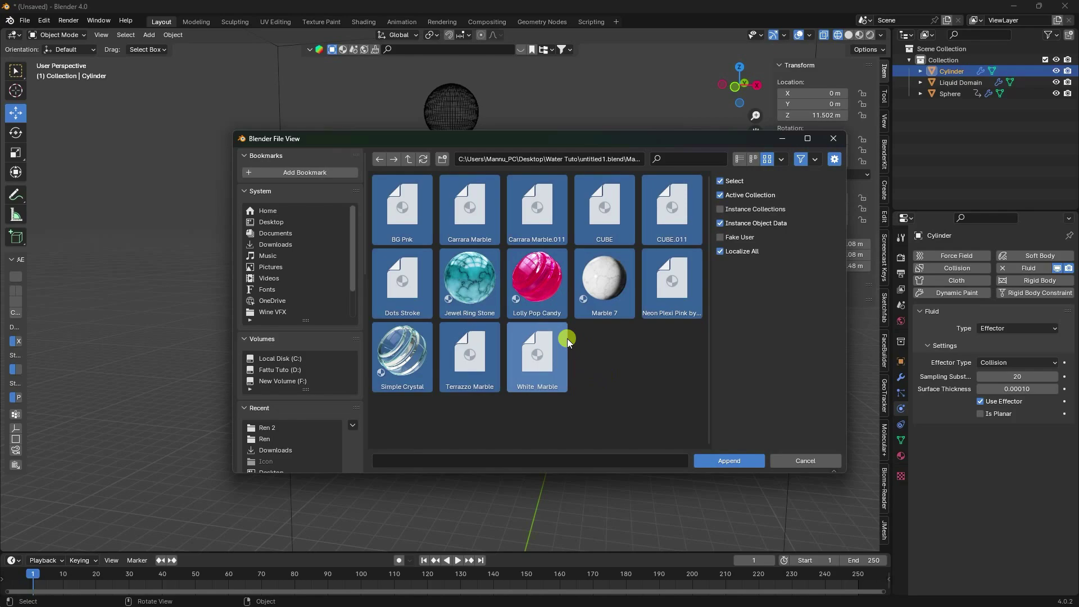
pyautogui.click(729, 461)
# Assign the CUBE material to the cylinder, check solid shading briefly and return to wireframe
pyautogui.click(425, 295)
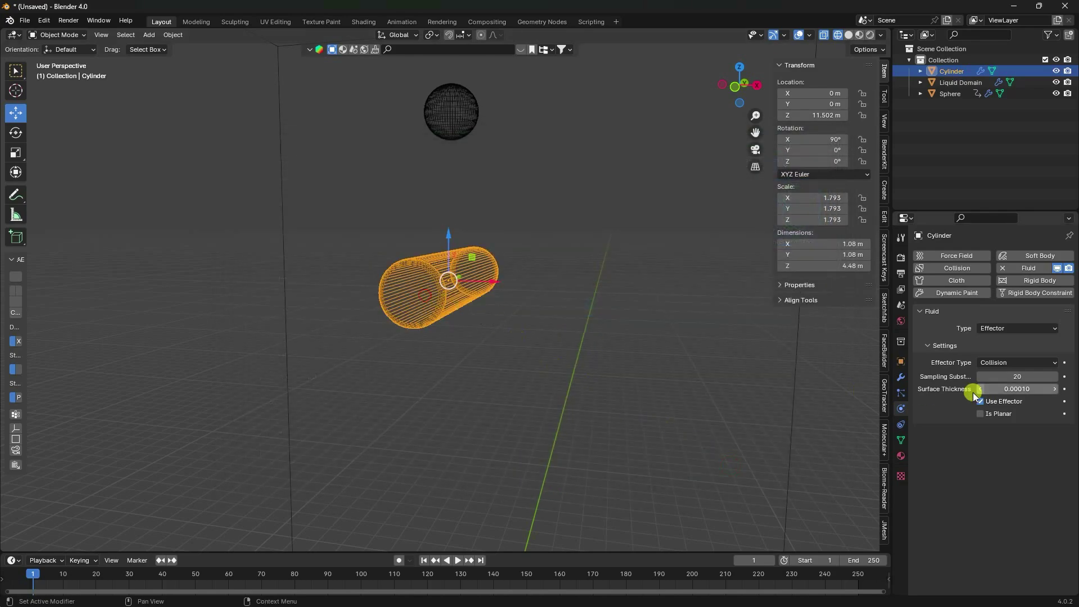
pyautogui.click(901, 456)
pyautogui.click(927, 304)
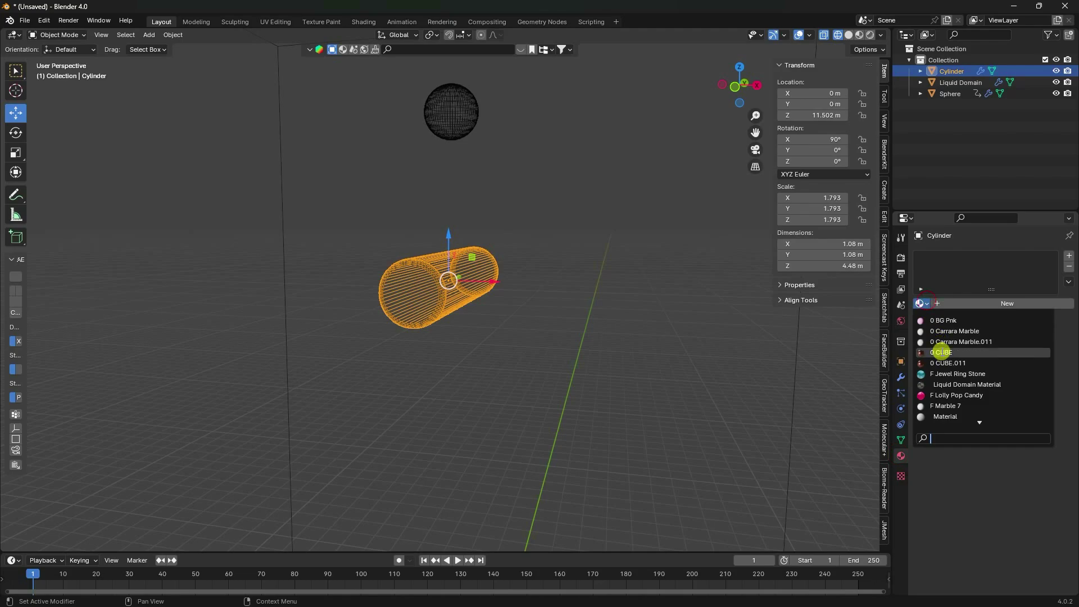
pyautogui.click(949, 353)
pyautogui.click(849, 36)
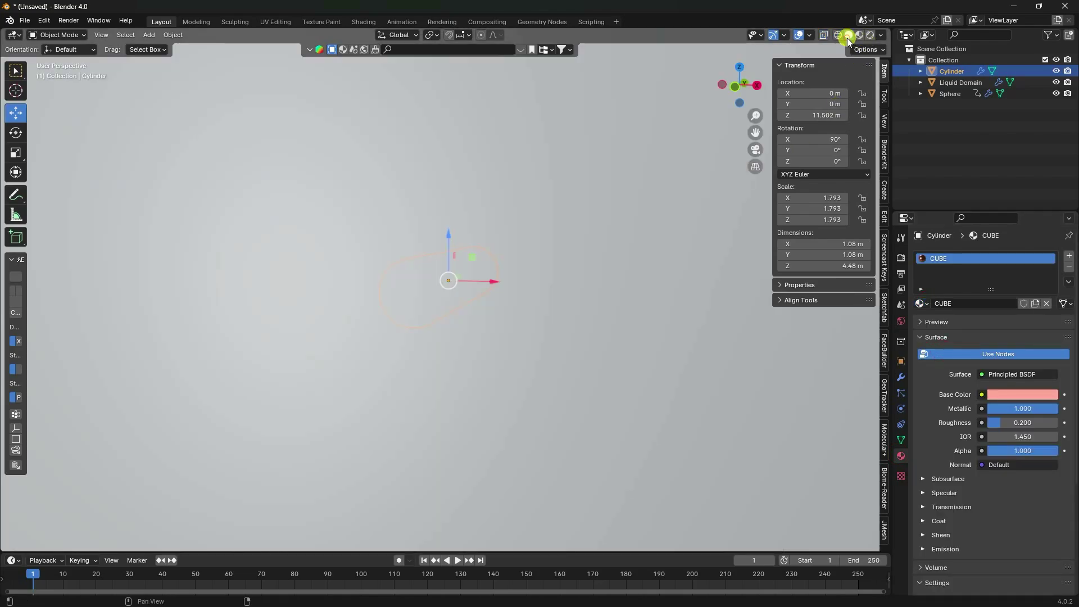
pyautogui.click(838, 35)
# In the front view, copy and paste the cylinder and lower the copy along Z by about 2.76 m
pyautogui.moveTo(510, 270)
pyautogui.mouseDown(button='middle')
pyautogui.moveTo(480, 284)
pyautogui.moveTo(528, 273)
pyautogui.mouseUp(button='middle')
pyautogui.press('KP_1')
pyautogui.scroll(3, 526, 274)
pyautogui.scroll(-5, 545, 309)
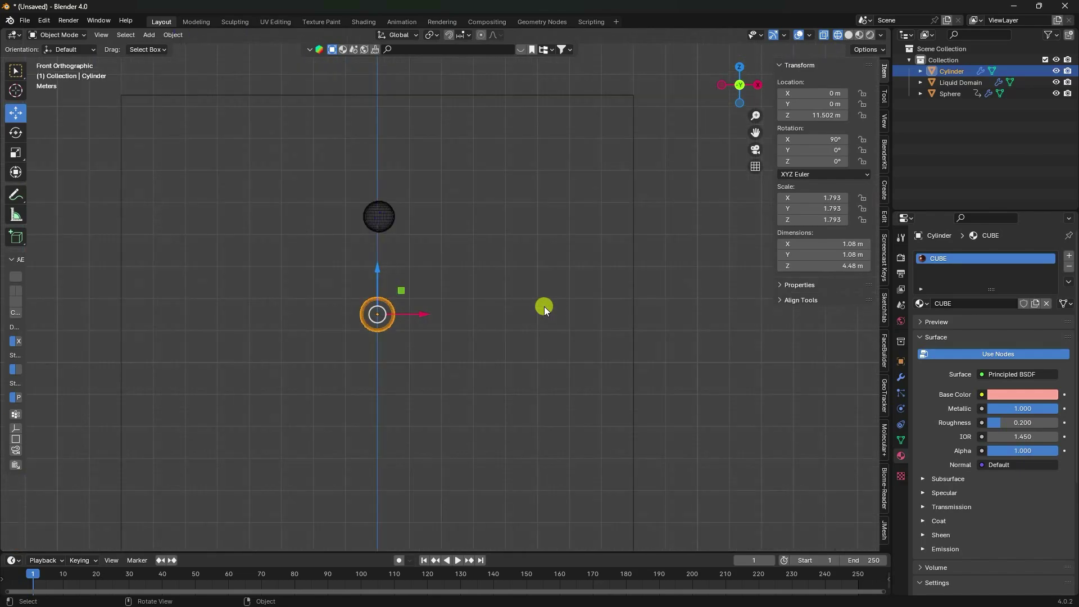
pyautogui.scroll(1, 385, 306)
pyautogui.keyDown('shift'); pyautogui.moveTo(385, 306); pyautogui.dragTo(423, 279, button='middle'); pyautogui.keyUp('shift')
pyautogui.scroll(-3, 404, 268)
pyautogui.scroll(1, 430, 266)
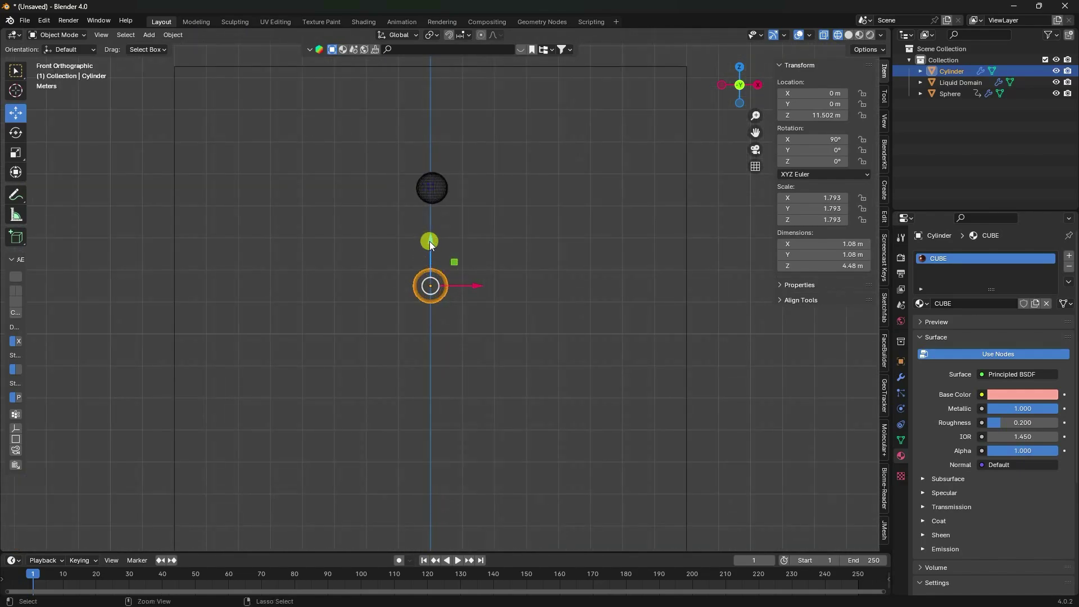
pyautogui.hotkey('ctrl', 'c')
pyautogui.hotkey('ctrl', 'v')
pyautogui.press('g')
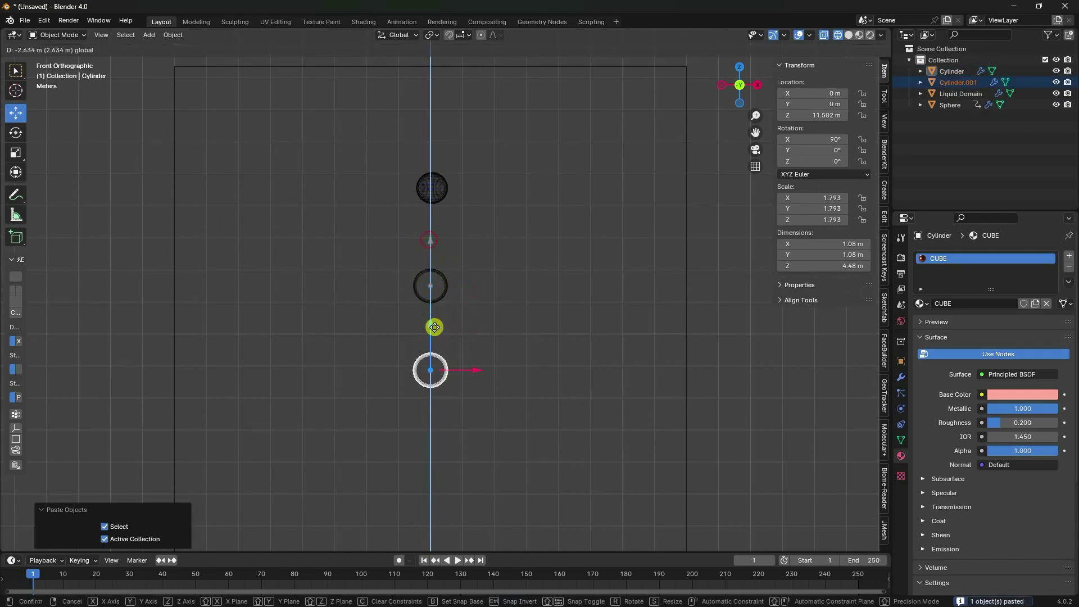
pyautogui.click(442, 334)
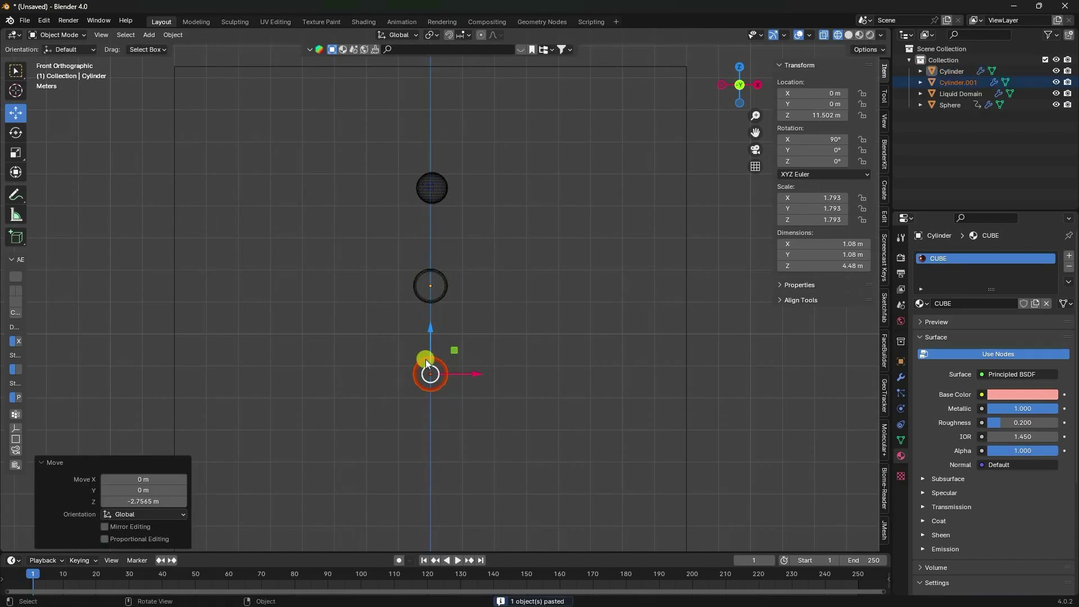
# Copy and paste both cylinders and rotate the copies -90° about the global Y axis
pyautogui.keyDown('shift'); pyautogui.click(417, 298); pyautogui.keyUp('shift')
pyautogui.hotkey('ctrl', 'c')
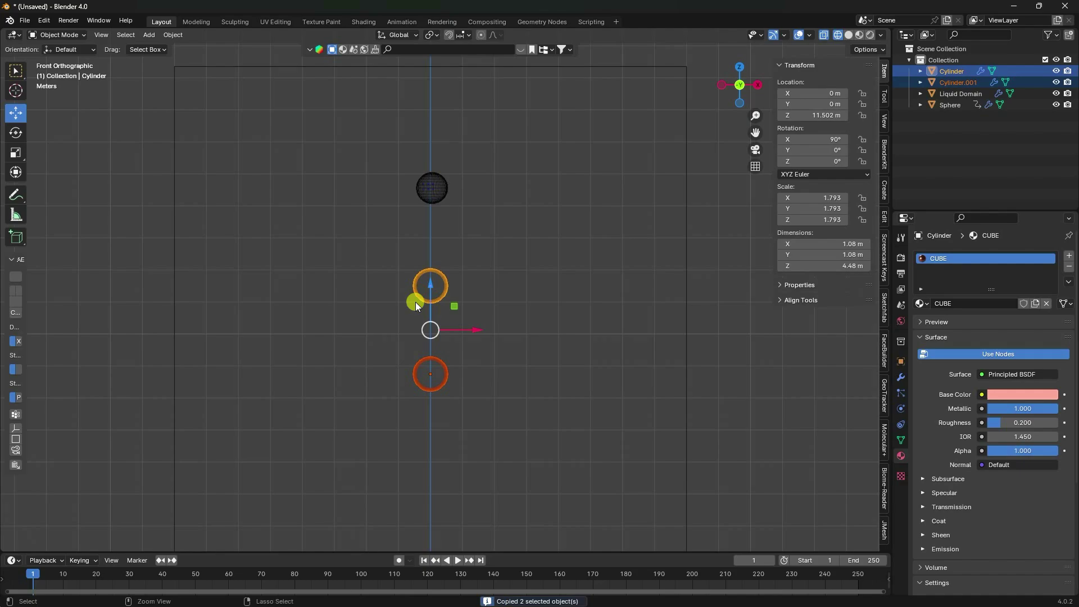
pyautogui.hotkey('ctrl', 'v')
pyautogui.click(16, 132)
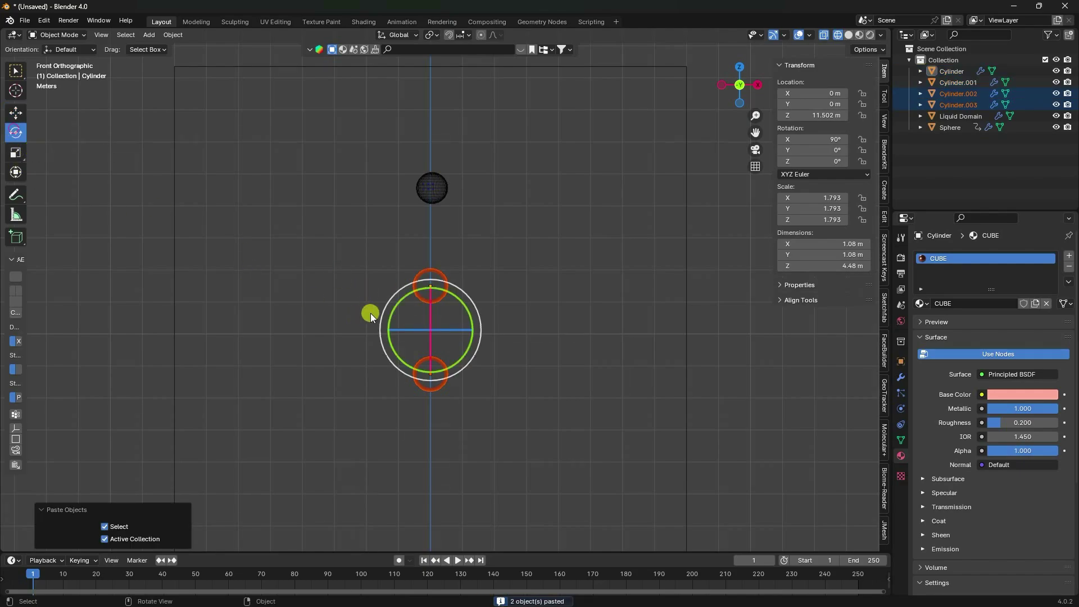
pyautogui.moveTo(398, 303); pyautogui.dragTo(375, 372)
pyautogui.click(150, 489)
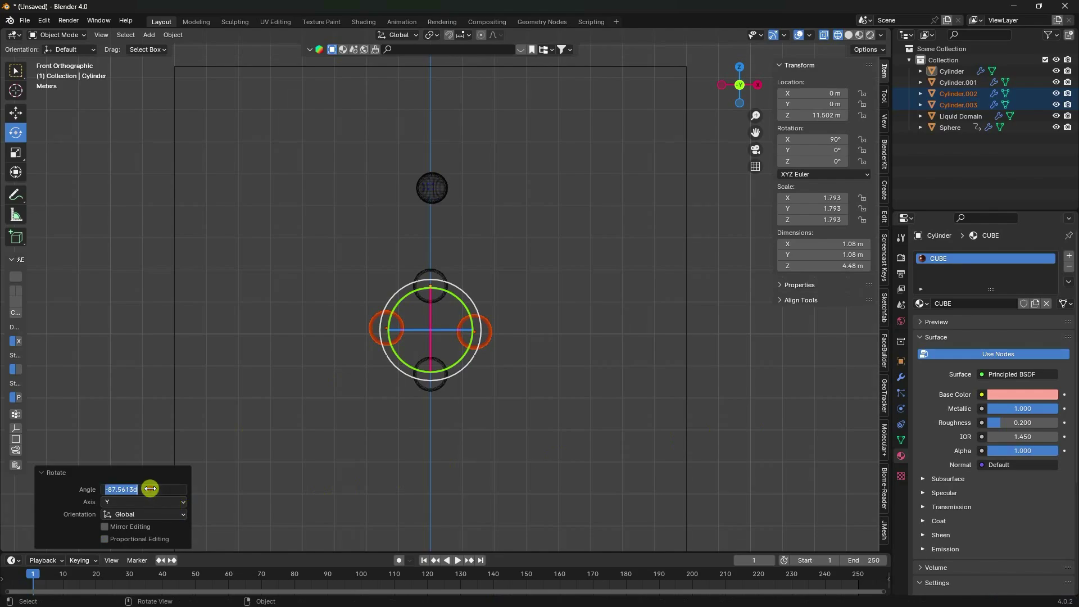
pyautogui.press('Return')
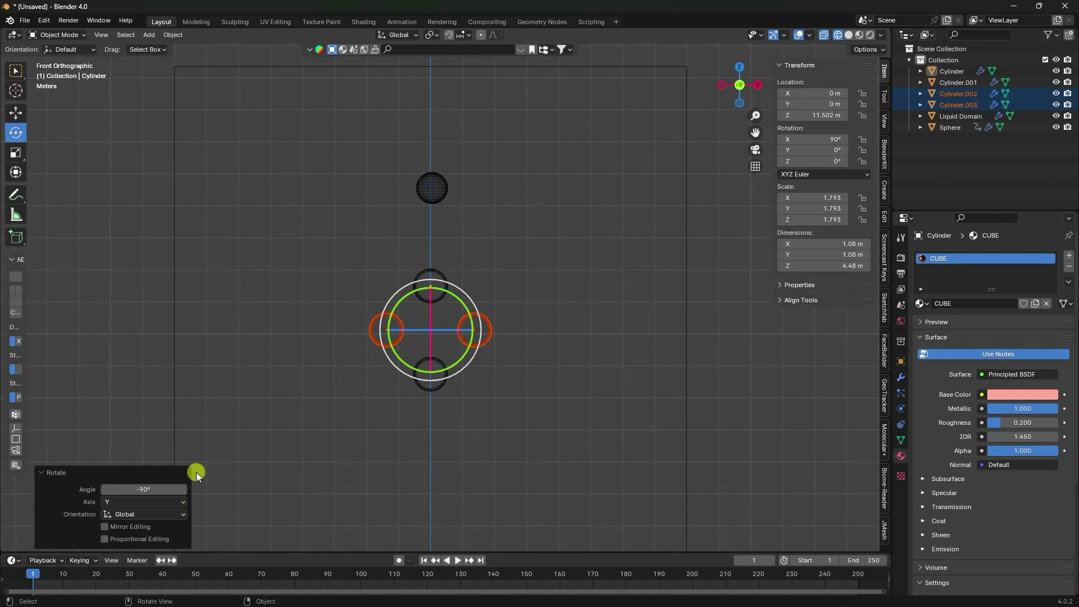
pyautogui.click(16, 112)
# Select all four cylinders, with the original as the active object, and join them into one object
pyautogui.scroll(4, 488, 341)
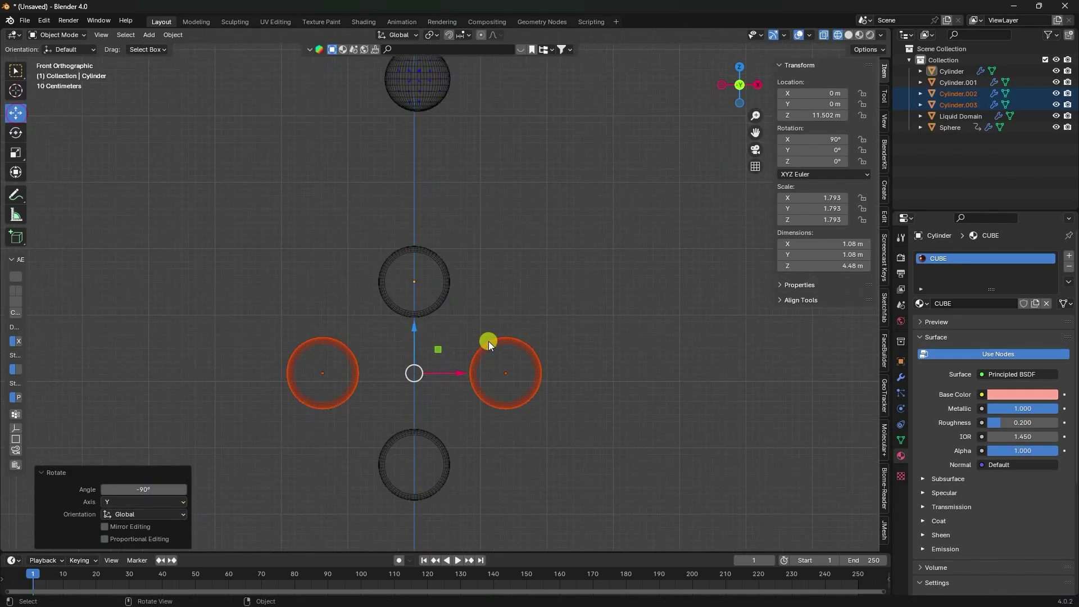
pyautogui.keyDown('shift'); pyautogui.moveTo(470, 420); pyautogui.dragTo(450, 355, button='middle'); pyautogui.keyUp('shift')
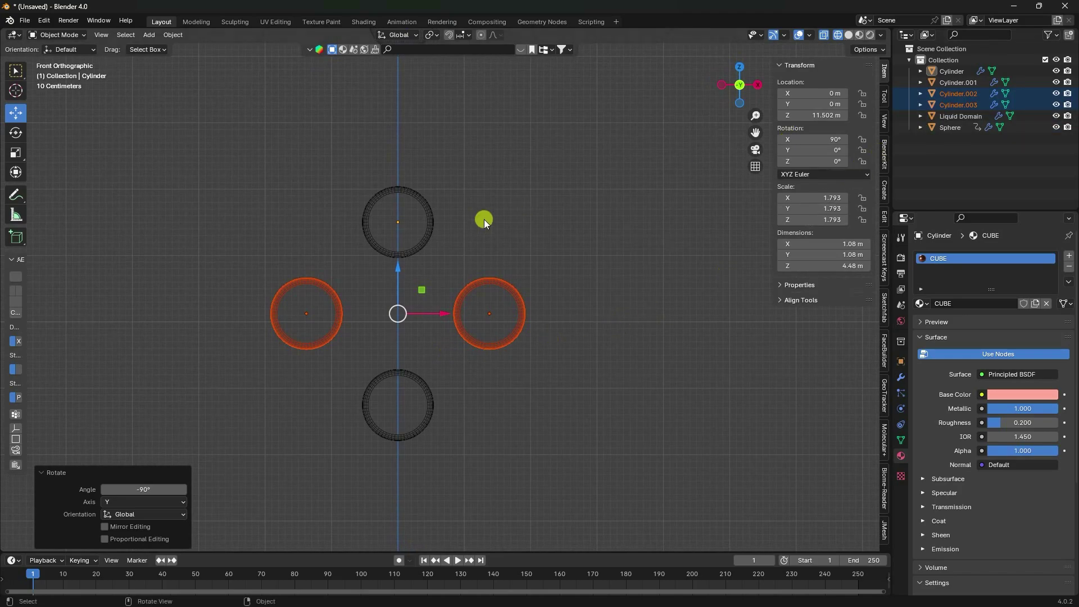
pyautogui.click(946, 71)
pyautogui.keyDown('shift'); pyautogui.click(958, 105); pyautogui.keyUp('shift')
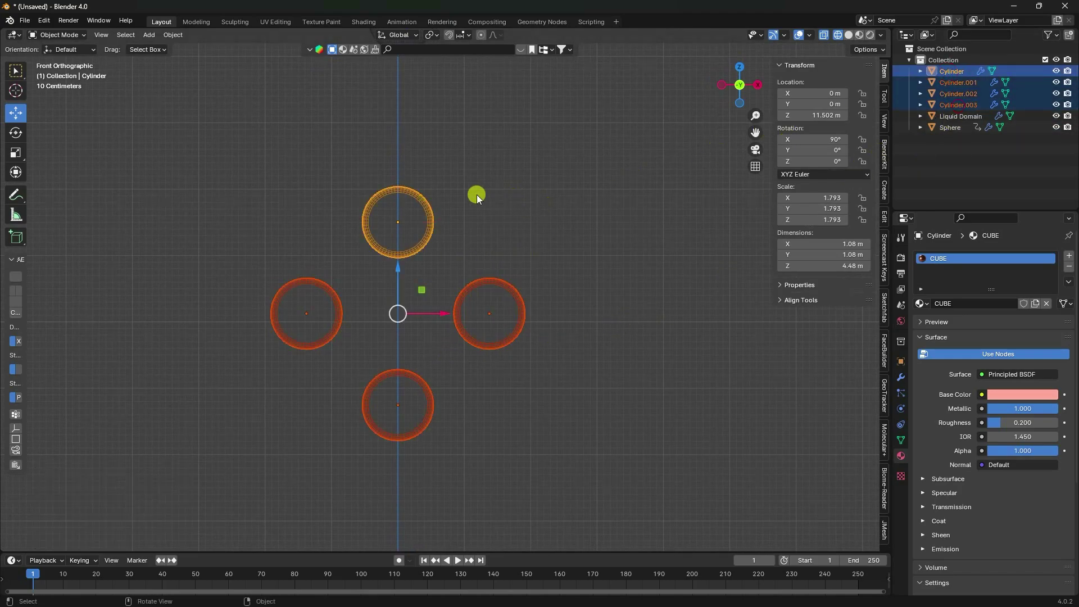
pyautogui.rightClick(421, 209)
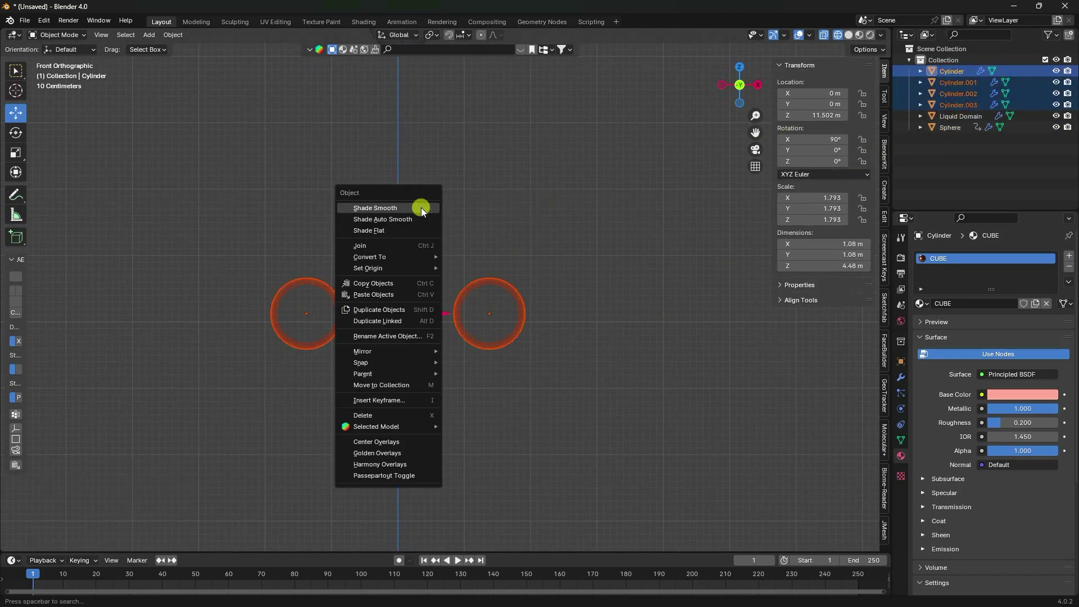
pyautogui.click(384, 245)
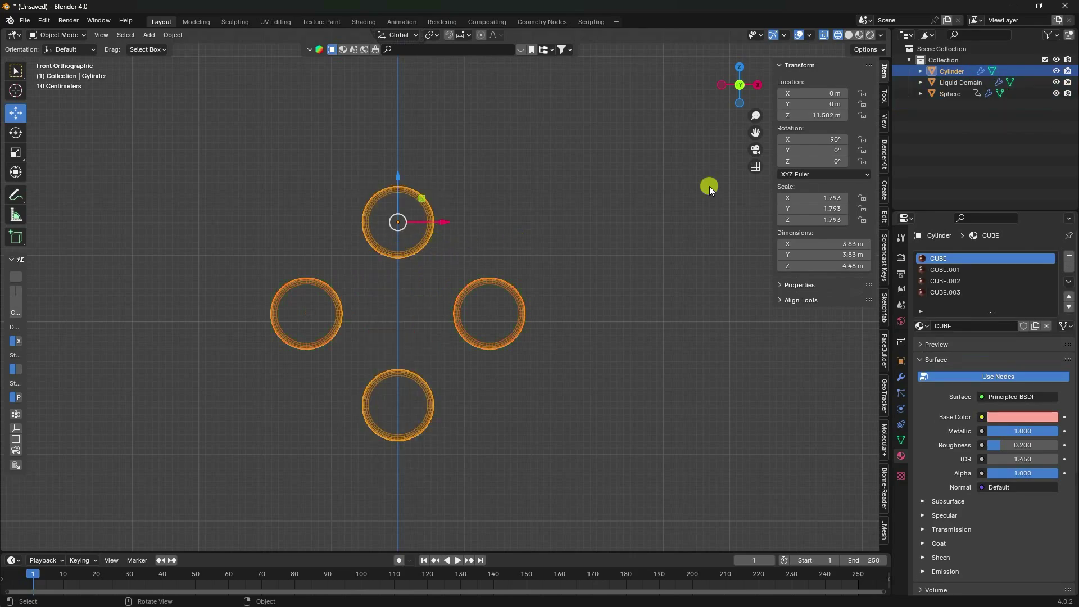
# Set the joined cylinders' origin to geometry so it sits at the centre of the ring
pyautogui.click(177, 34)
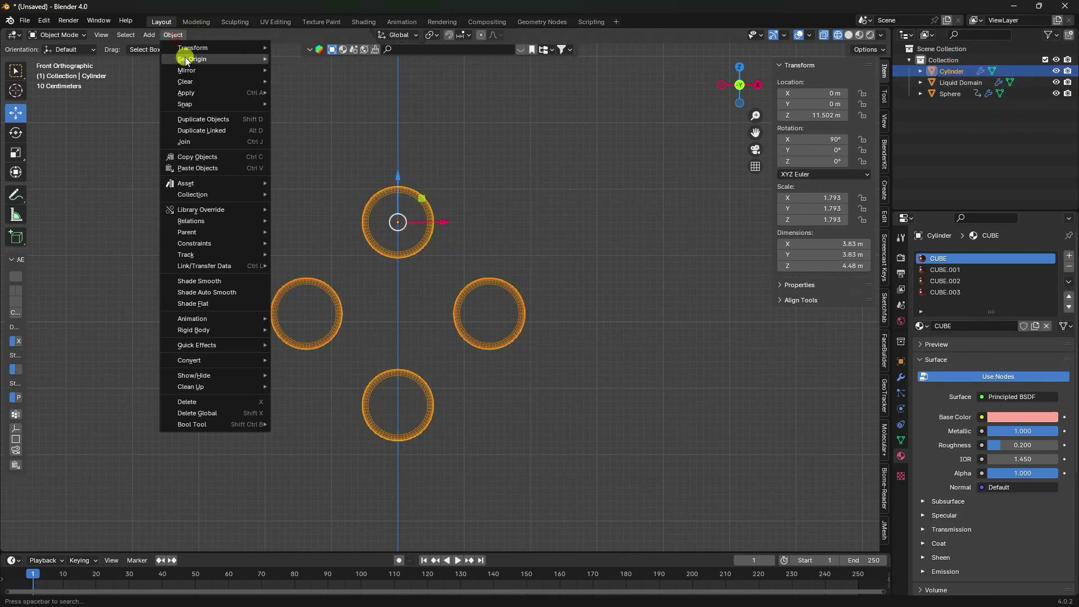
pyautogui.moveTo(185, 59)
pyautogui.click(332, 71)
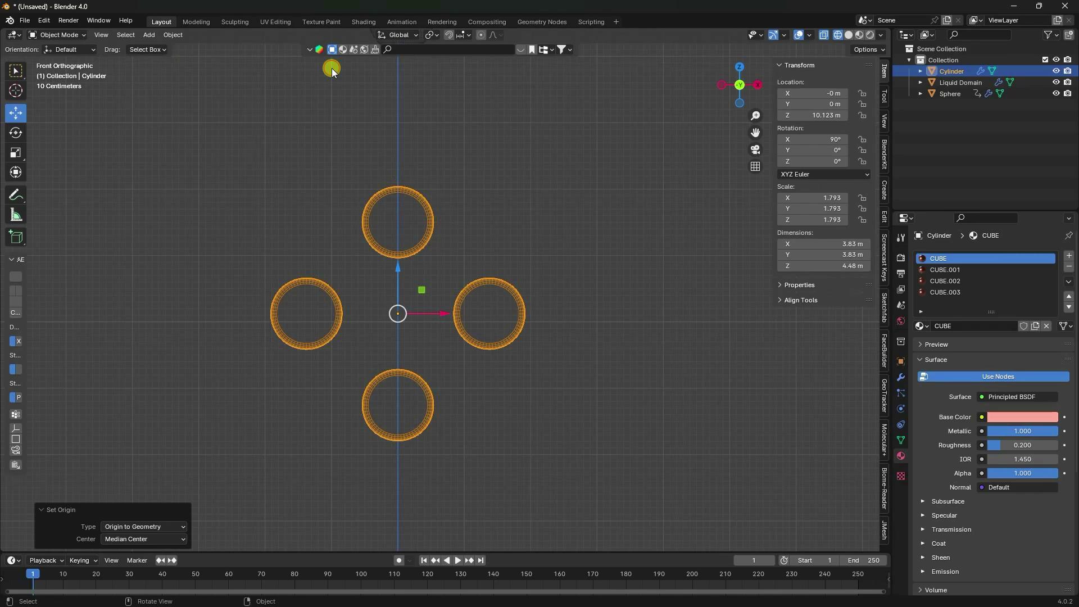
pyautogui.scroll(-4, 502, 256)
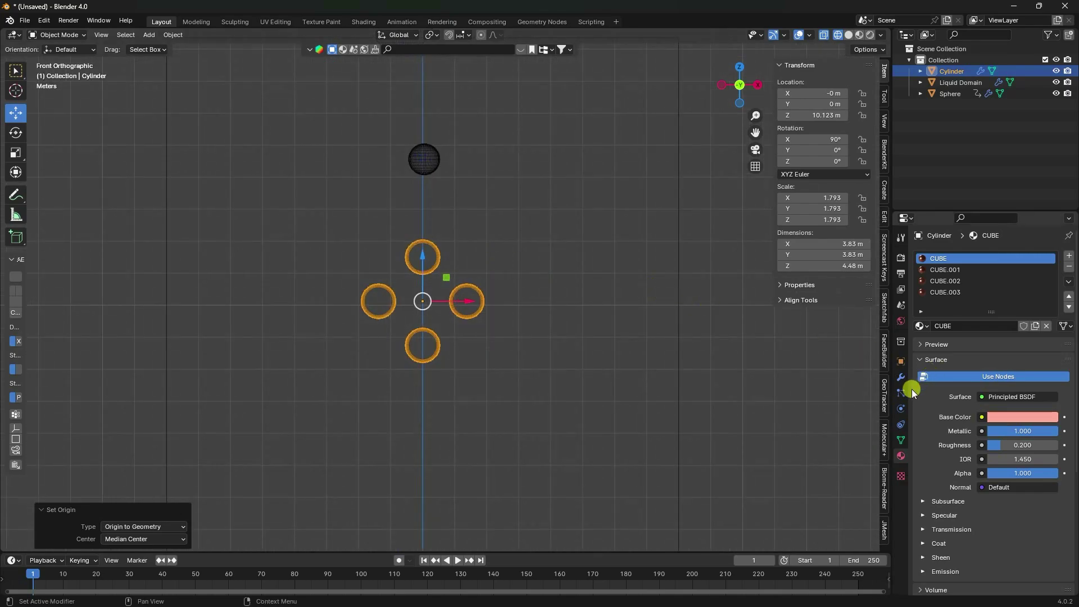
# Test the cylinder ring's rotation about Y and extend the scene's end frame to 500
pyautogui.click(901, 361)
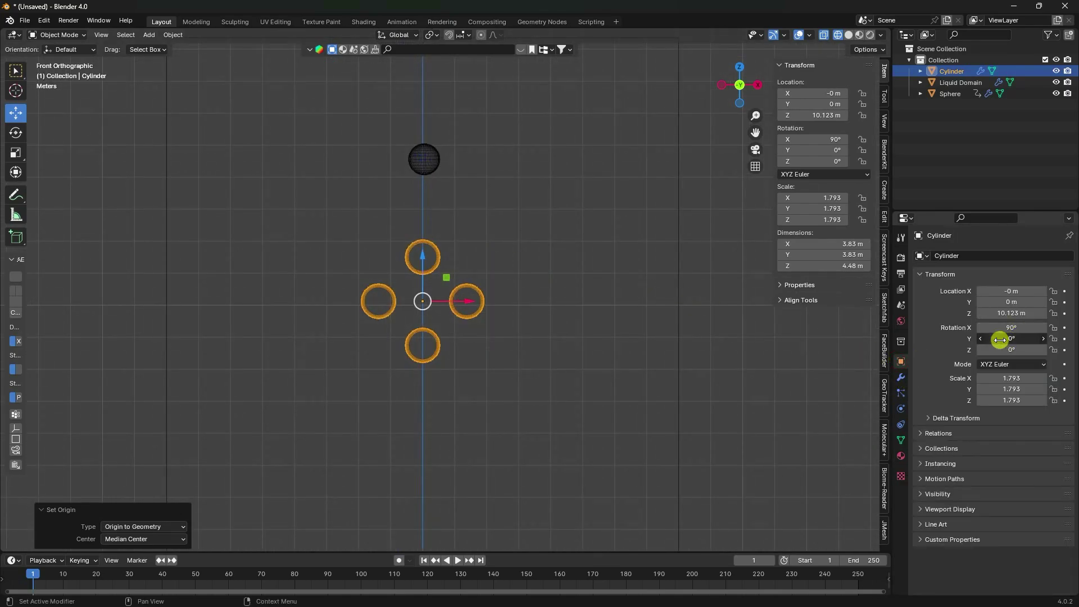
pyautogui.moveTo(1000, 339); pyautogui.dragTo(245, 349)
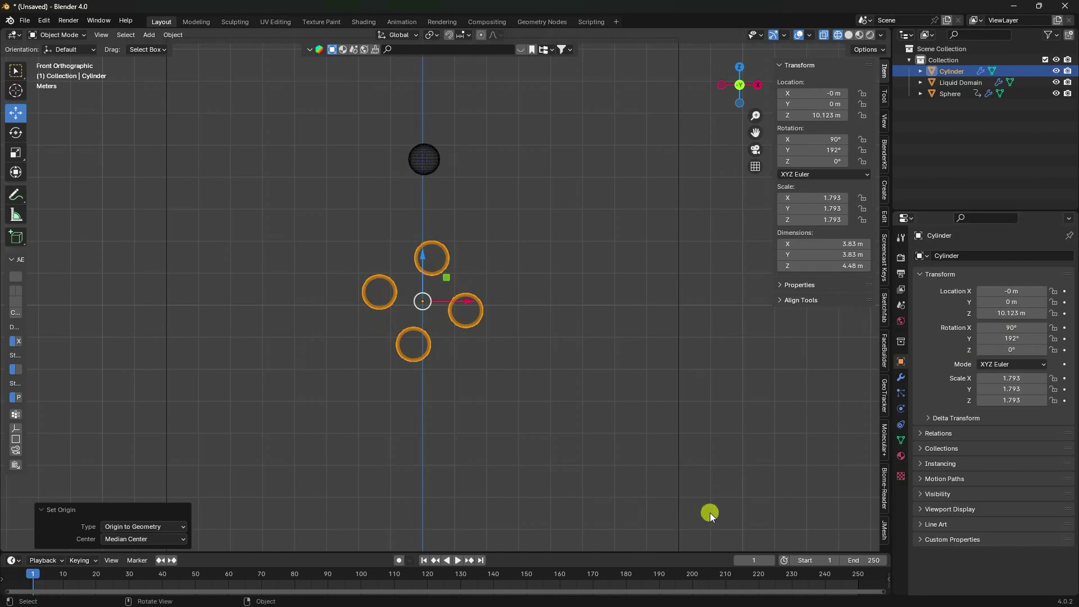
pyautogui.keyDown('ctrl'); pyautogui.moveTo(513, 582); pyautogui.dragTo(834, 574, button='middle'); pyautogui.keyUp('ctrl')
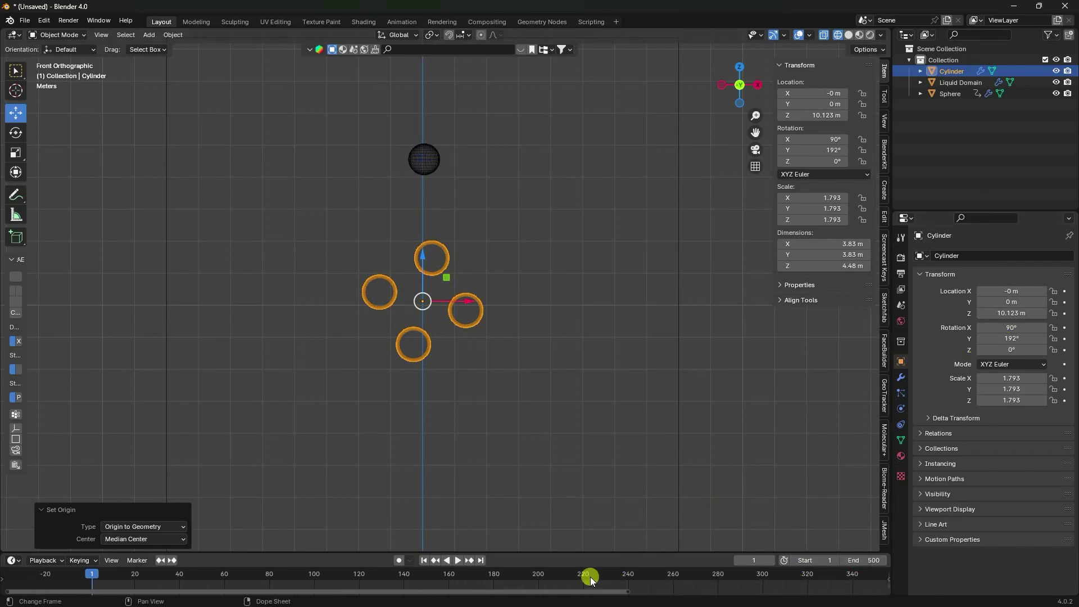
pyautogui.keyDown('ctrl'); pyautogui.moveTo(588, 573); pyautogui.dragTo(525, 582, button='middle'); pyautogui.keyUp('ctrl')
# Set the cylinder ring's Y rotation to 0° and keyframe it at frame 1
pyautogui.click(1013, 339)
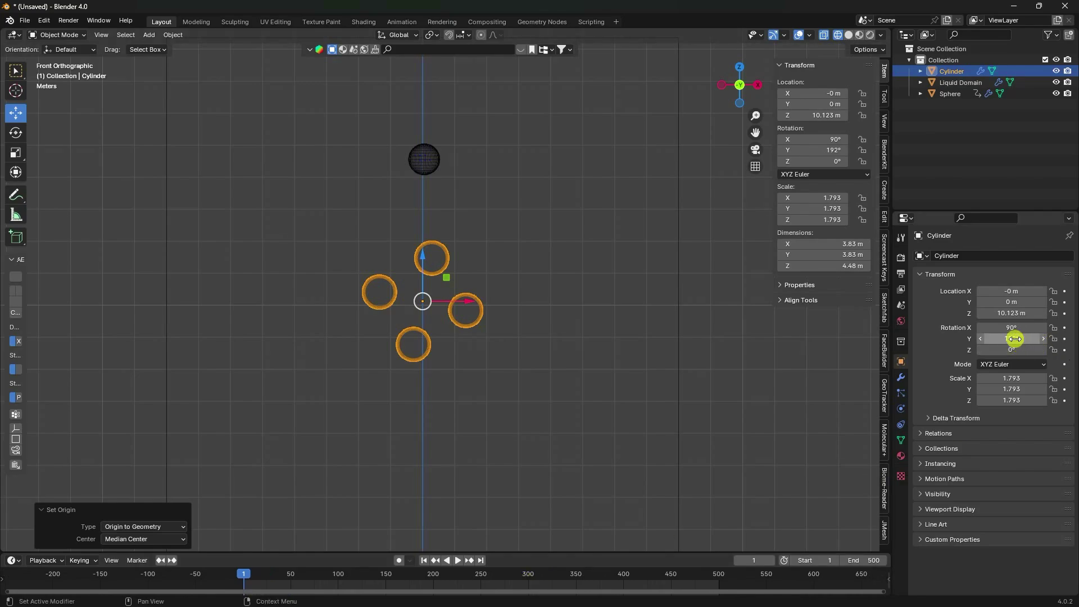
pyautogui.write('0')
pyautogui.press('Return')
pyautogui.click(1064, 339)
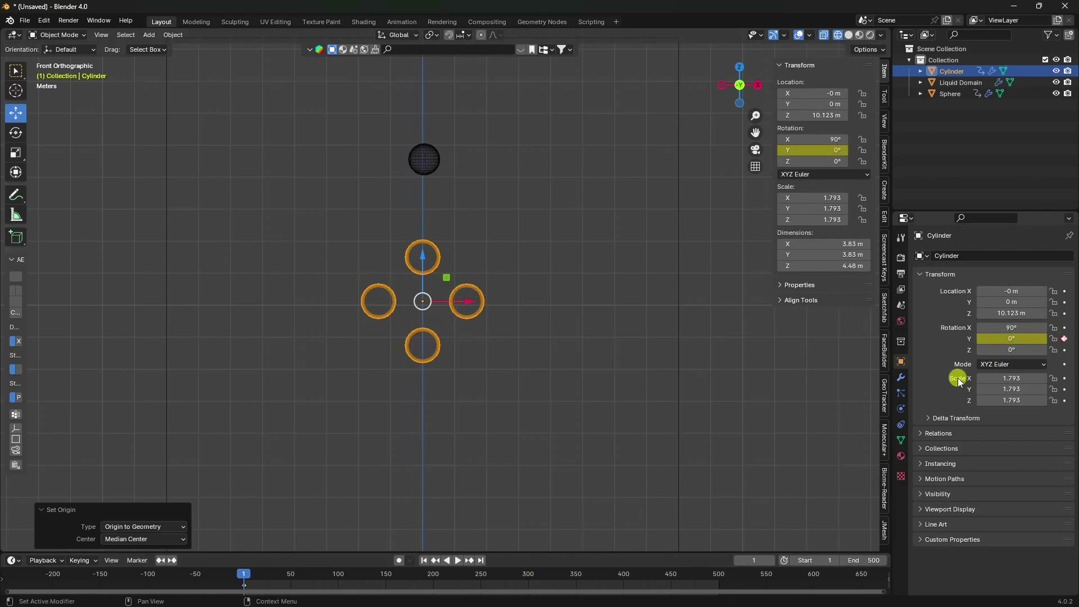
# At frame 500, set the cylinder ring's Y rotation to 1440° and keyframe it
pyautogui.click(485, 561)
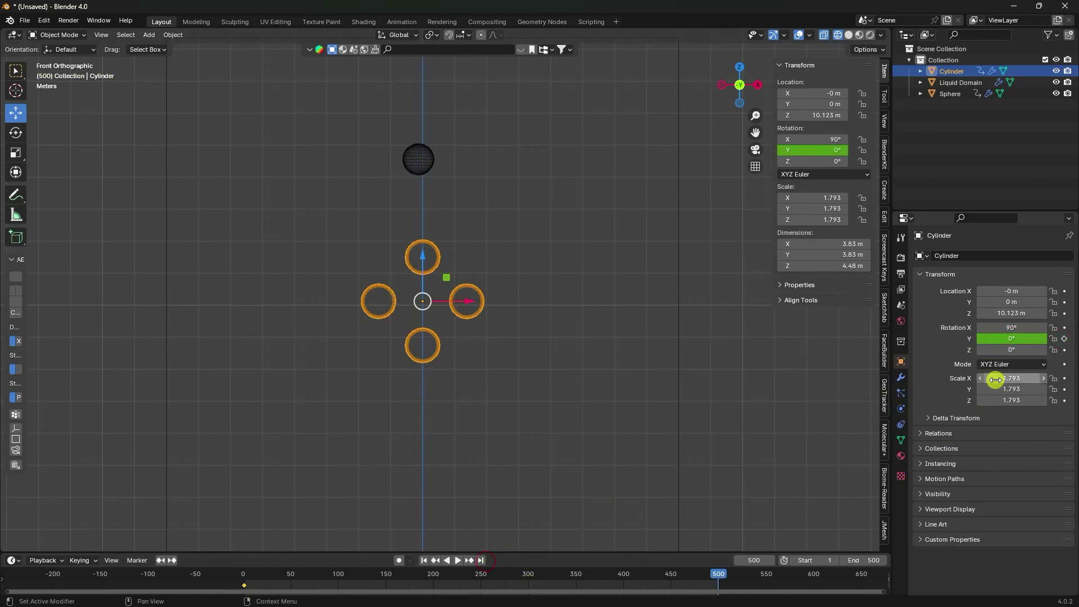
pyautogui.click(1007, 338)
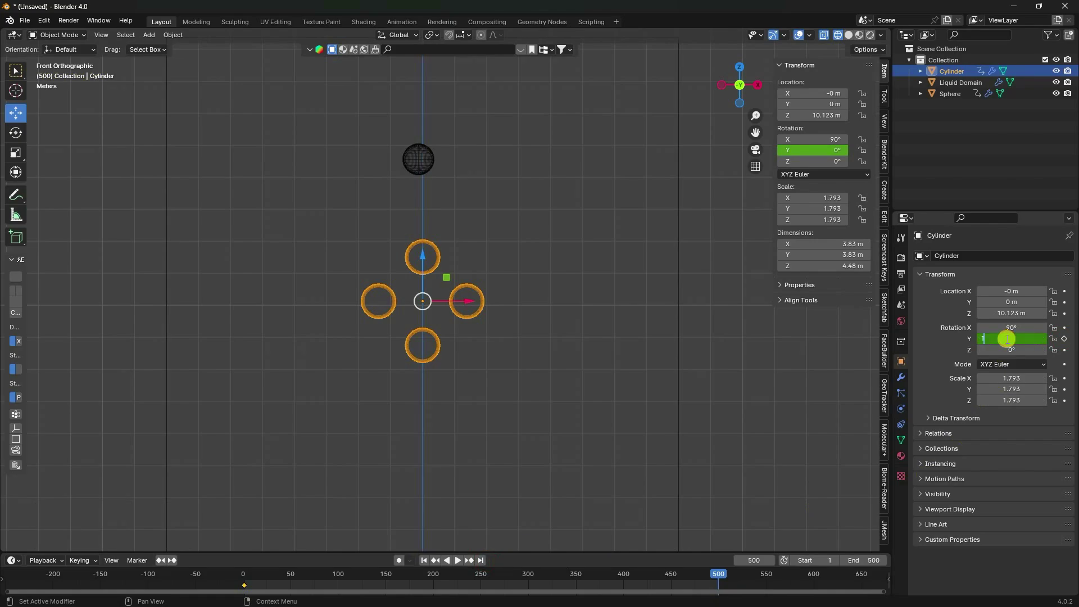
pyautogui.write('1440')
pyautogui.press('Return')
pyautogui.click(1065, 340)
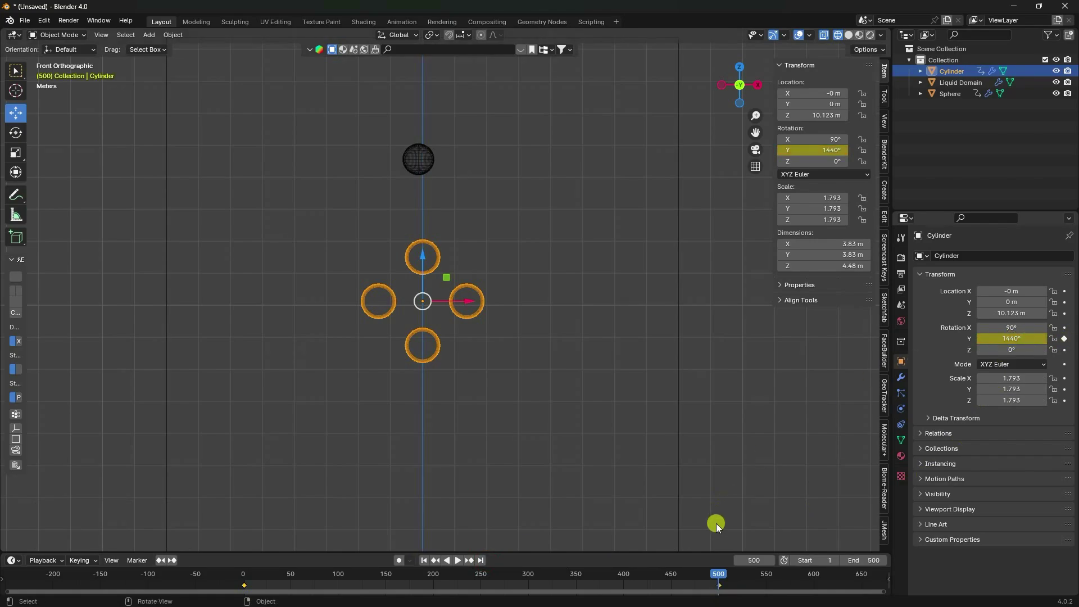
# Enlarge the timeline, select both rotation keyframes and set their interpolation to Linear
pyautogui.moveTo(571, 552); pyautogui.dragTo(566, 512)
pyautogui.moveTo(757, 568); pyautogui.dragTo(236, 548)
pyautogui.press('t')
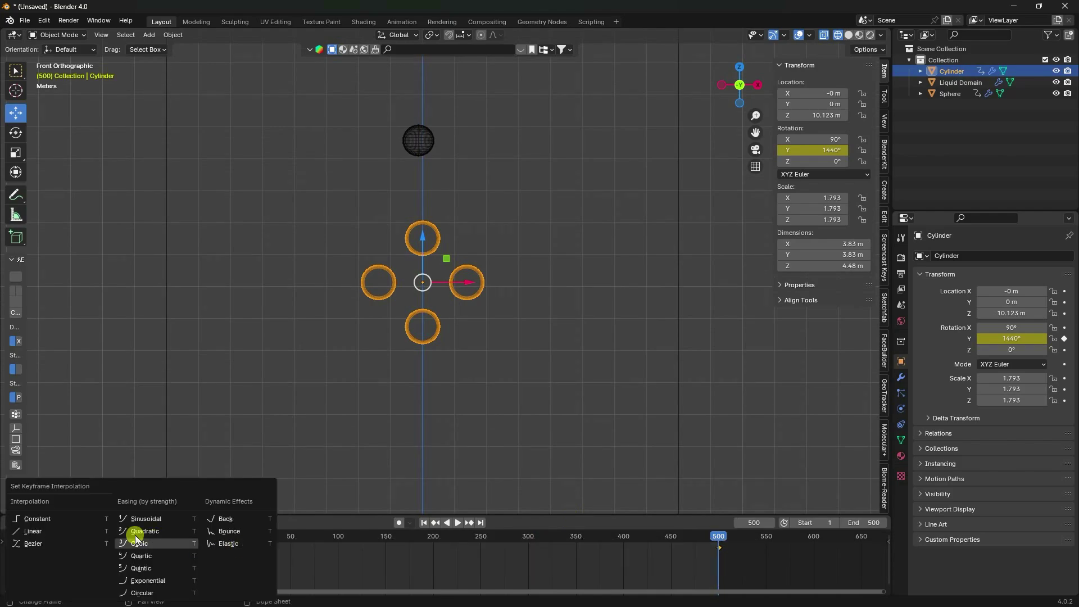
pyautogui.click(61, 537)
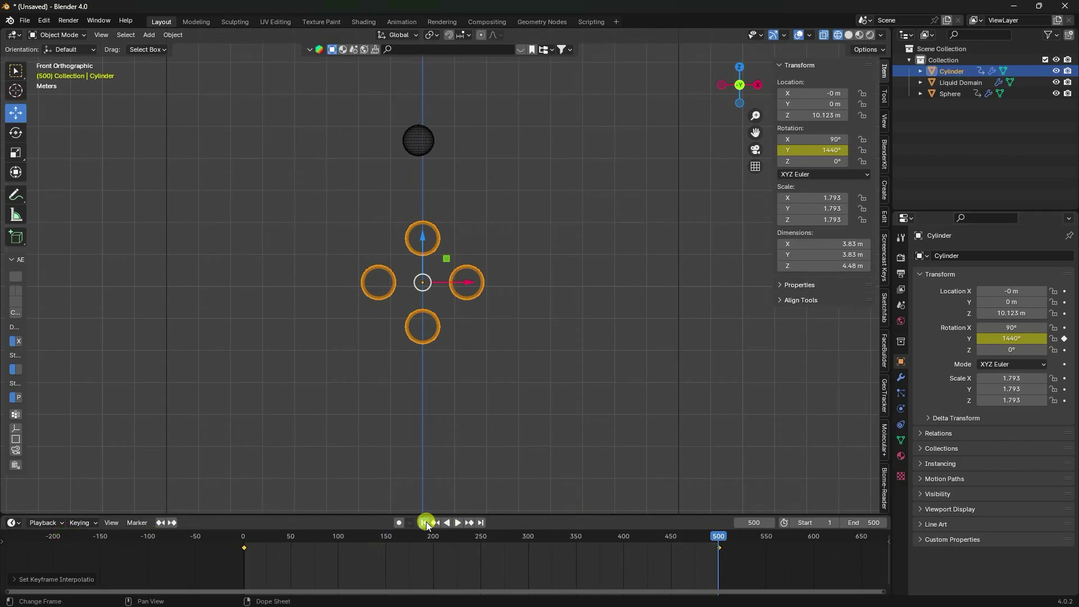
# Play the animation from the first frame to check the ring's rotation, then return to frame 1
pyautogui.click(424, 522)
pyautogui.click(458, 522)
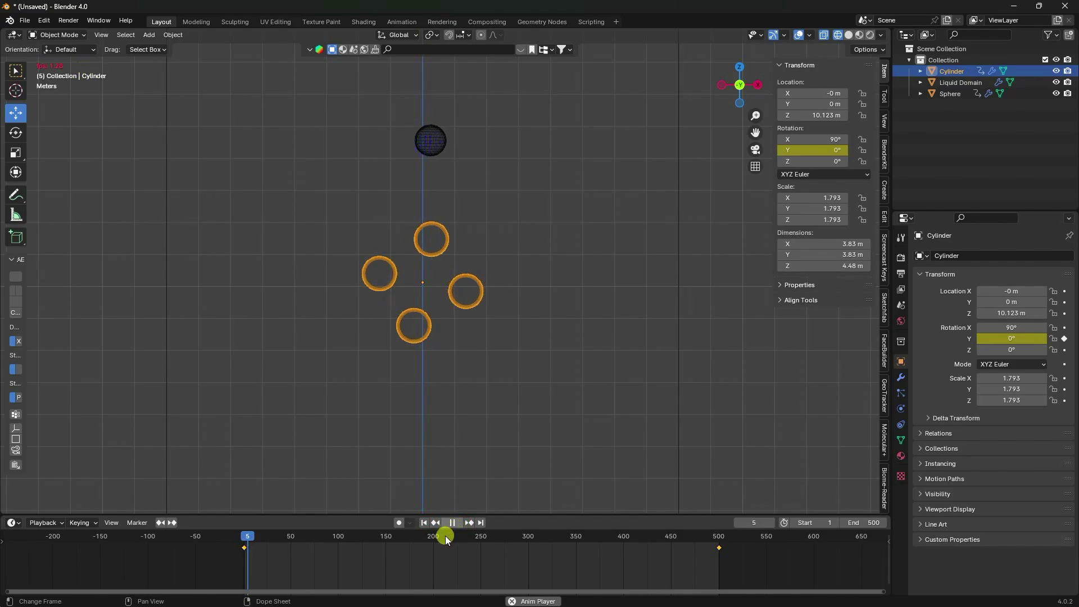
pyautogui.scroll(2, 420, 264)
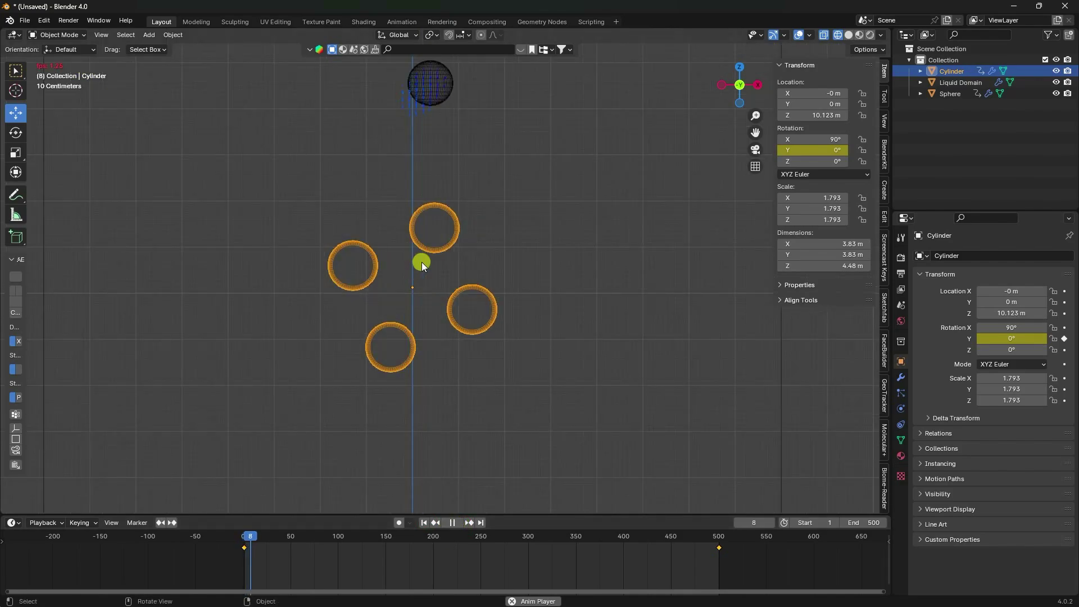
pyautogui.click(452, 522)
pyautogui.click(427, 523)
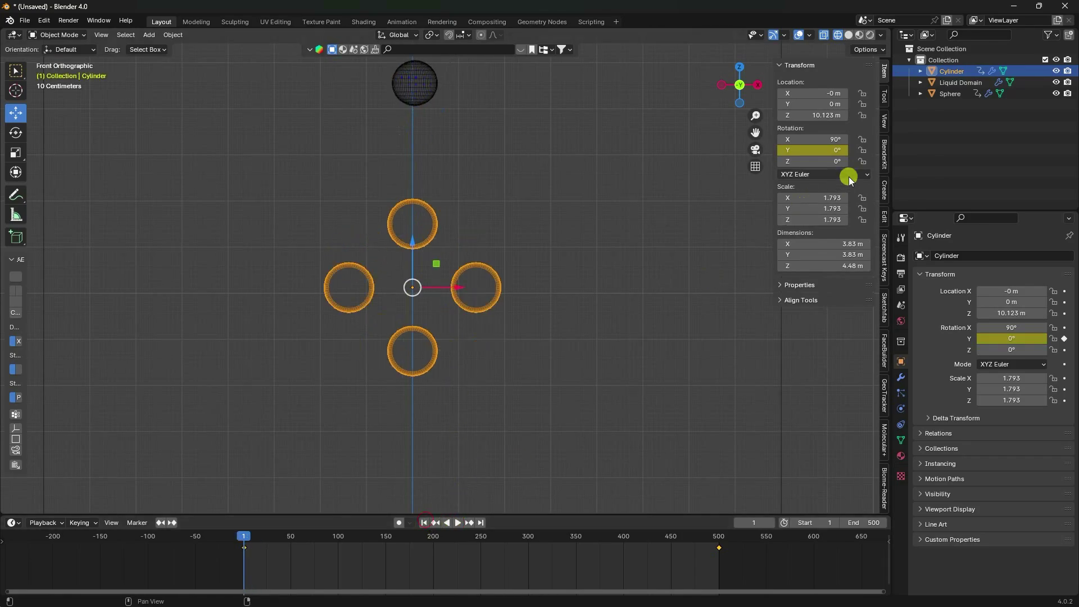
# Set the Liquid Domain's cache type to All, start baking the whole simulation and stop the bake at about frame 172
pyautogui.click(960, 82)
pyautogui.click(902, 376)
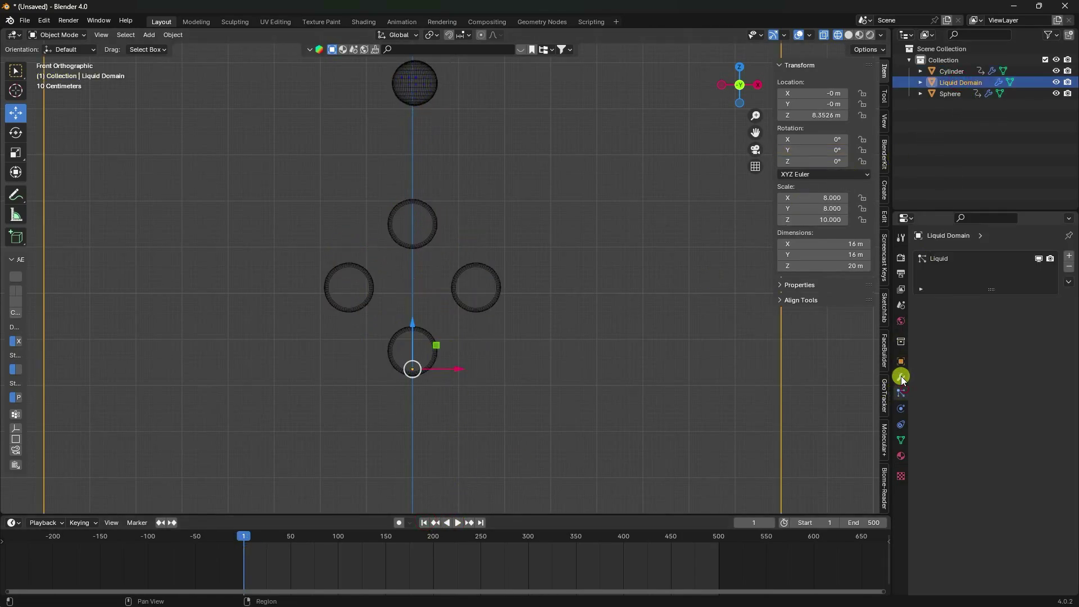
pyautogui.click(900, 404)
pyautogui.scroll(-15, 954, 390)
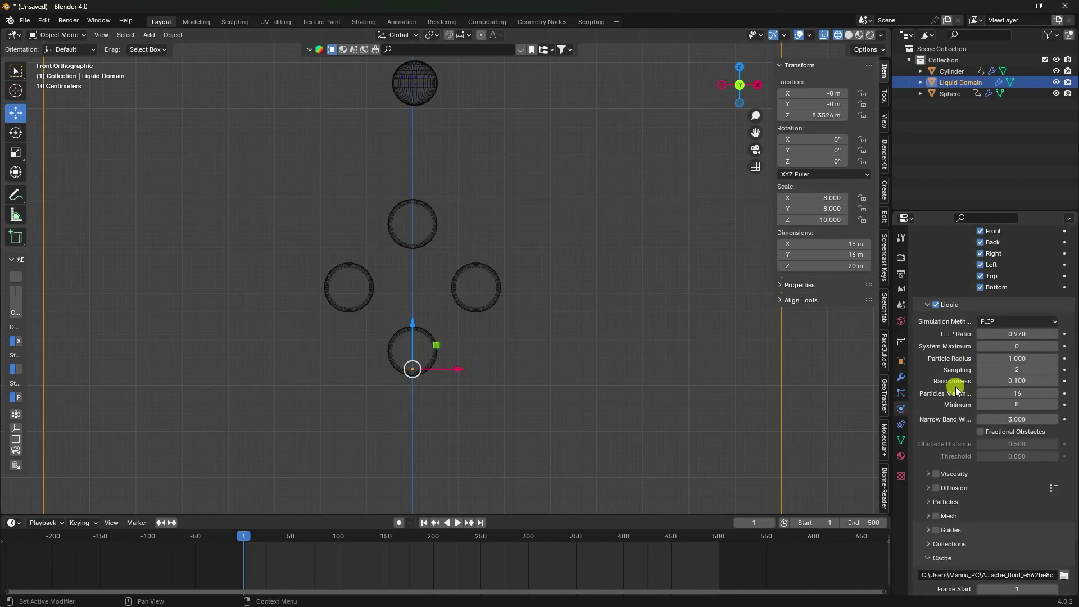
pyautogui.click(1002, 512)
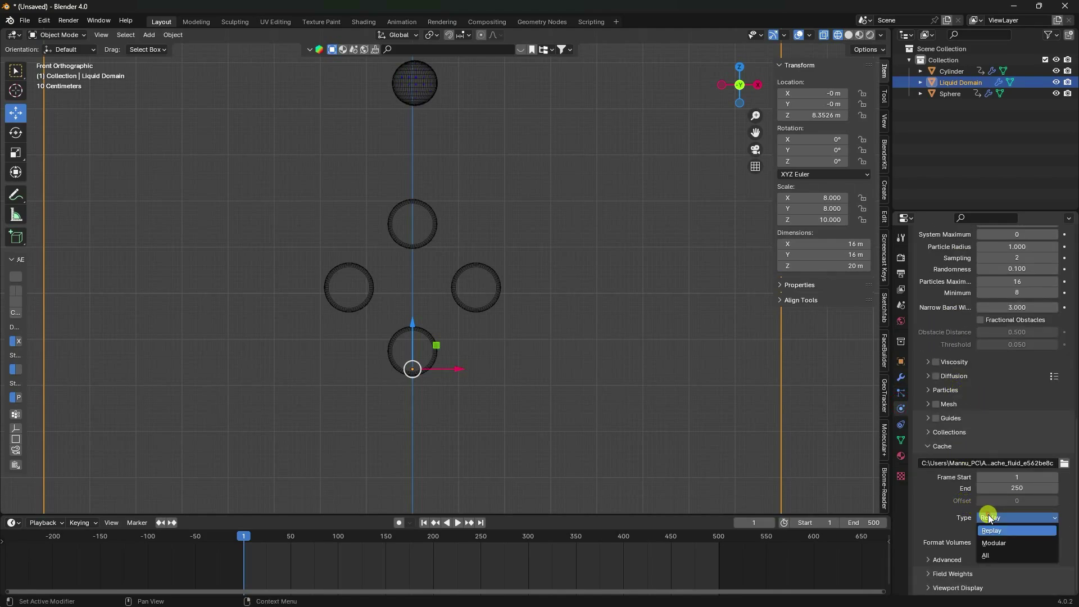
pyautogui.click(988, 552)
pyautogui.click(987, 561)
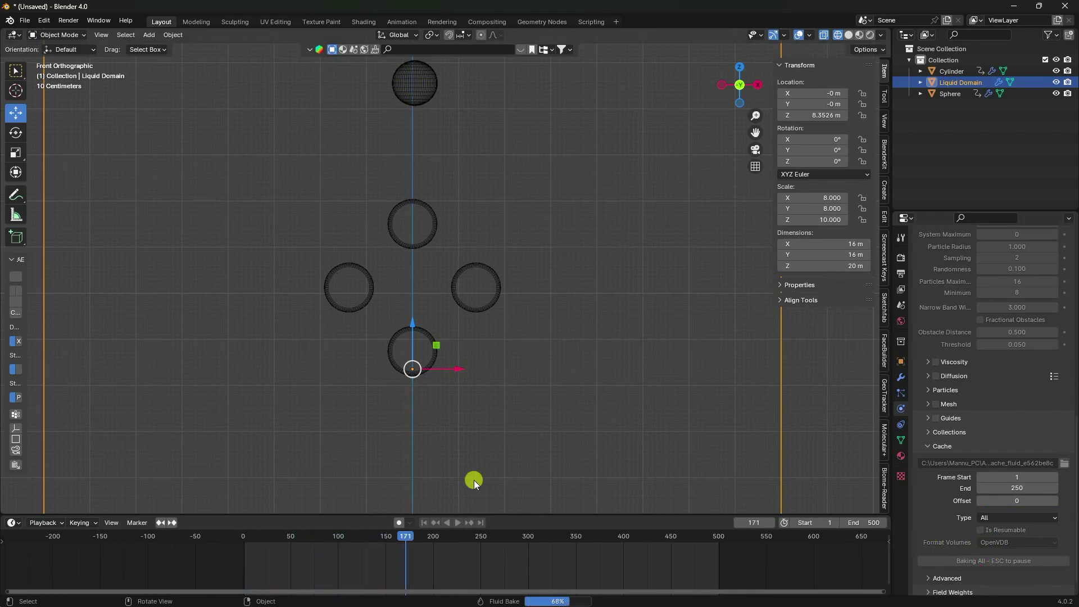
pyautogui.press('Escape')
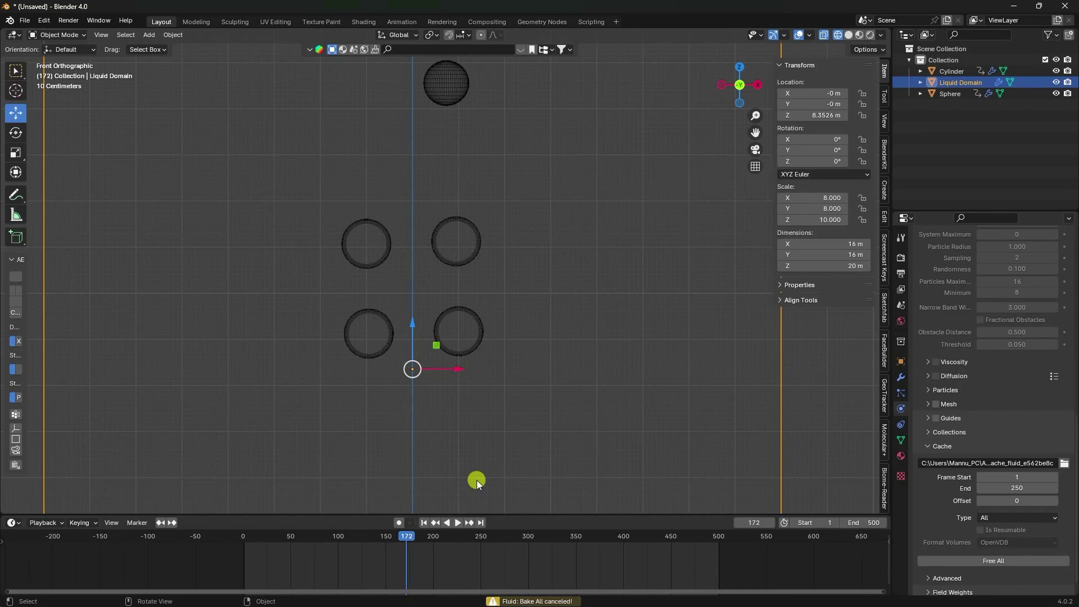
# Play back the baked frames to examine how the liquid hits the rotating cylinders, then return to frame 1
pyautogui.click(426, 523)
pyautogui.click(455, 526)
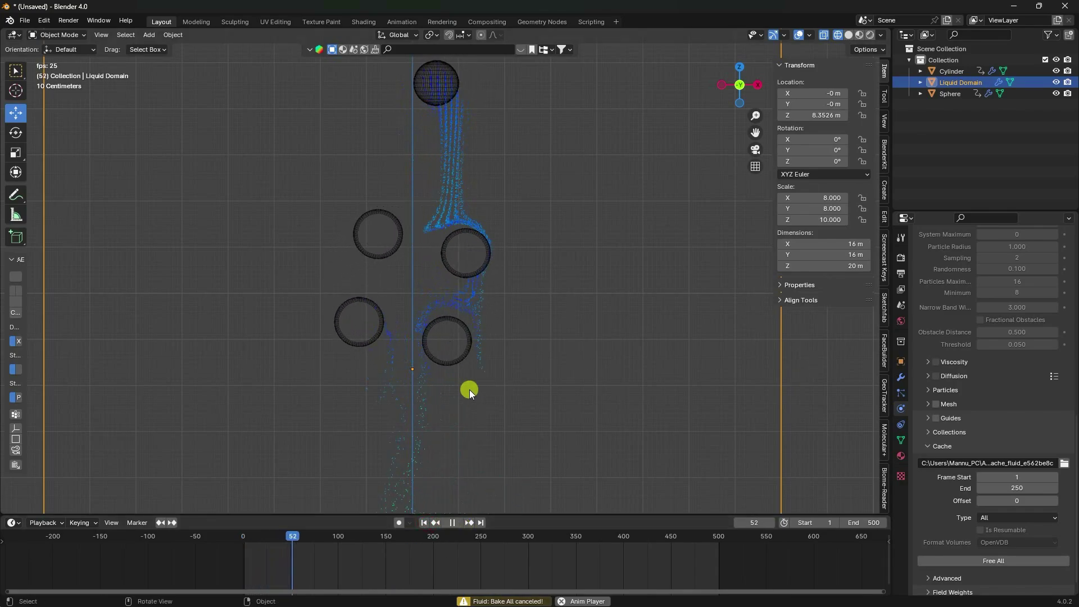
pyautogui.scroll(2, 403, 355)
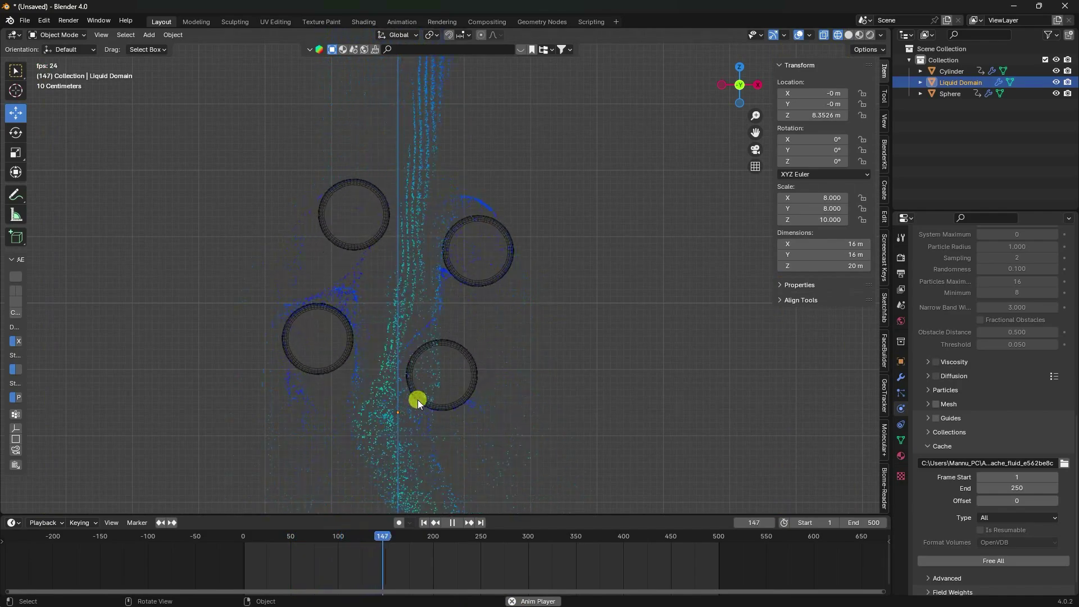
pyautogui.moveTo(454, 515); pyautogui.dragTo(454, 515)
pyautogui.click(455, 523)
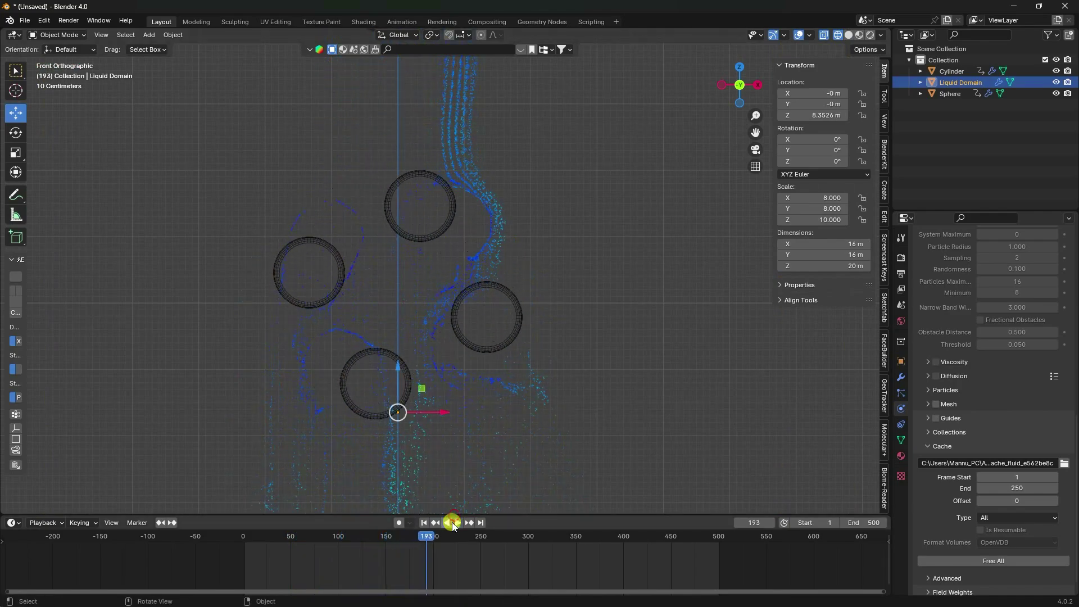
pyautogui.click(425, 523)
pyautogui.click(457, 523)
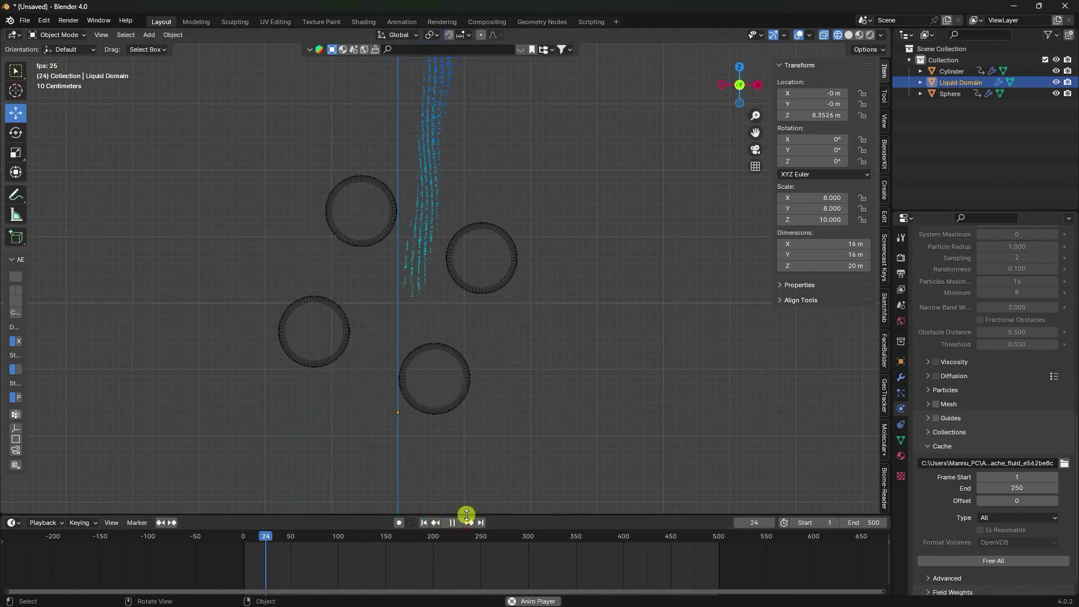
pyautogui.scroll(-2, 412, 237)
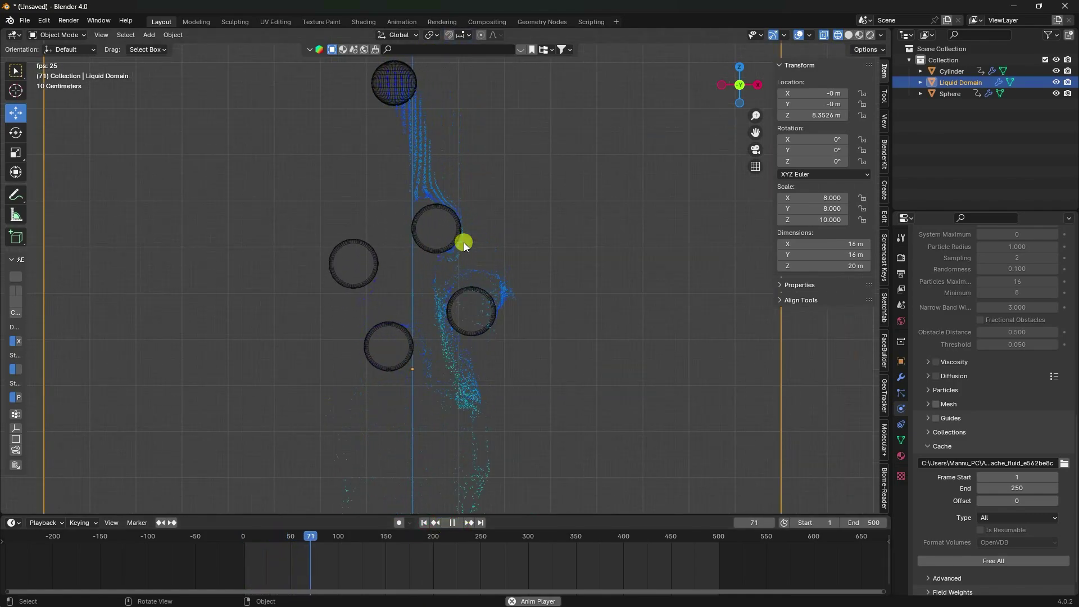
pyautogui.click(453, 523)
pyautogui.scroll(-4, 416, 353)
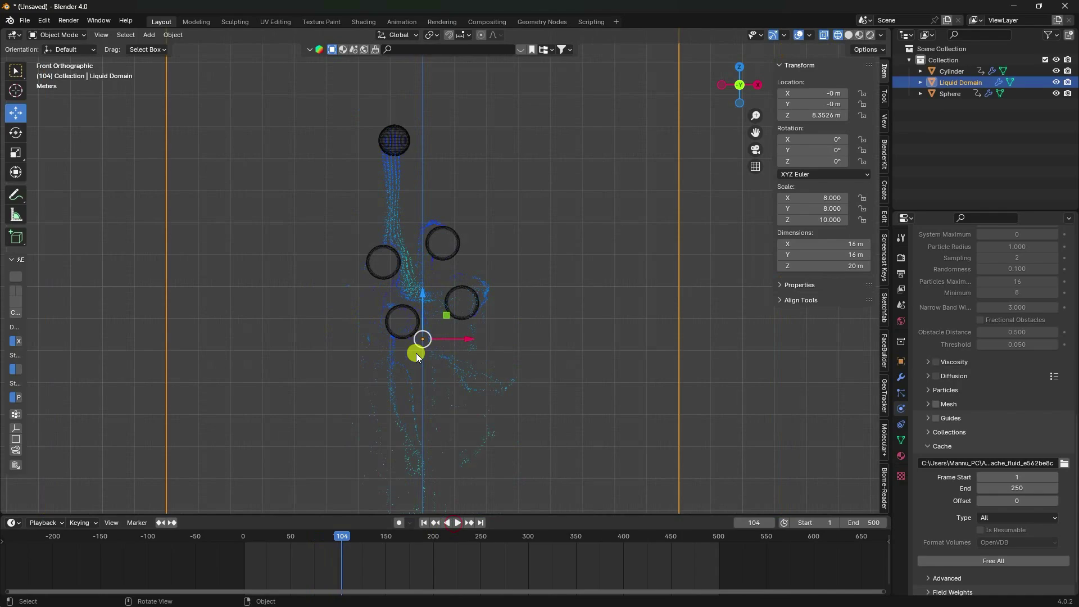
pyautogui.scroll(3, 424, 363)
pyautogui.click(458, 523)
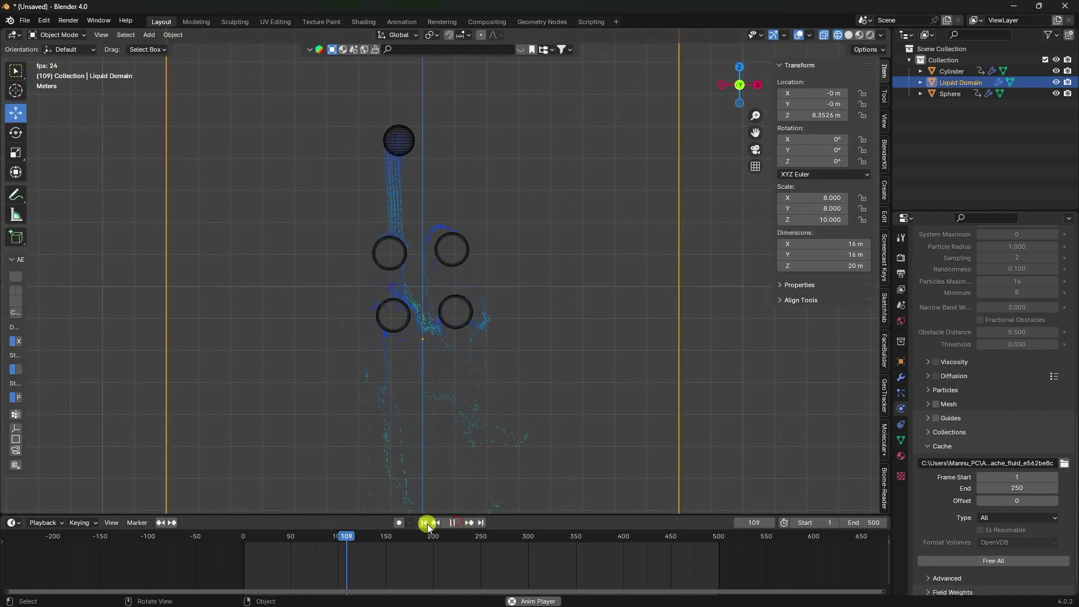
pyautogui.click(424, 523)
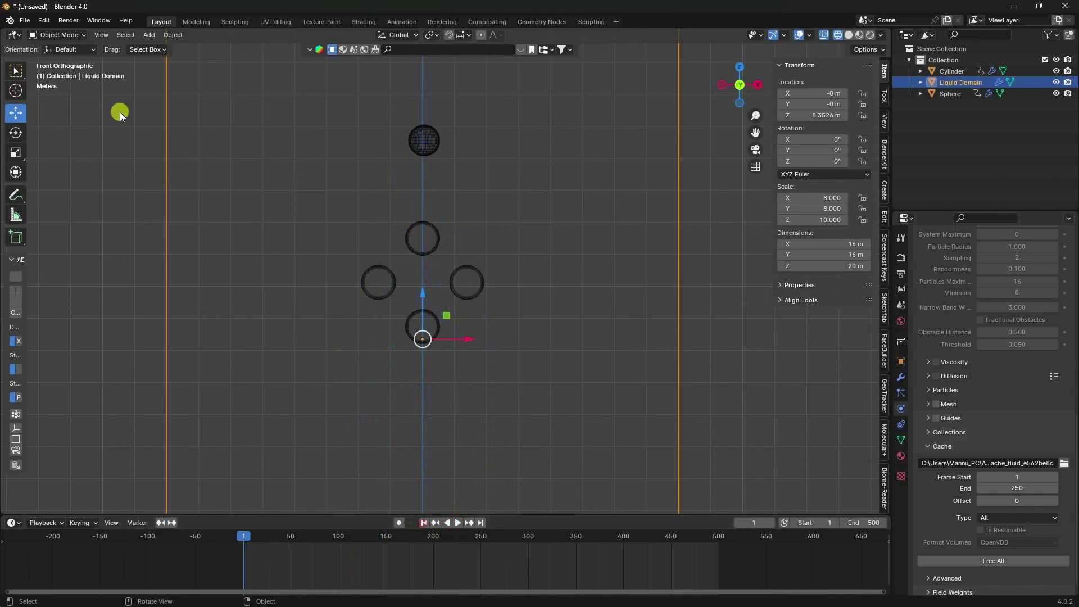
# Free the Liquid Domain's baked data and add a torus mesh at the world origin
pyautogui.click(990, 561)
pyautogui.click(150, 36)
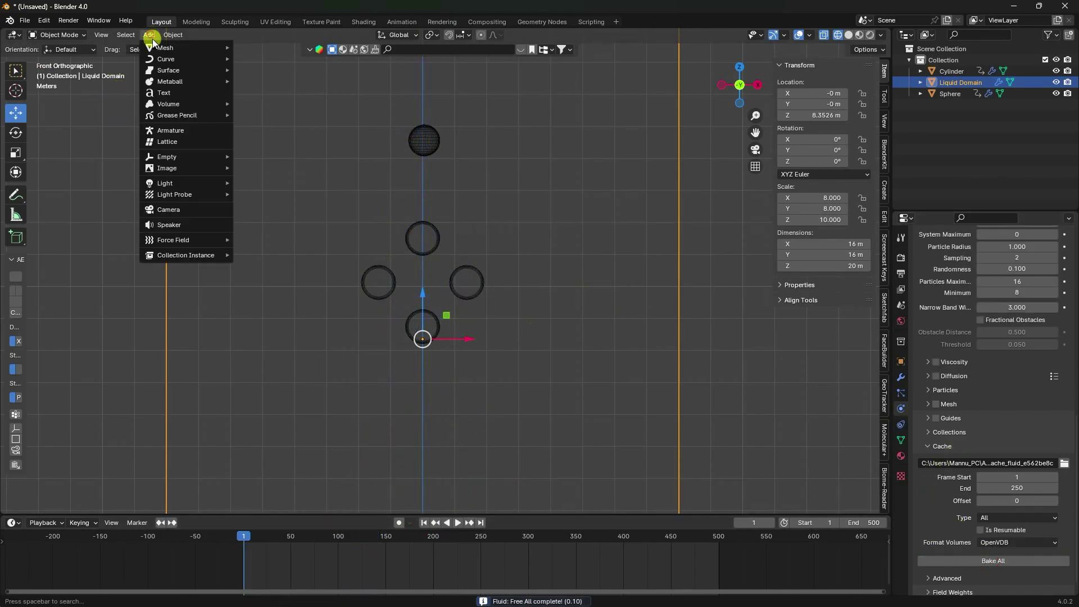
pyautogui.moveTo(185, 48)
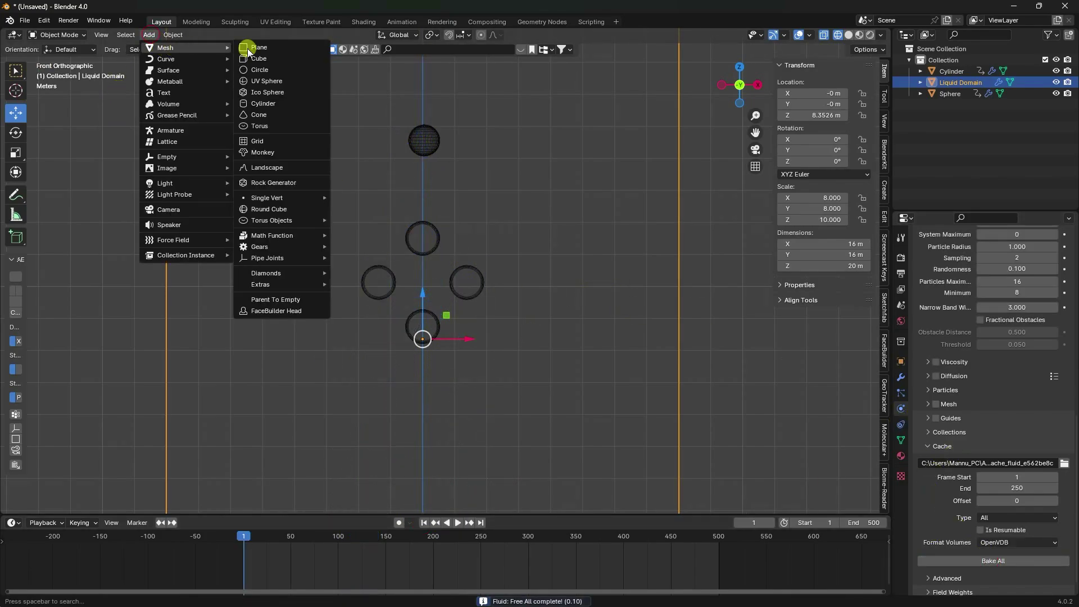
pyautogui.click(260, 125)
pyautogui.moveTo(349, 154); pyautogui.dragTo(444, 278, button='middle')
pyautogui.press('KP_Decimal')
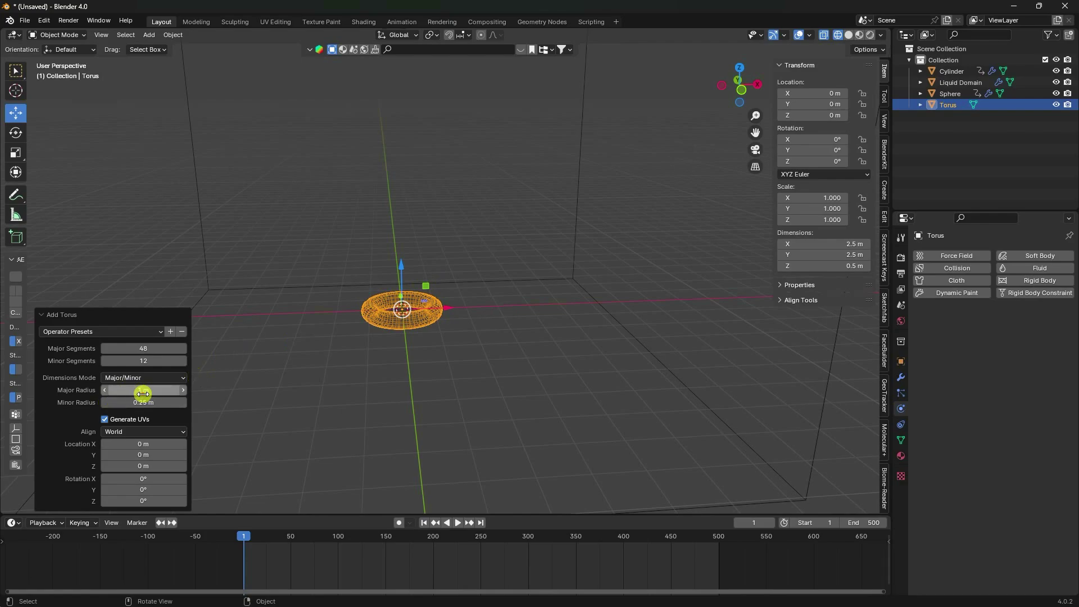
# Set the new torus's major radius to 1.5 m and its minor radius to 0.5 m
pyautogui.moveTo(143, 393); pyautogui.dragTo(145, 391)
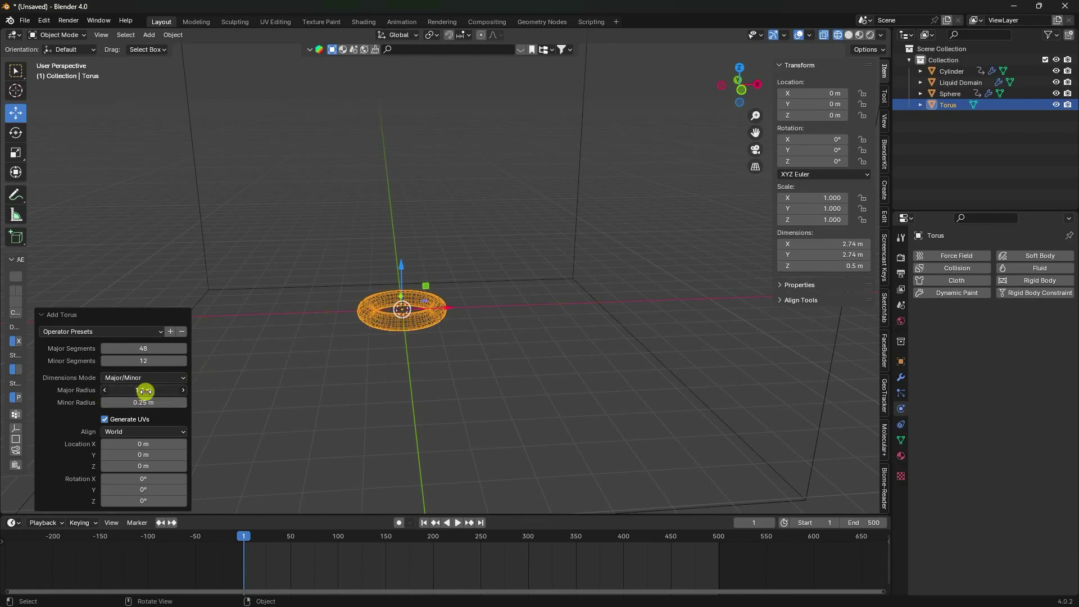
pyautogui.write('1.5')
pyautogui.press('Return')
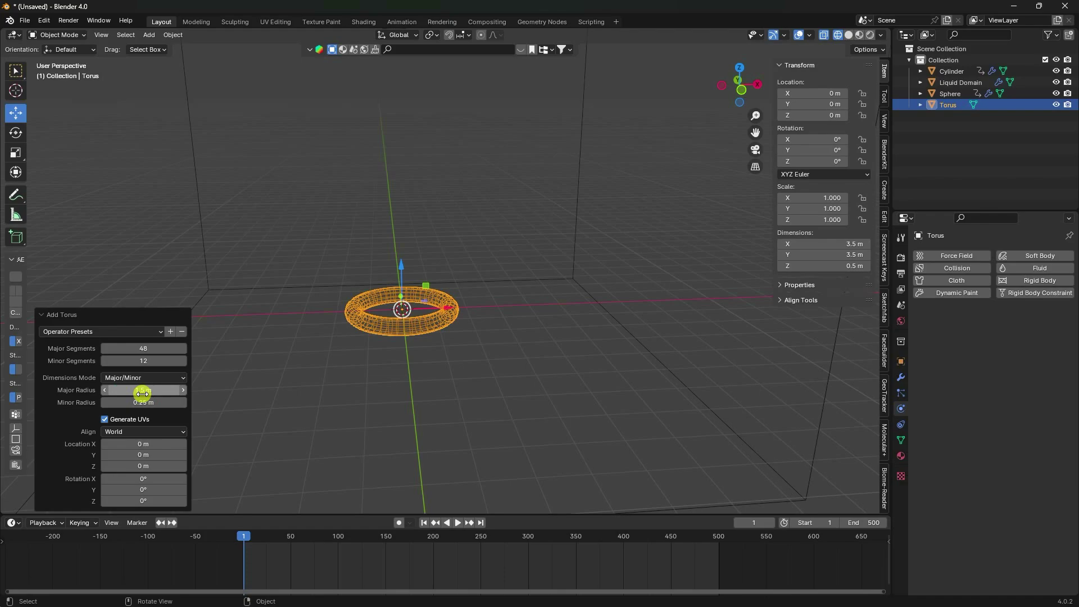
pyautogui.click(141, 404)
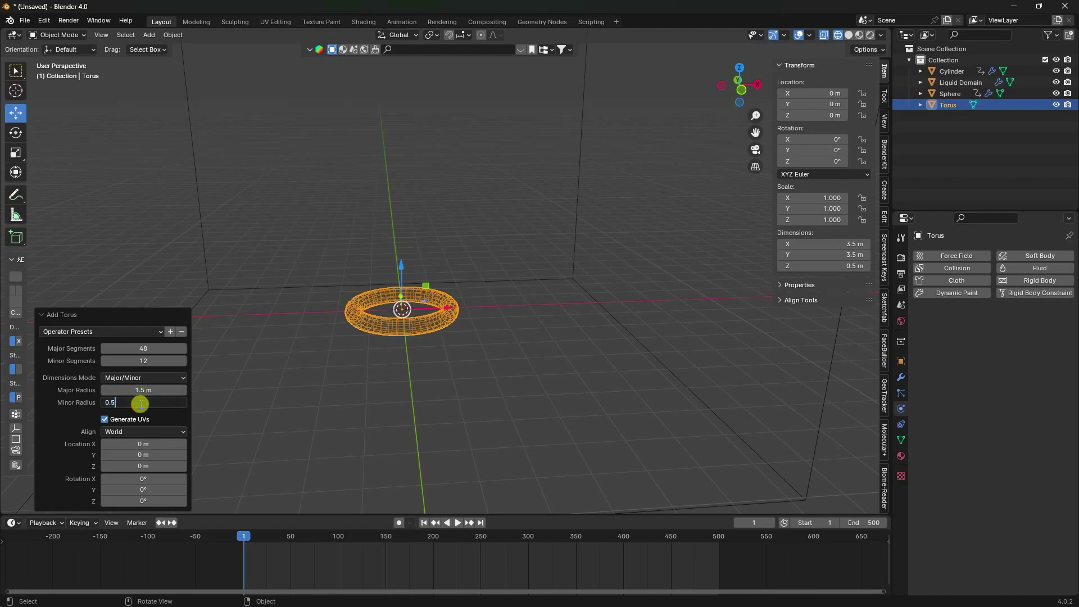
pyautogui.press('Return')
# Raise the torus along Z to about 5.34 m, placing it just below the ring of cylinders
pyautogui.moveTo(242, 359); pyautogui.dragTo(407, 316, button='middle')
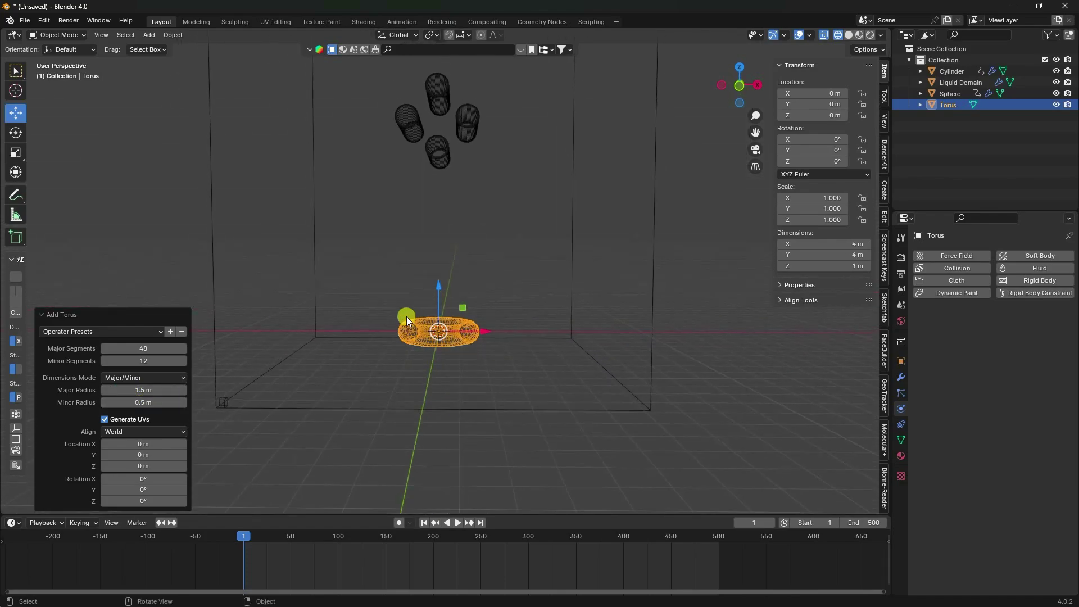
pyautogui.moveTo(442, 284); pyautogui.dragTo(433, 181)
pyautogui.press('KP_1')
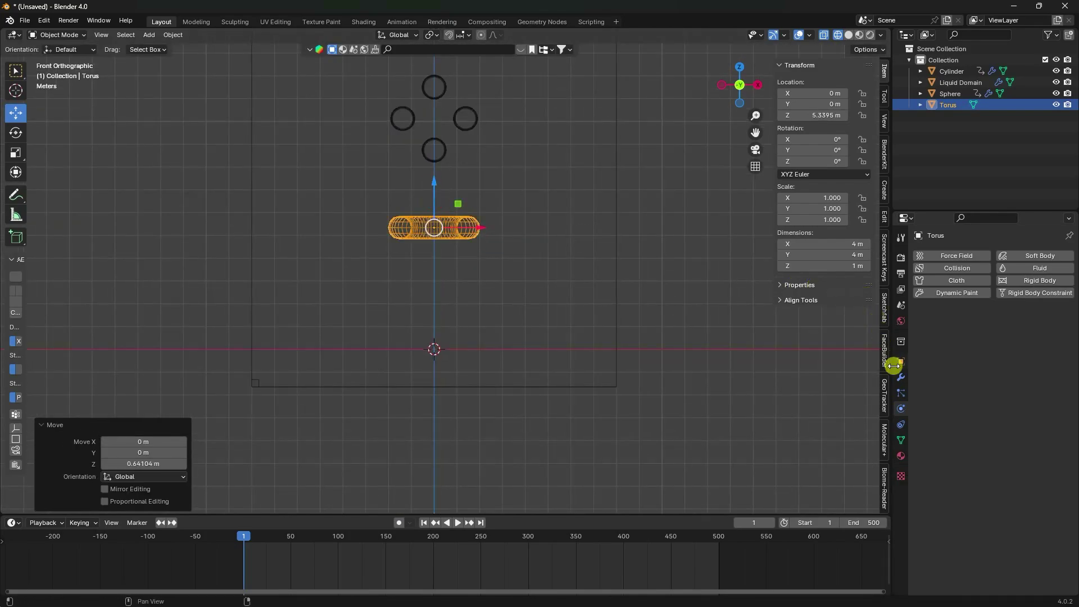
# Keyframe the torus's rotation at 0° on frame 1 and at 1080° on X, Y and Z on frame 500
pyautogui.click(898, 363)
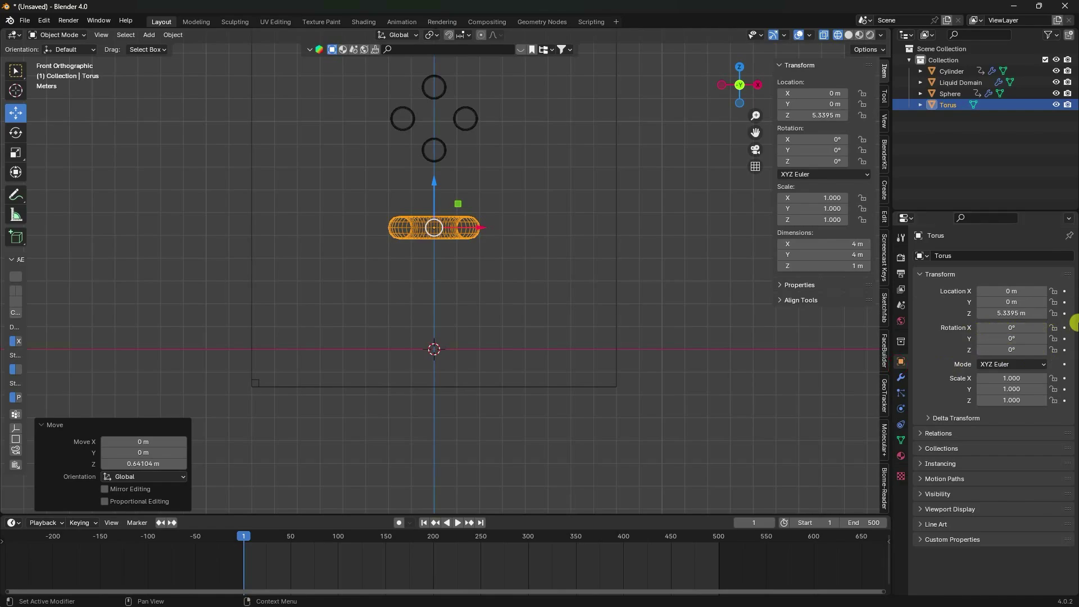
pyautogui.moveTo(1064, 327); pyautogui.dragTo(1066, 348)
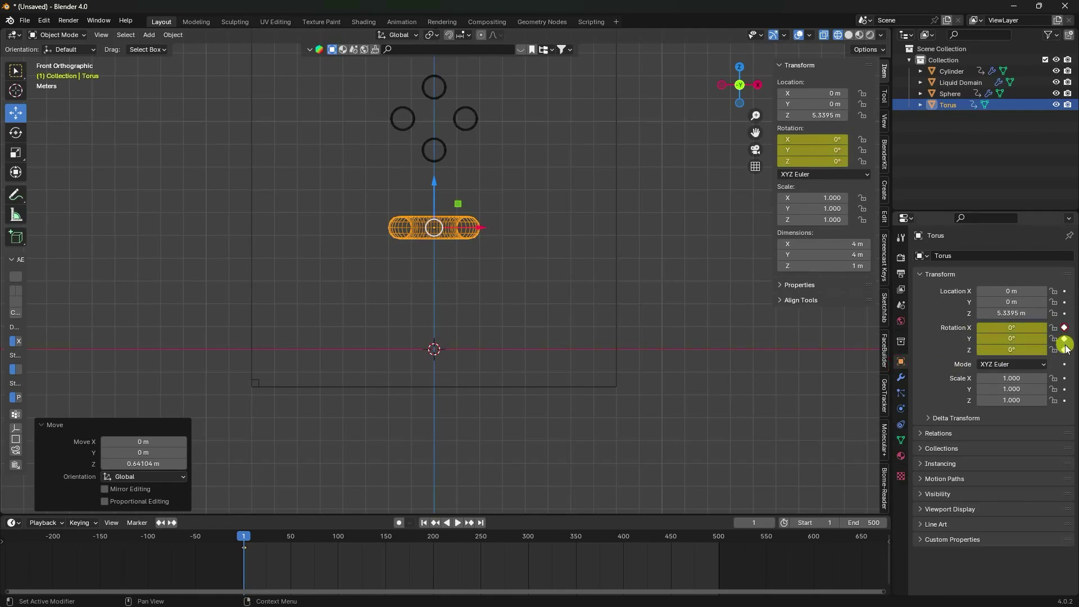
pyautogui.click(481, 523)
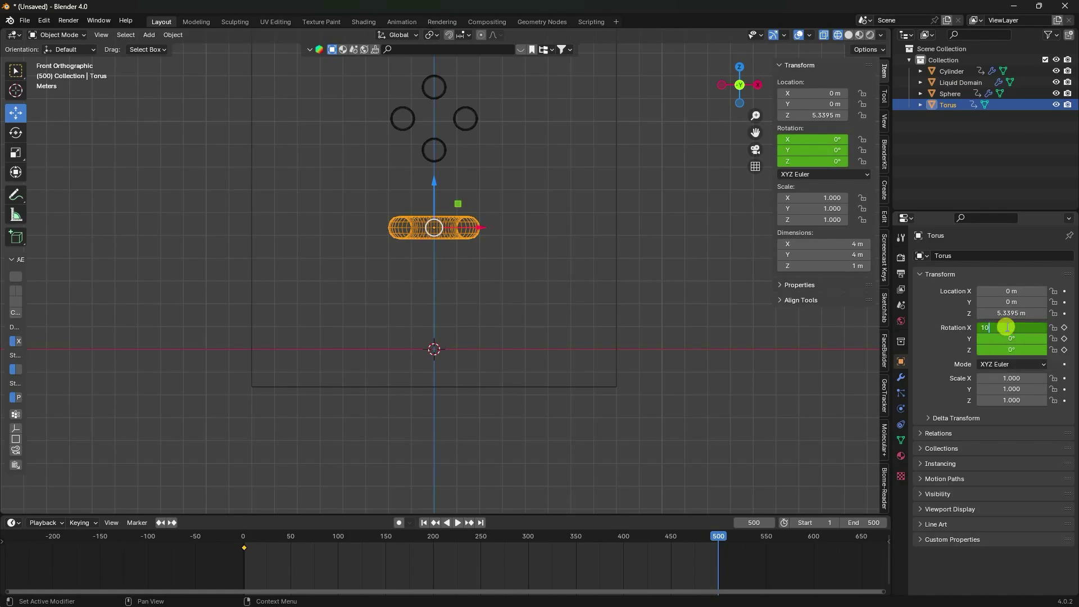
pyautogui.press('Return')
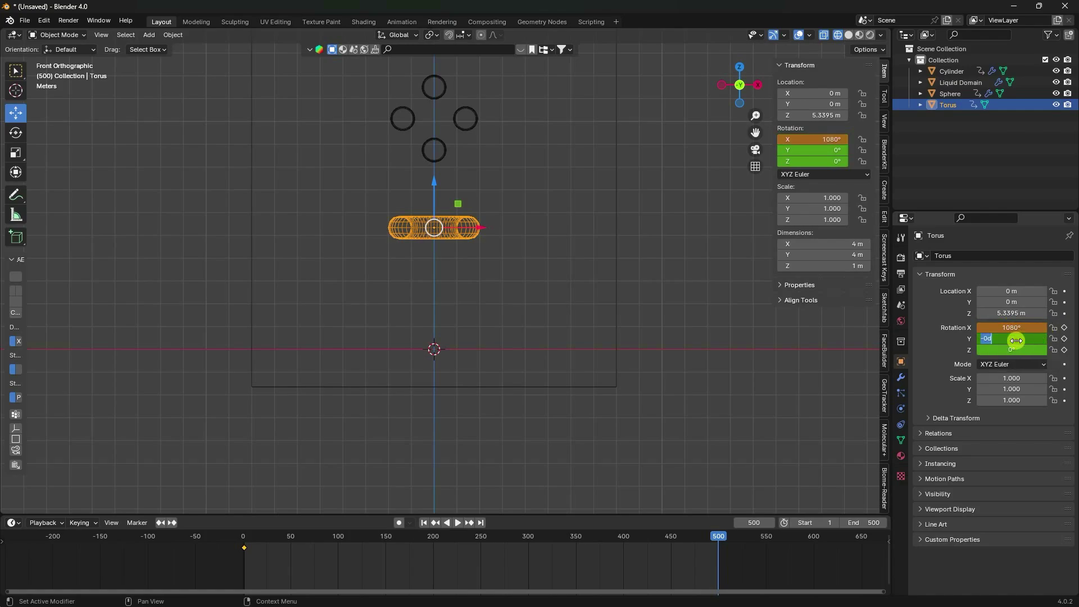
pyautogui.click(1013, 340)
pyautogui.write('1080')
pyautogui.press('Return')
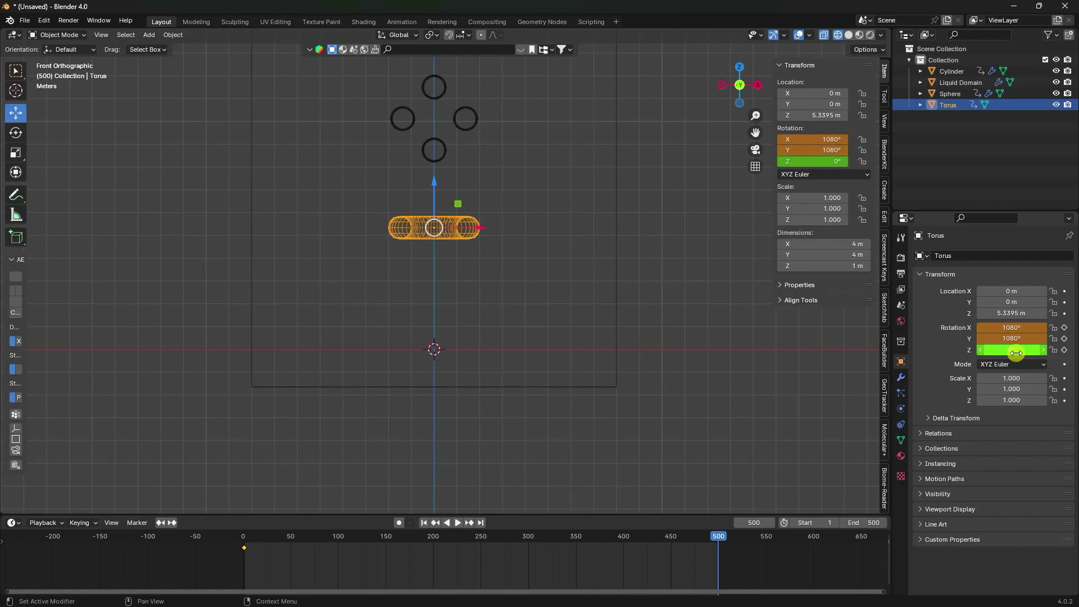
pyautogui.press('Return')
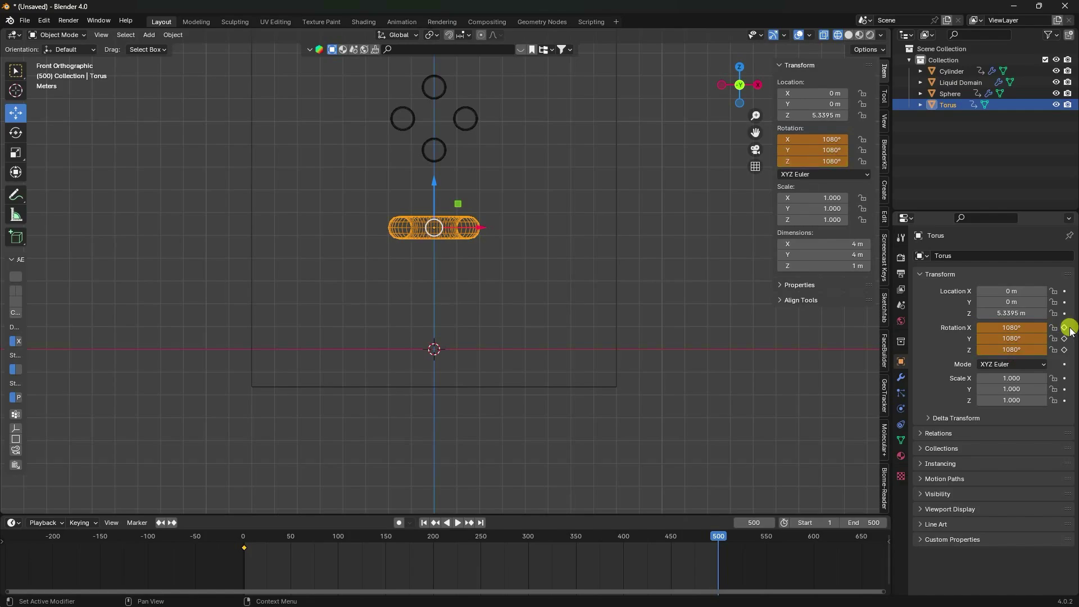
pyautogui.click(1064, 328)
# Set the torus's rotation keyframes at frames 1 and 500 to linear interpolation
pyautogui.moveTo(780, 569); pyautogui.dragTo(245, 547)
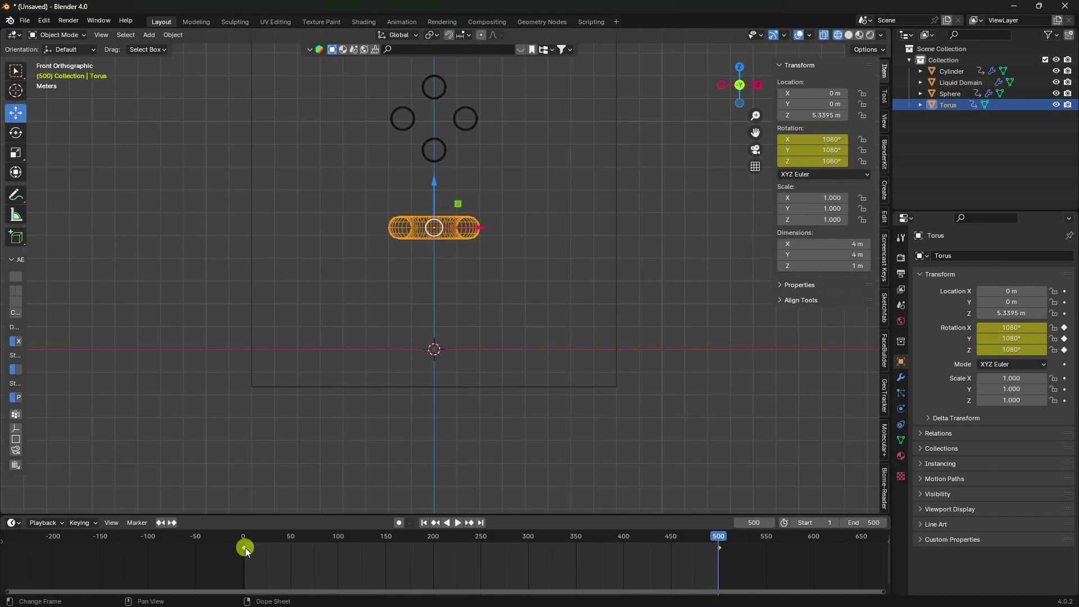
pyautogui.press('t')
pyautogui.click(197, 527)
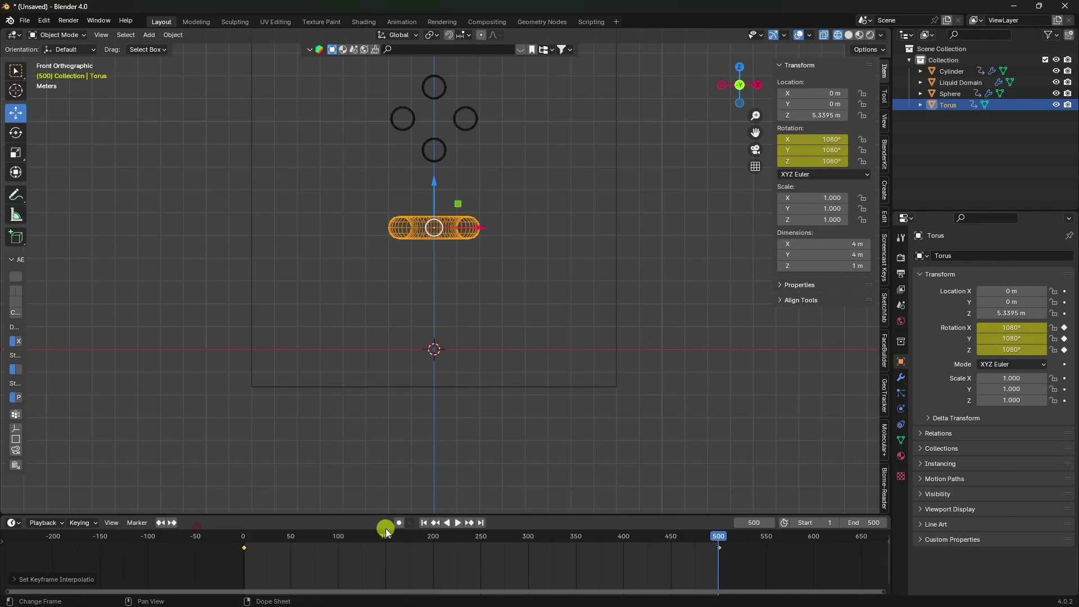
# Play the animation from the first frame to check how the torus tumbles, and return to frame 1
pyautogui.click(425, 525)
pyautogui.click(457, 525)
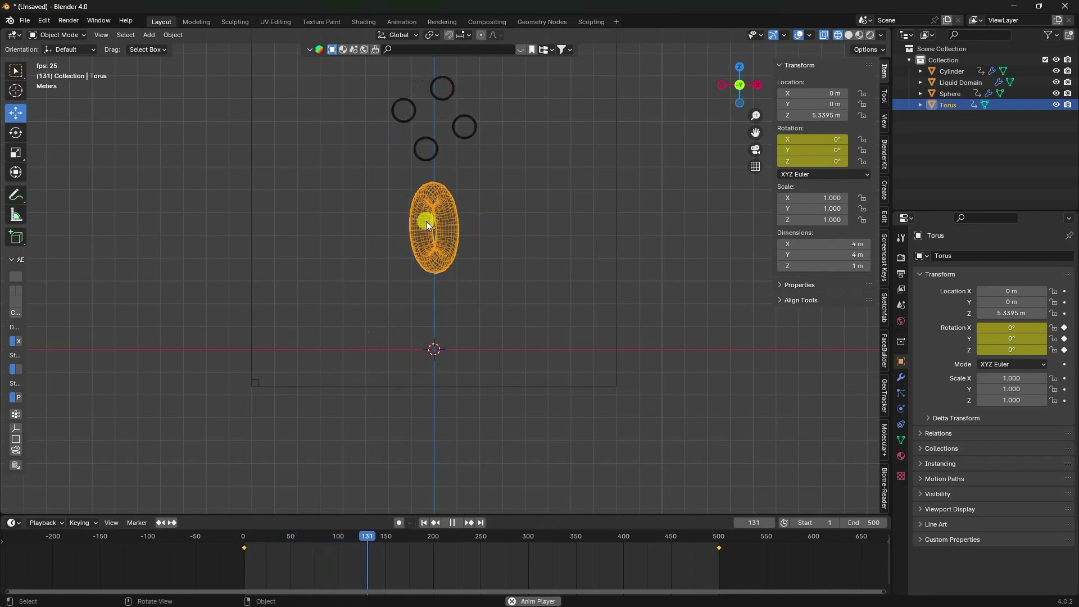
pyautogui.click(451, 525)
pyautogui.click(424, 522)
# Select every object in the scene and raise them together about 1.45 m so the domain's base sits near ground level
pyautogui.scroll(-3, 382, 409)
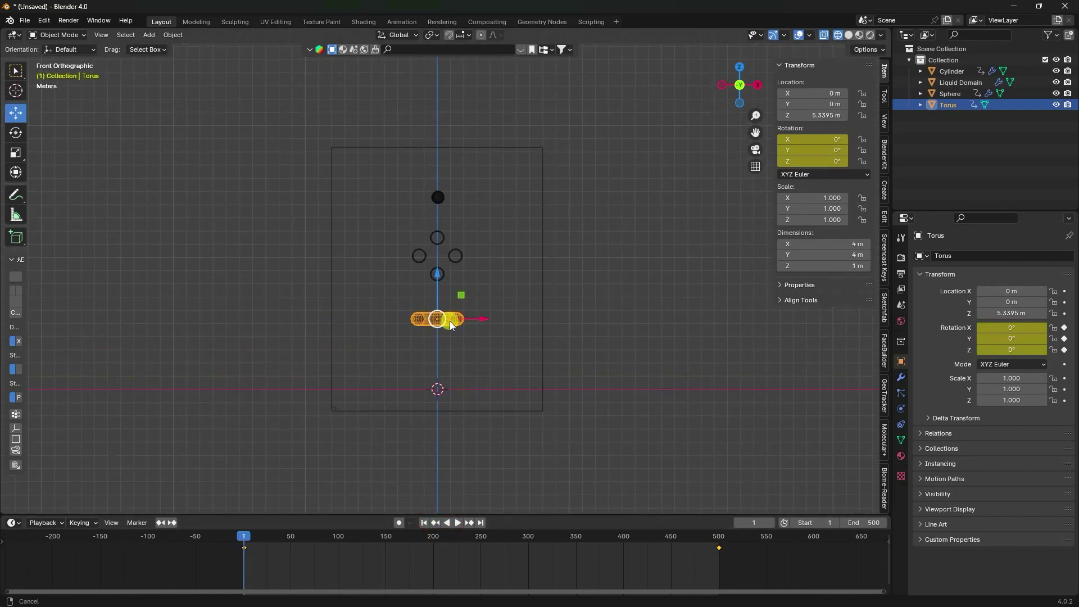
pyautogui.moveTo(272, 121); pyautogui.dragTo(574, 380)
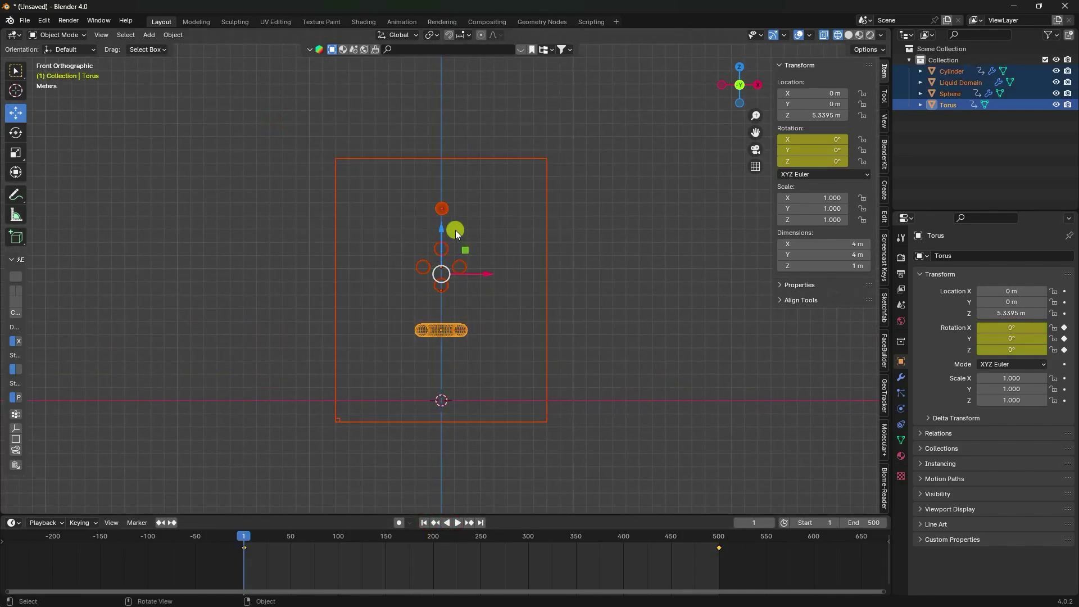
pyautogui.moveTo(444, 235); pyautogui.dragTo(443, 211)
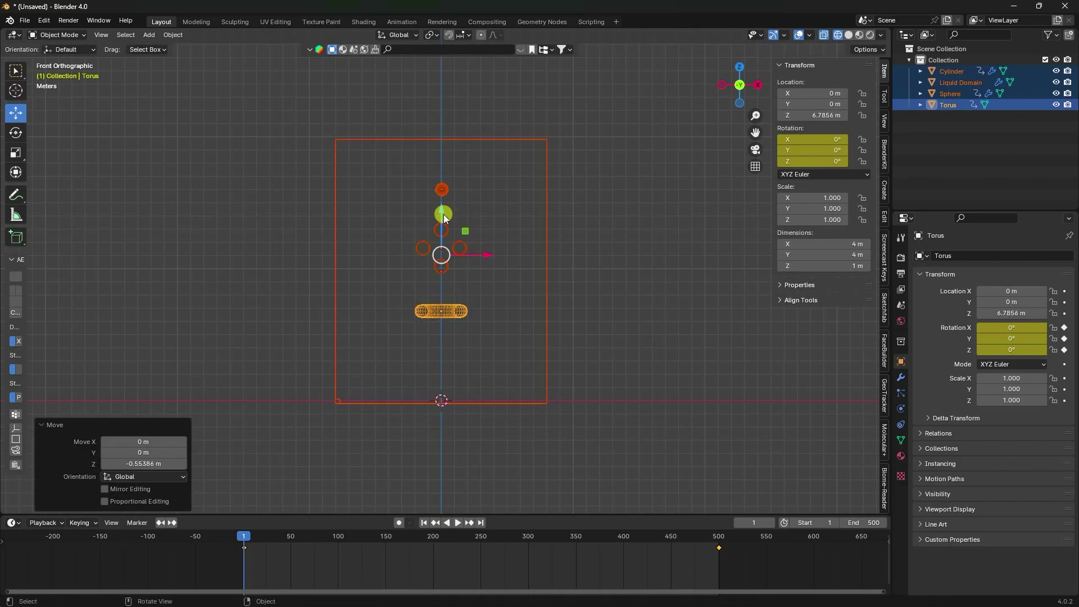
pyautogui.click(441, 212)
# Duplicate the animated torus and lower the copy about 3.53 m beneath the original
pyautogui.scroll(3, 465, 213)
pyautogui.click(428, 343)
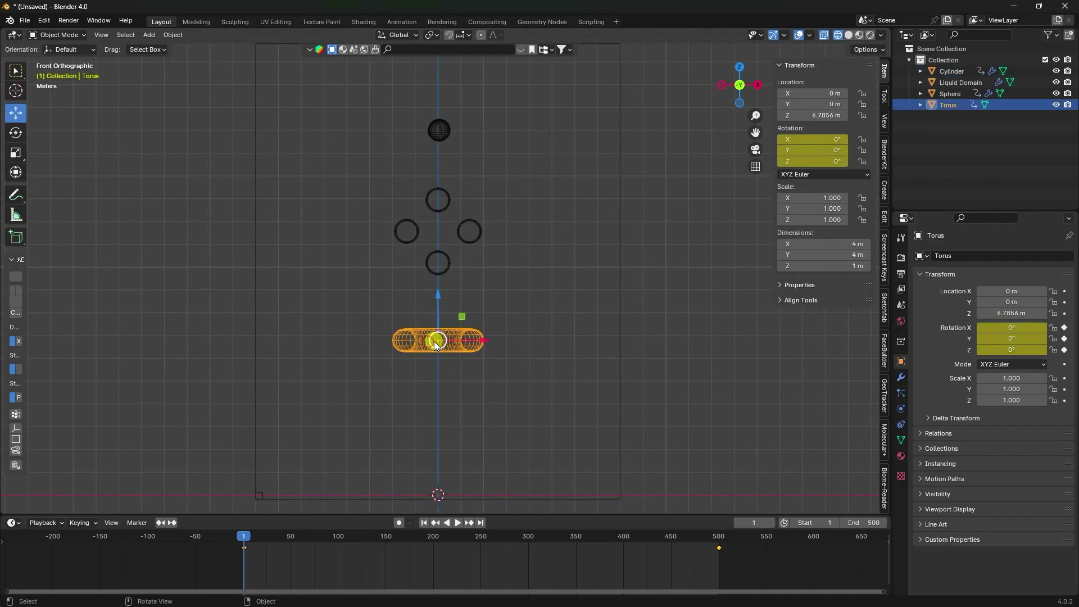
pyautogui.hotkey('ctrl', 'c')
pyautogui.hotkey('ctrl', 'v')
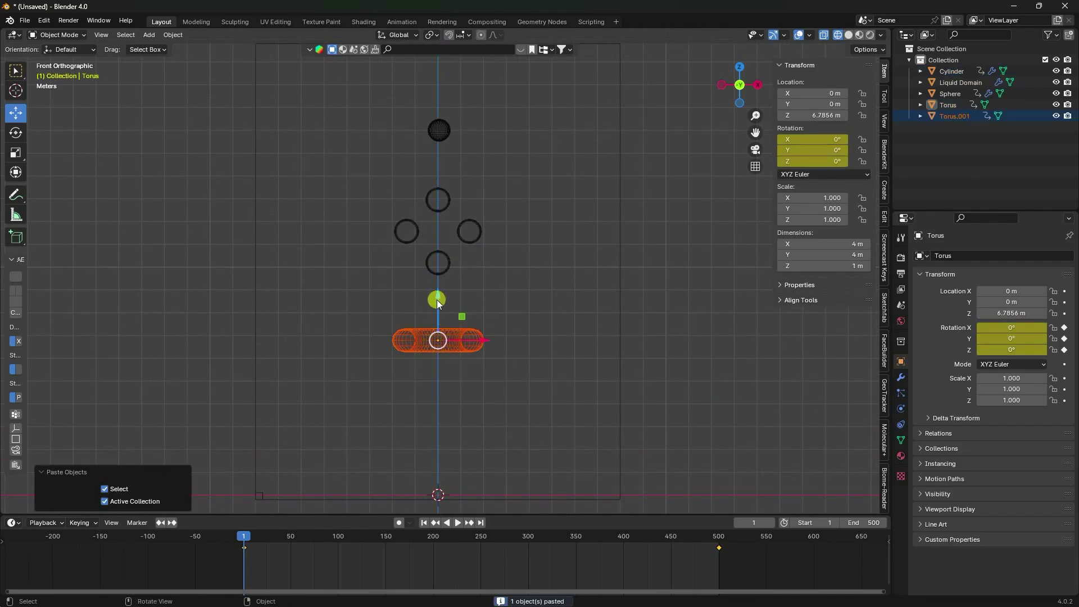
pyautogui.moveTo(439, 301); pyautogui.dragTo(440, 380)
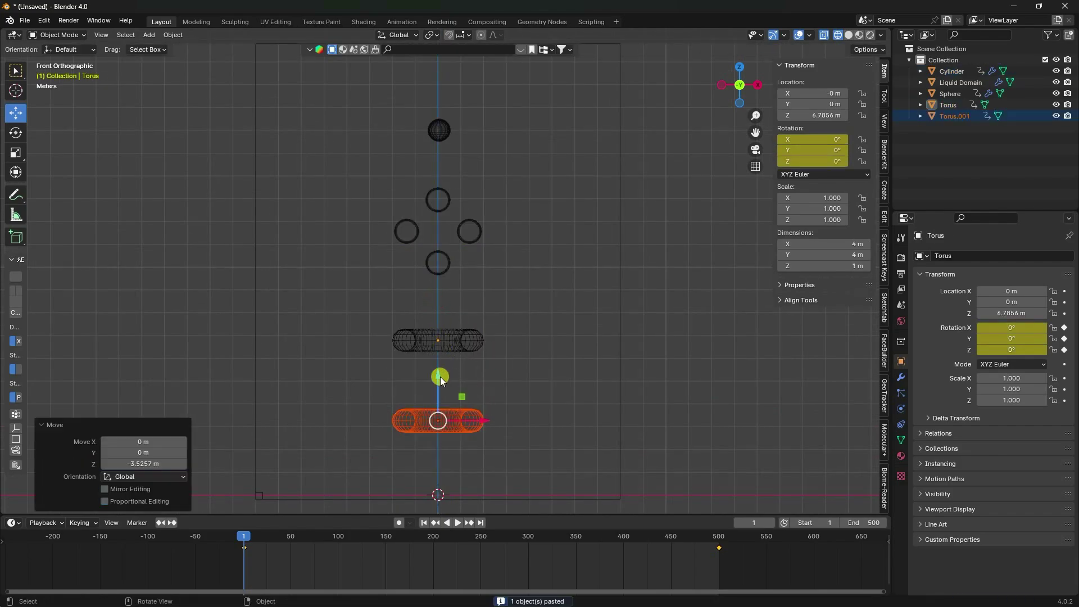
# Preview the two spinning tori, and shift the copy about 1.13 m along negative X and about 0.37 m lower
pyautogui.click(457, 524)
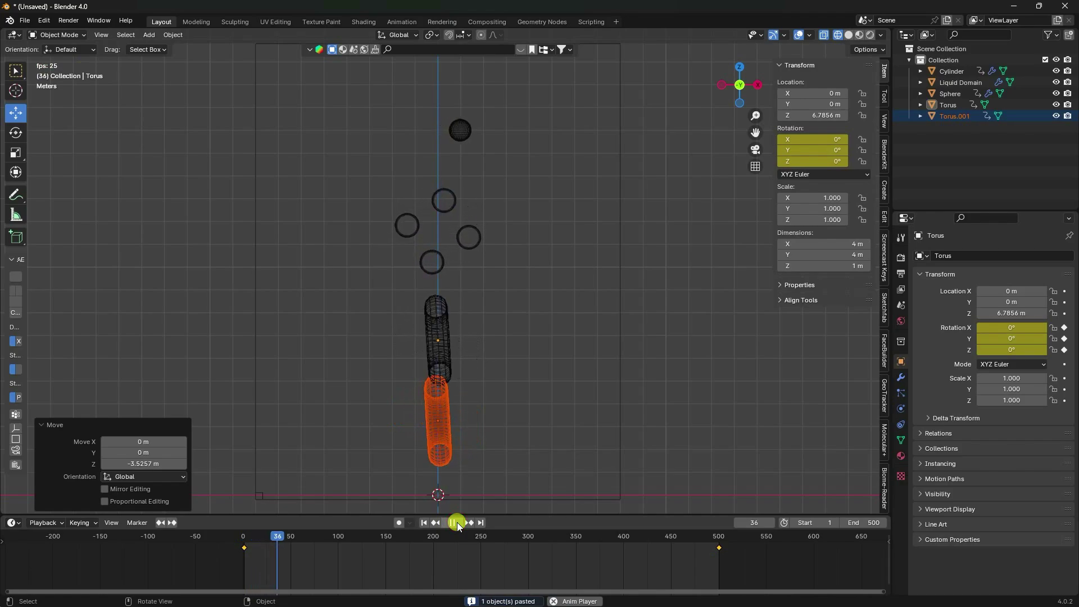
pyautogui.click(425, 523)
pyautogui.moveTo(483, 423); pyautogui.dragTo(457, 422)
pyautogui.moveTo(415, 379); pyautogui.dragTo(413, 388)
# Play the animation to check the clearance between the original torus and its offset copy, and return to frame 1
pyautogui.click(460, 524)
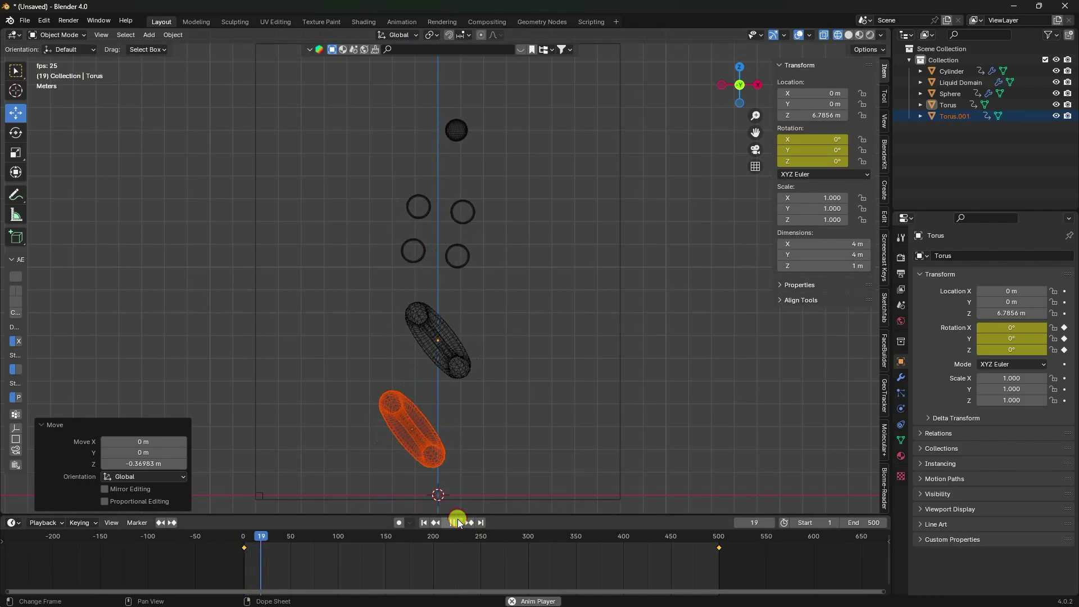
pyautogui.scroll(1, 420, 421)
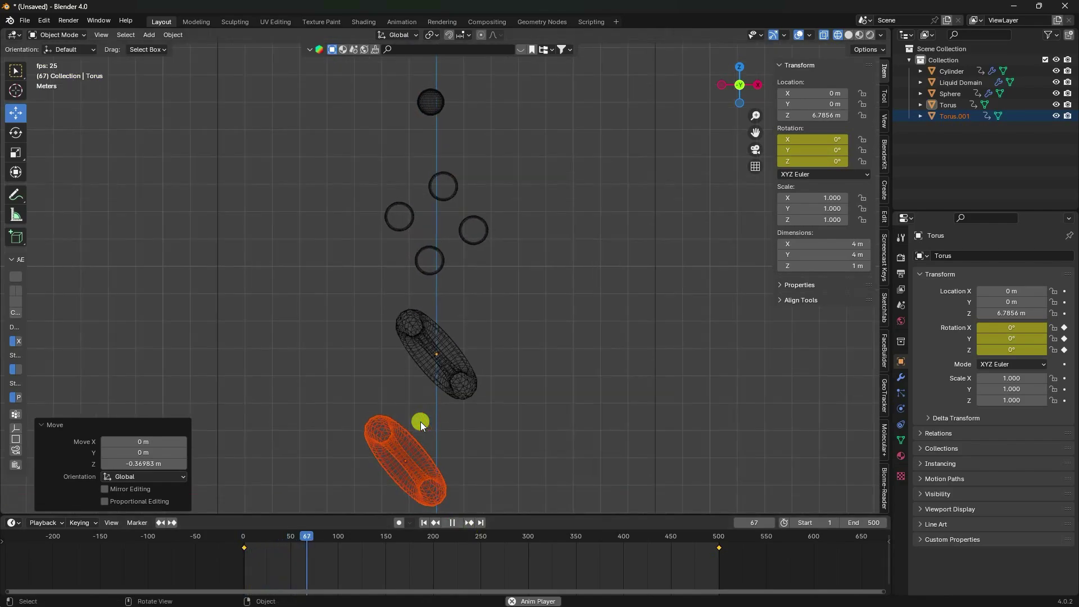
pyautogui.keyDown('shift'); pyautogui.moveTo(445, 380); pyautogui.dragTo(455, 356, button='middle'); pyautogui.keyUp('shift')
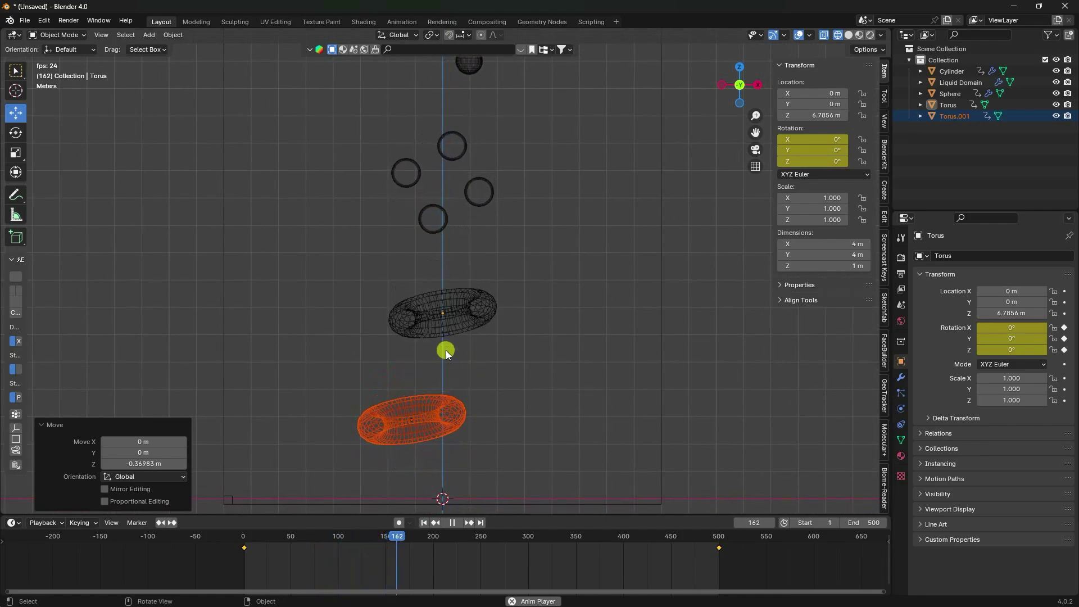
pyautogui.click(452, 523)
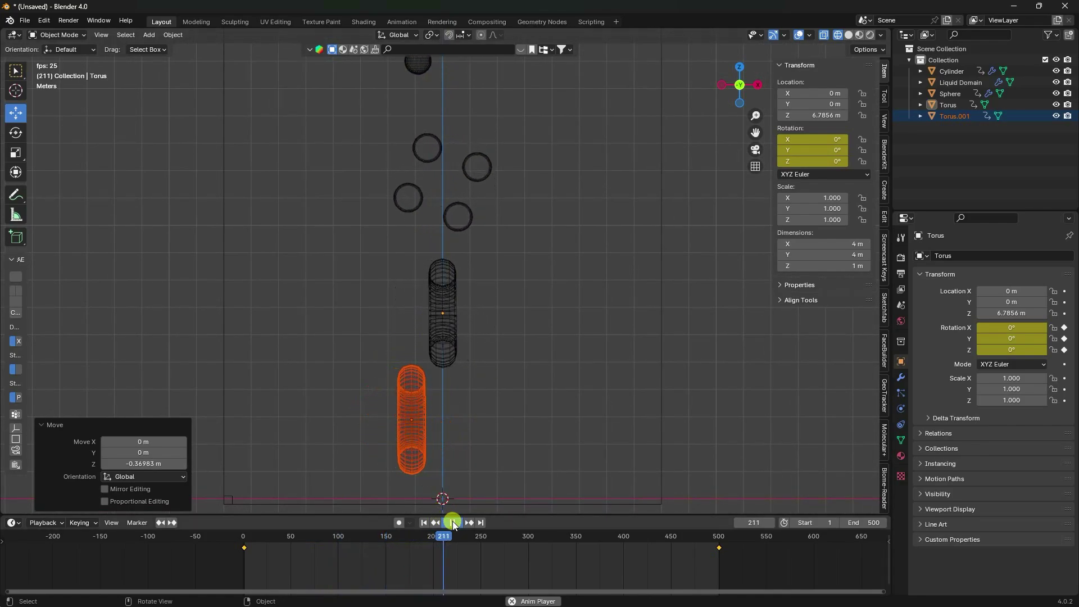
pyautogui.click(423, 523)
# Keyframe the lower torus's rotation at 1440° on X, Y and Z on frame 500
pyautogui.click(369, 417)
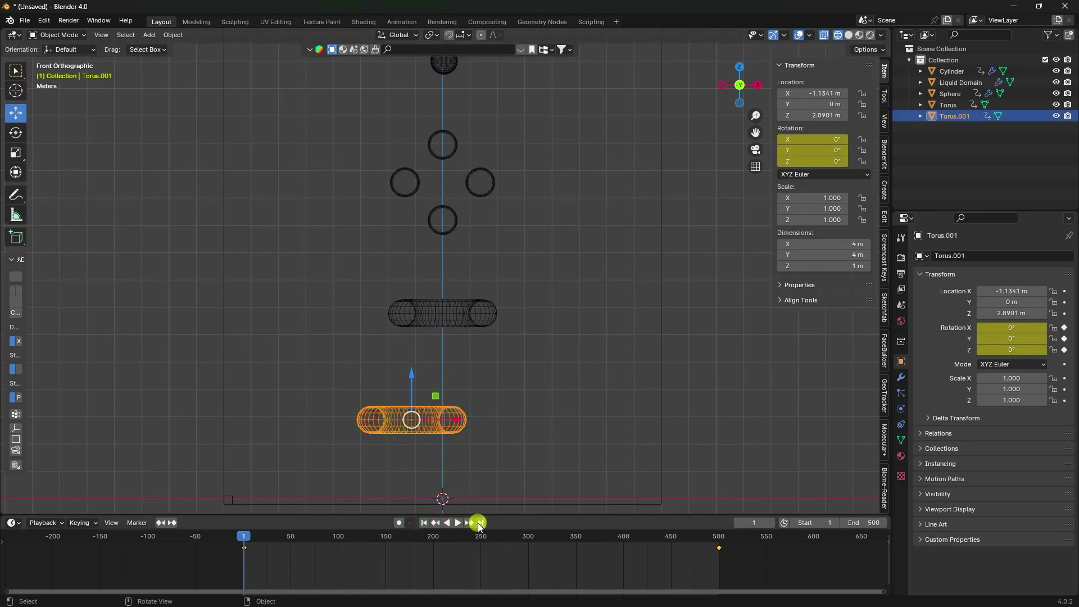
pyautogui.click(480, 523)
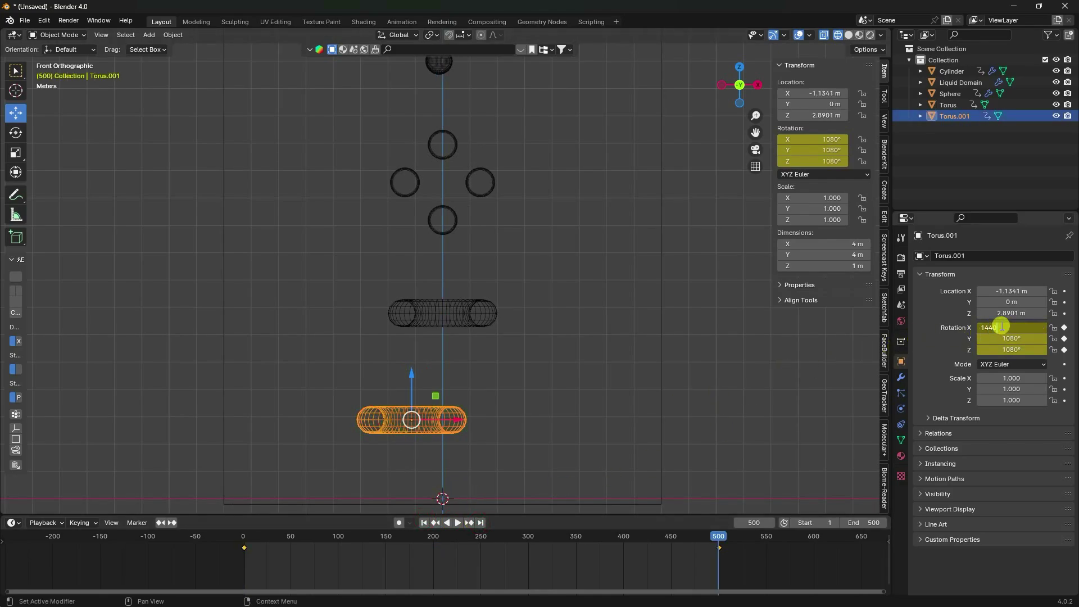
pyautogui.press('Return')
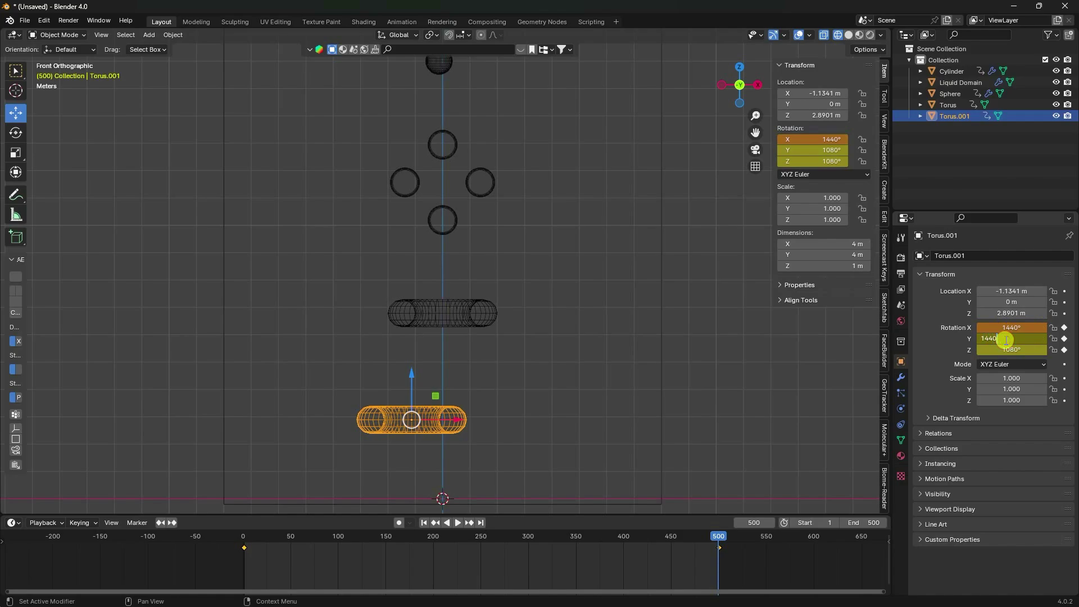
pyautogui.press('Return')
pyautogui.click(1004, 349)
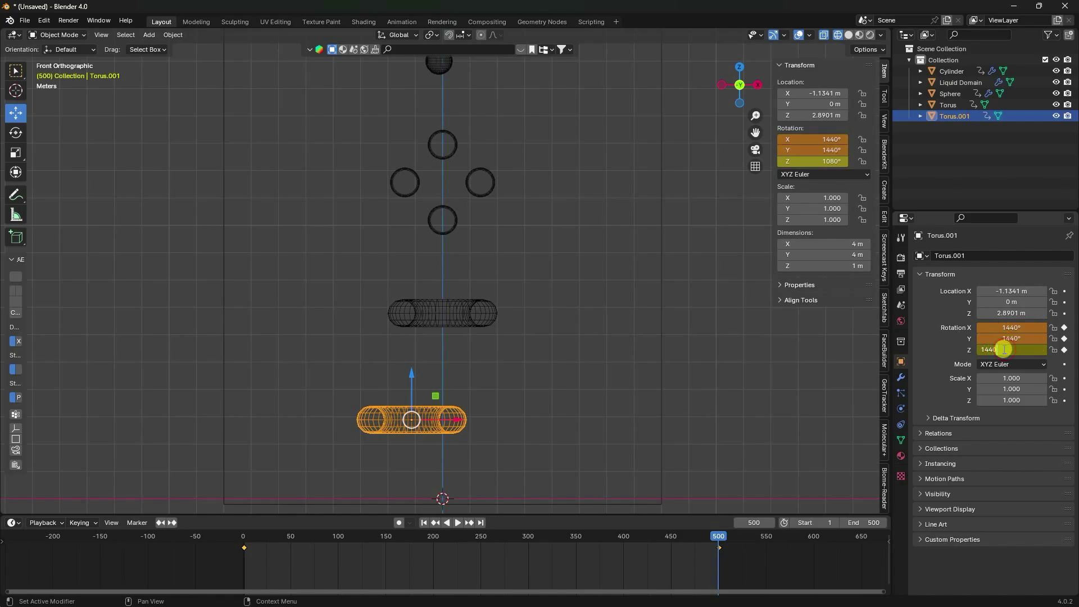
pyautogui.press('Return')
pyautogui.click(1064, 328)
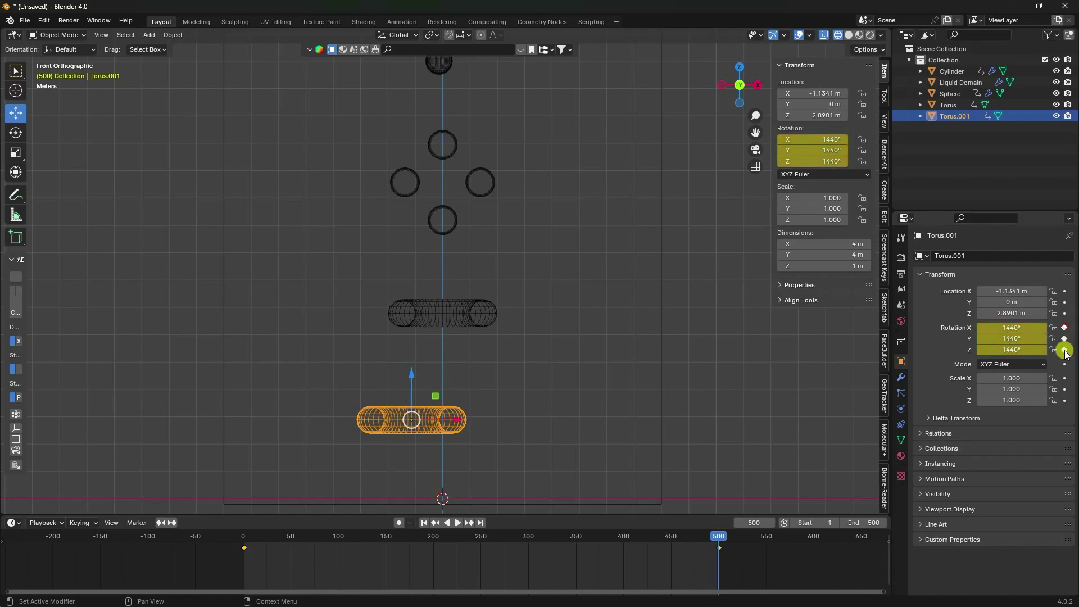
# Play the animation from frame 1 to compare the rotation speeds of both tori, and return to the first frame
pyautogui.click(425, 524)
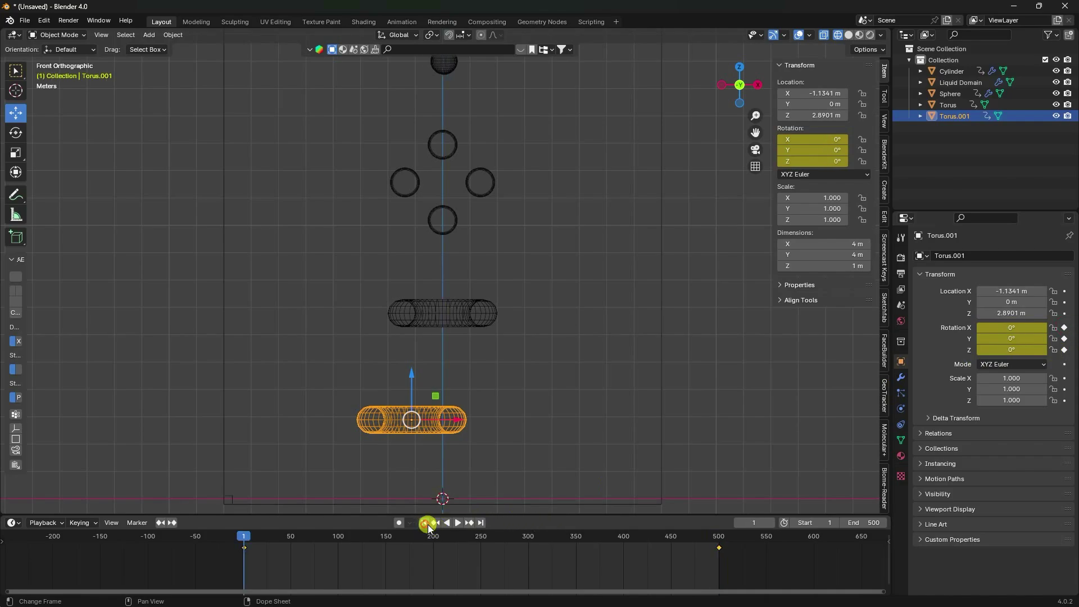
pyautogui.click(458, 523)
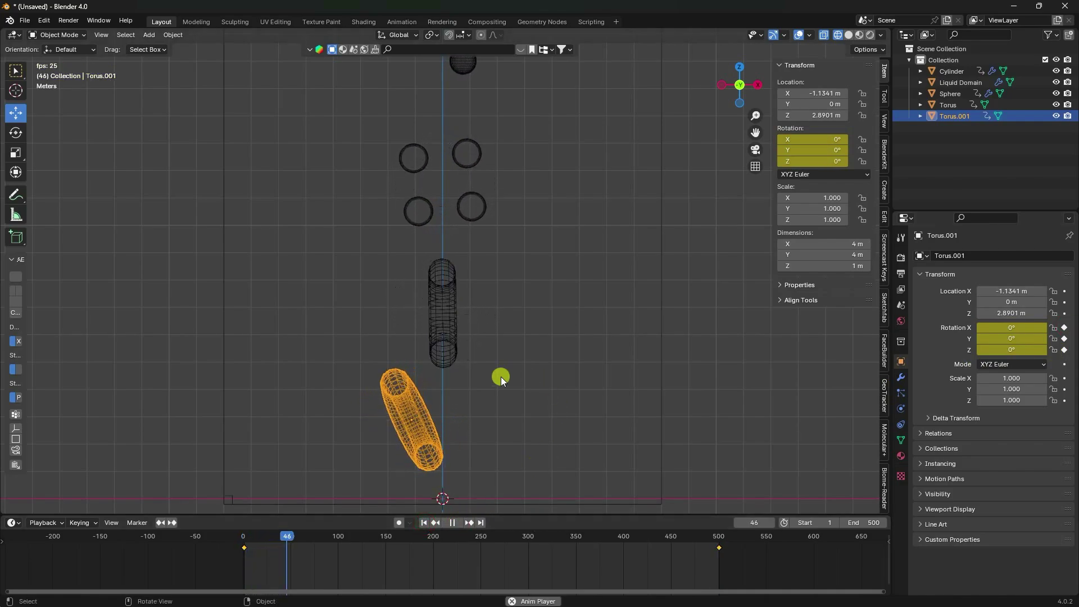
pyautogui.click(452, 523)
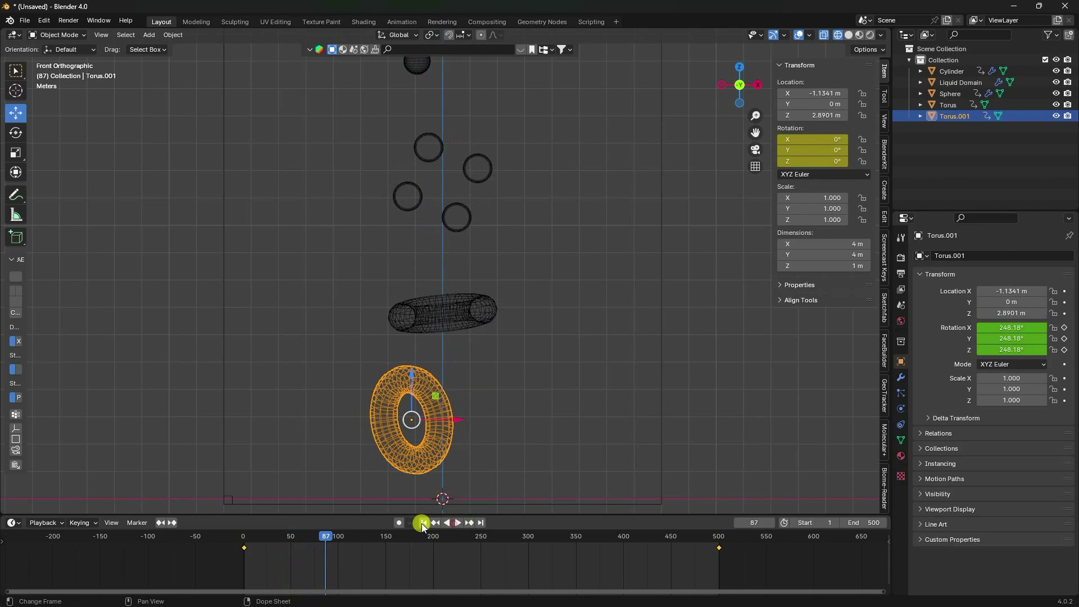
pyautogui.click(422, 524)
# Add a Subdivision Surface modifier to the upper torus and apply it
pyautogui.moveTo(438, 402); pyautogui.dragTo(508, 250, button='middle')
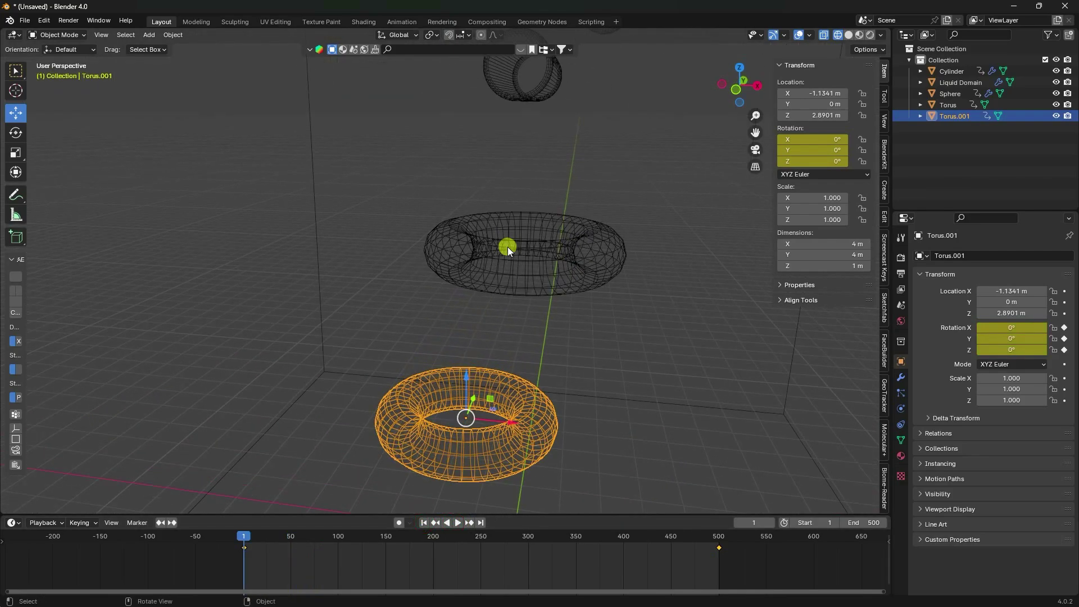
pyautogui.click(522, 269)
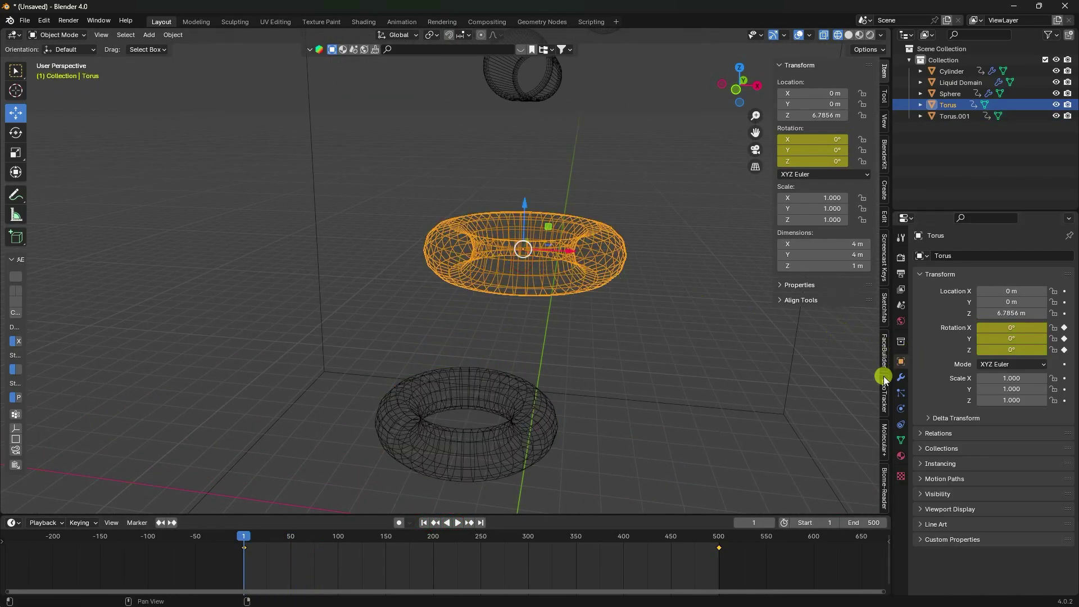
pyautogui.click(901, 377)
pyautogui.click(933, 256)
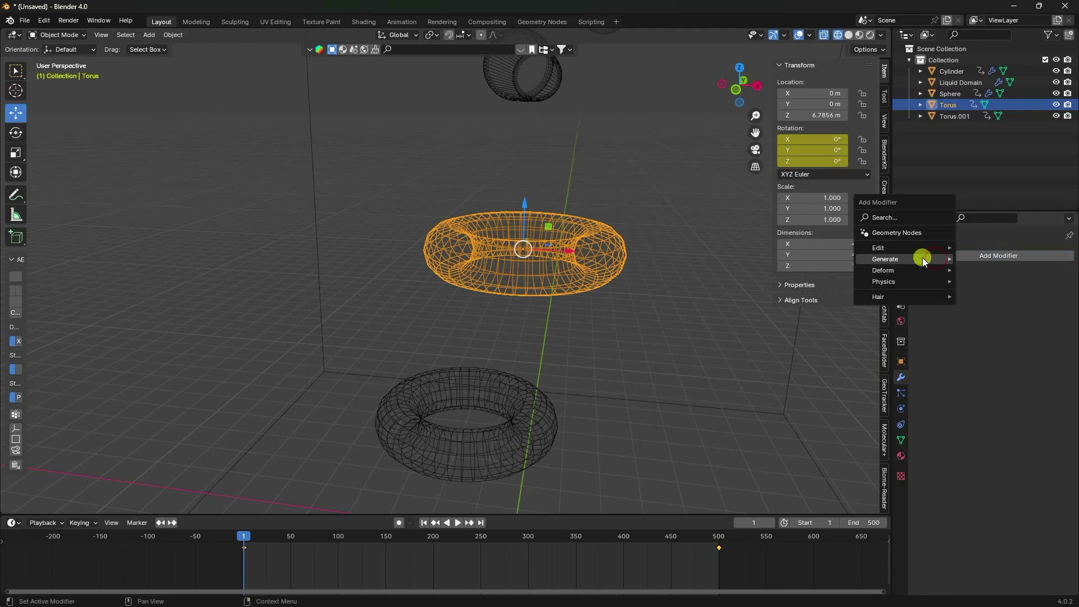
pyautogui.moveTo(923, 259)
pyautogui.click(1012, 409)
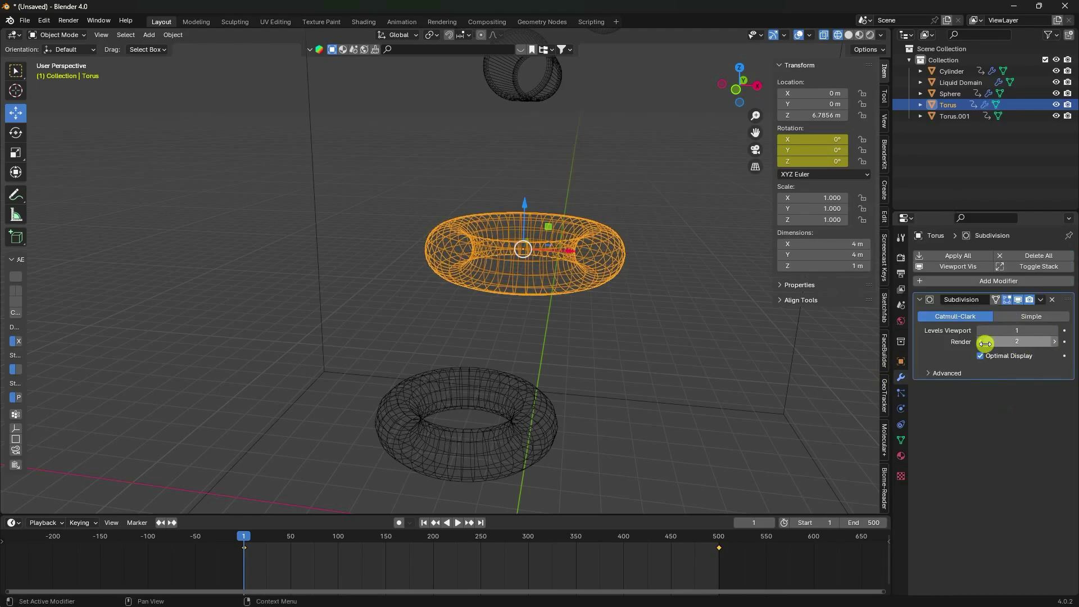
pyautogui.click(1041, 299)
pyautogui.click(1002, 311)
# Add a Subdivision Surface modifier to the lower torus and apply it
pyautogui.click(538, 416)
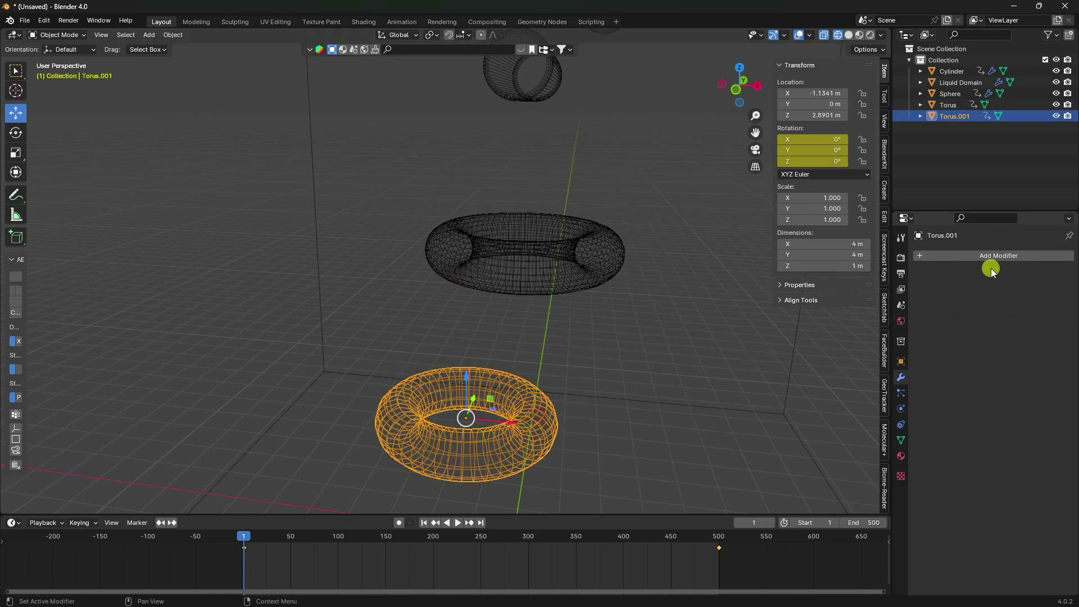
pyautogui.click(988, 256)
pyautogui.moveTo(983, 259)
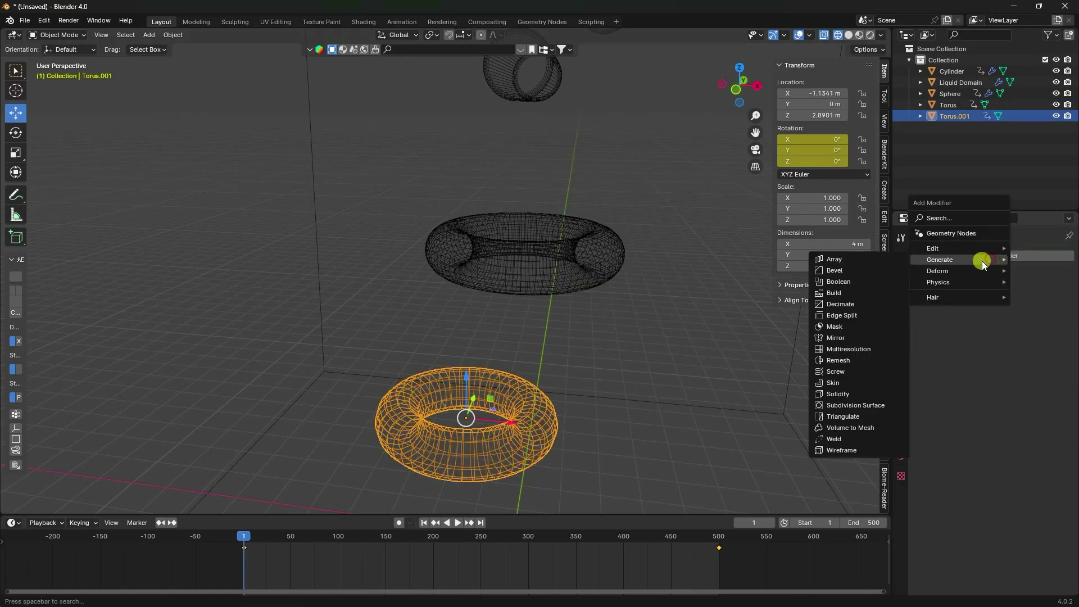
pyautogui.click(849, 405)
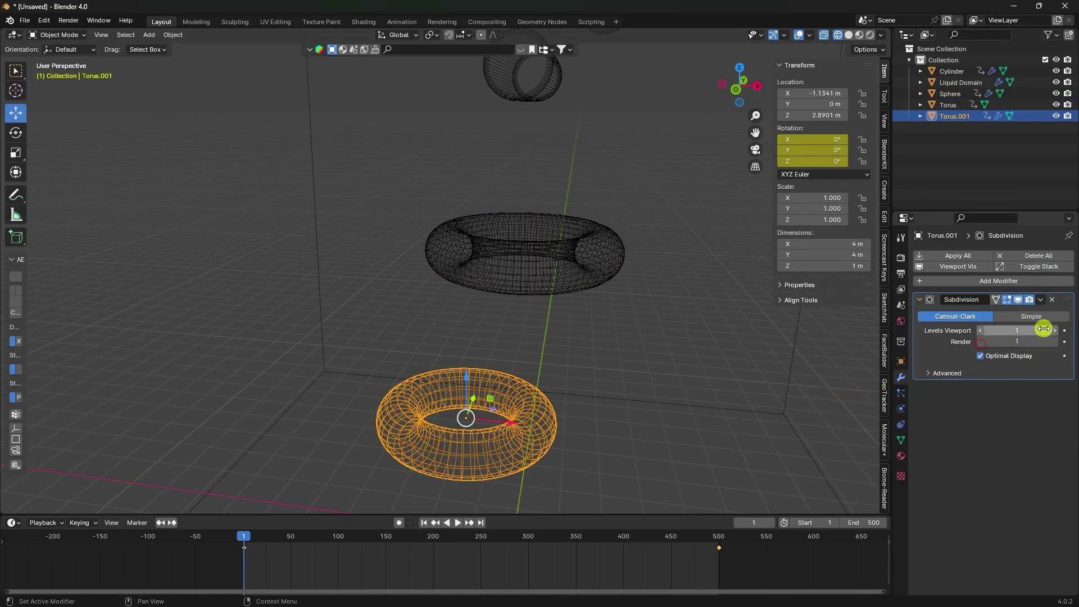
pyautogui.click(1041, 300)
pyautogui.click(1012, 313)
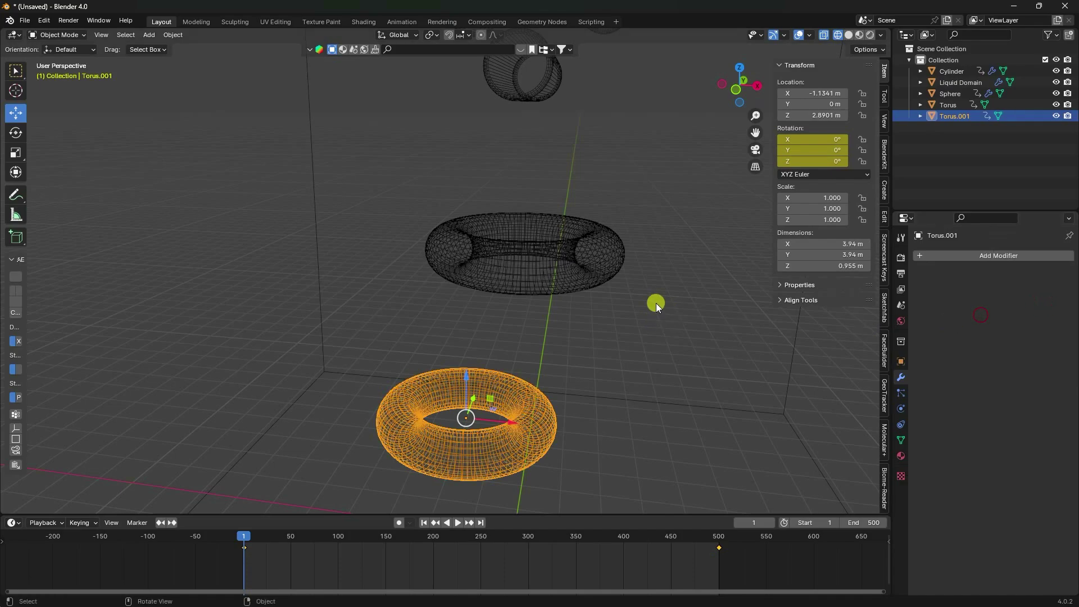
# Make the upper torus a fluid collision effector with 20 sampling substeps and a surface thickness of 0.0001
pyautogui.click(578, 263)
pyautogui.click(902, 417)
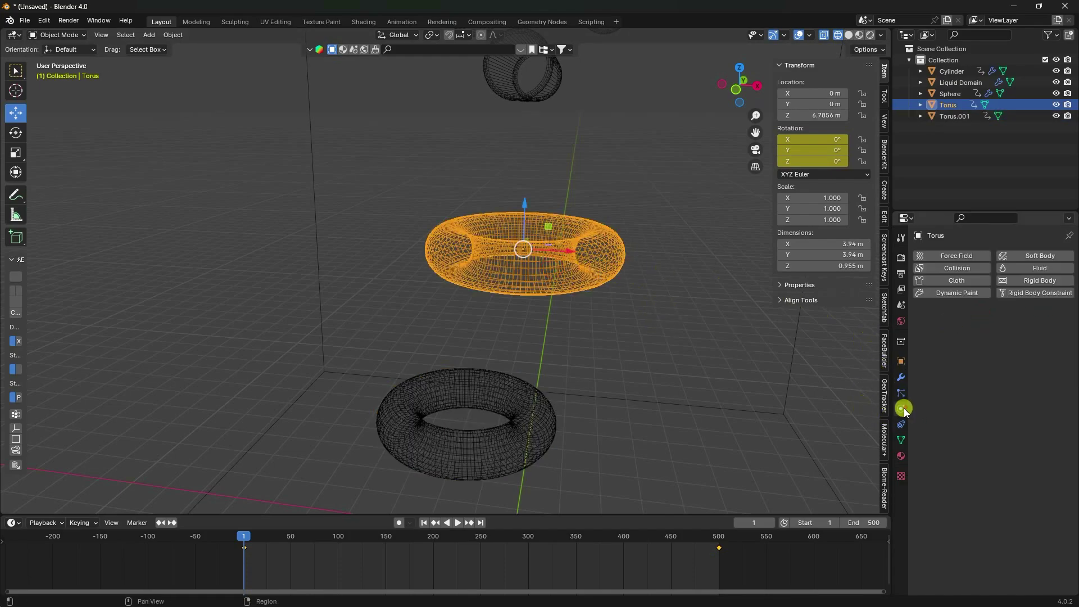
pyautogui.click(1029, 272)
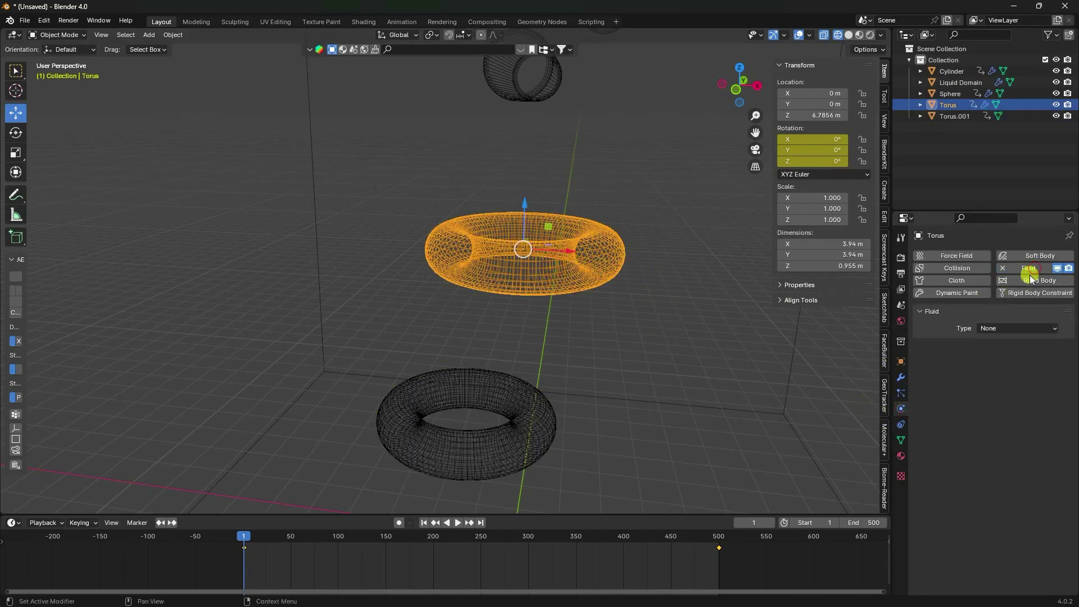
pyautogui.click(996, 326)
pyautogui.click(993, 378)
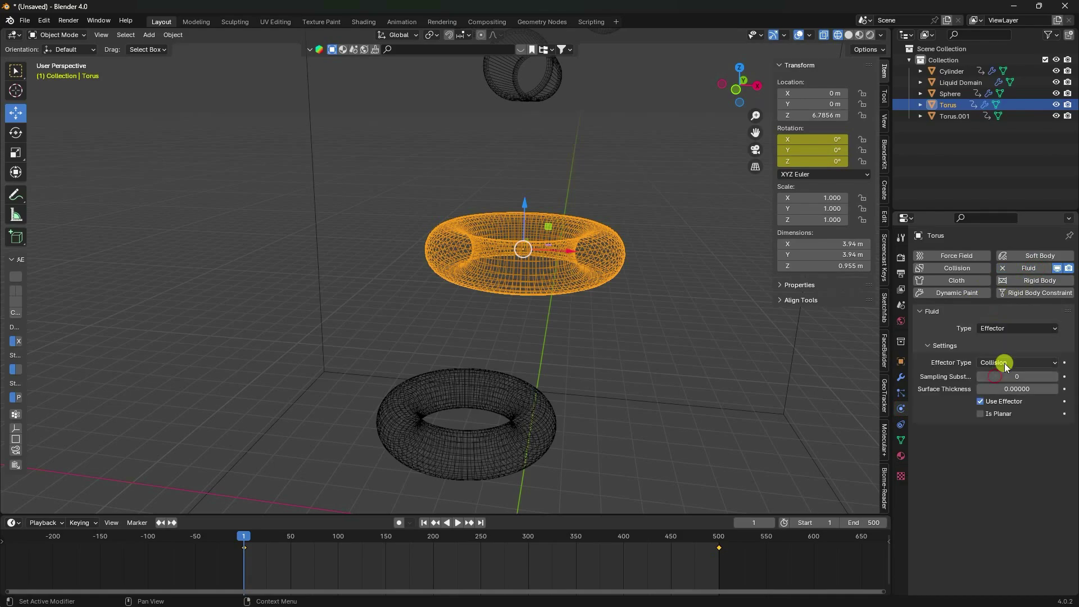
pyautogui.click(1009, 376)
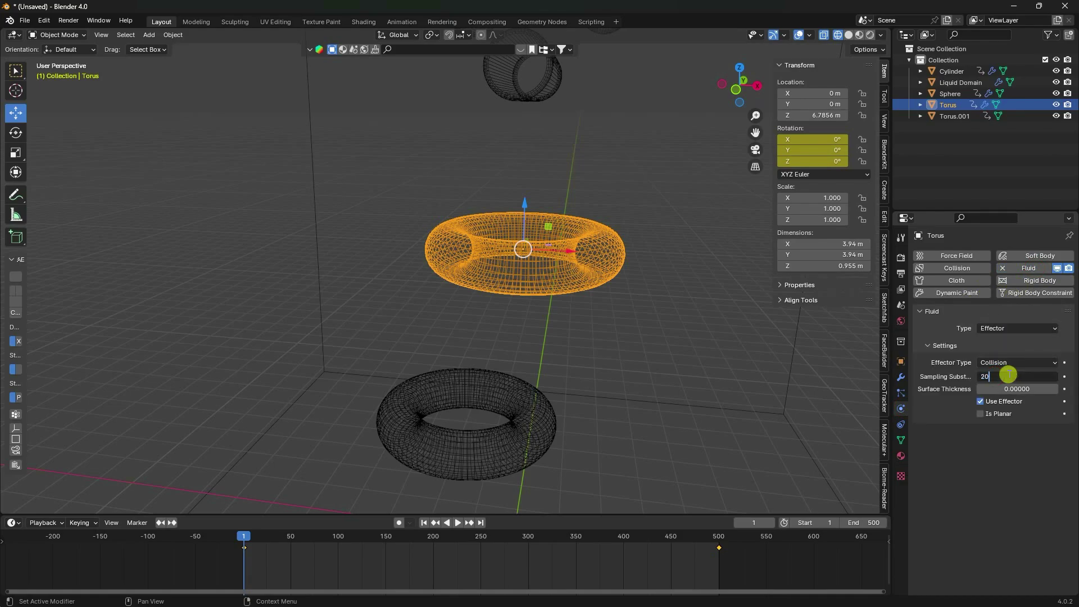
pyautogui.click(1012, 389)
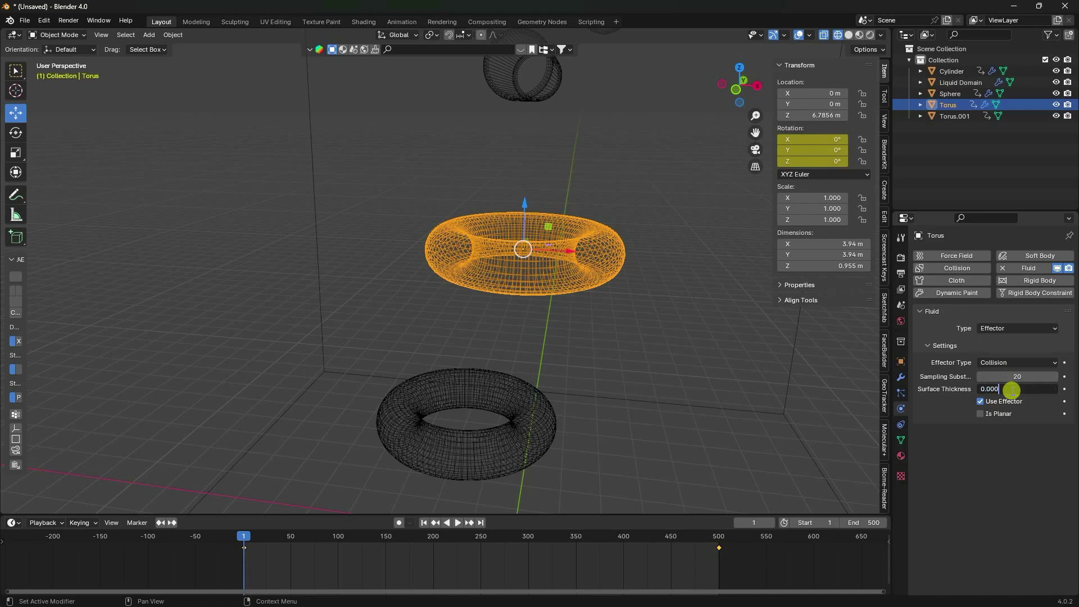
pyautogui.write('0.0001')
# Make the lower torus a fluid collision effector with 20 sampling substeps and a surface thickness of 0.0001
pyautogui.click(533, 424)
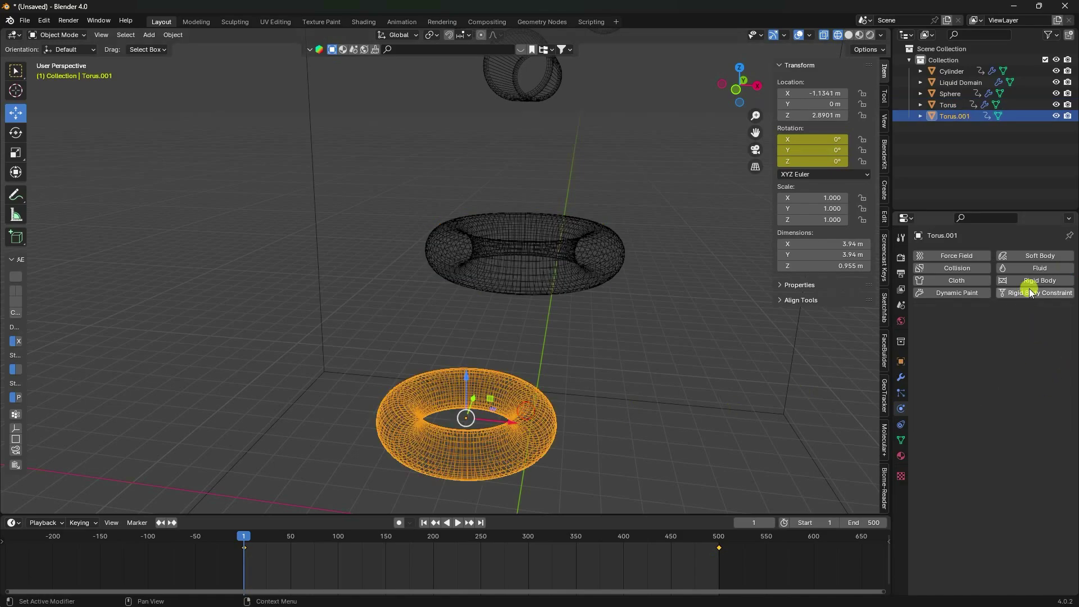
pyautogui.click(1027, 268)
pyautogui.click(993, 329)
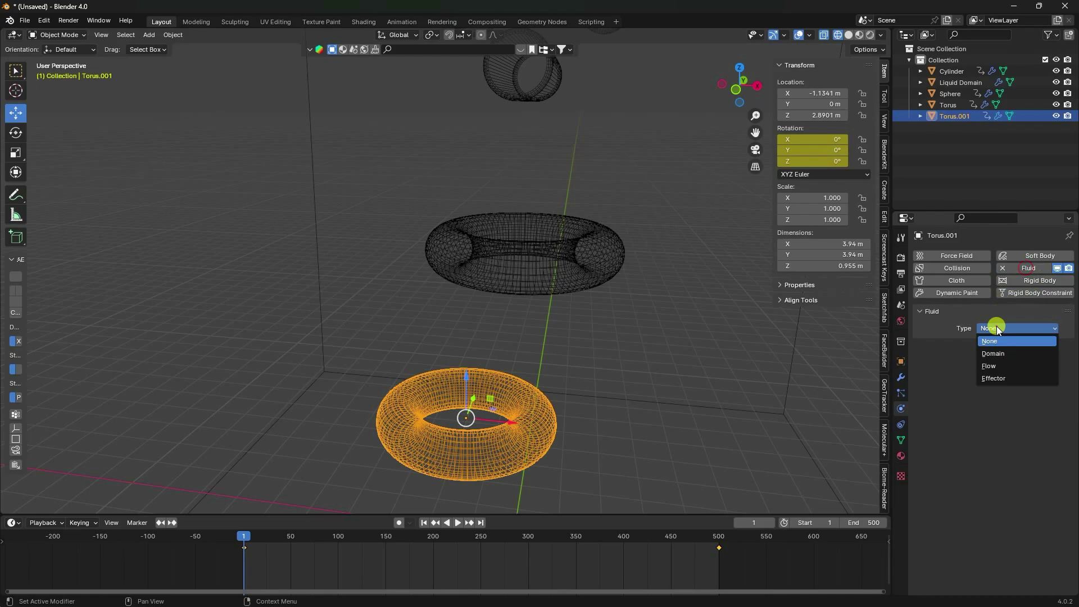
pyautogui.click(992, 379)
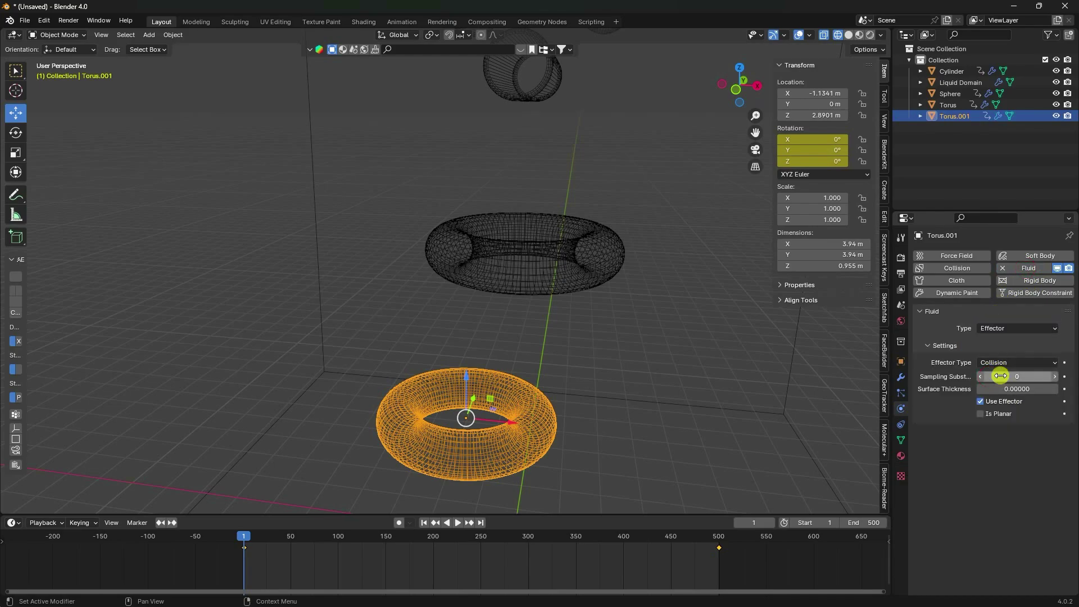
pyautogui.write('20')
pyautogui.click(1004, 391)
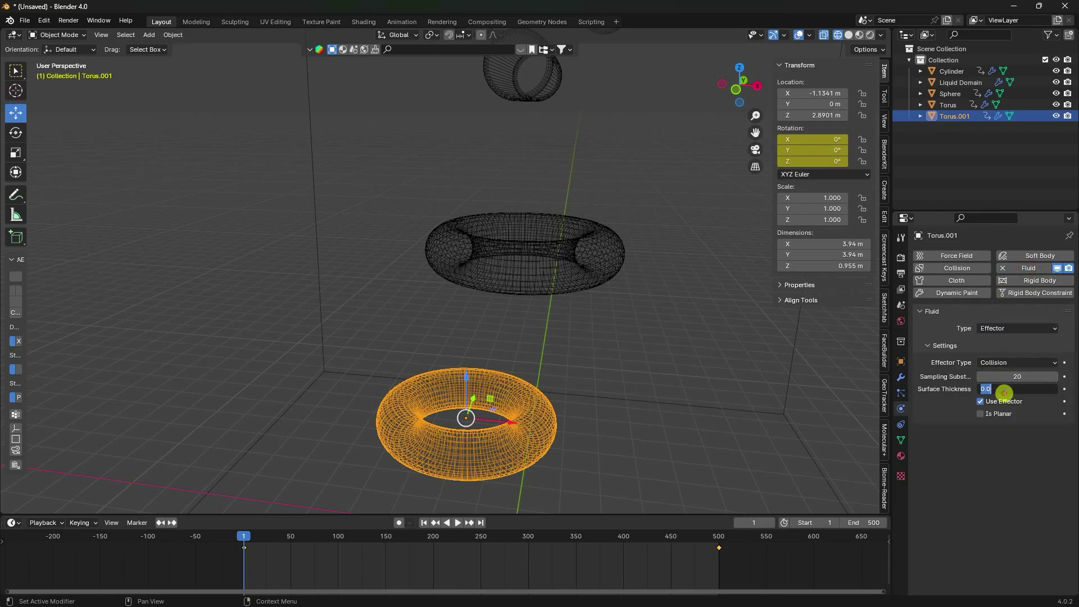
pyautogui.write('0.0001')
pyautogui.press('Return')
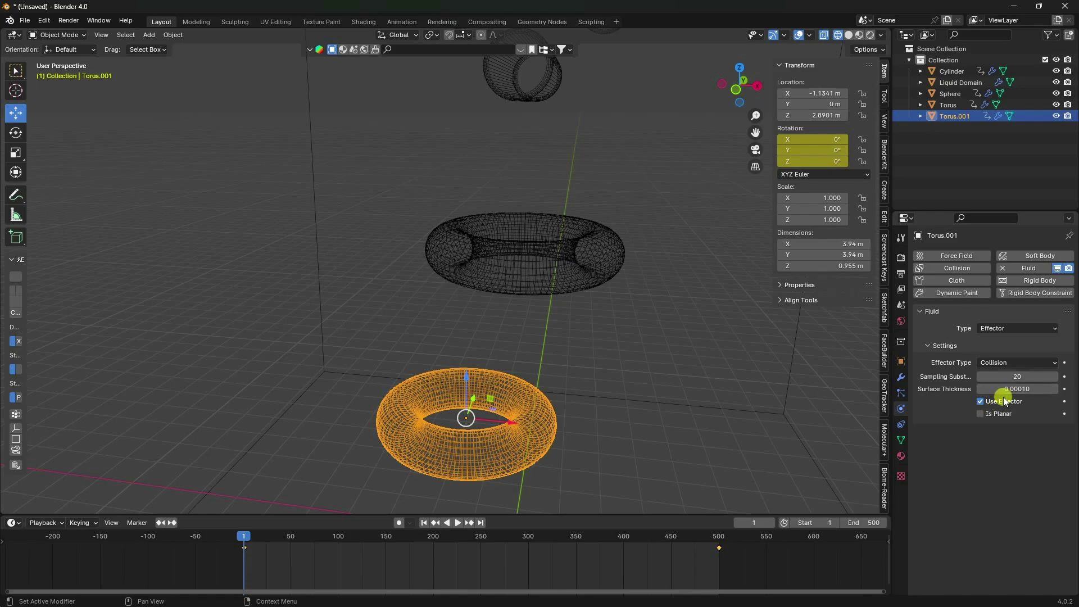
# Assign the existing Carrara Marble material to the lower torus and the upper torus
pyautogui.moveTo(544, 348)
pyautogui.mouseDown(button='middle')
pyautogui.moveTo(511, 342)
pyautogui.moveTo(540, 349)
pyautogui.moveTo(563, 326)
pyautogui.moveTo(527, 360)
pyautogui.mouseUp(button='middle')
pyautogui.scroll(3, 538, 321)
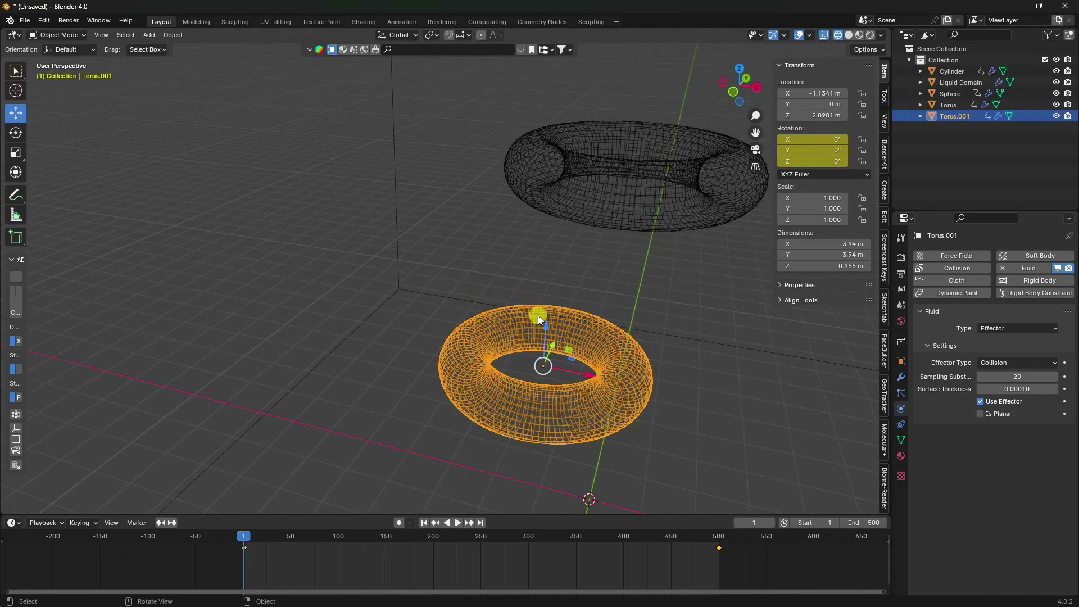
pyautogui.click(901, 456)
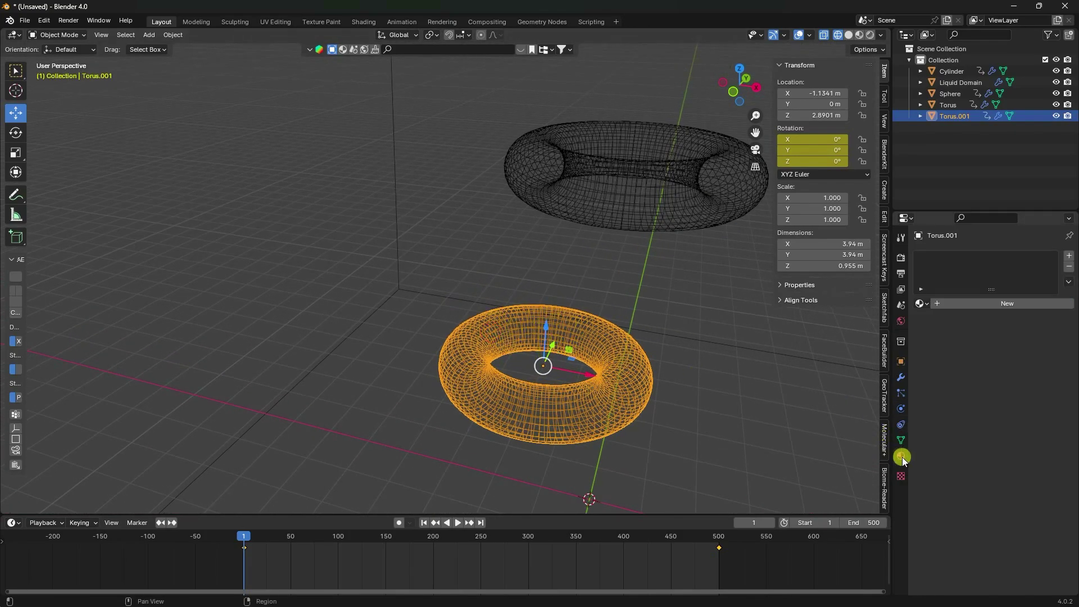
pyautogui.click(922, 305)
pyautogui.click(953, 336)
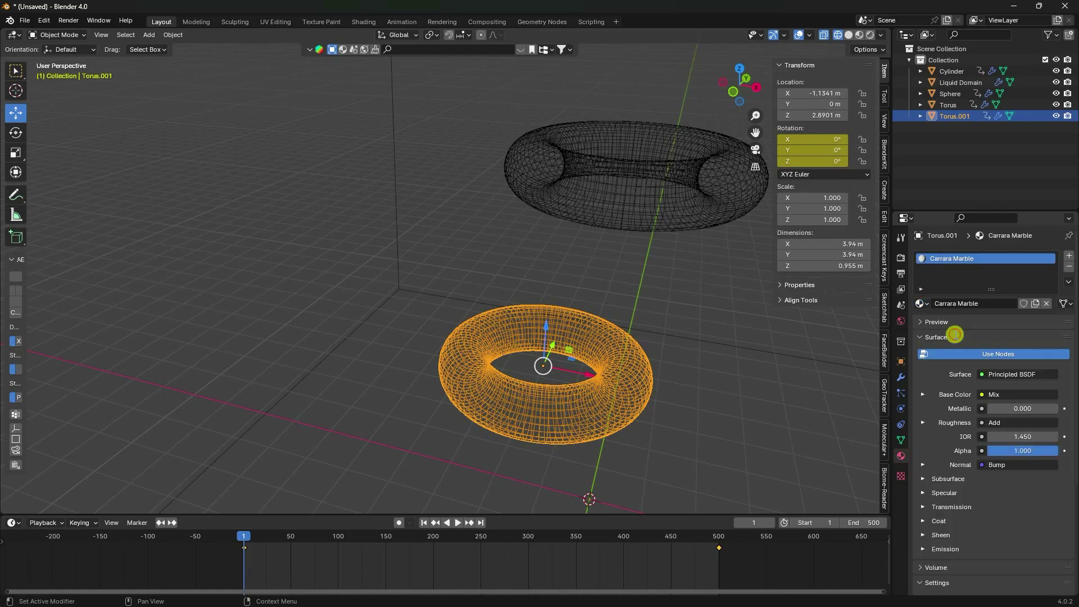
pyautogui.click(609, 211)
pyautogui.click(922, 303)
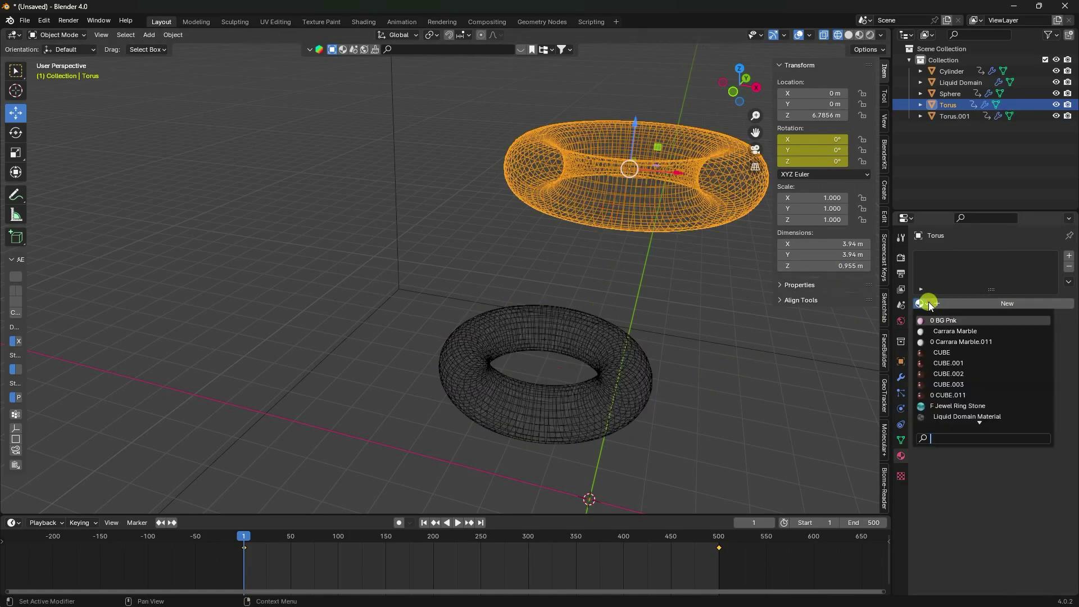
pyautogui.click(945, 332)
# Add a plane at the world origin and scale it up to a floor about 68.8 m square
pyautogui.scroll(-5, 509, 329)
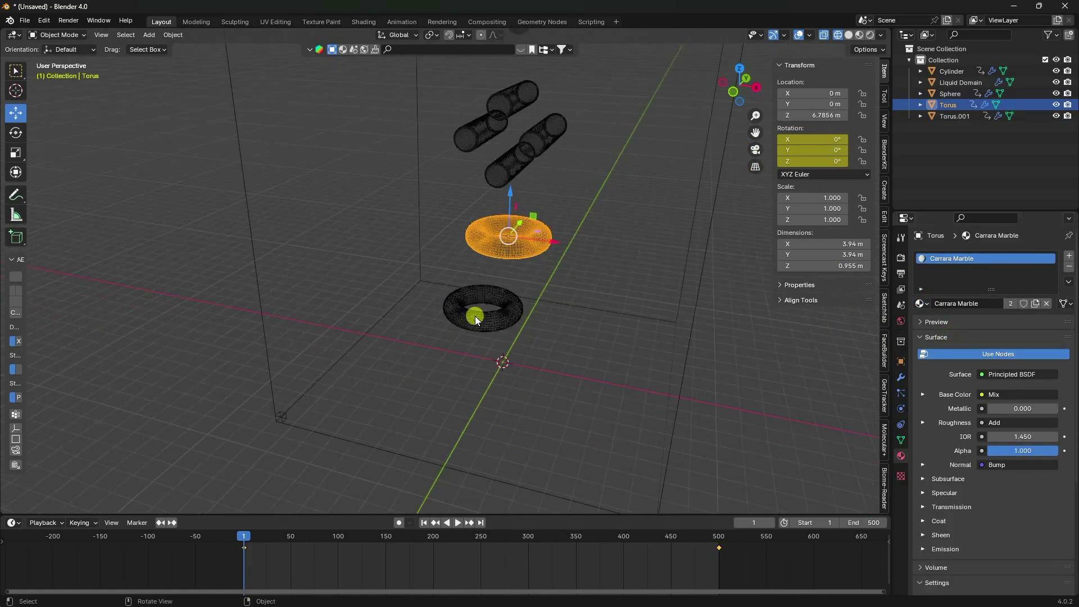
pyautogui.moveTo(504, 316); pyautogui.dragTo(433, 269, button='middle')
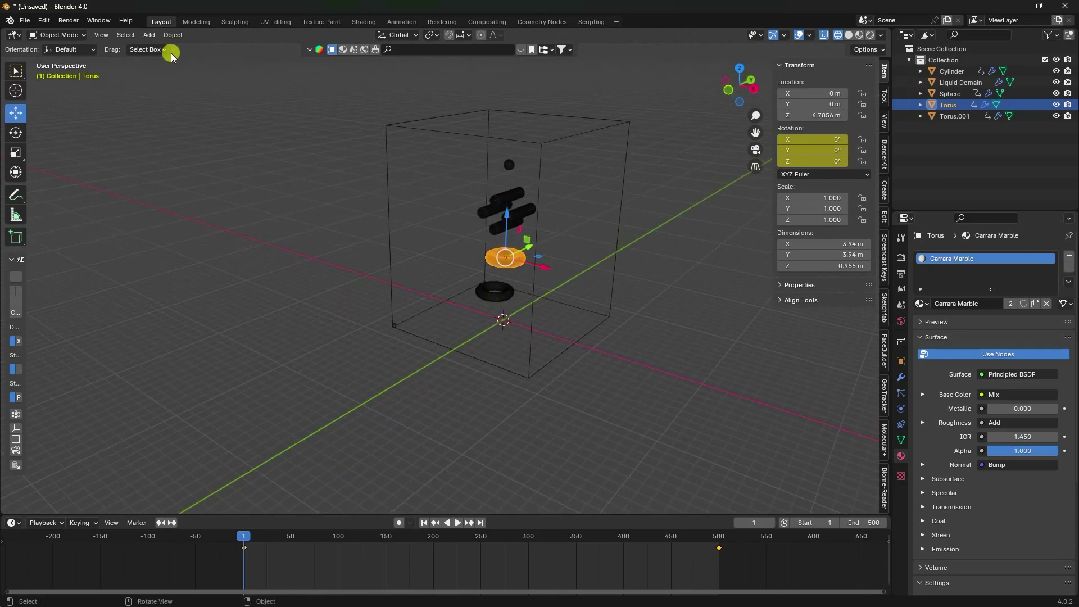
pyautogui.click(146, 35)
pyautogui.moveTo(168, 47)
pyautogui.click(286, 50)
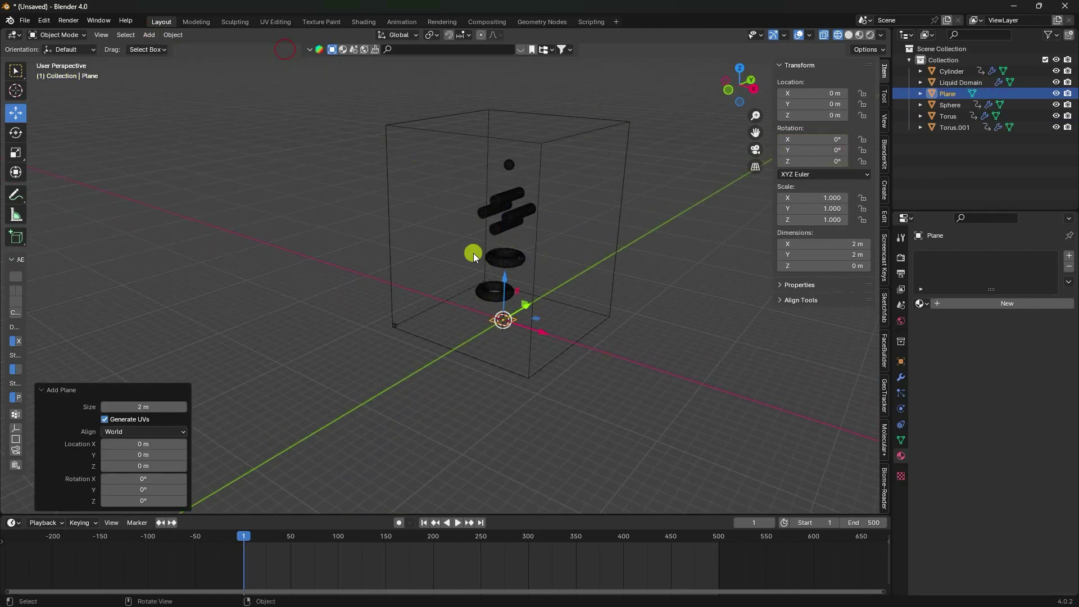
pyautogui.press('s')
pyautogui.click(730, 237)
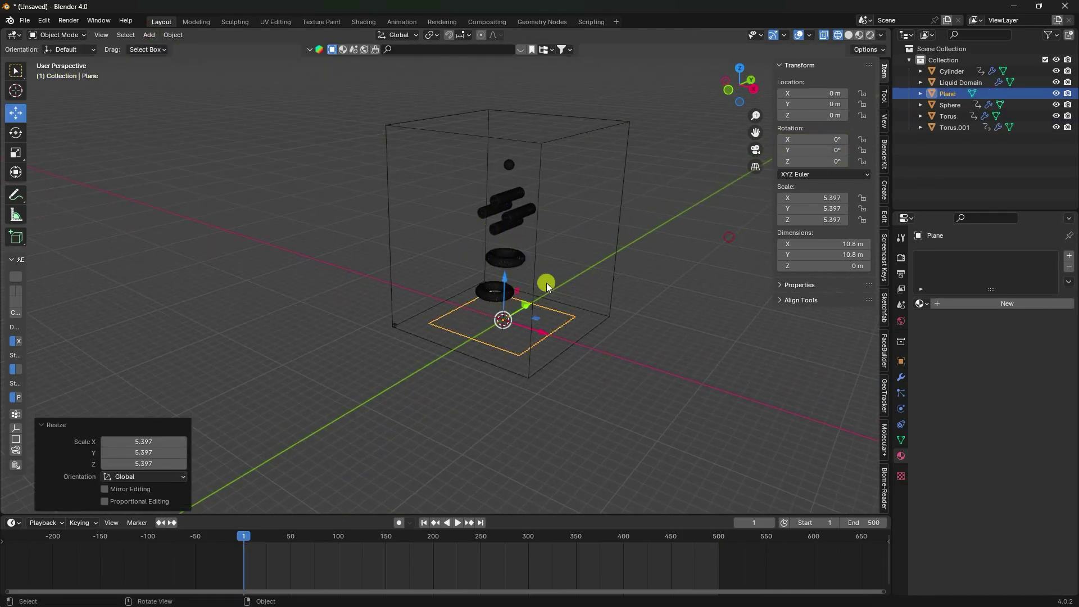
pyautogui.press('s')
pyautogui.click(693, 235)
pyautogui.press('s')
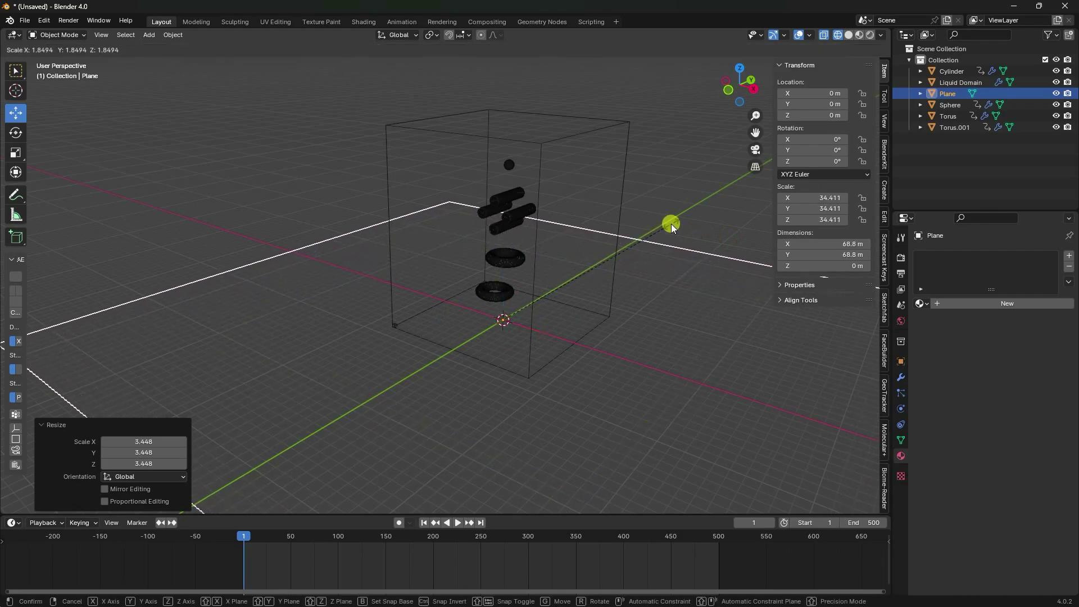
pyautogui.click(671, 224)
pyautogui.moveTo(610, 241); pyautogui.dragTo(244, 204, button='middle')
pyautogui.scroll(-3, 436, 256)
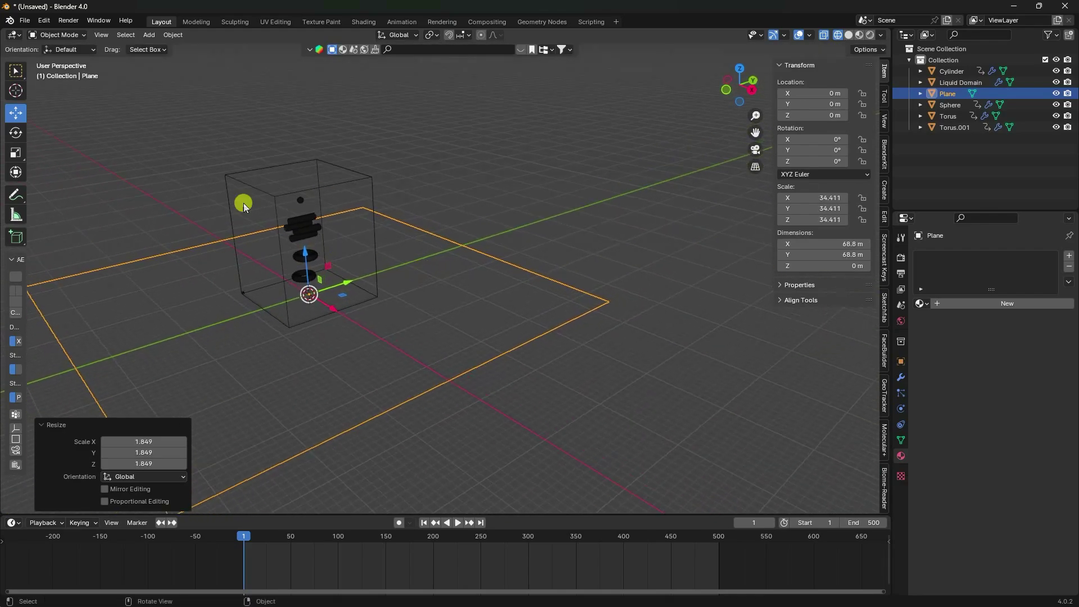
# Extrude the plane's edge on the positive Y side about 40.2 m up along Z to form a backdrop wall
pyautogui.click(57, 34)
pyautogui.click(66, 58)
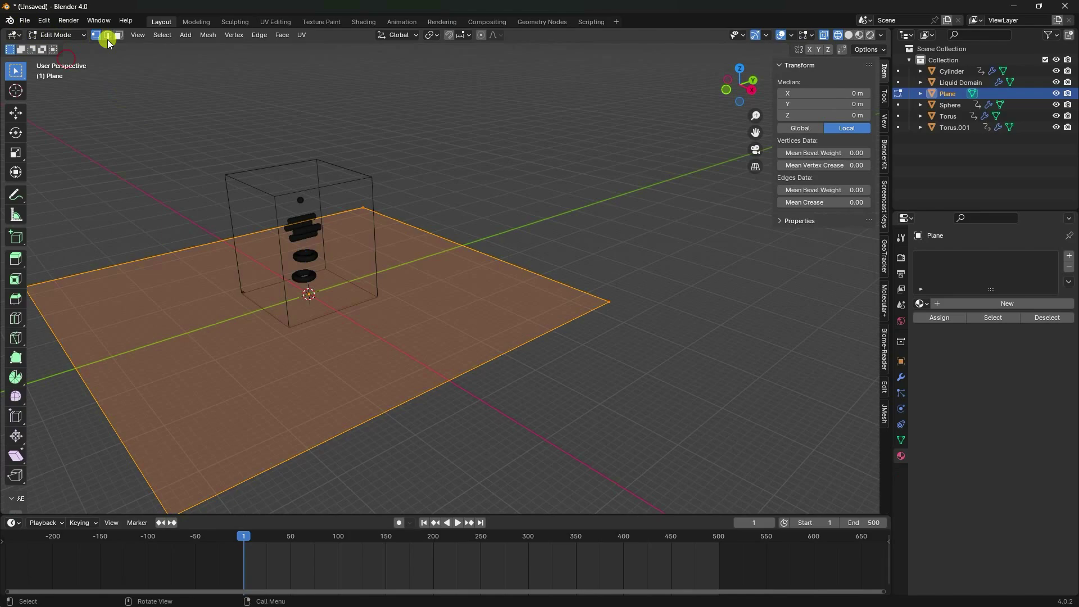
pyautogui.click(422, 233)
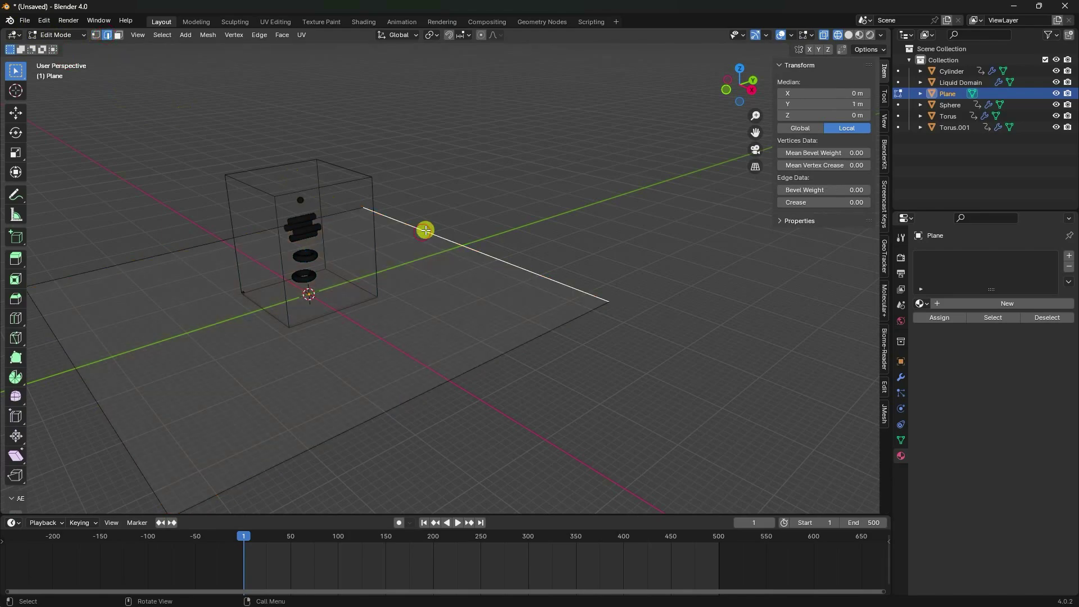
pyautogui.press('g')
pyautogui.press('g')
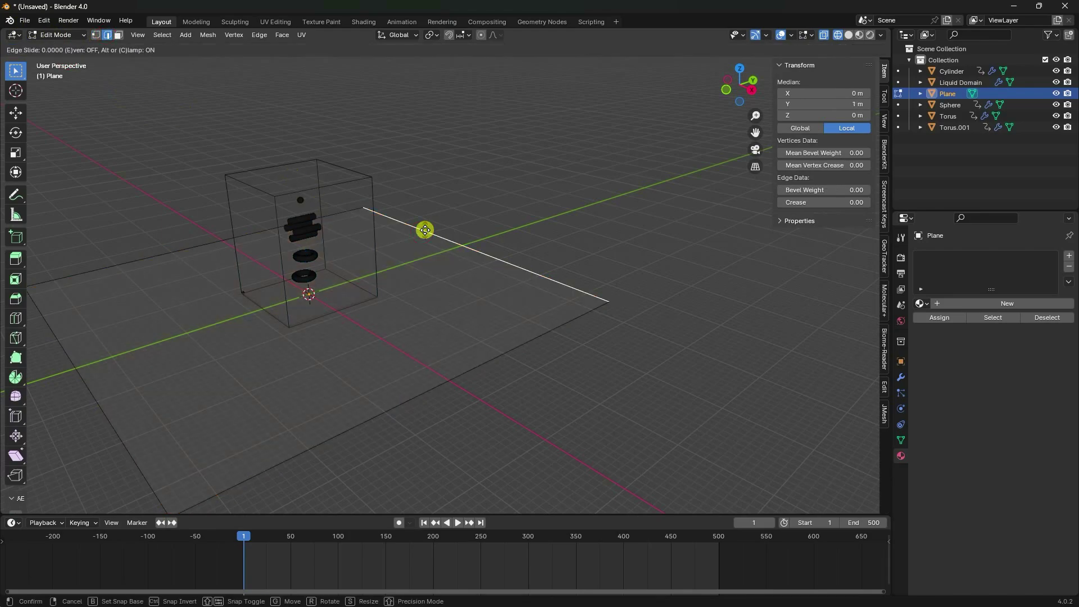
pyautogui.click(424, 230)
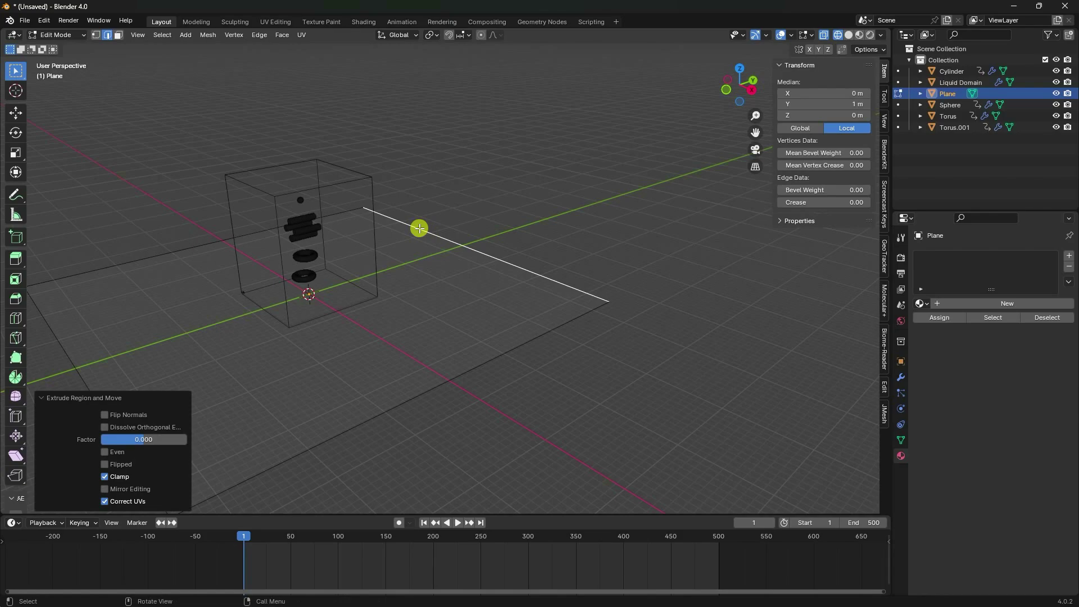
pyautogui.click(16, 113)
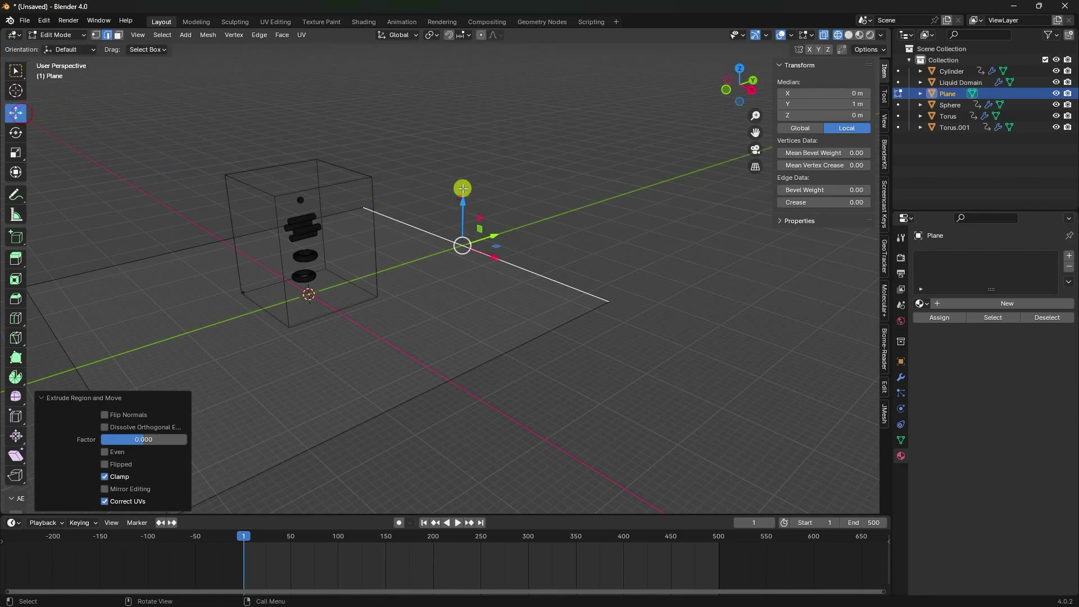
pyautogui.moveTo(462, 188); pyautogui.dragTo(479, 393)
# Switch the viewport to solid shading and select the edge where the floor meets the backdrop wall
pyautogui.keyDown('shift'); pyautogui.moveTo(480, 393); pyautogui.dragTo(537, 406, button='middle'); pyautogui.keyUp('shift')
pyautogui.click(849, 35)
pyautogui.scroll(3, 551, 328)
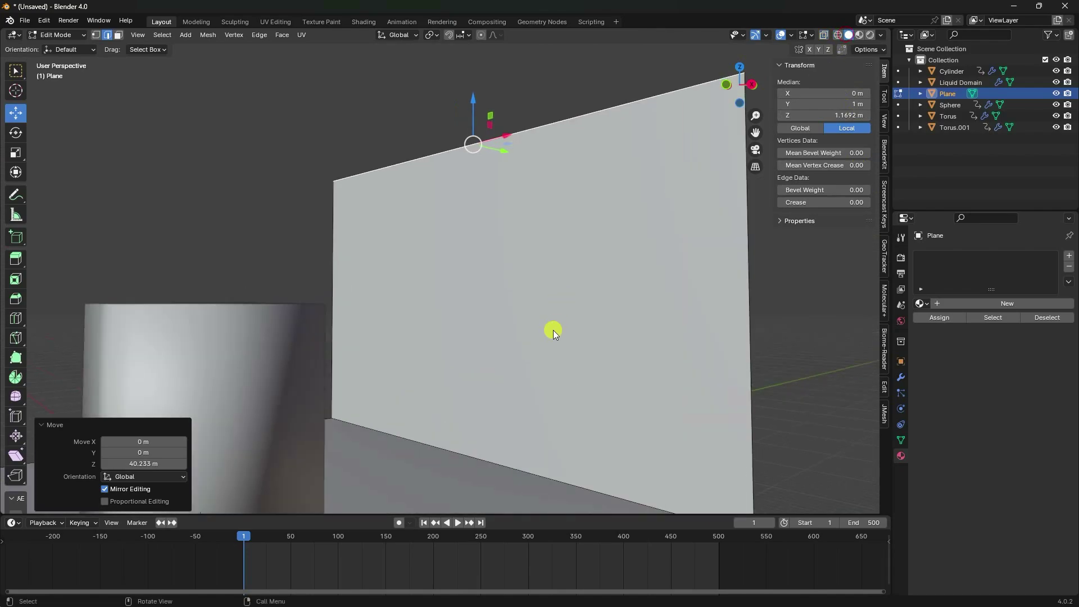
pyautogui.moveTo(552, 327); pyautogui.dragTo(525, 315, button='middle')
pyautogui.scroll(3, 498, 364)
pyautogui.click(498, 364)
pyautogui.moveTo(566, 405); pyautogui.dragTo(551, 386, button='middle')
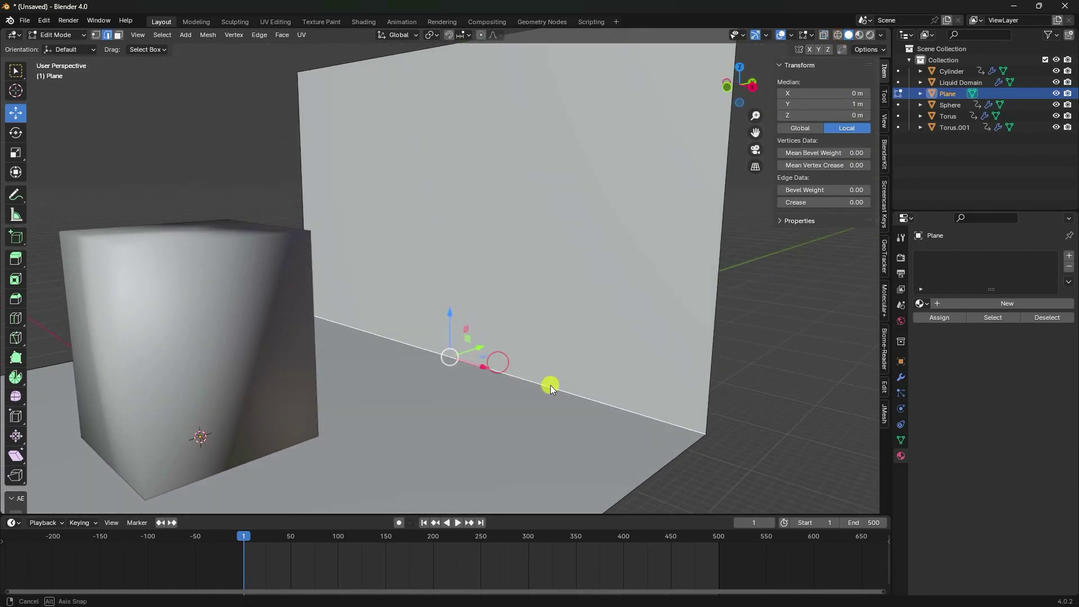
# Add a Bevel modifier to the plane with an amount of 0.2 m and 40 segments
pyautogui.click(900, 379)
pyautogui.click(939, 258)
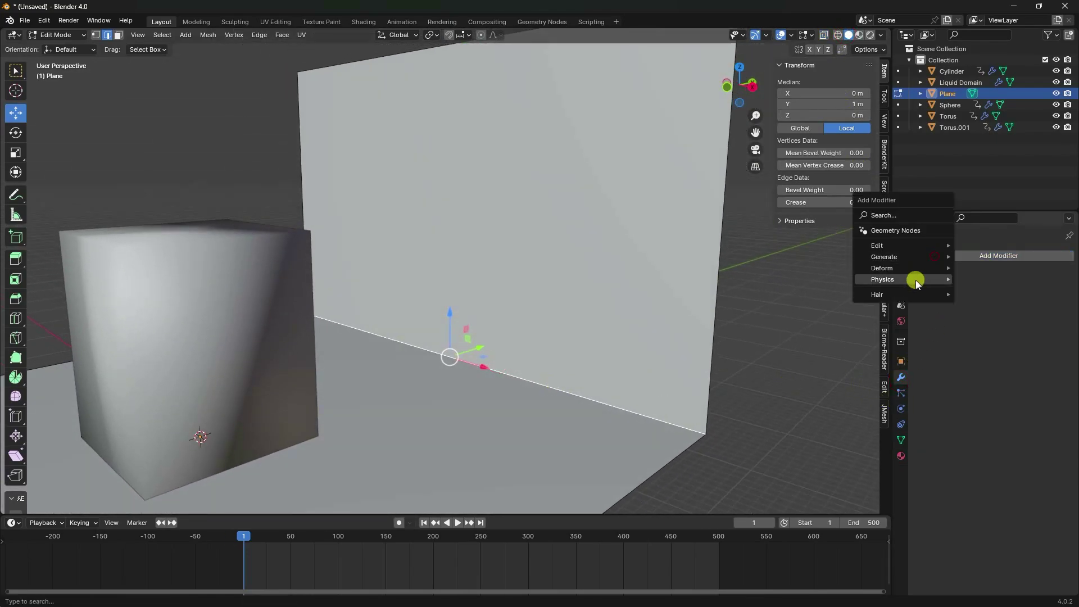
pyautogui.moveTo(912, 257)
pyautogui.click(990, 267)
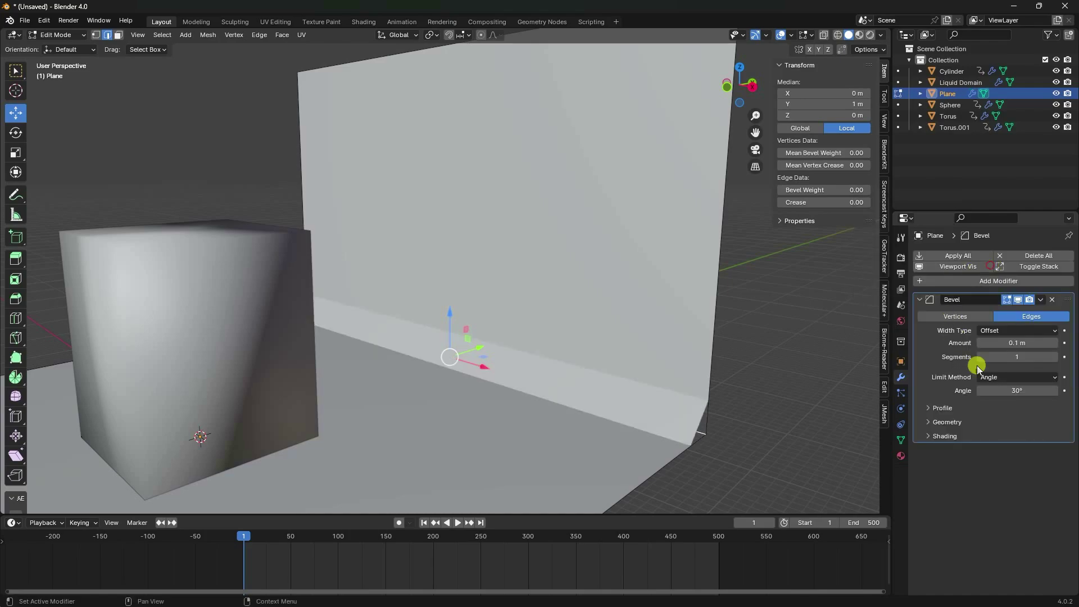
pyautogui.click(1022, 342)
pyautogui.press('Return')
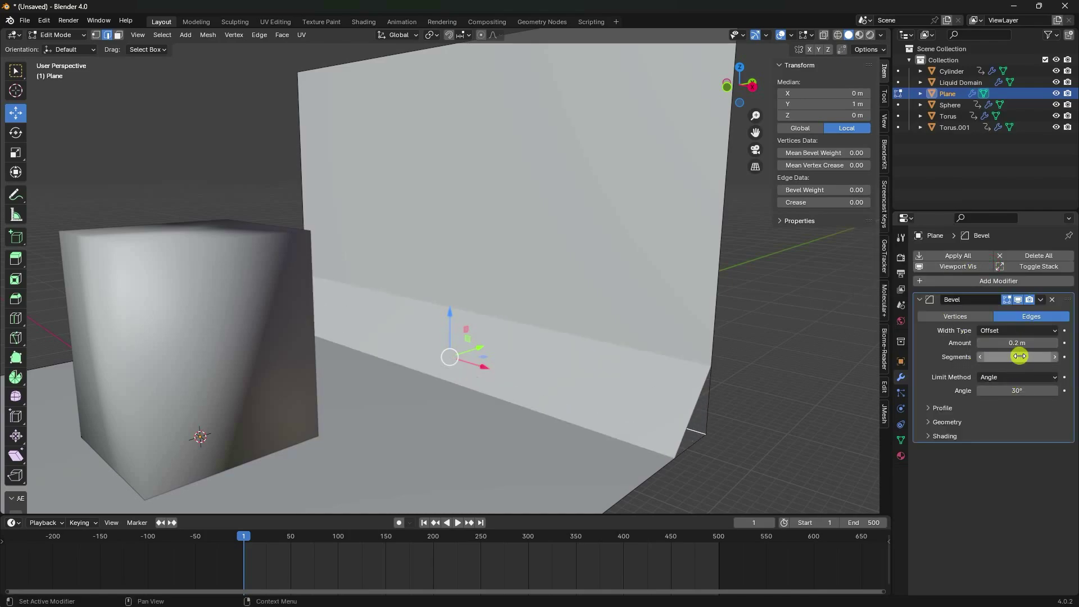
pyautogui.click(1020, 356)
pyautogui.write('40')
pyautogui.press('Return')
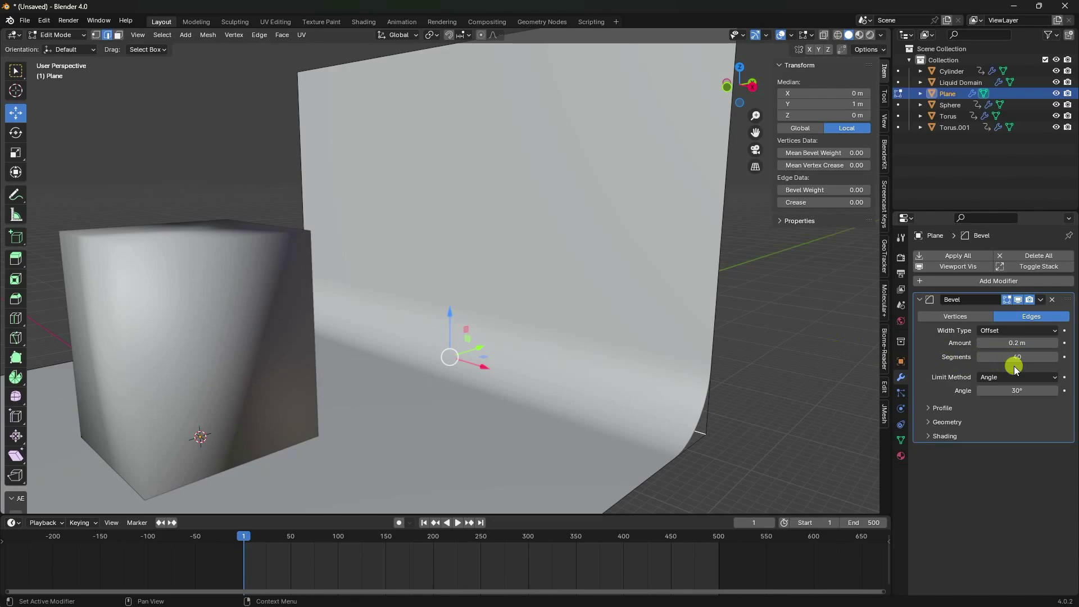
# Return to Object Mode and shade the backdrop plane smooth
pyautogui.click(60, 47)
pyautogui.click(59, 50)
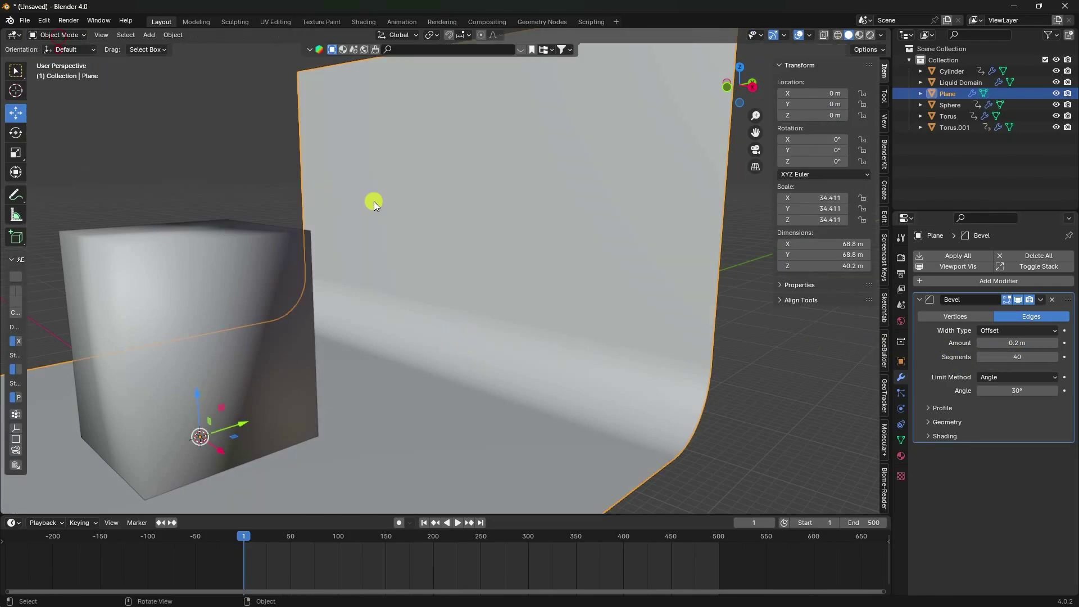
pyautogui.rightClick(373, 201)
pyautogui.click(393, 196)
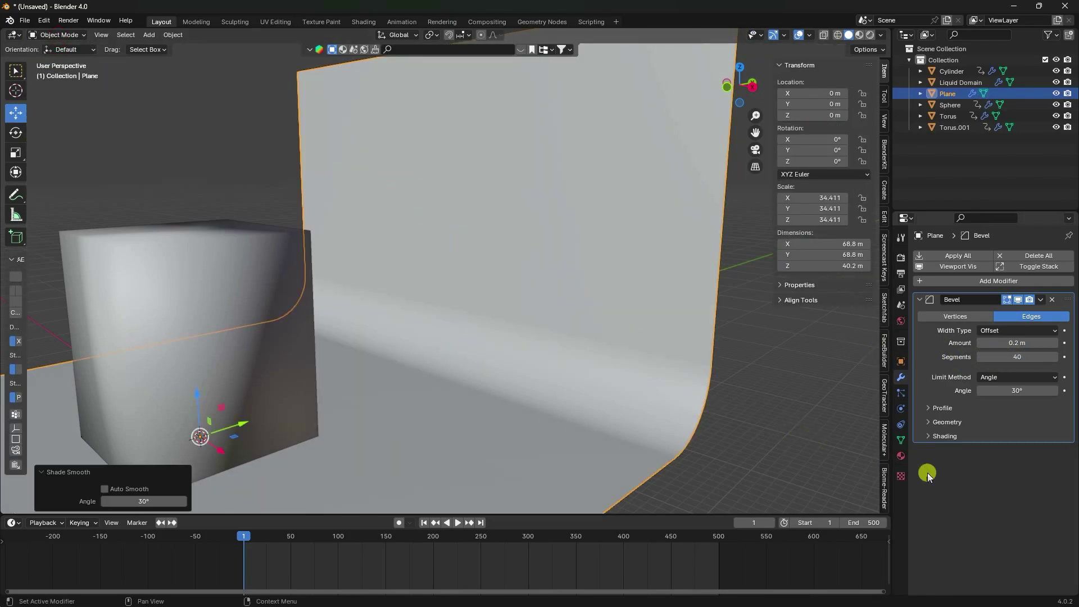
# Assign the existing BG Pnk material to the backdrop plane
pyautogui.click(901, 456)
pyautogui.click(922, 304)
pyautogui.click(942, 328)
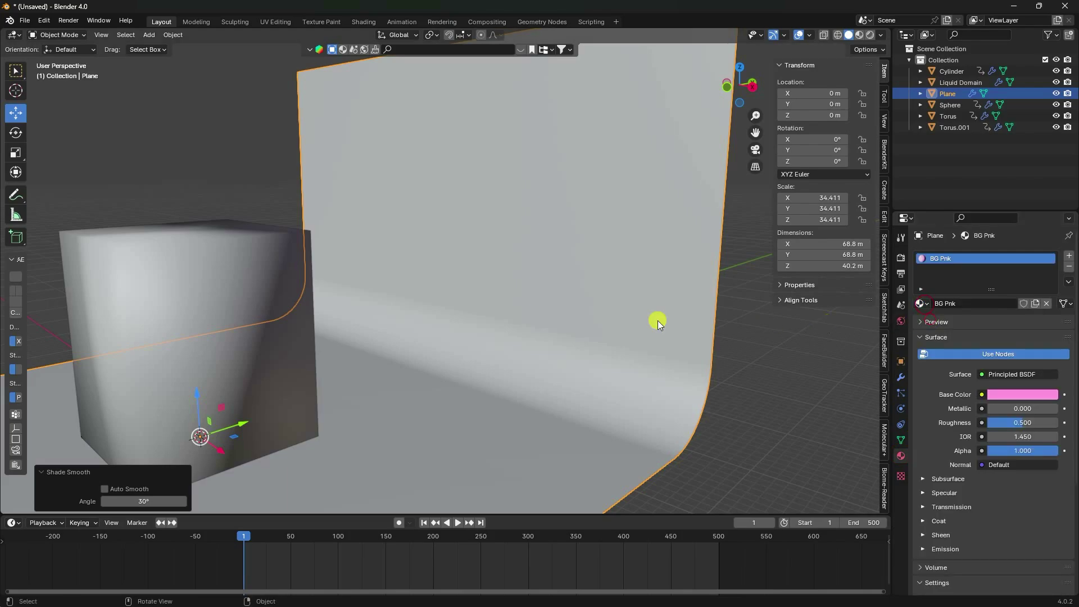
# Replace the Liquid Domain's material with the existing Lolly Pop Candy material and switch the asset search to materials
pyautogui.scroll(-5, 368, 318)
pyautogui.scroll(5, 368, 318)
pyautogui.moveTo(379, 326); pyautogui.dragTo(529, 315, button='middle')
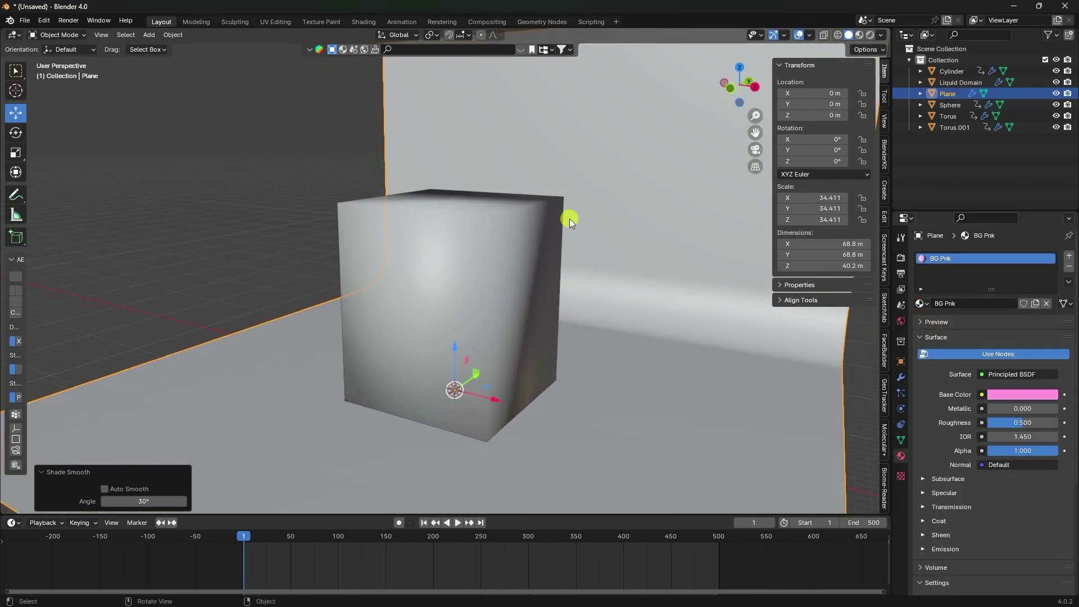
pyautogui.click(959, 82)
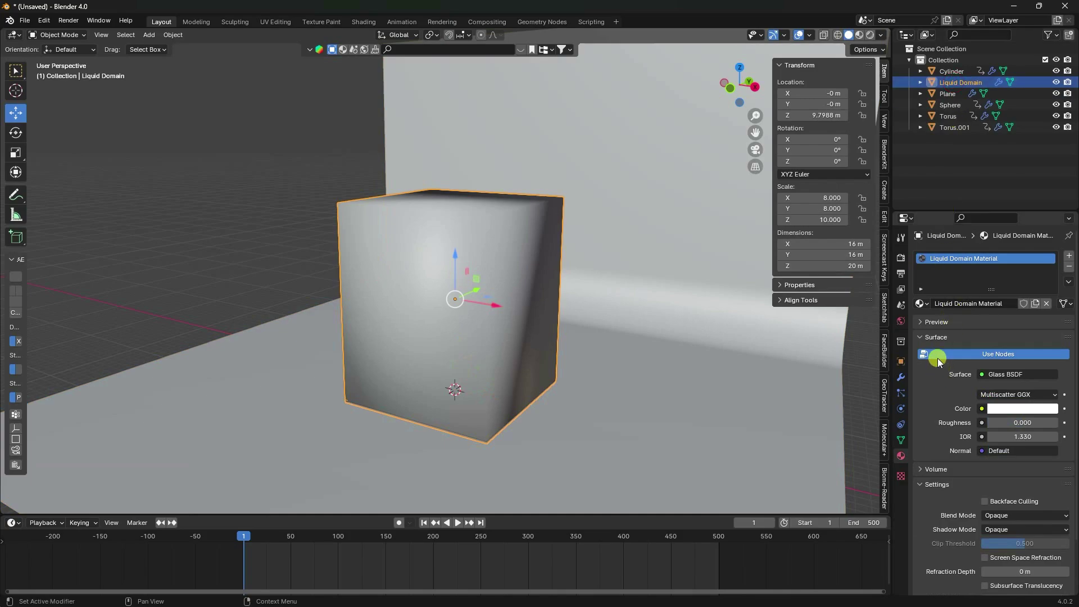
pyautogui.click(1069, 266)
pyautogui.click(922, 303)
pyautogui.scroll(-5, 955, 348)
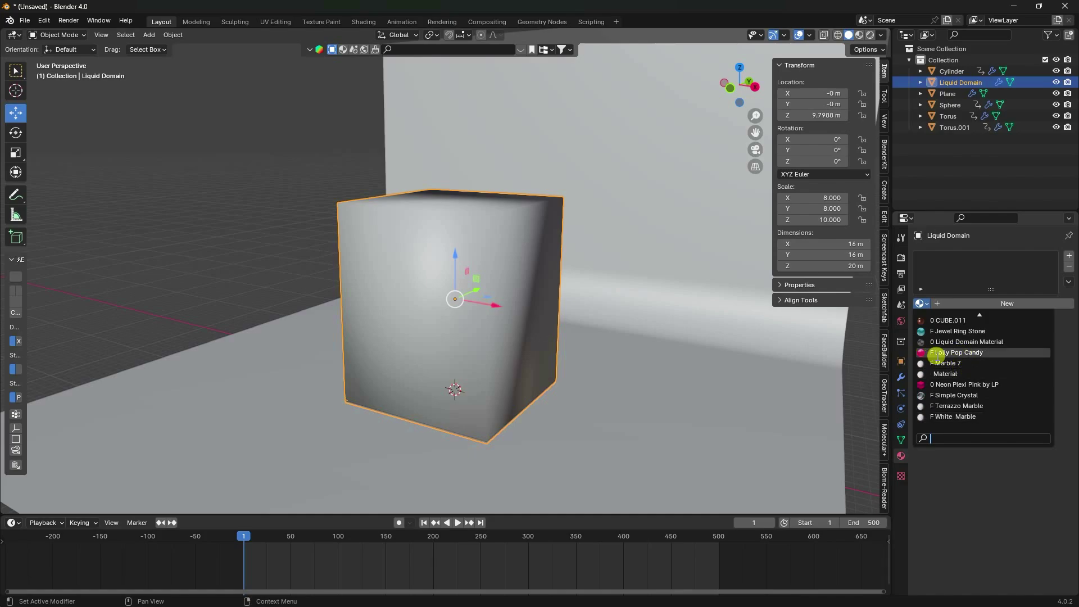
pyautogui.click(963, 352)
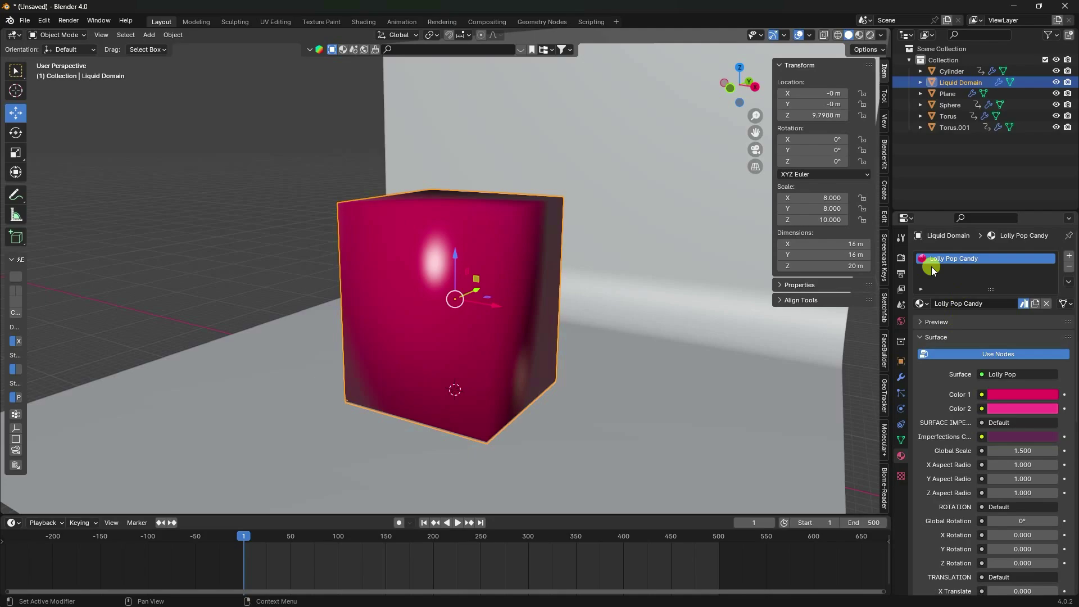
pyautogui.click(343, 51)
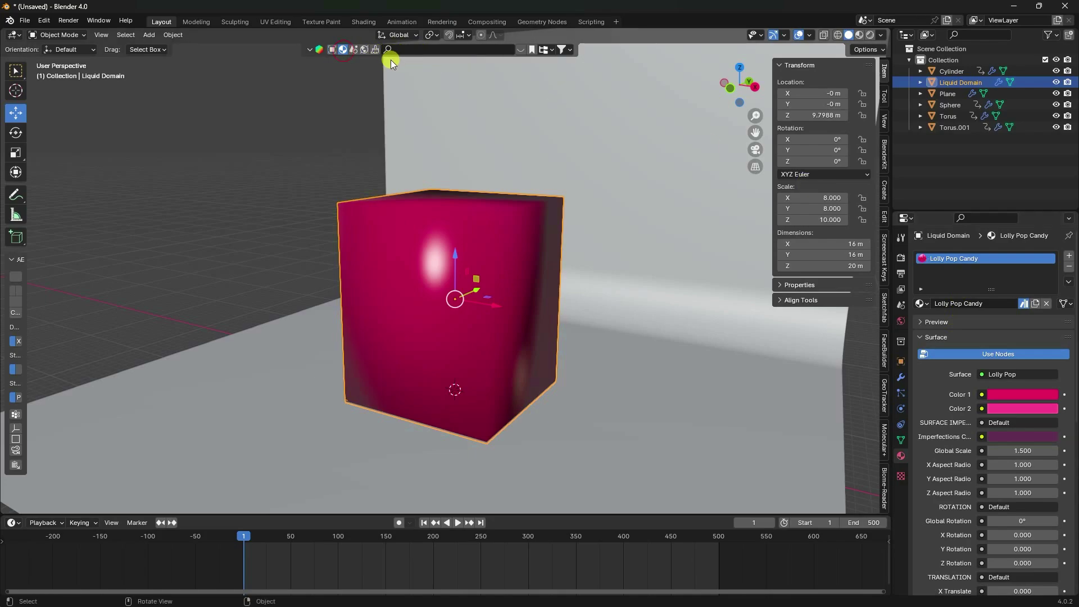
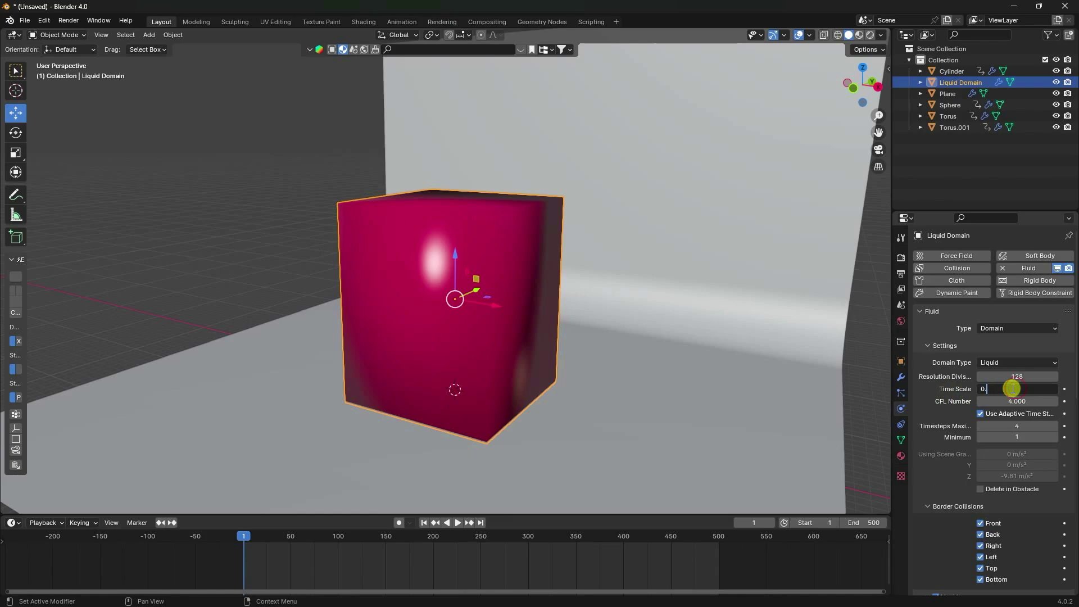
# Set the liquid domain's time scale to 0.8 and its CFL number to 2
pyautogui.press('Return')
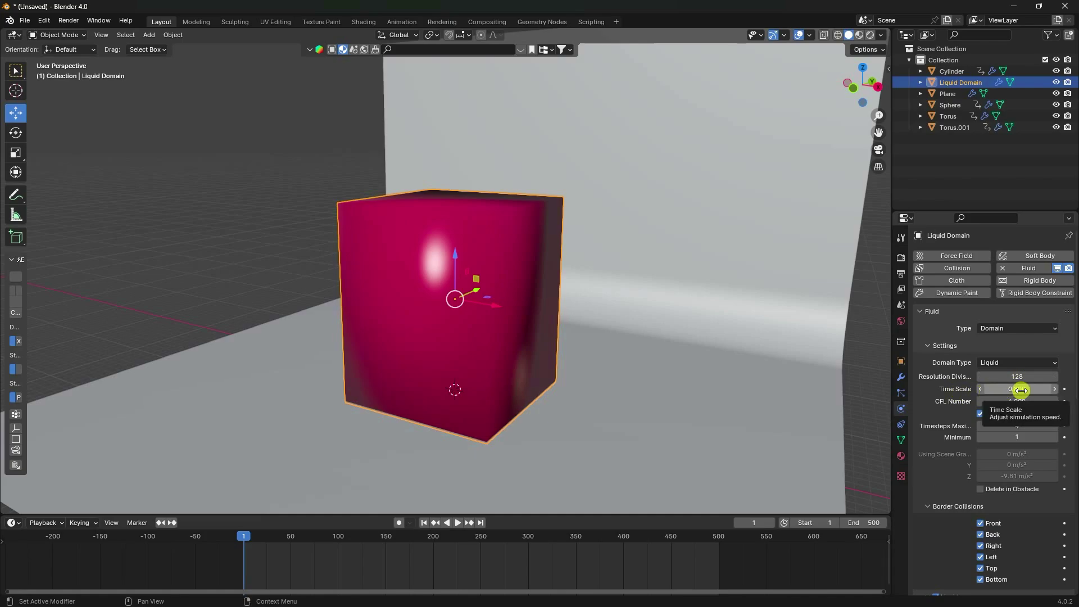
pyautogui.scroll(-7, 953, 405)
pyautogui.scroll(3, 954, 405)
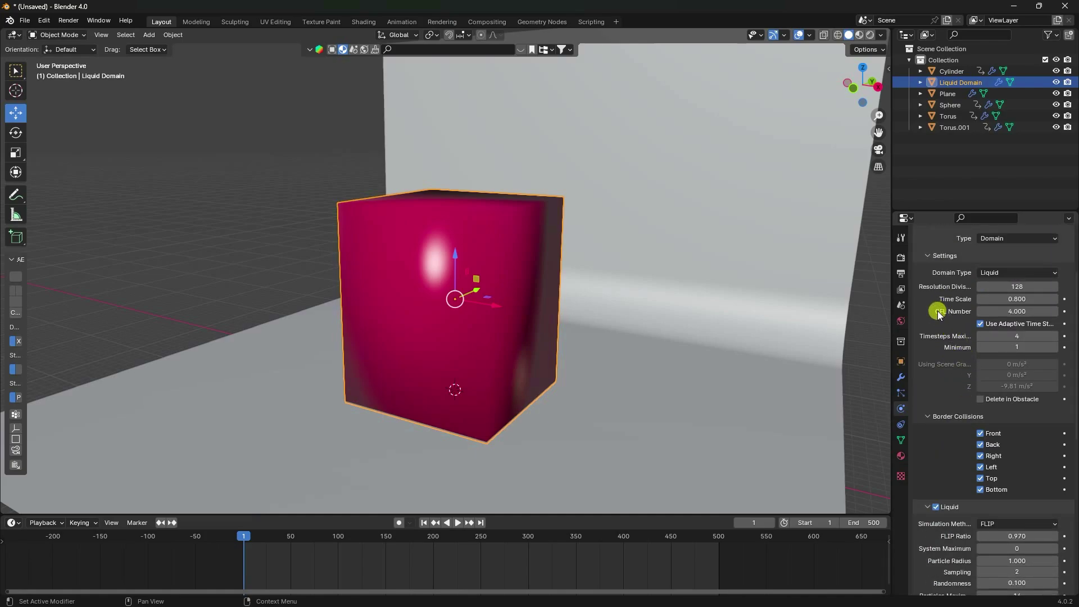
pyautogui.click(1028, 316)
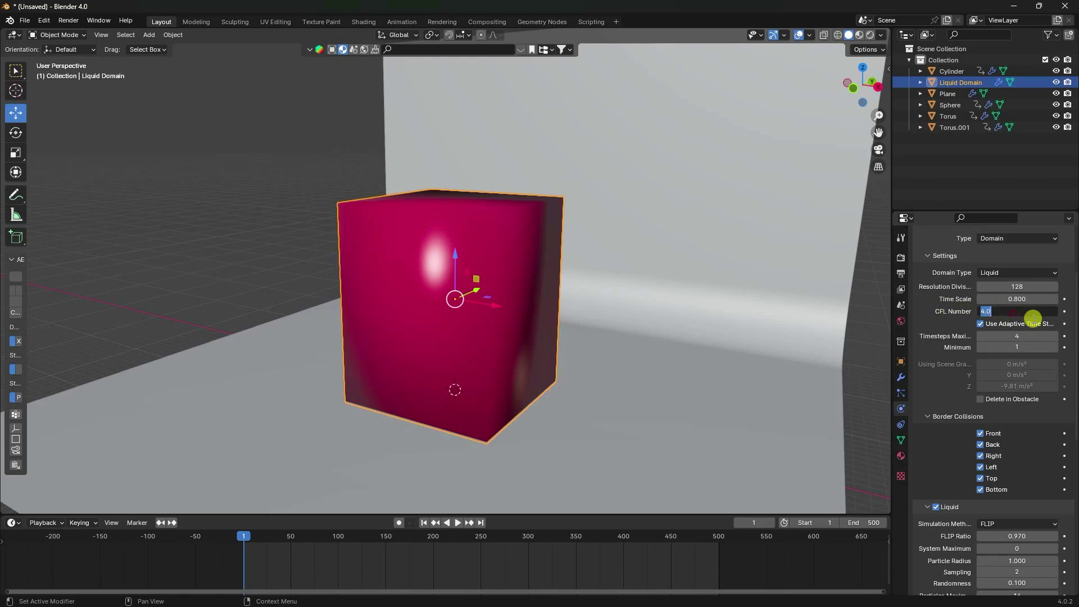
pyautogui.press('Return')
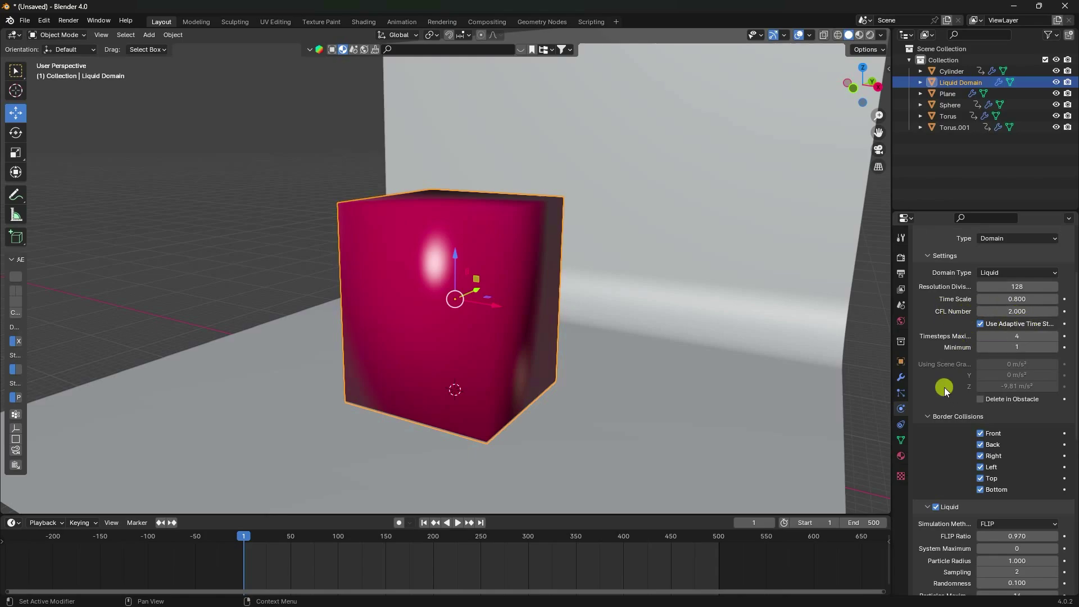
# Set the domain's liquid particle sampling to 5 and the narrow band width to 6
pyautogui.scroll(-5, 945, 385)
pyautogui.scroll(-4, 999, 444)
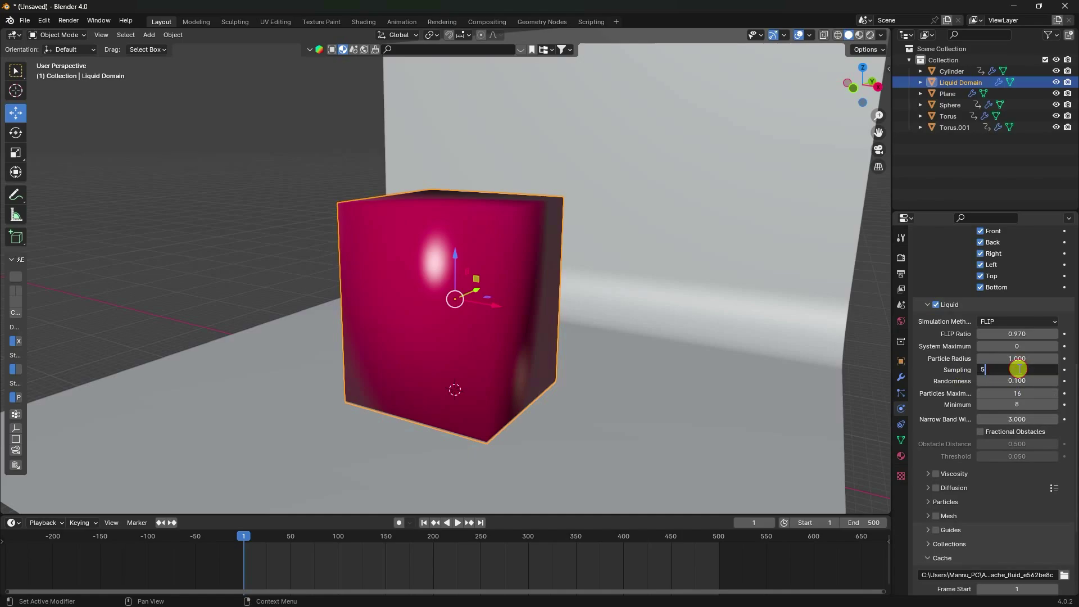
pyautogui.press('Return')
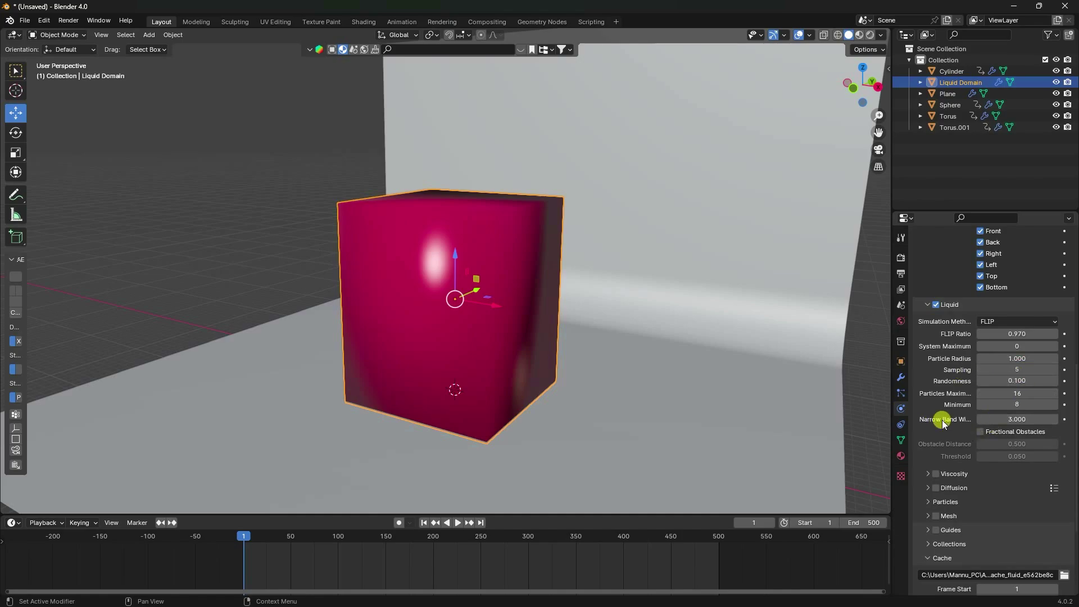
pyautogui.click(1016, 420)
pyautogui.write('6')
pyautogui.press('Return')
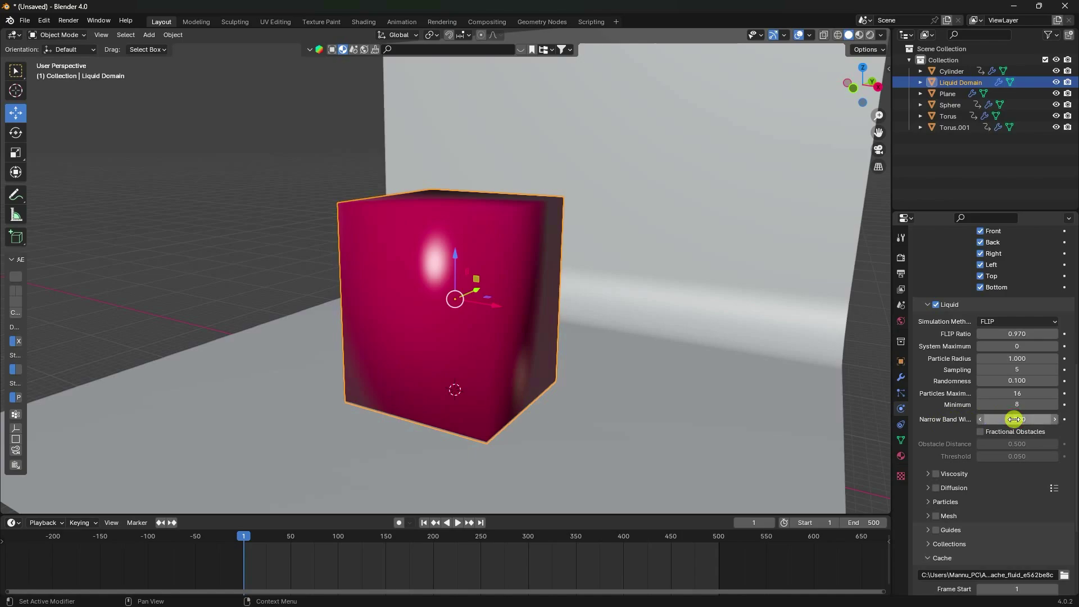
# Enable viscosity for the liquid domain with a strength of 0.003
pyautogui.click(933, 474)
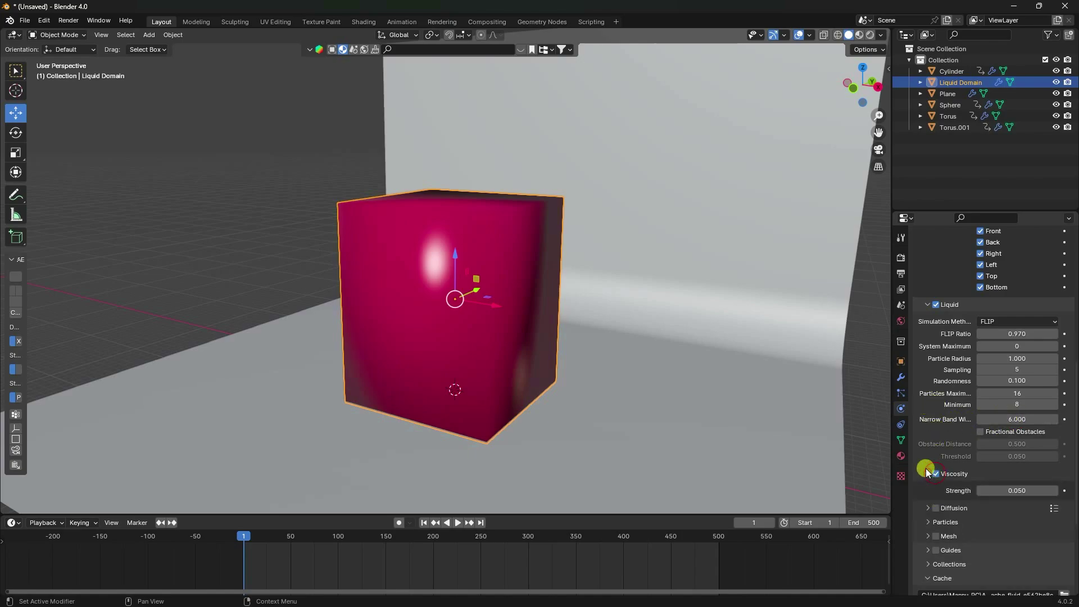
pyautogui.scroll(-5, 959, 509)
pyautogui.click(1006, 380)
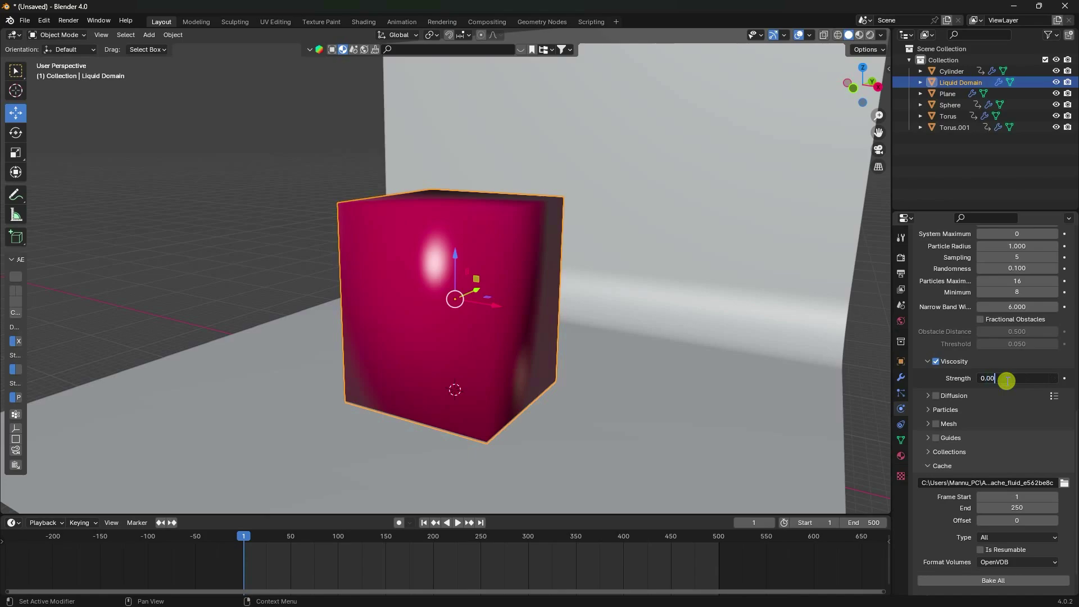
pyautogui.press('Return')
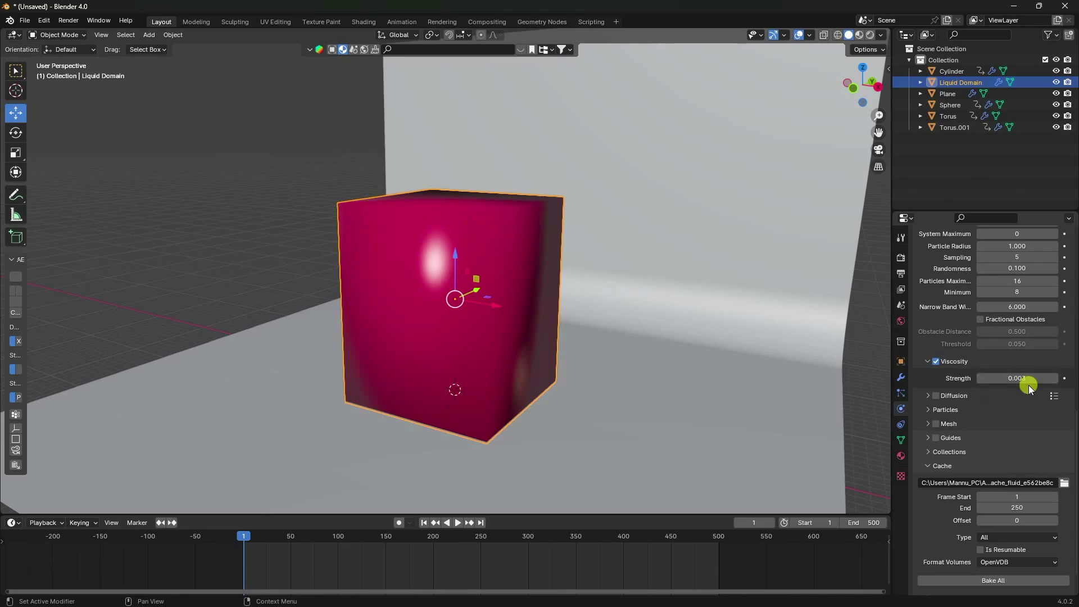
# Enable mesh generation for the liquid domain and set its positive smoothing to 2
pyautogui.click(939, 424)
pyautogui.click(936, 424)
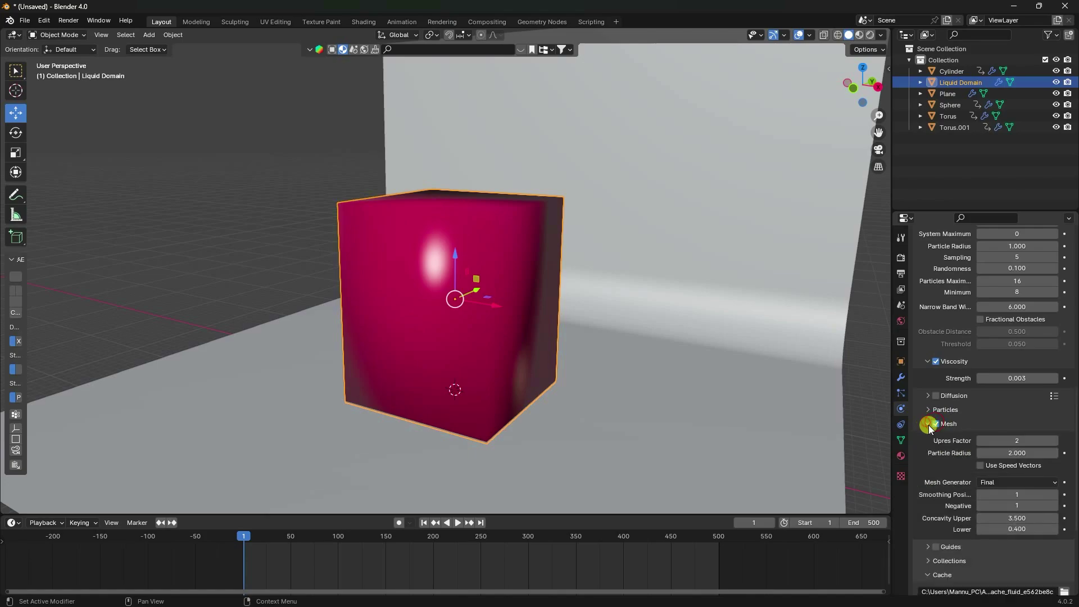
pyautogui.click(1018, 494)
pyautogui.write('2')
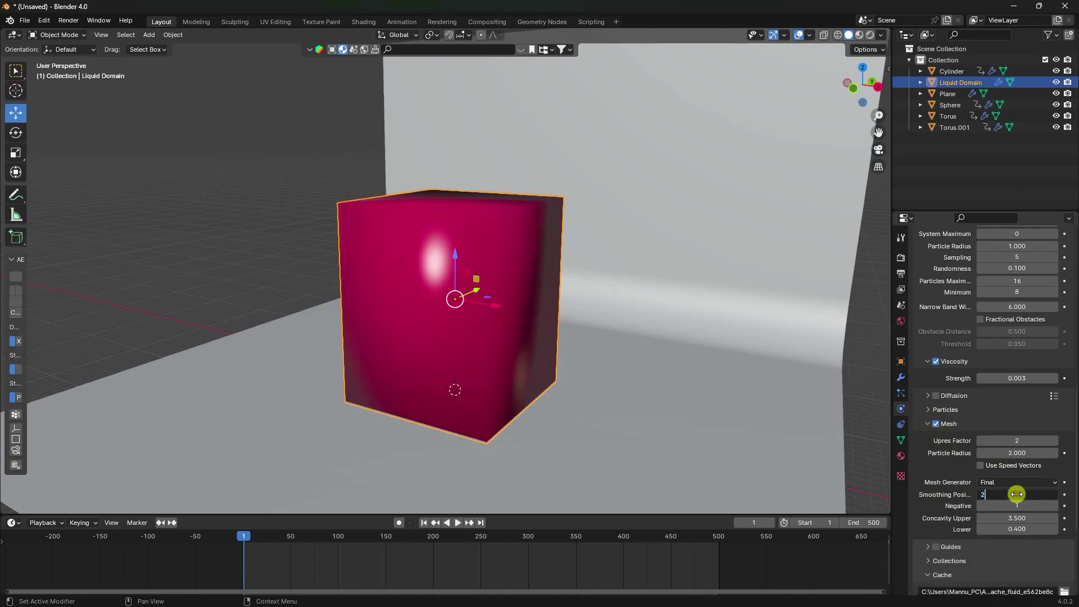
pyautogui.press('Return')
# Set the end frame of the fluid cache to 500
pyautogui.scroll(-5, 957, 471)
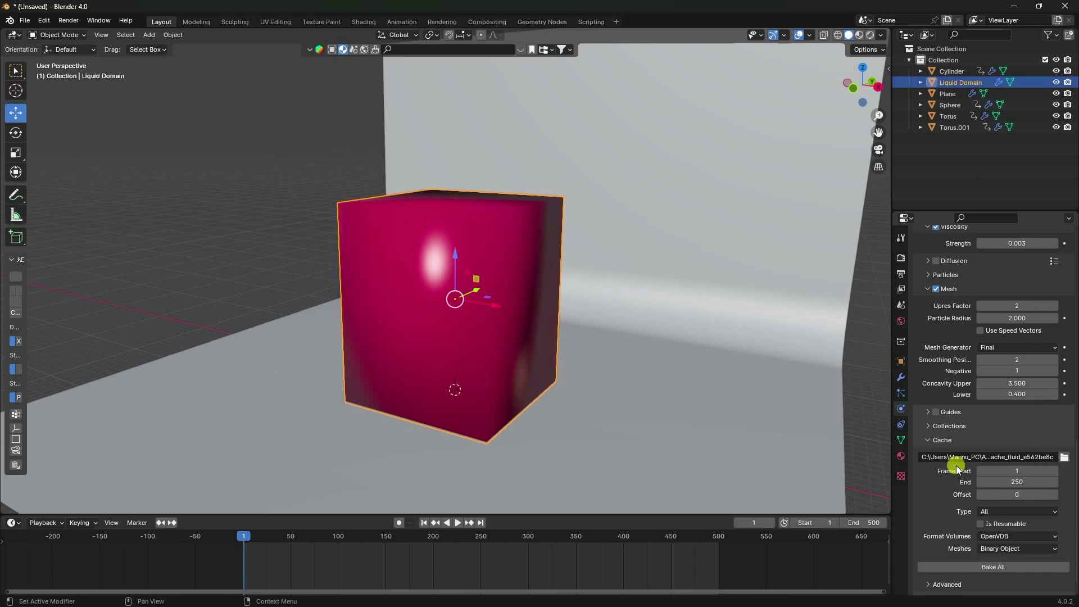
pyautogui.click(1020, 483)
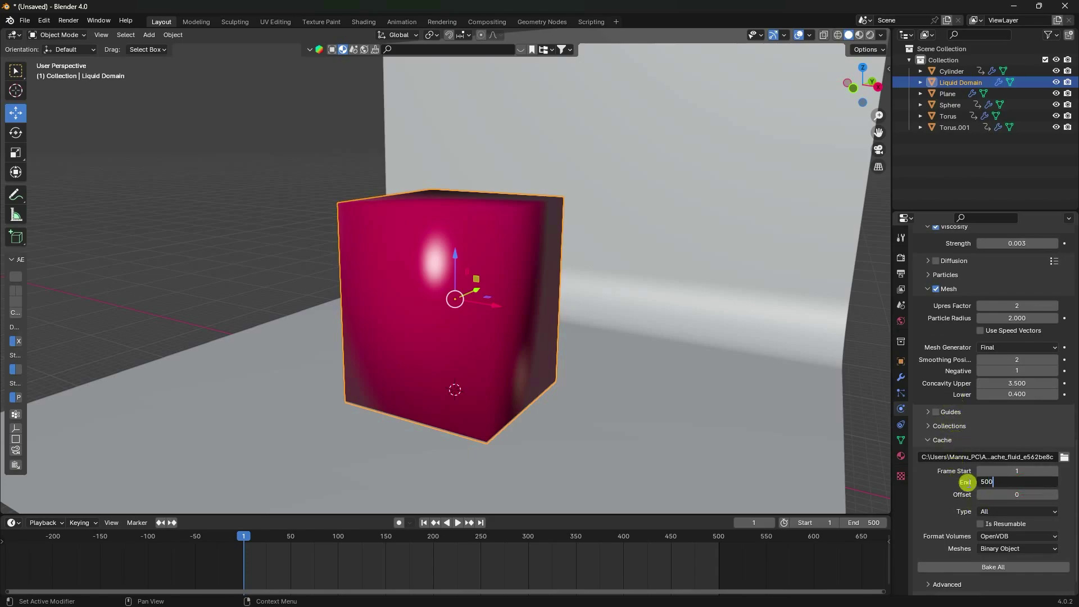
pyautogui.press('Return')
pyautogui.scroll(15, 965, 482)
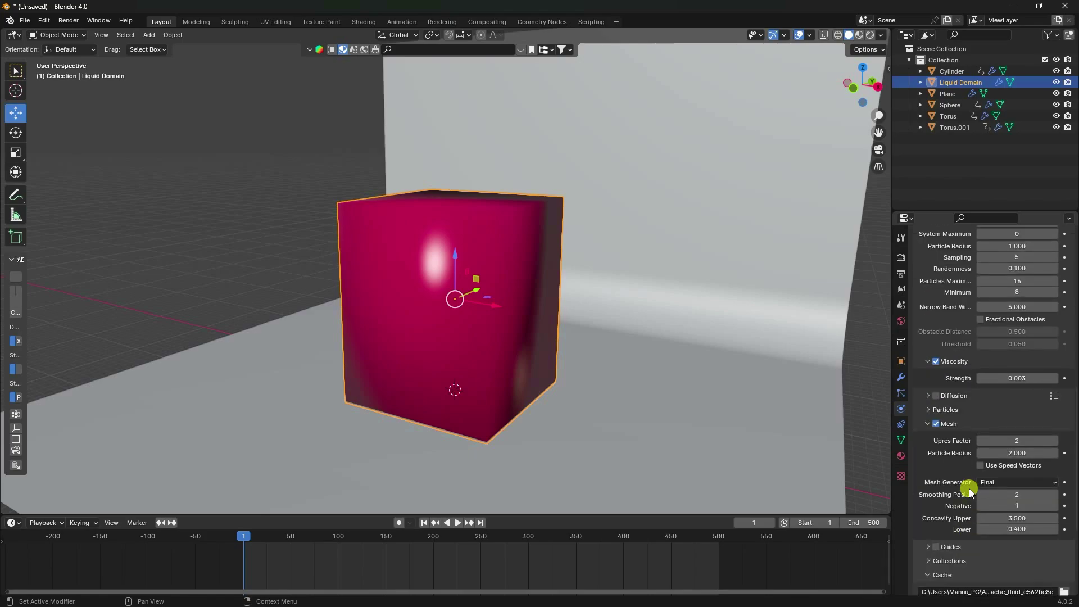
pyautogui.scroll(-15, 1001, 490)
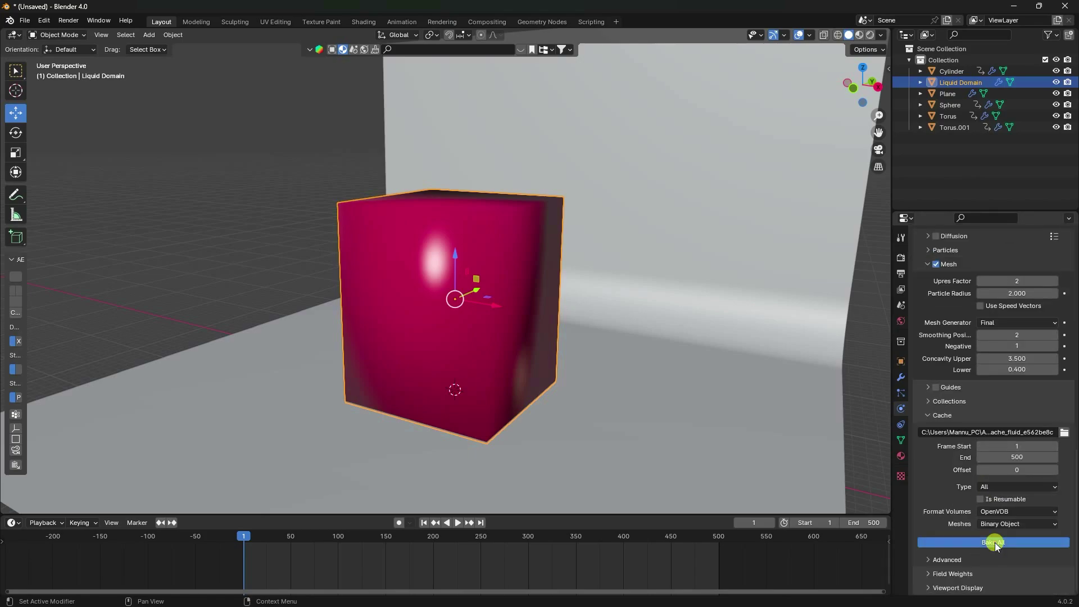
pyautogui.click(993, 544)
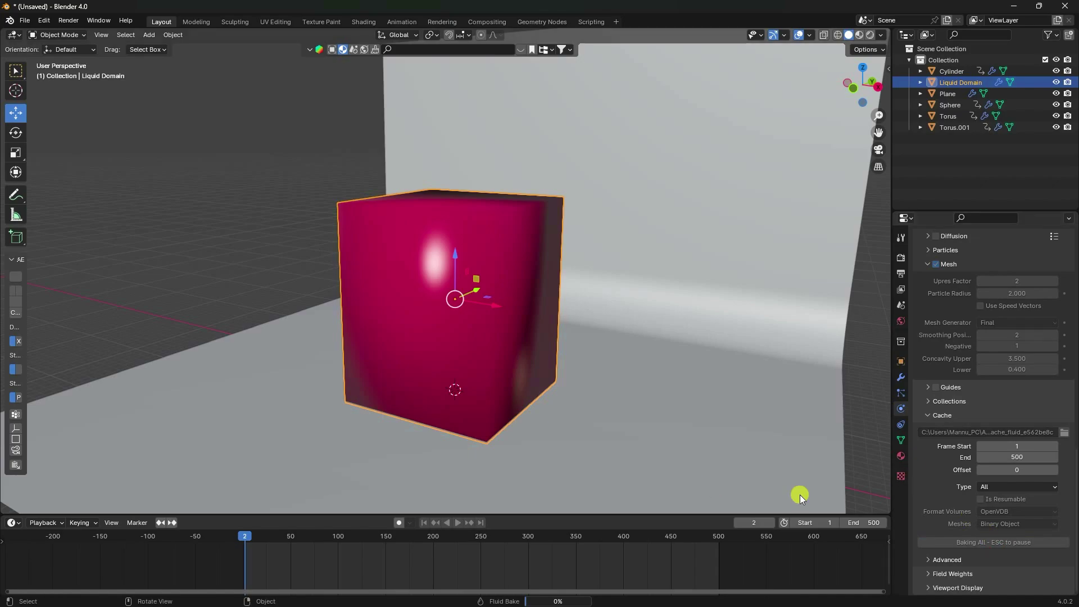
pyautogui.press('Escape')
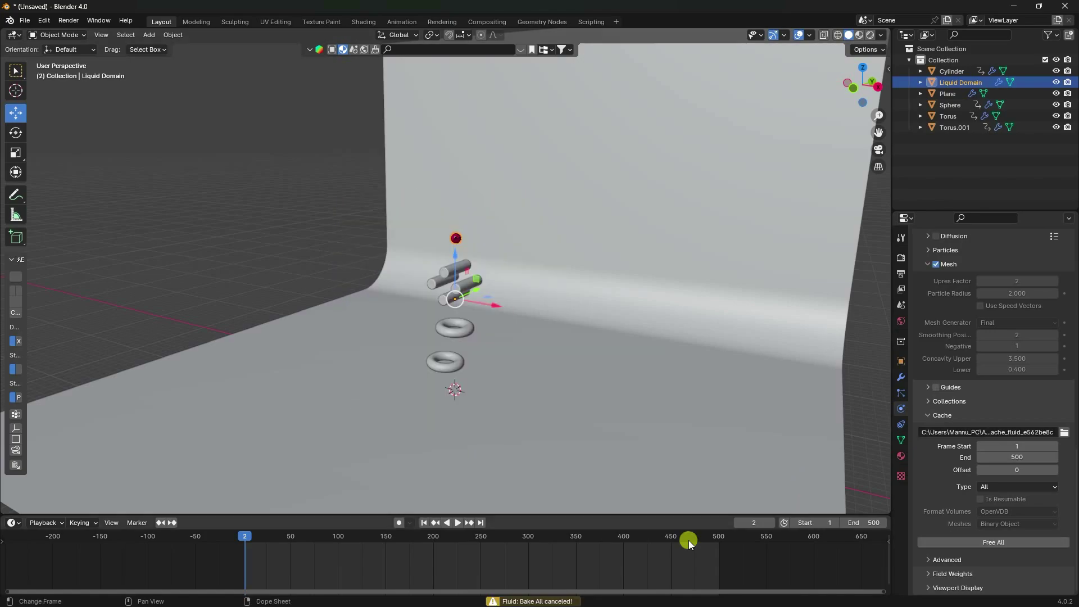
pyautogui.click(424, 523)
pyautogui.click(994, 542)
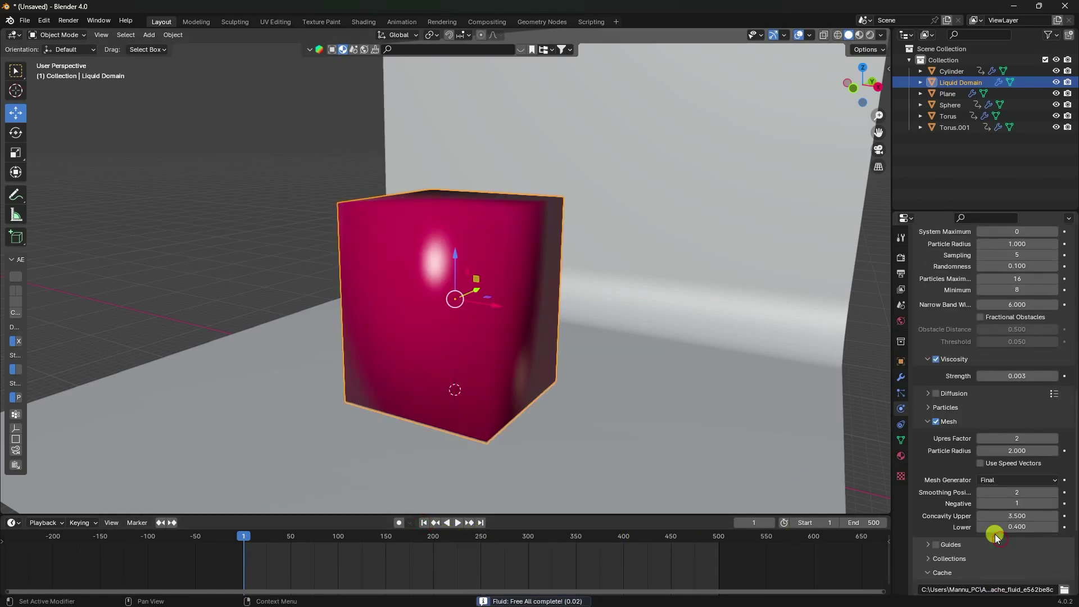
pyautogui.scroll(12, 997, 532)
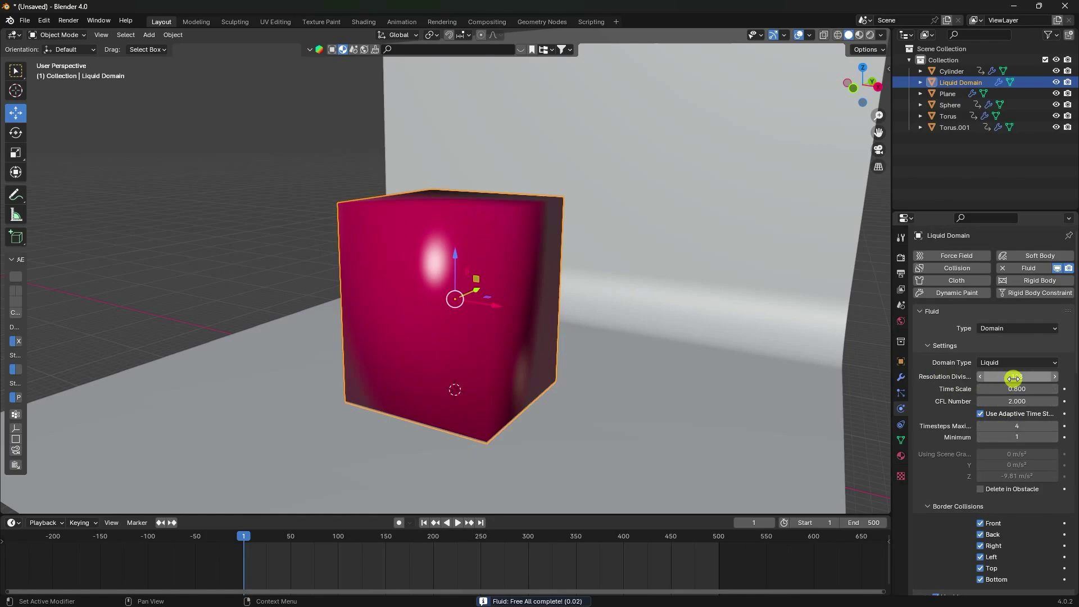
# Set the liquid domain's resolution divisions to 64 and bake the whole simulation, stopping the bake at frame 166
pyautogui.click(1014, 377)
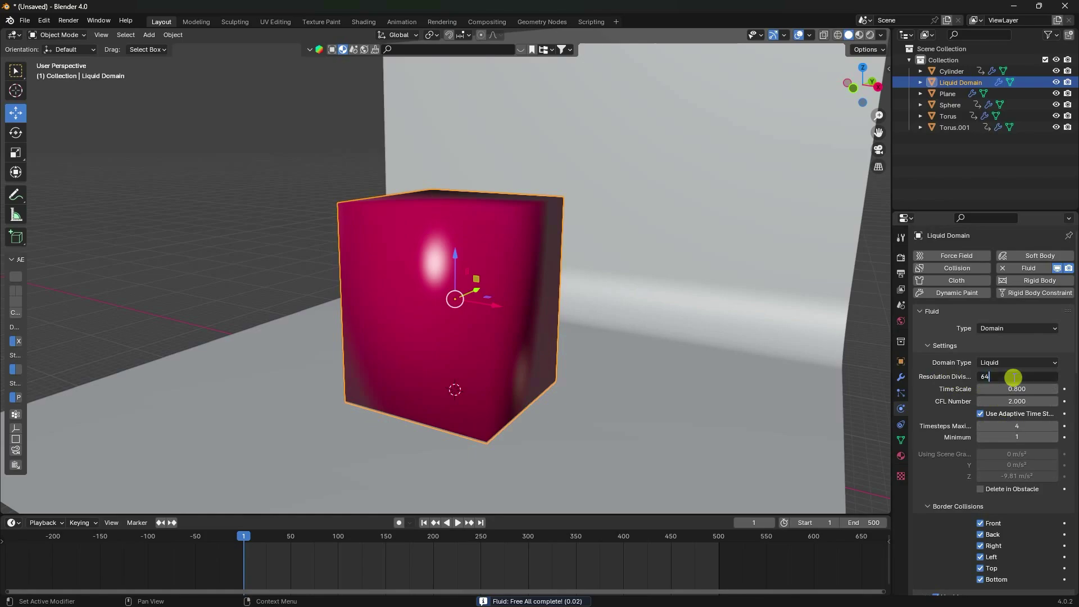
pyautogui.write('64')
pyautogui.press('Return')
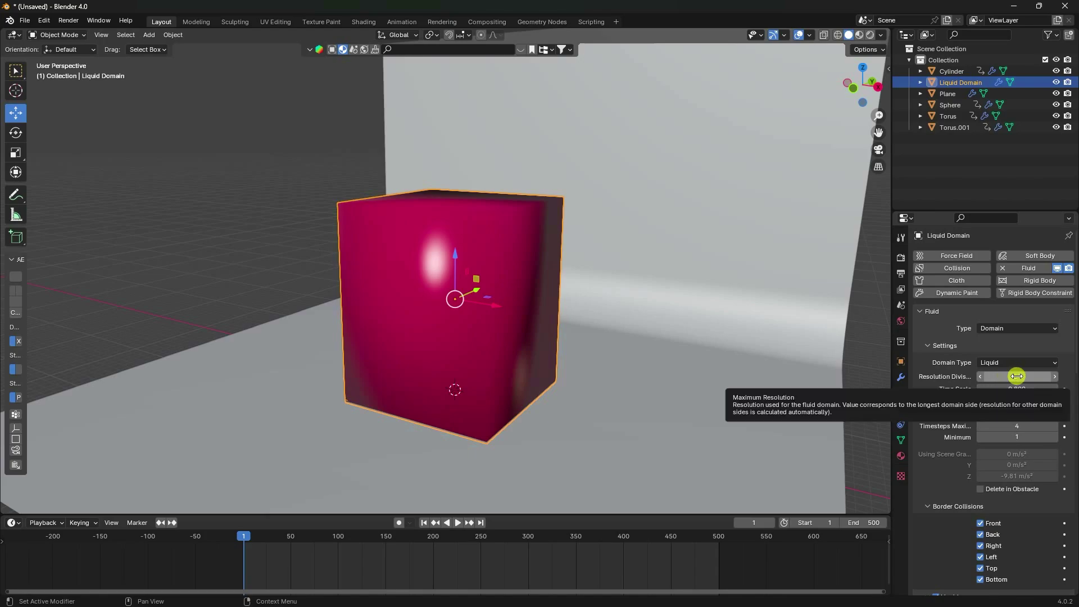
pyautogui.scroll(-15, 970, 447)
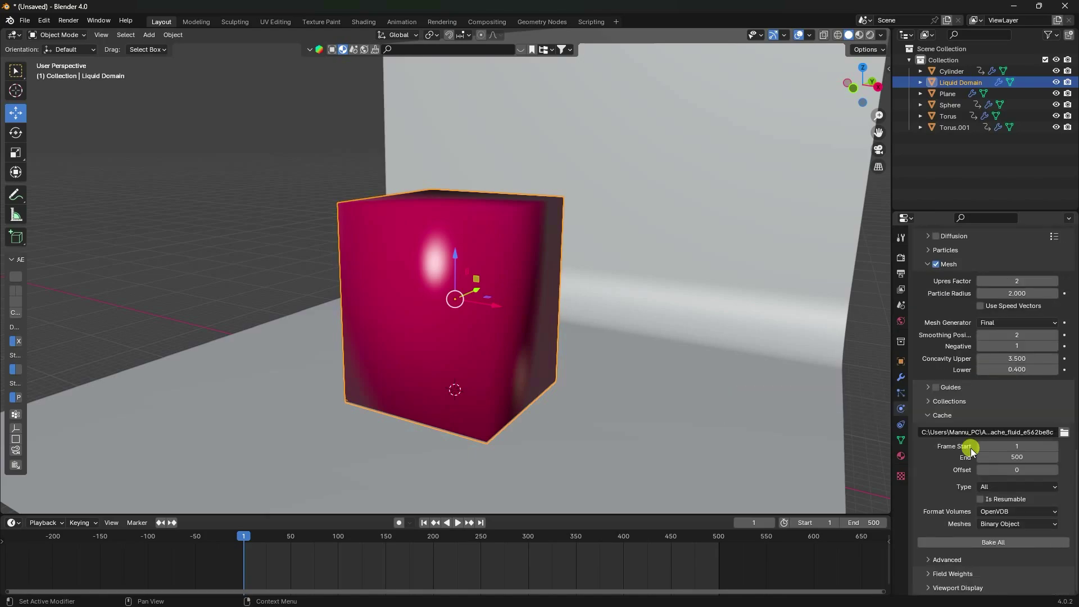
pyautogui.click(993, 540)
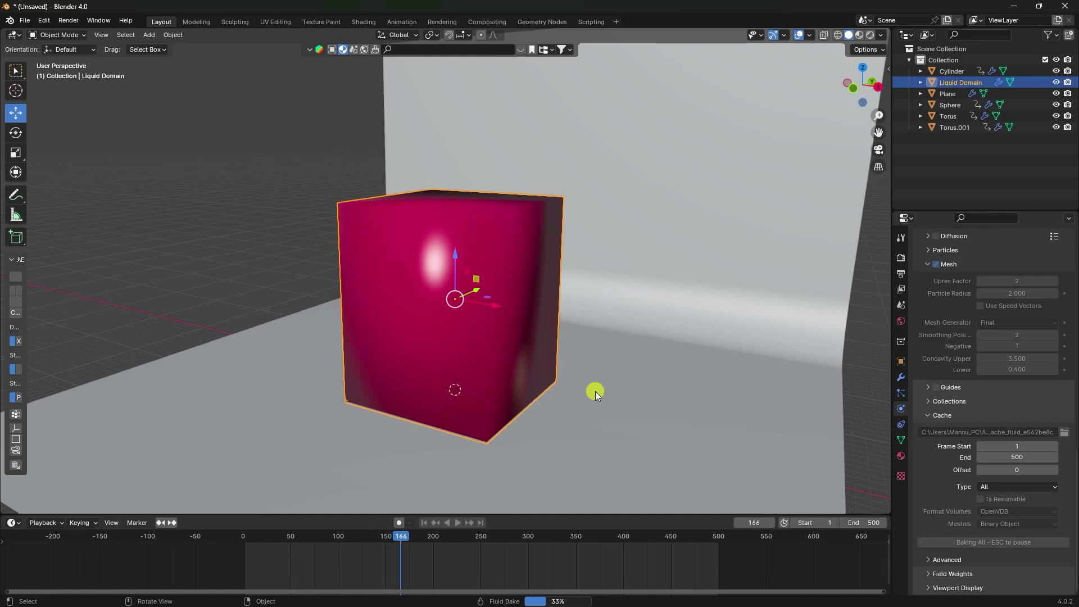
pyautogui.press('Escape')
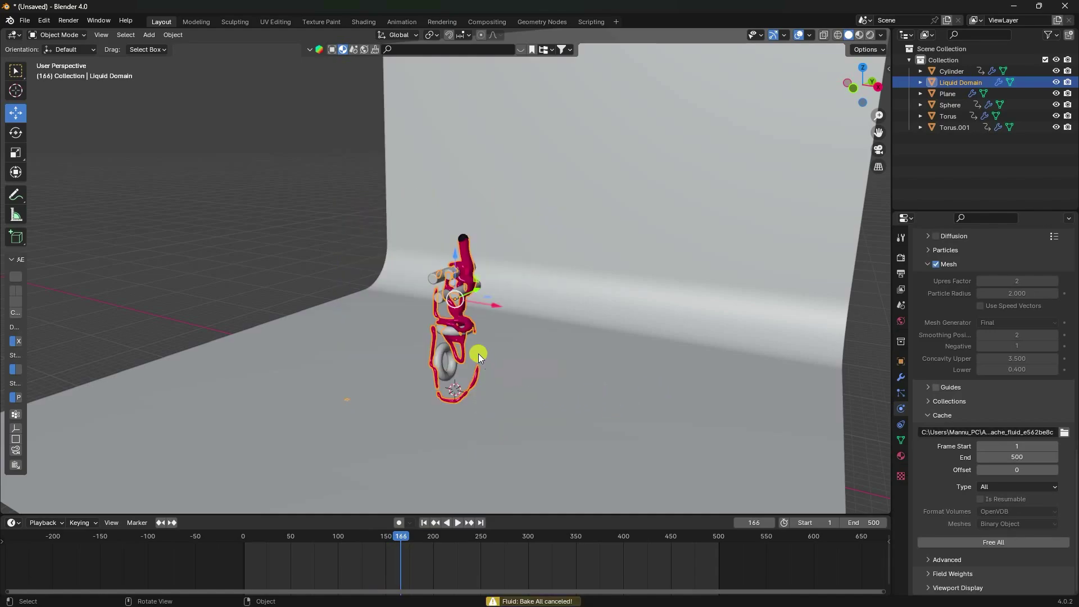
# Play the baked liquid from the first frame and examine up close how it flows around the cylinders and upper torus
pyautogui.scroll(5, 479, 355)
pyautogui.moveTo(479, 356); pyautogui.dragTo(451, 482, button='middle')
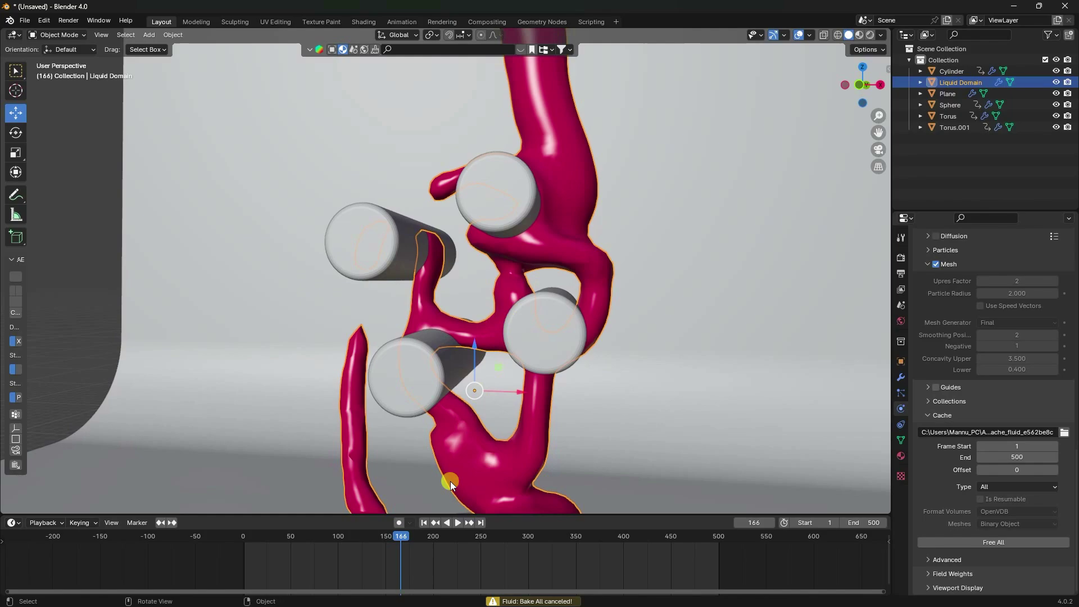
pyautogui.click(426, 523)
pyautogui.click(457, 523)
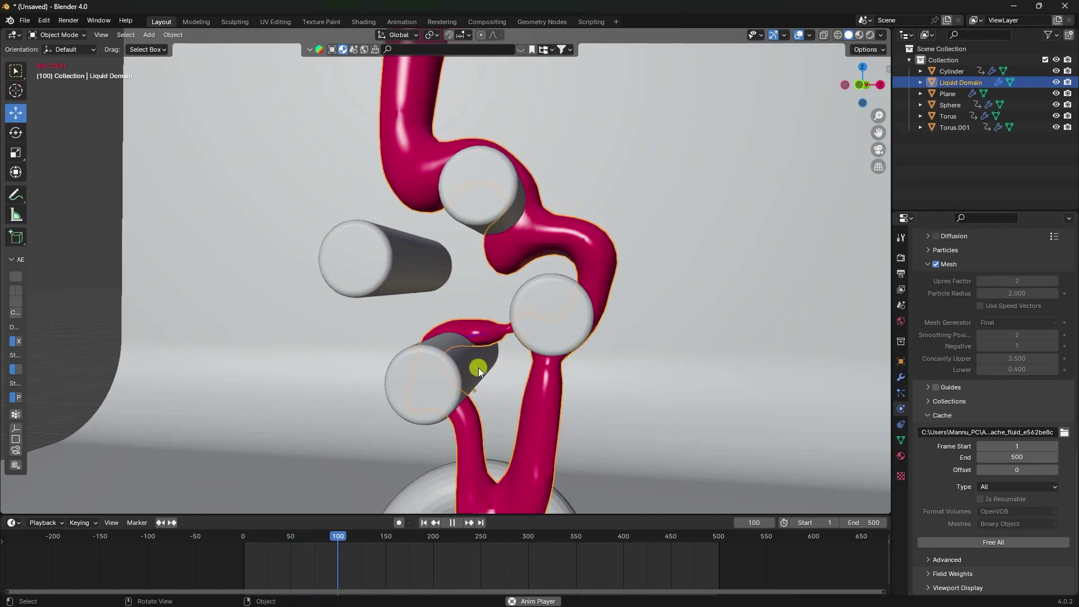
pyautogui.click(453, 523)
pyautogui.keyDown('shift'); pyautogui.moveTo(444, 450); pyautogui.dragTo(466, 295, button='middle'); pyautogui.keyUp('shift')
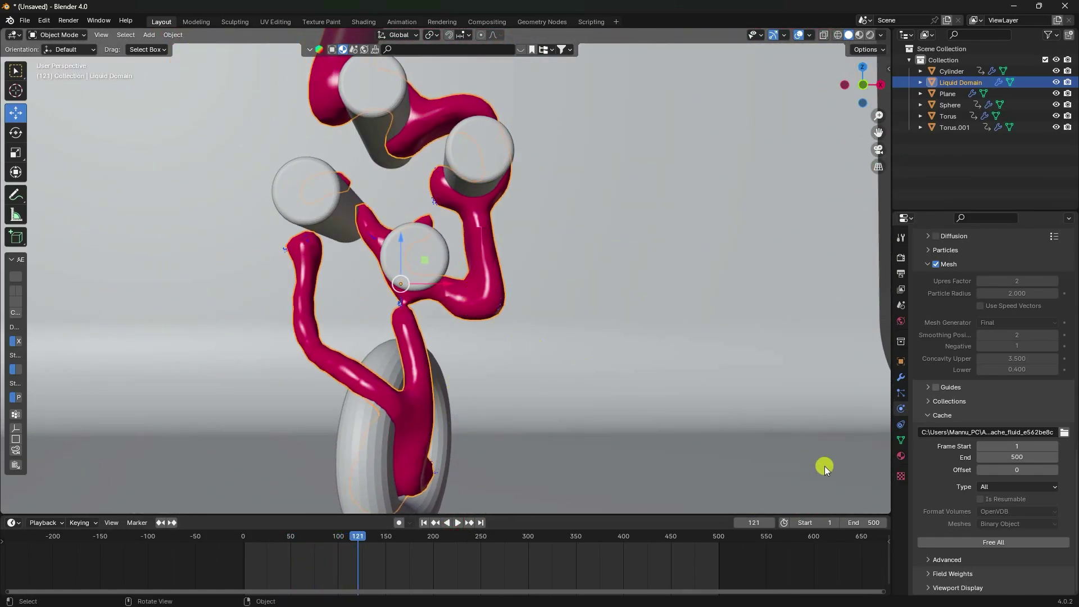
pyautogui.scroll(15, 983, 494)
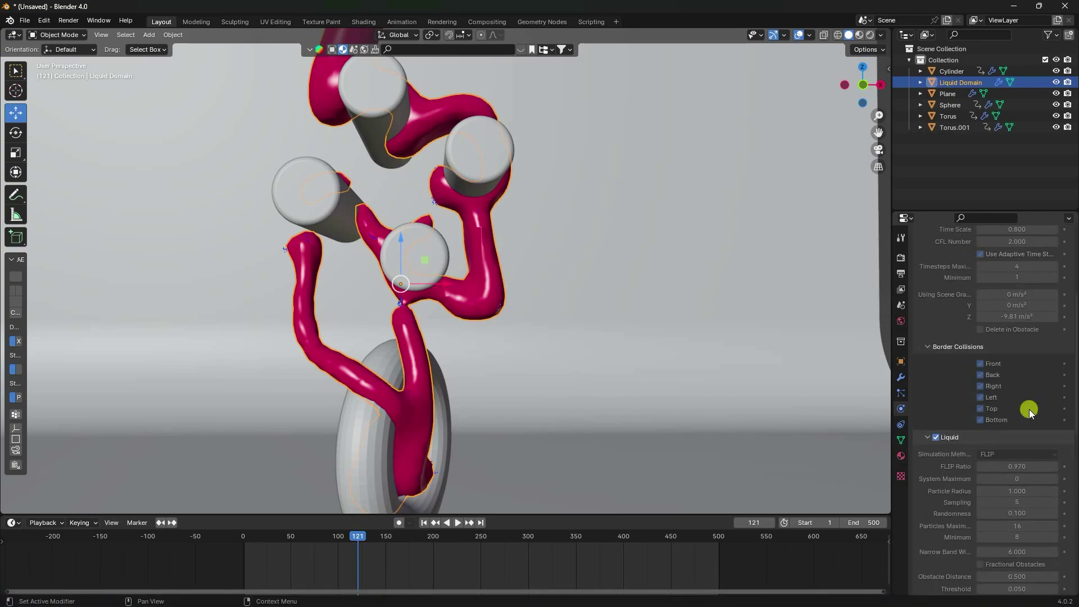
pyautogui.scroll(7, 1029, 409)
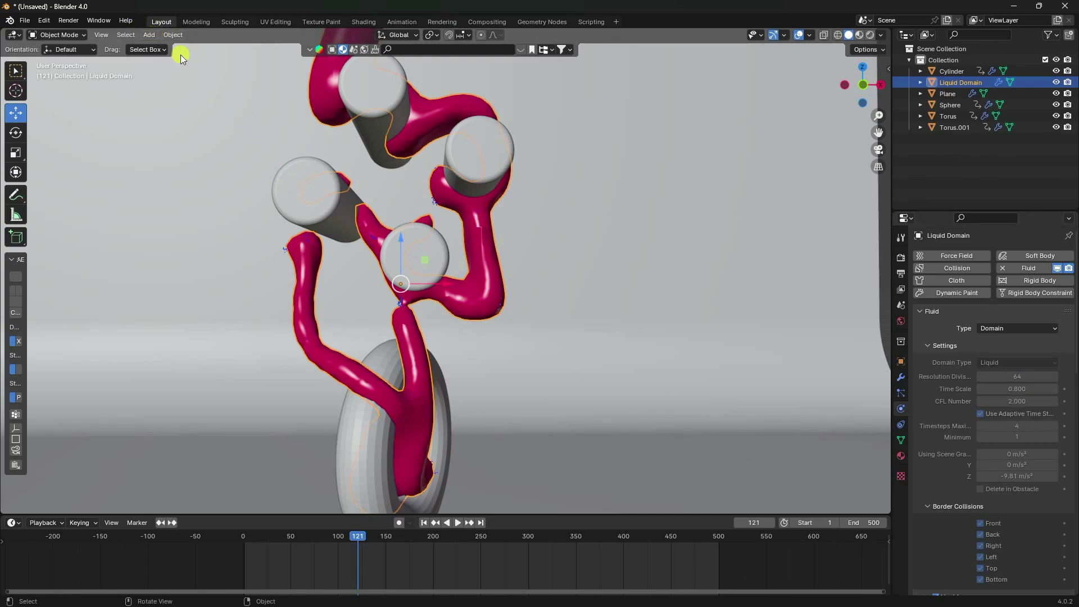
# Add a camera, move it to about Y -15.5 m and Z 6.5 m, and look through it
pyautogui.click(148, 35)
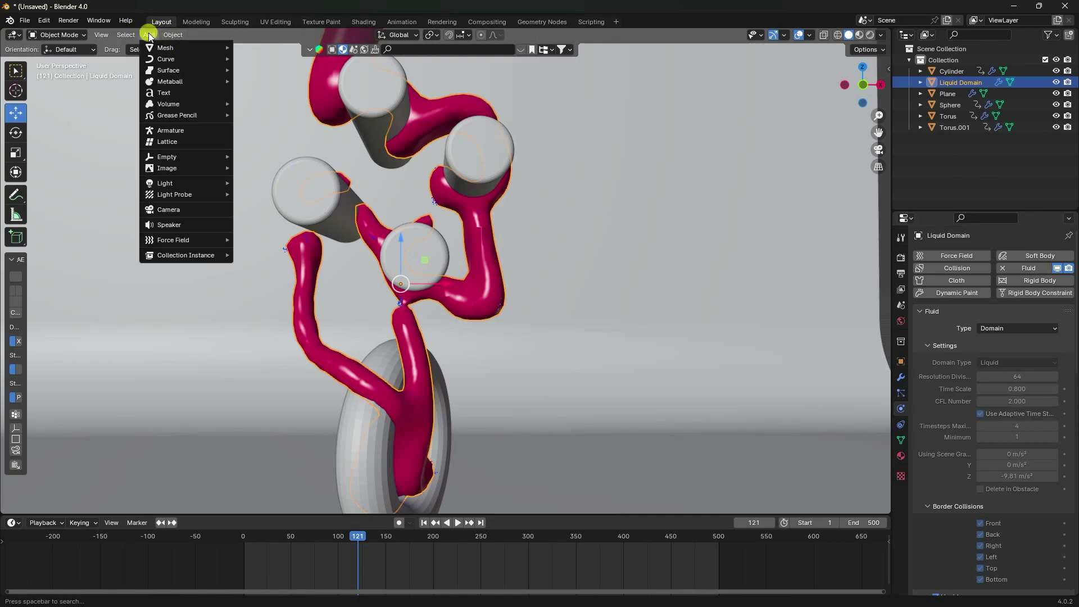
pyautogui.click(174, 210)
pyautogui.scroll(-6, 363, 222)
pyautogui.moveTo(363, 221)
pyautogui.mouseDown(button='middle')
pyautogui.moveTo(305, 260)
pyautogui.moveTo(384, 219)
pyautogui.mouseUp(button='middle')
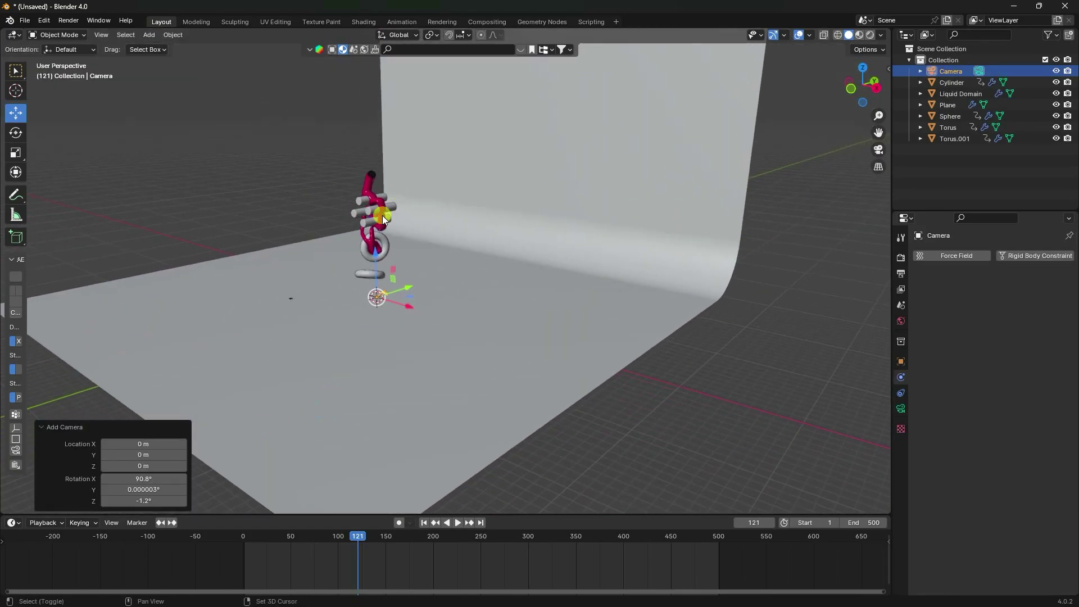
pyautogui.moveTo(404, 288); pyautogui.dragTo(262, 235)
pyautogui.press('KP_0')
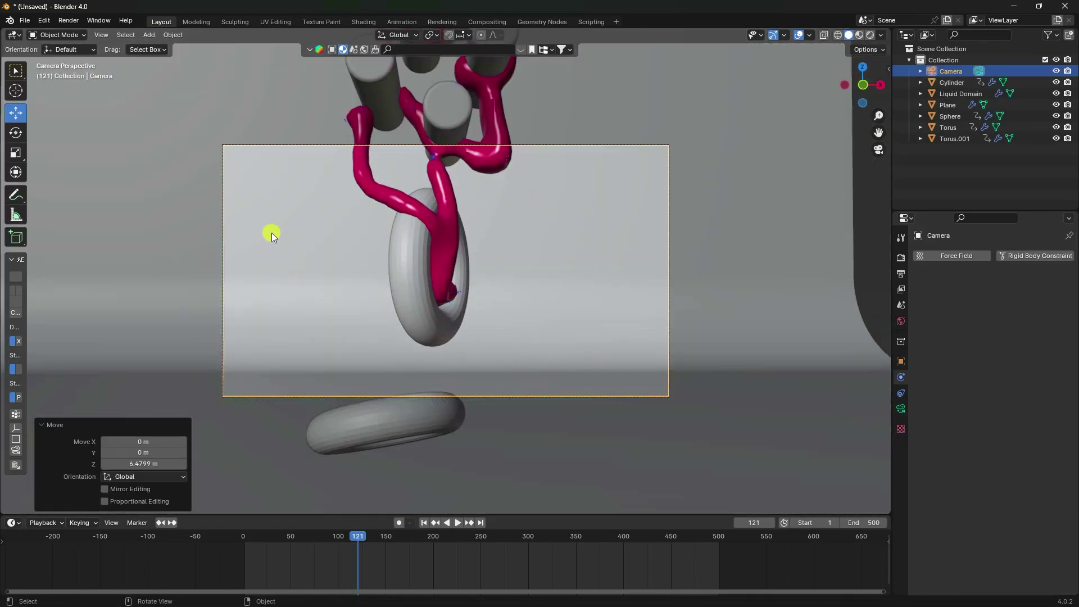
# Apply smooth shading to the upper and lower tori
pyautogui.click(422, 286)
pyautogui.rightClick(406, 266)
pyautogui.click(403, 257)
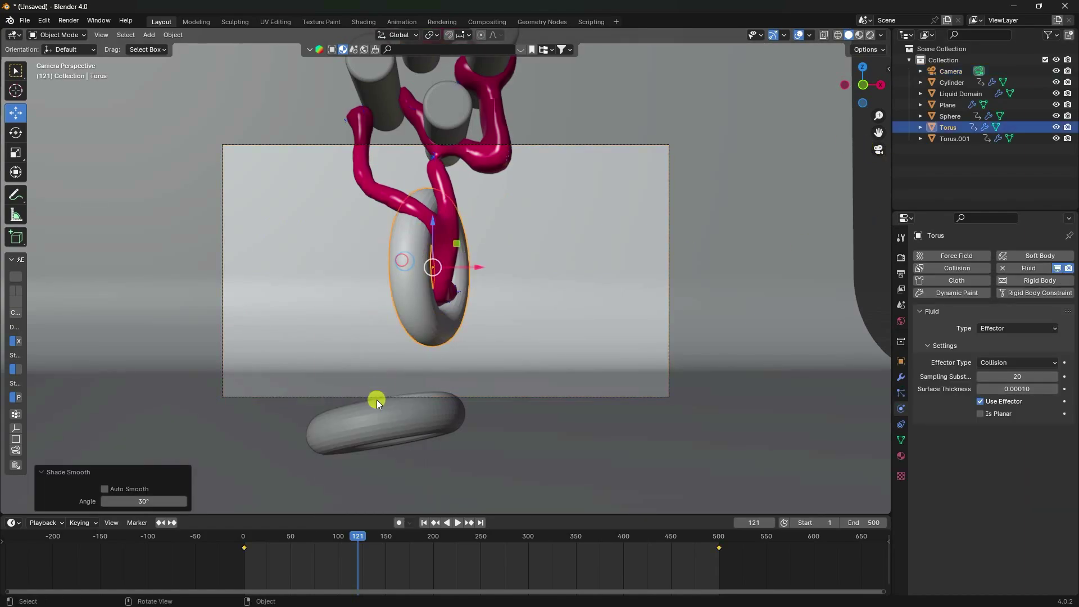
pyautogui.click(378, 410)
pyautogui.rightClick(379, 413)
pyautogui.click(334, 333)
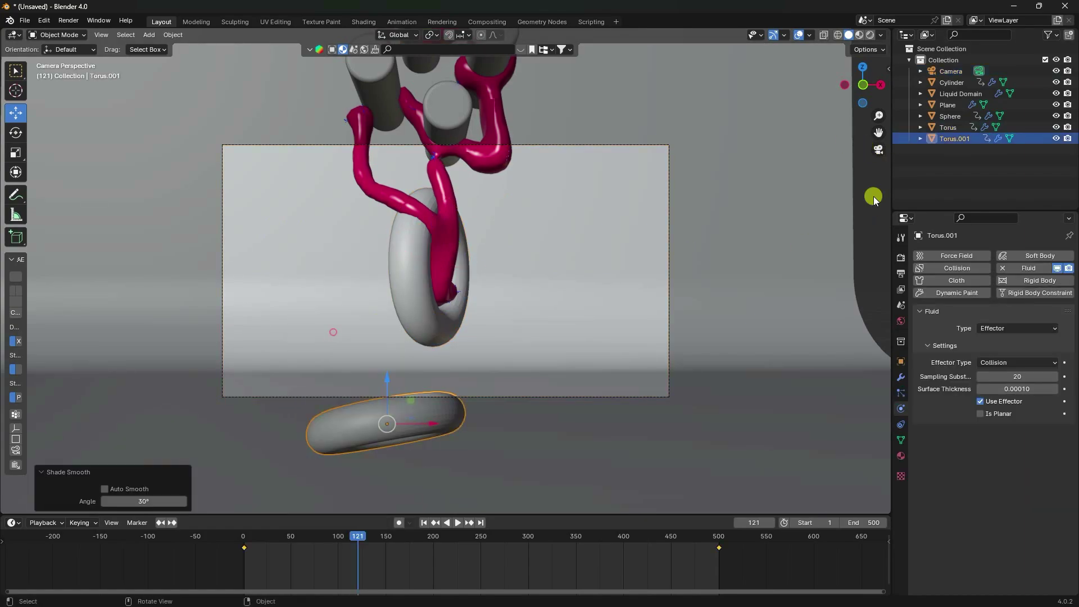
# Set the camera's rotation to X 90°, Y 0° and Z 0°
pyautogui.click(950, 71)
pyautogui.click(901, 361)
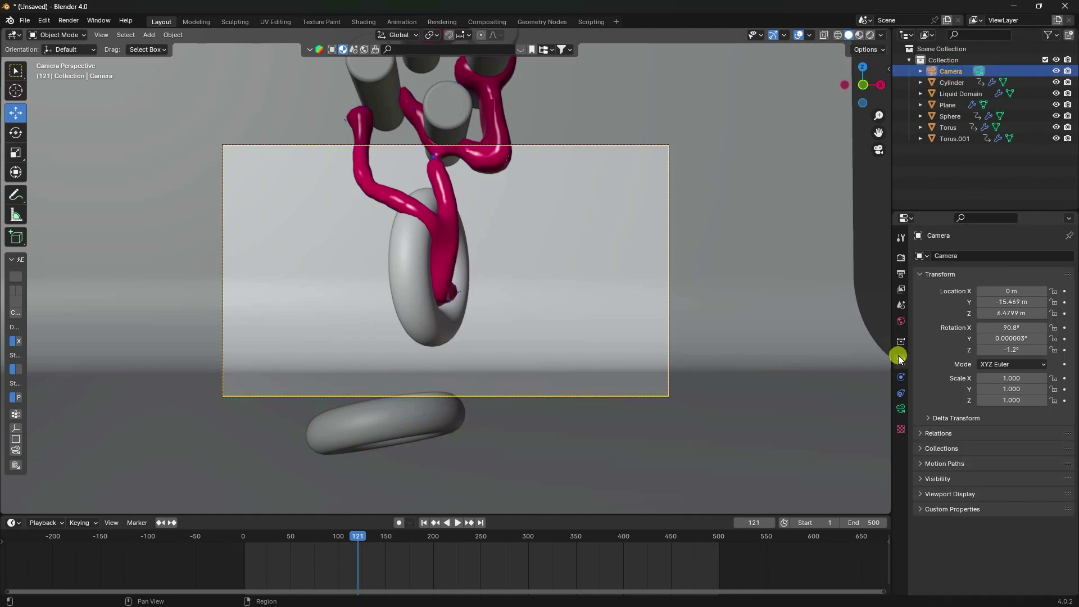
pyautogui.click(1007, 326)
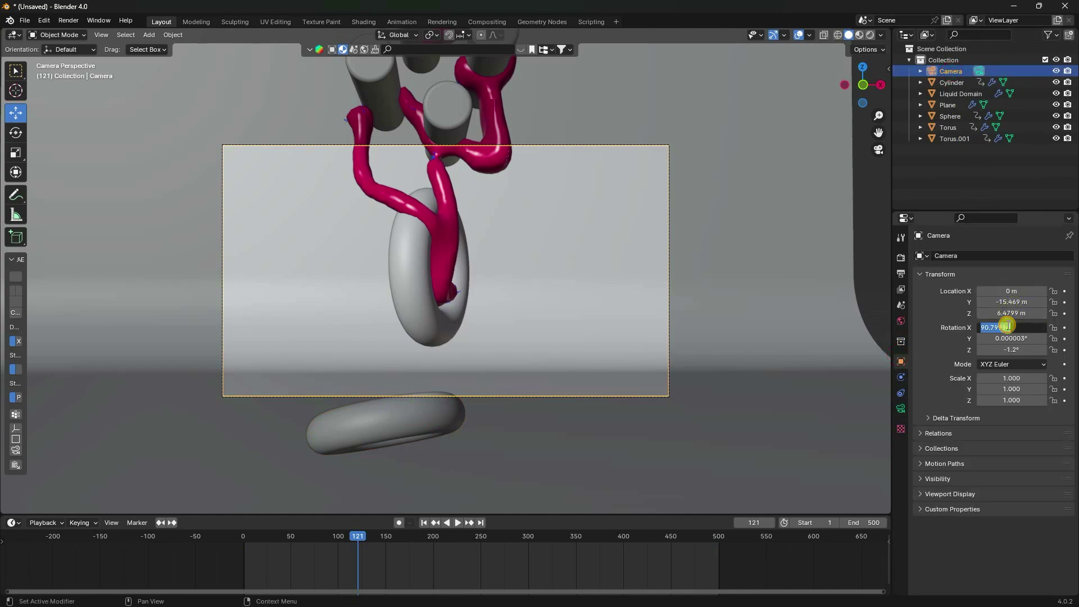
pyautogui.write('90')
pyautogui.press('Return')
pyautogui.click(1007, 338)
pyautogui.write('0')
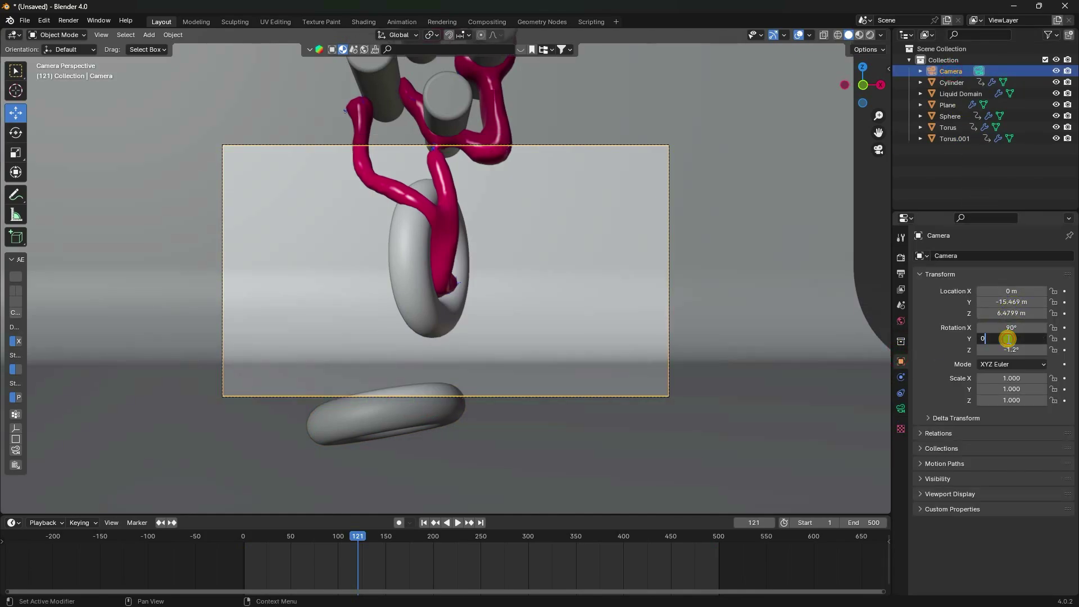
pyautogui.press('Return')
pyautogui.click(1008, 350)
pyautogui.write('0')
pyautogui.press('Return')
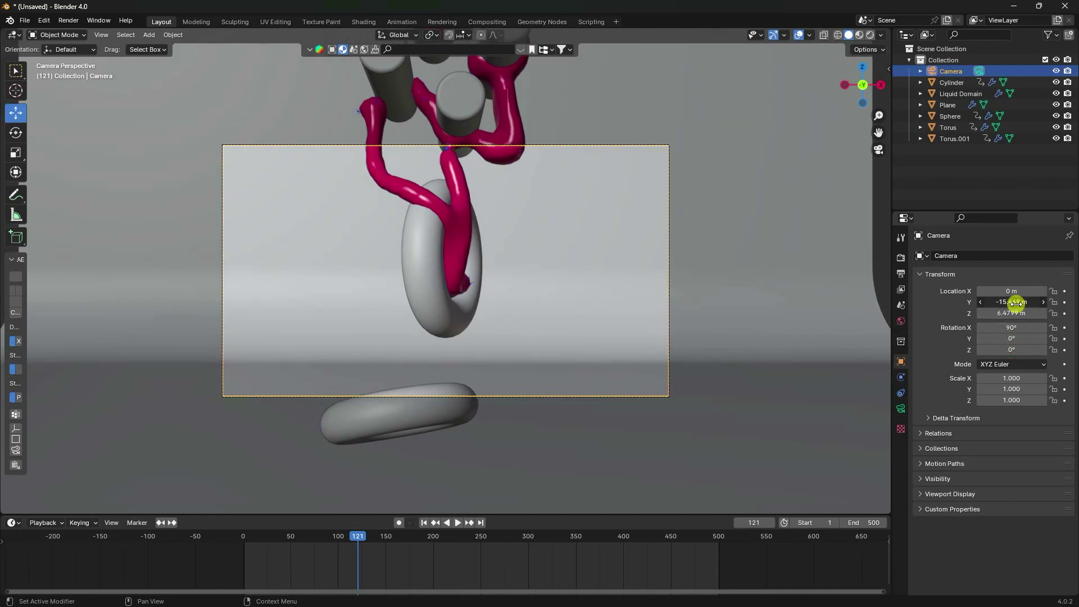
# Move the camera to about Y -32.7 m and Z 7.84 m, and play the animation through it from the first frame
pyautogui.moveTo(1016, 301); pyautogui.dragTo(877, 396)
pyautogui.moveTo(1009, 314); pyautogui.dragTo(223, 319)
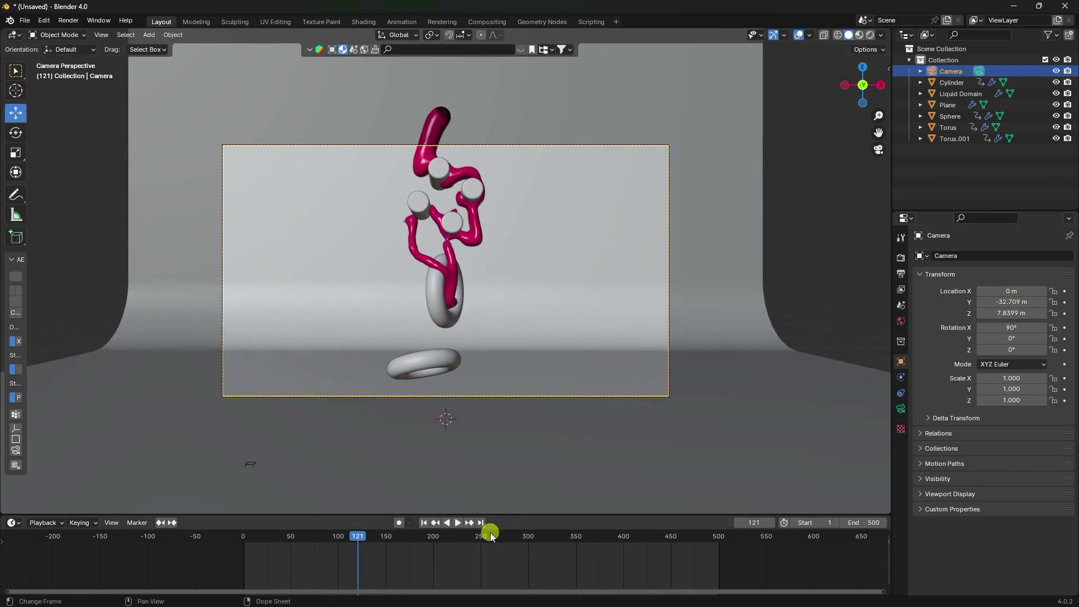
pyautogui.click(424, 522)
pyautogui.click(455, 522)
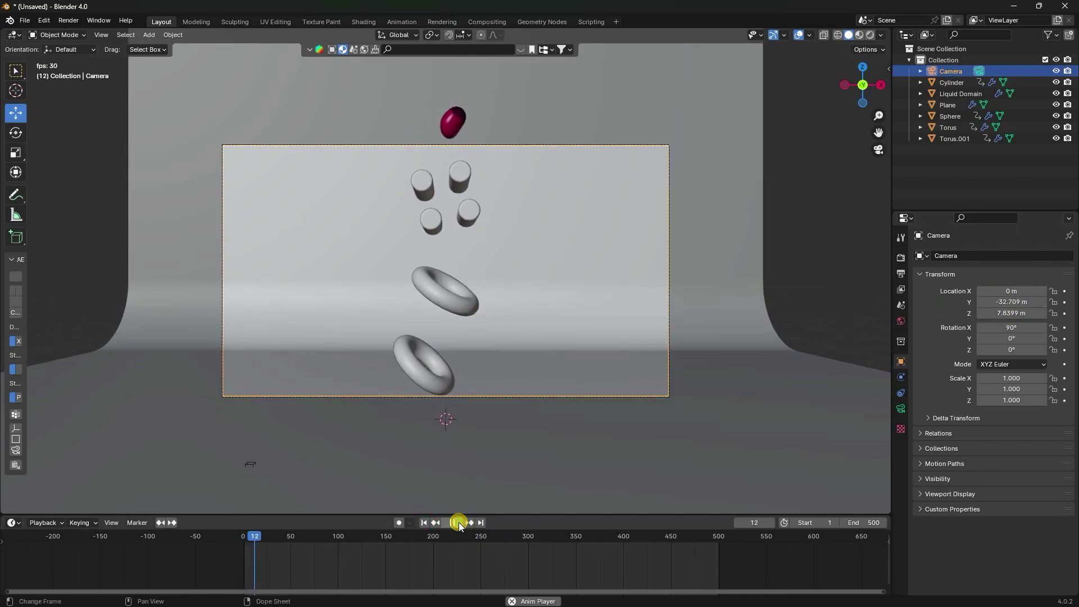
pyautogui.scroll(3, 421, 359)
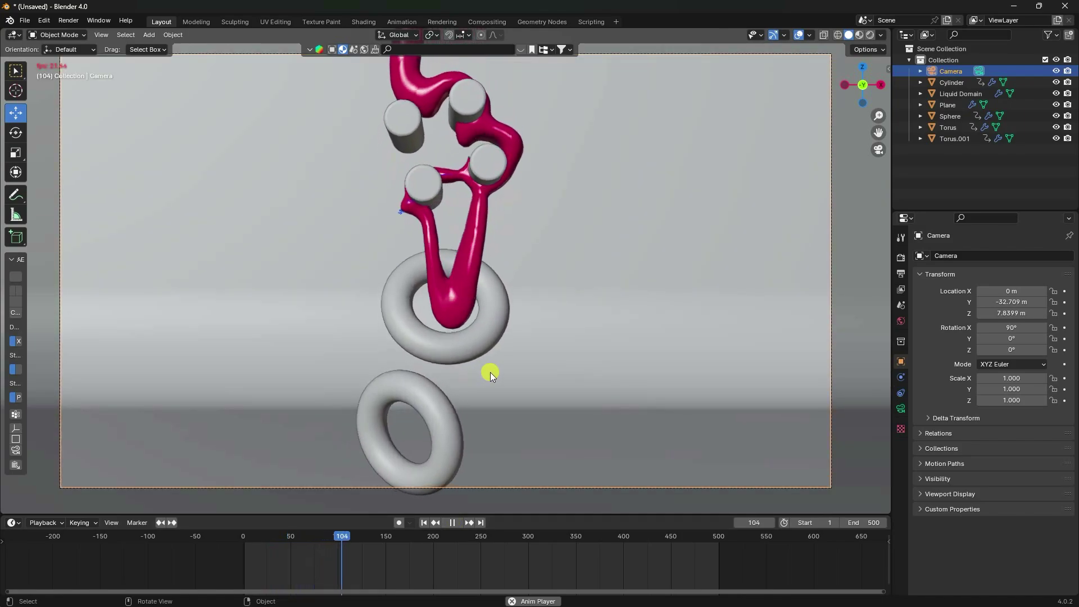
pyautogui.click(452, 523)
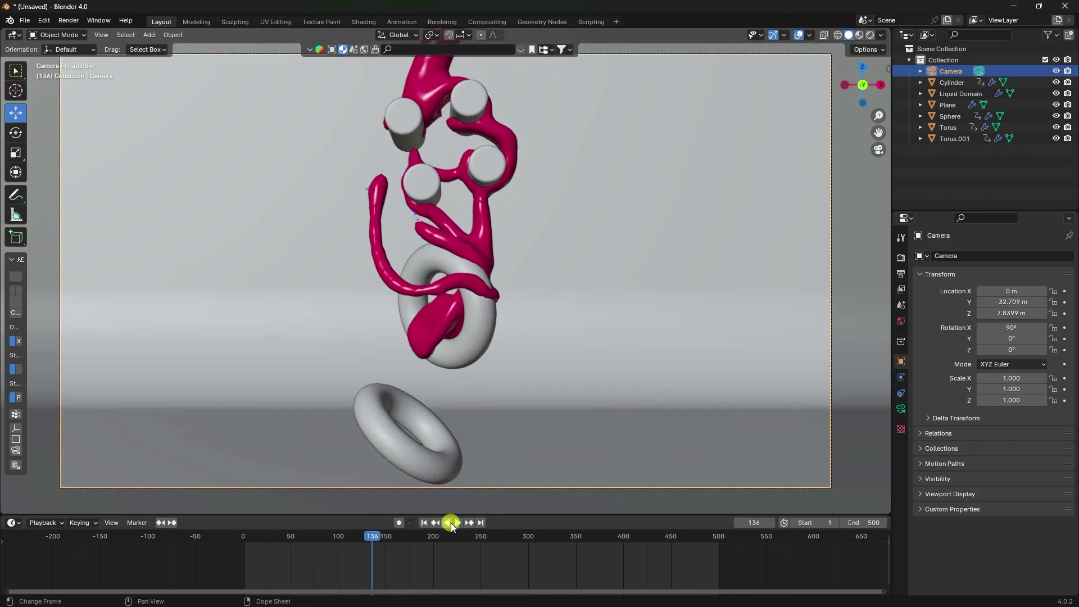
# Apply smooth shading to the liquid domain's mesh
pyautogui.click(484, 239)
pyautogui.rightClick(481, 232)
pyautogui.click(457, 232)
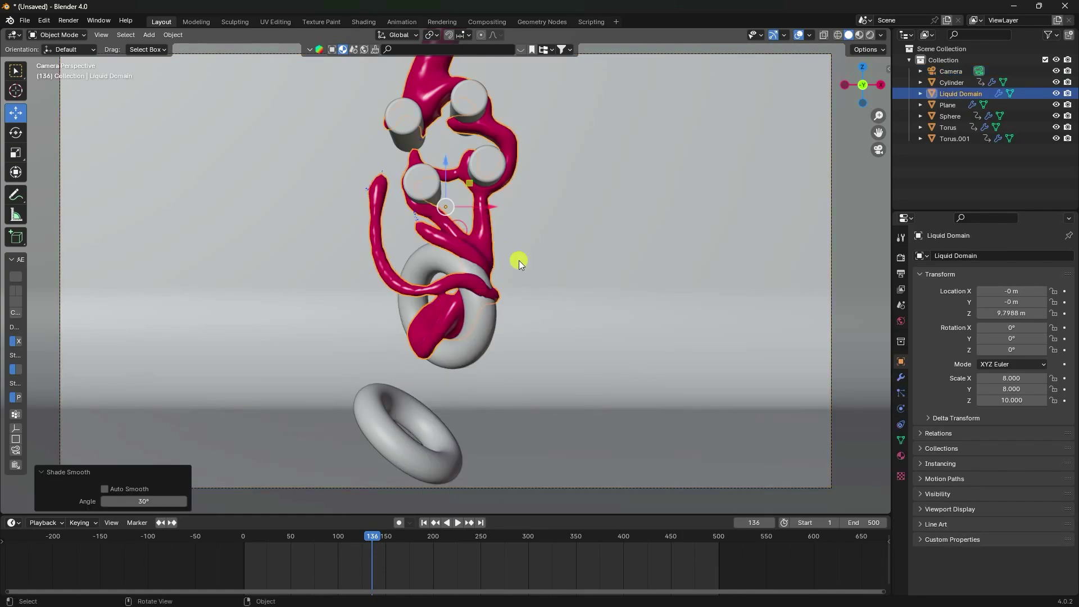
# Add a Smooth modifier to the liquid domain with a repeat of 5
pyautogui.click(901, 377)
pyautogui.click(948, 281)
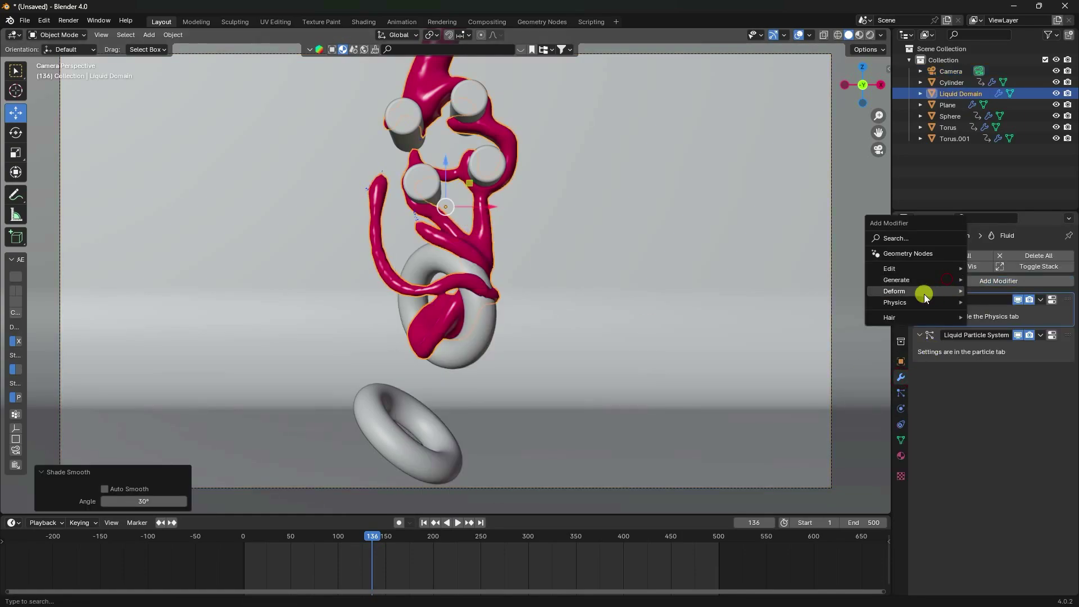
pyautogui.moveTo(922, 292)
pyautogui.click(1004, 404)
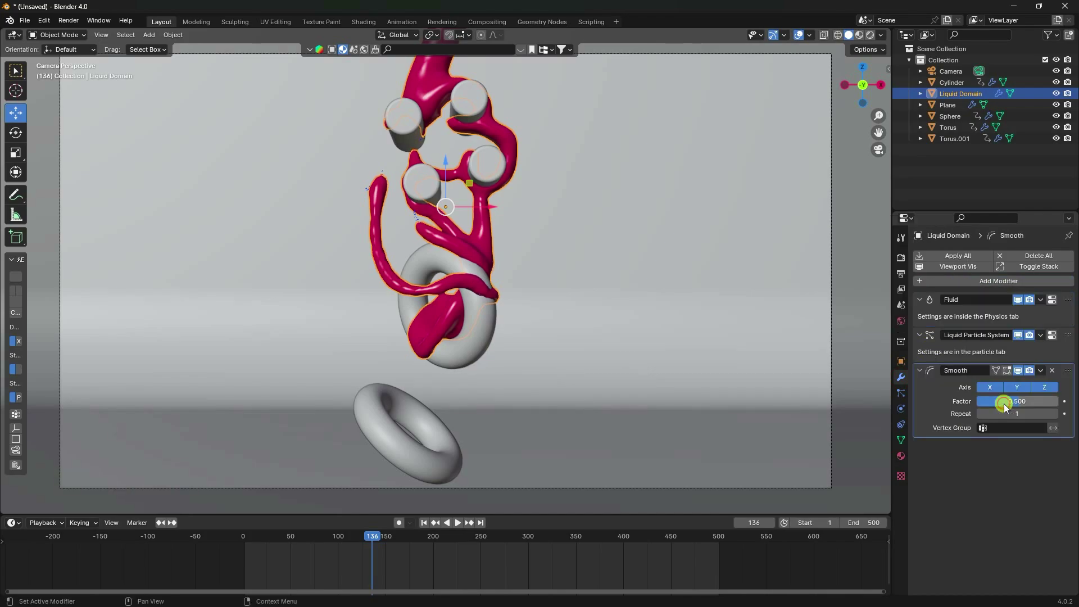
pyautogui.click(1016, 414)
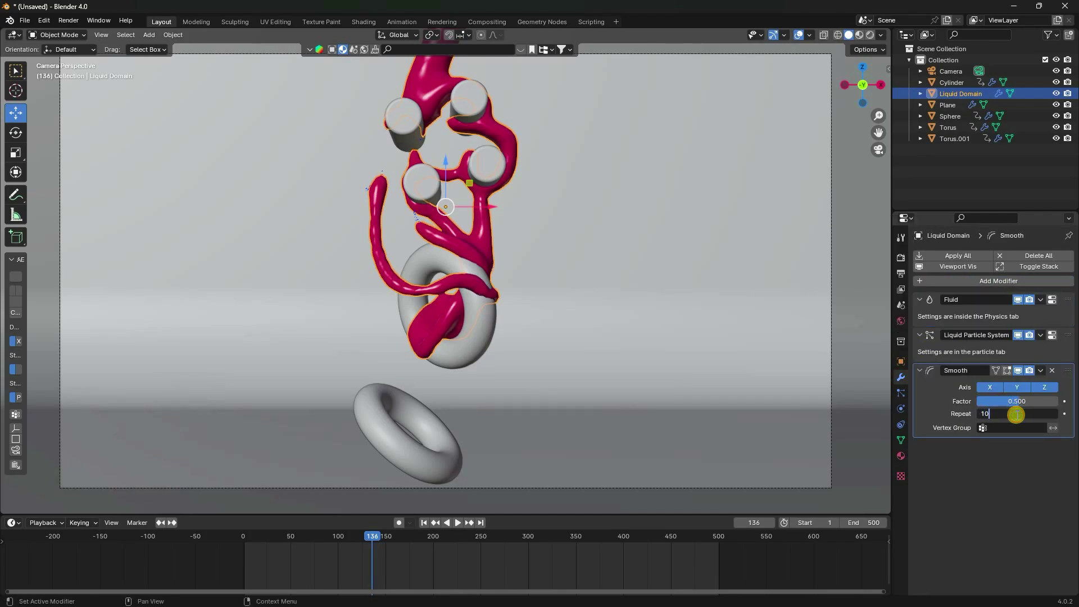
pyautogui.press('Return')
pyautogui.click(1016, 414)
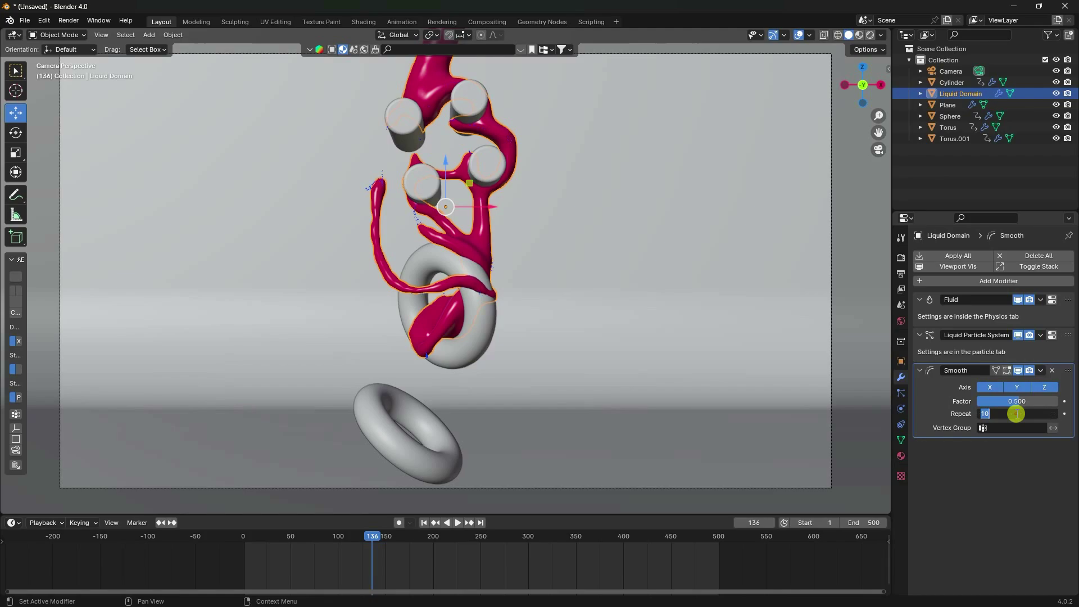
pyautogui.press('Return')
# Play the smoothed liquid animation from the first frame through the camera to check its shape
pyautogui.click(424, 523)
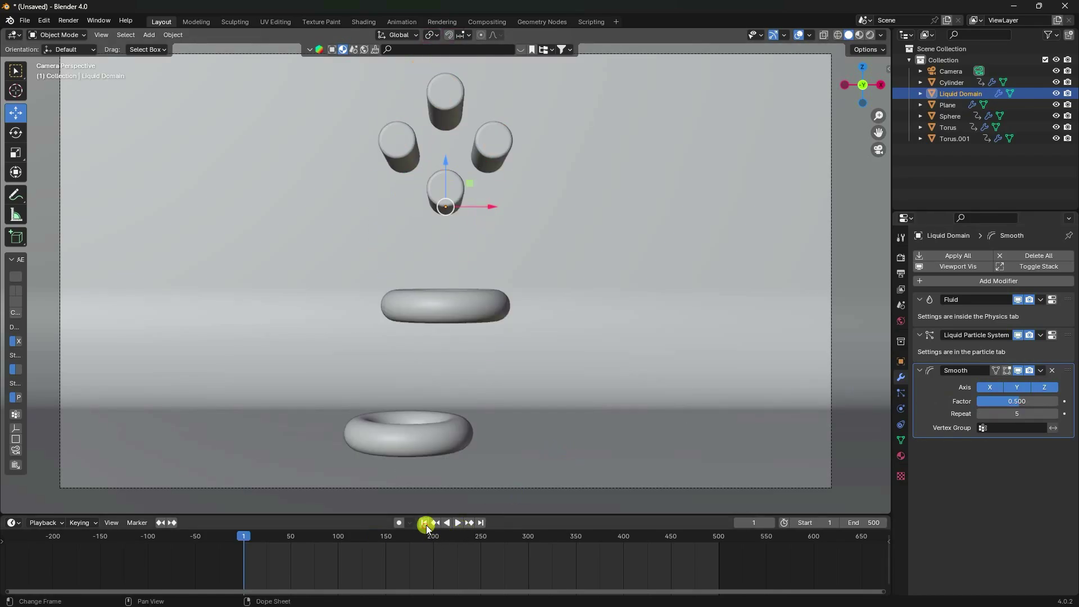
pyautogui.click(460, 523)
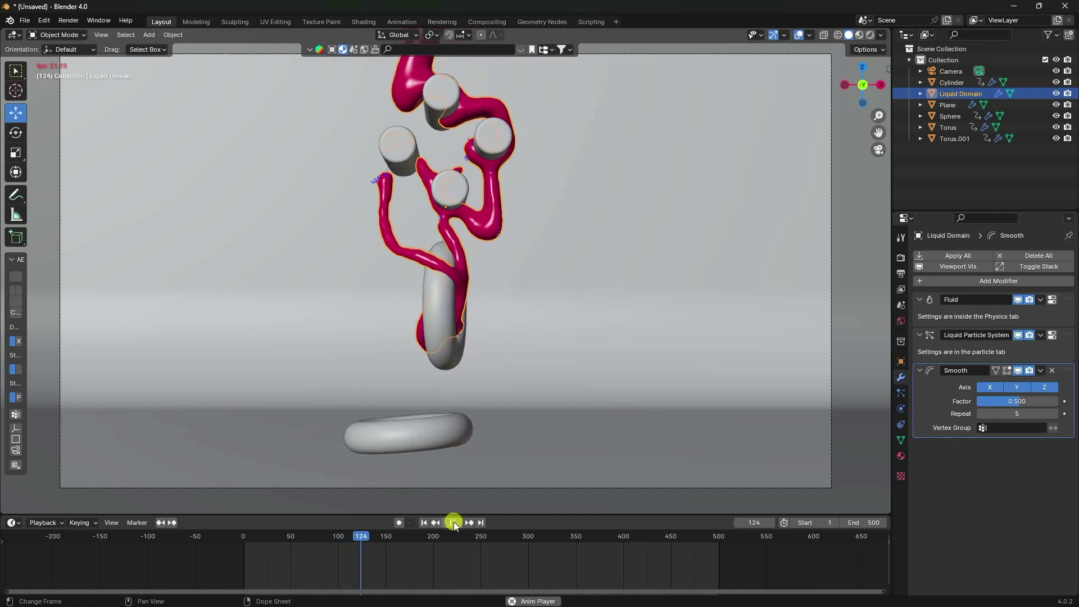
pyautogui.click(453, 522)
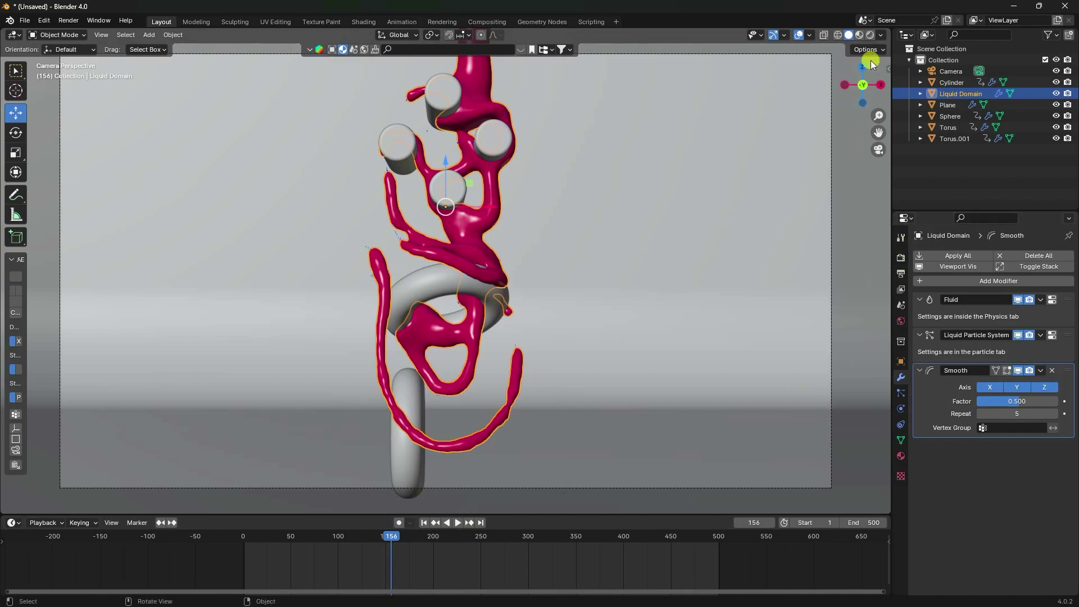
# Switch the render engine to Cycles with GPU Compute and set the render's maximum samples to 256
pyautogui.click(901, 258)
pyautogui.click(1020, 256)
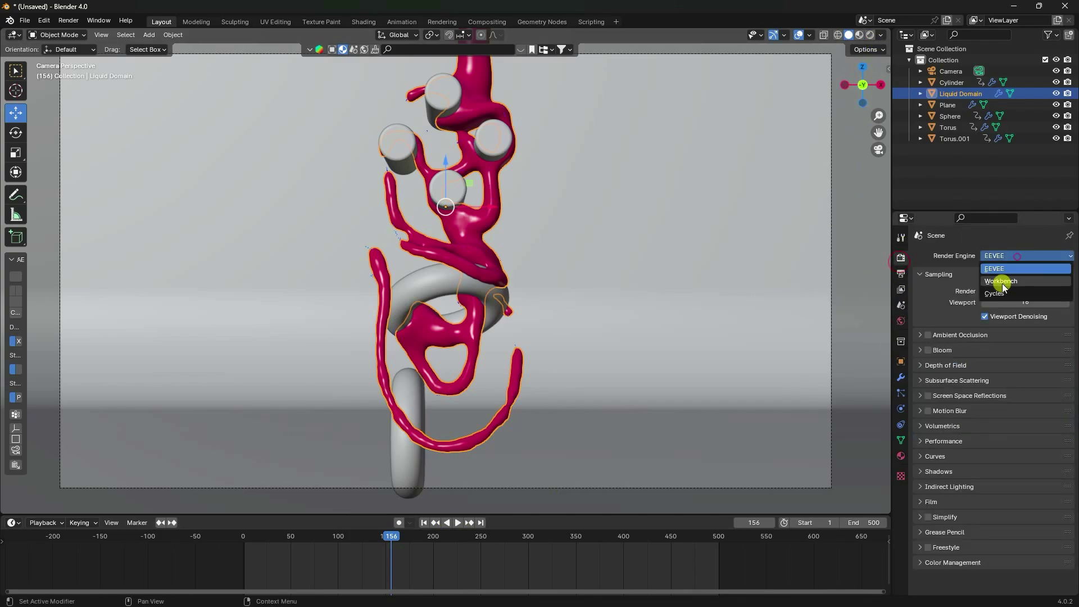
pyautogui.click(996, 293)
pyautogui.click(1000, 284)
pyautogui.click(999, 306)
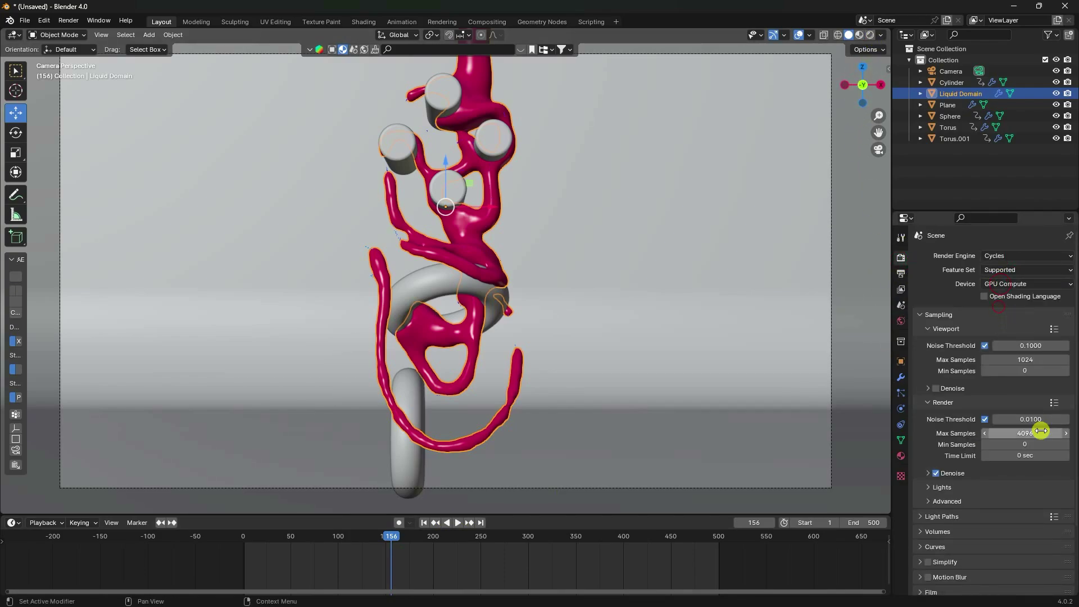
pyautogui.doubleClick(1026, 430)
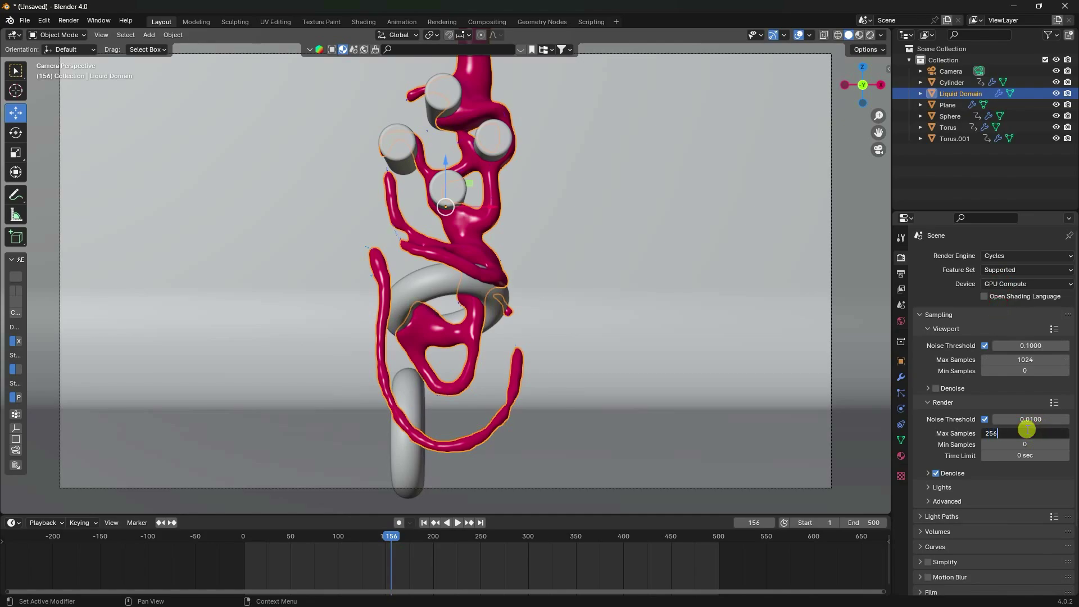
pyautogui.write('256')
pyautogui.press('Return')
# Light the world with the artist_workshop_4k.exr environment texture from the HDRI folder at a strength of 0.8
pyautogui.click(900, 320)
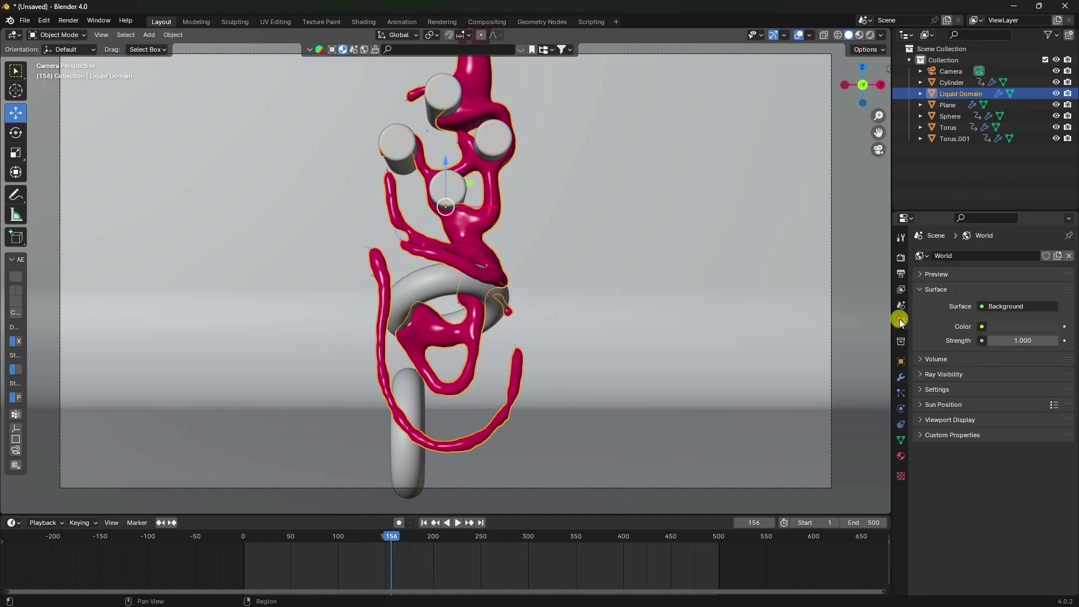
pyautogui.click(990, 332)
pyautogui.click(667, 379)
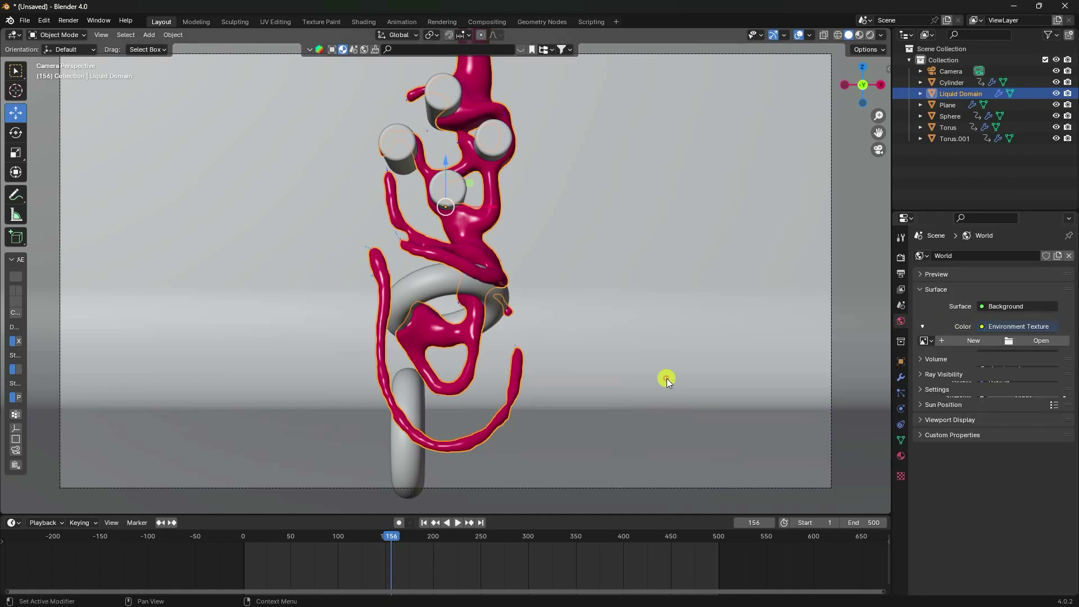
pyautogui.click(1038, 341)
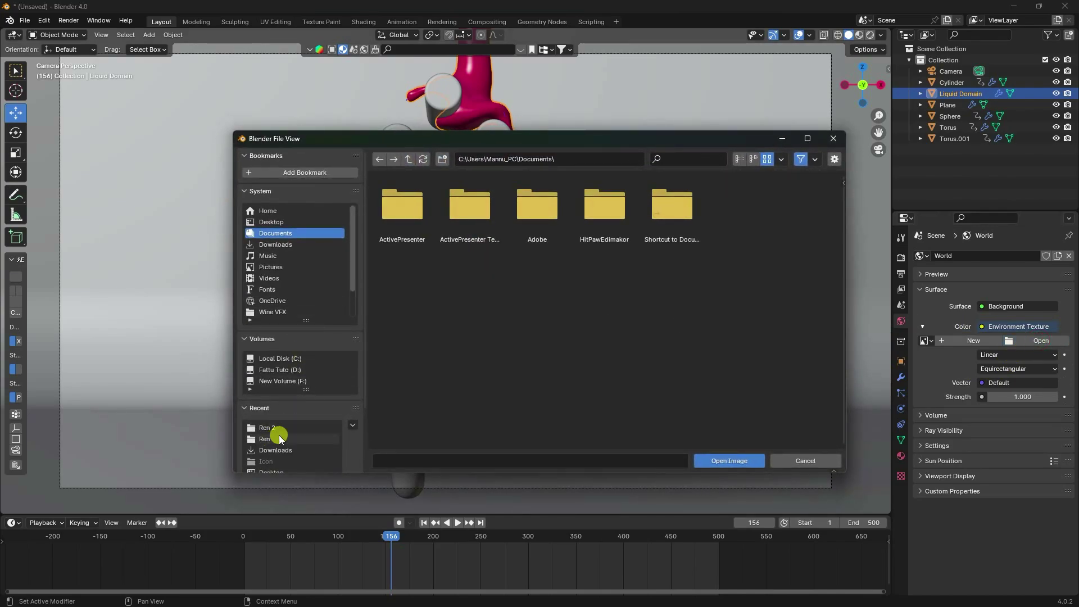
pyautogui.scroll(-3, 279, 435)
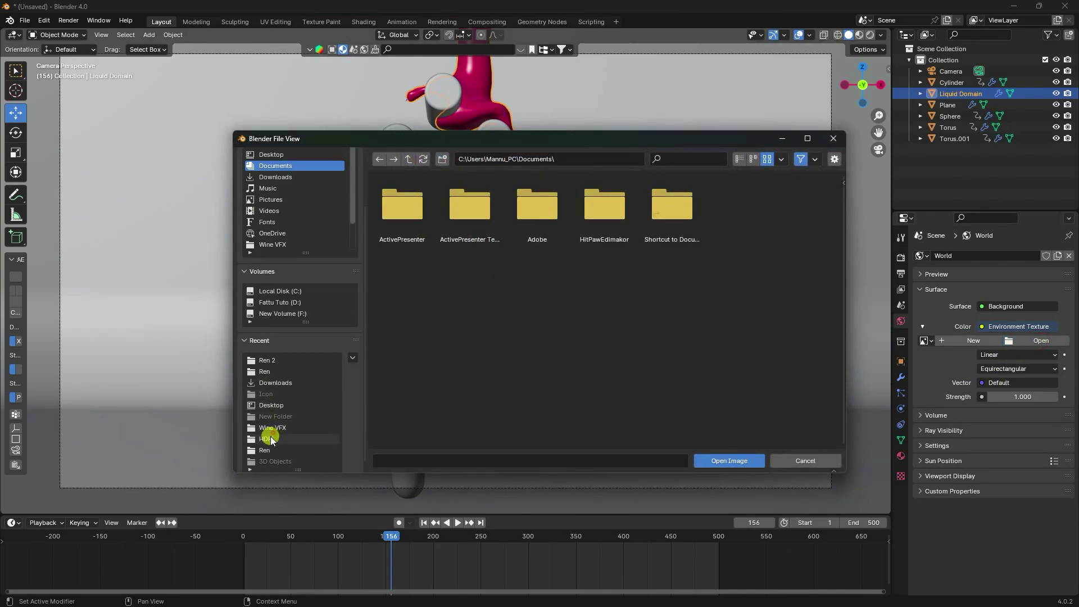
pyautogui.click(271, 437)
pyautogui.click(584, 197)
pyautogui.click(731, 458)
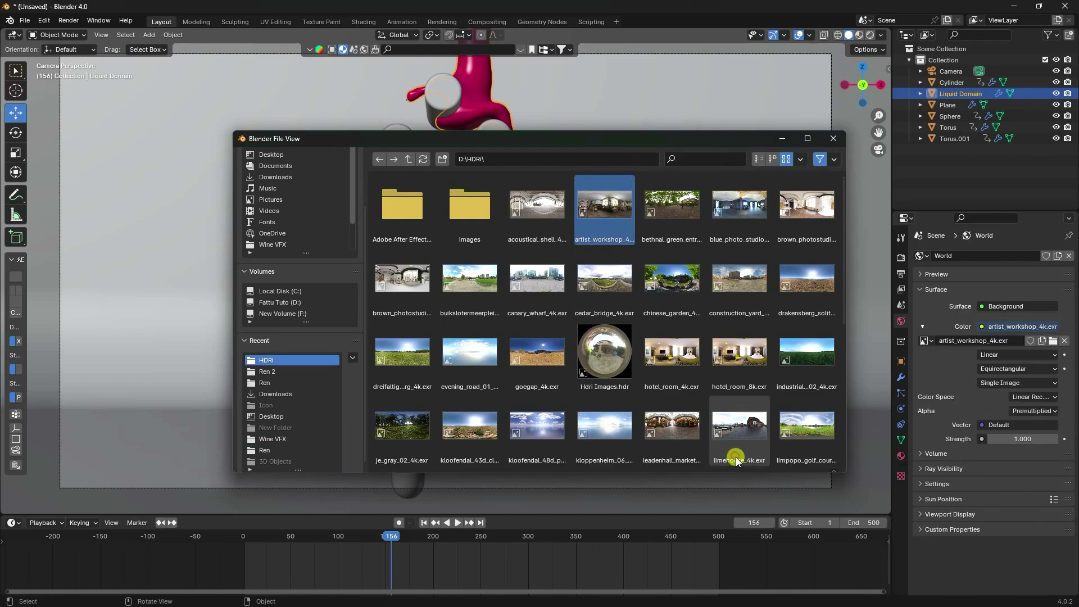
pyautogui.doubleClick(1024, 437)
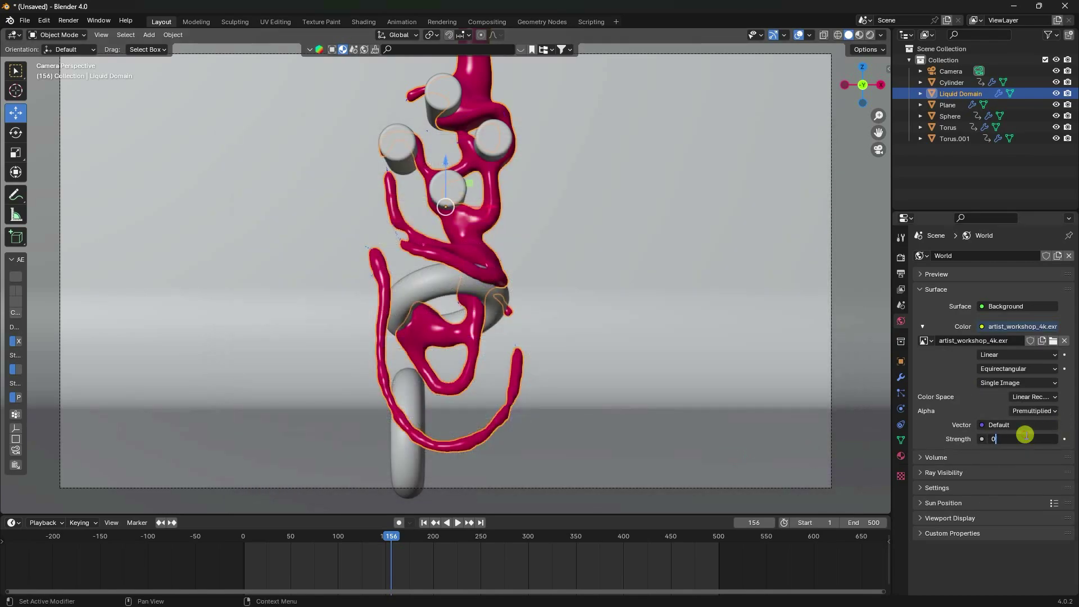
pyautogui.press('Return')
# Add an area light and raise it about 17 m along Z above the sculpture
pyautogui.click(149, 35)
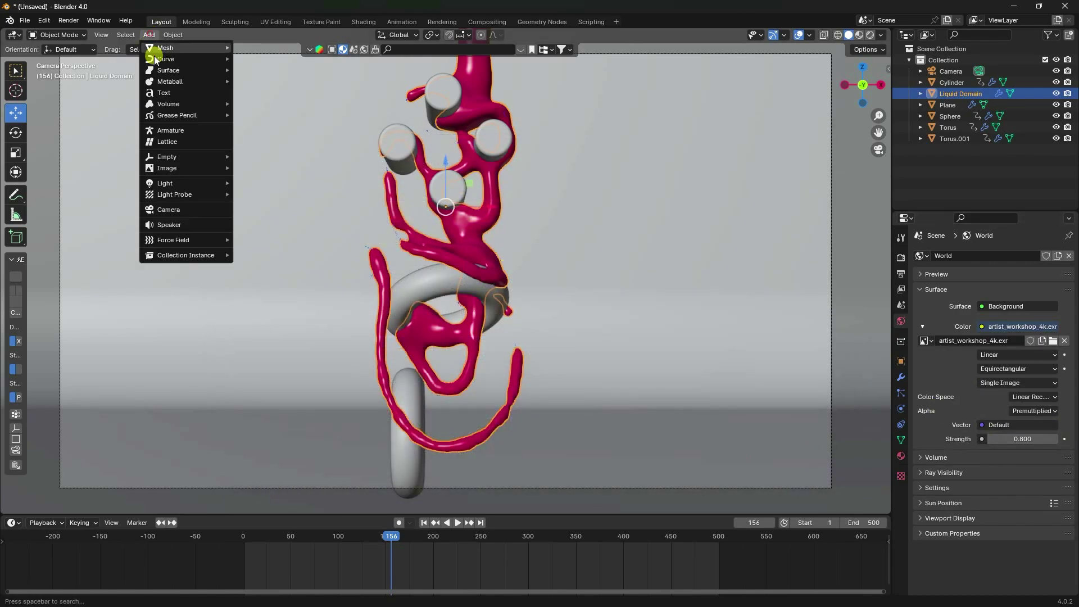
pyautogui.moveTo(173, 181)
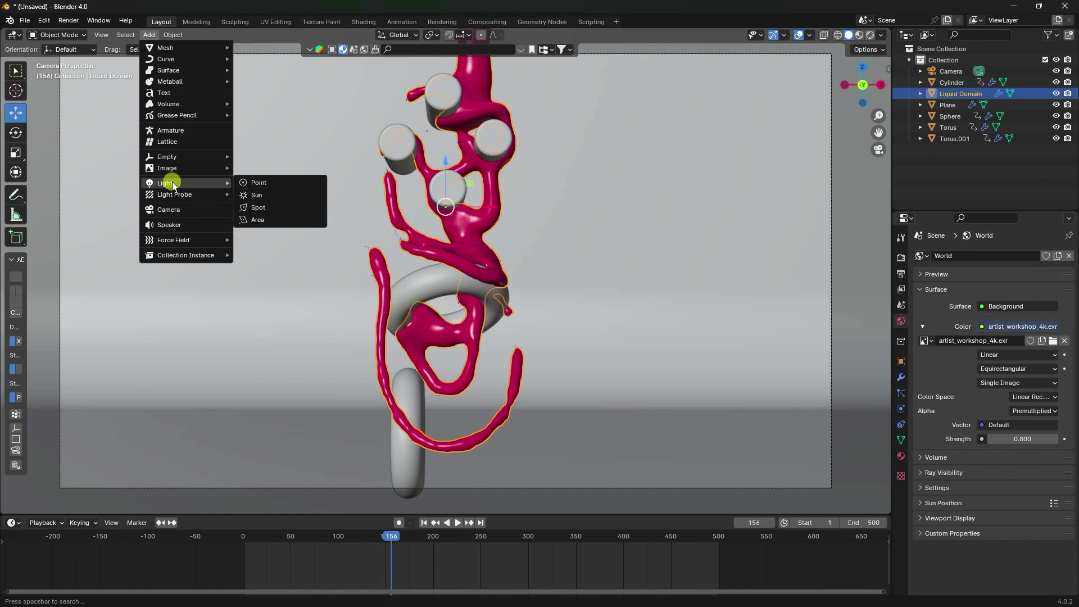
pyautogui.click(261, 218)
pyautogui.scroll(-5, 426, 261)
pyautogui.moveTo(449, 308); pyautogui.dragTo(449, 178)
pyautogui.moveTo(449, 178); pyautogui.dragTo(489, 191, button='middle')
pyautogui.scroll(-2, 486, 194)
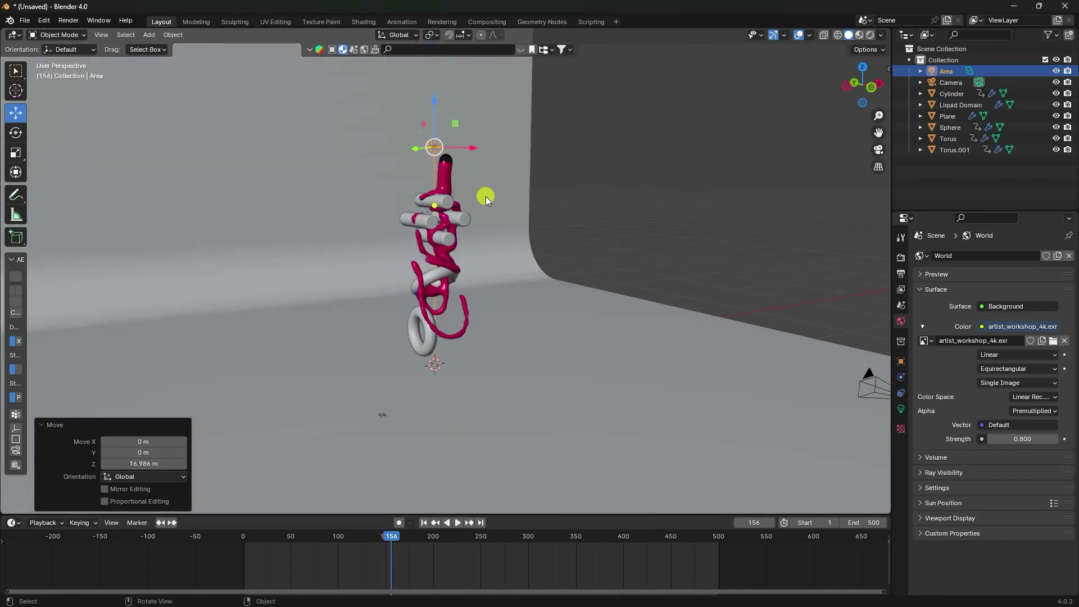
# Set the area light's power to 250 W and its size to 5 m
pyautogui.click(902, 409)
pyautogui.click(1009, 333)
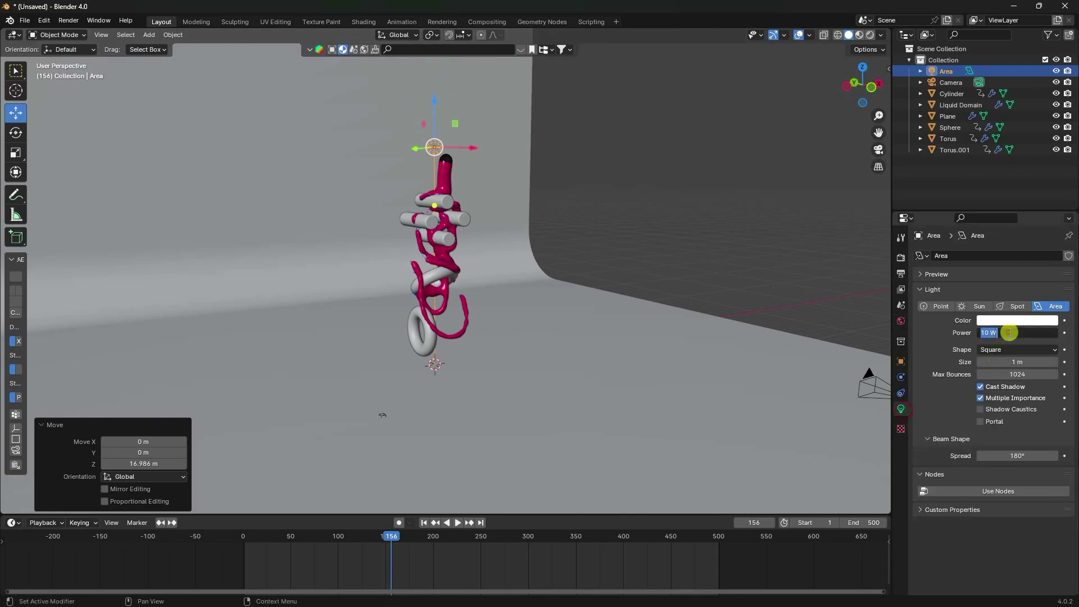
pyautogui.doubleClick(1008, 333)
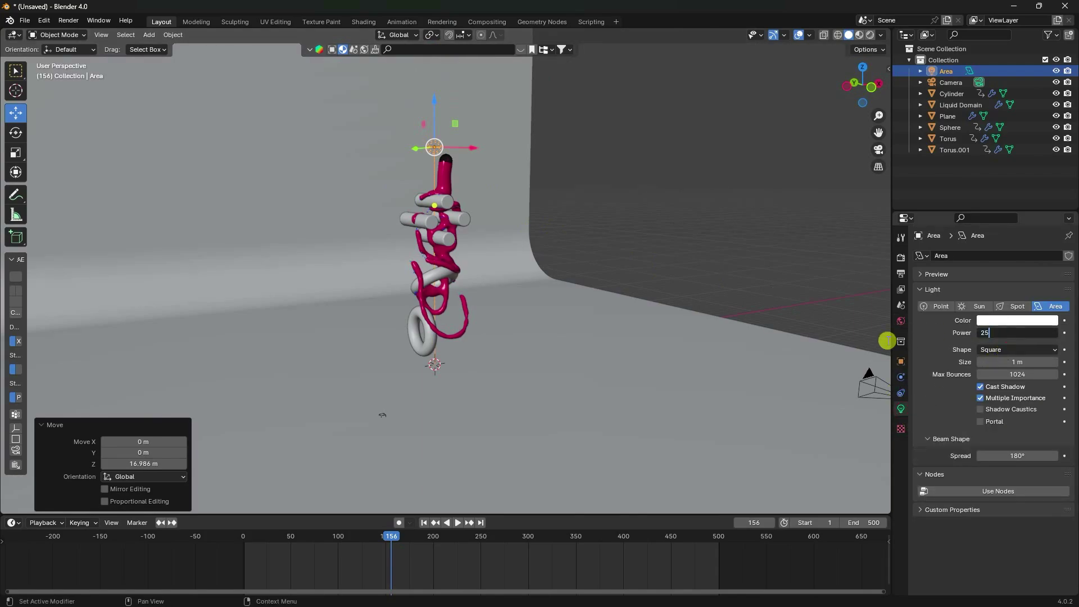
pyautogui.write('250')
pyautogui.press('Return')
pyautogui.click(1007, 361)
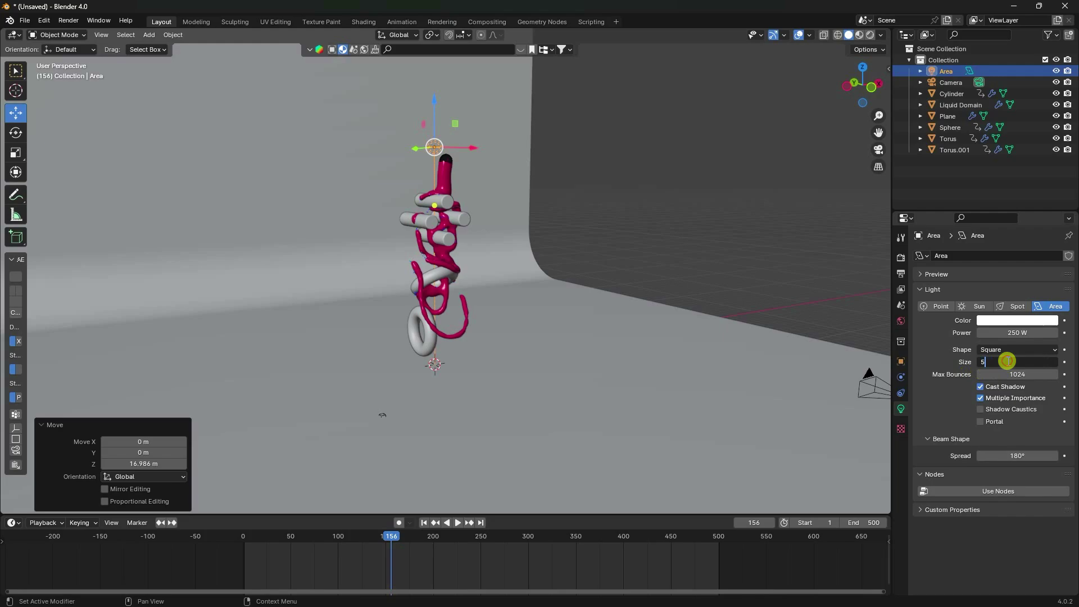
pyautogui.write('5')
pyautogui.press('Return')
# Raise the area light about 1.1 m further along Z and return to the camera view
pyautogui.moveTo(444, 109); pyautogui.dragTo(456, 200)
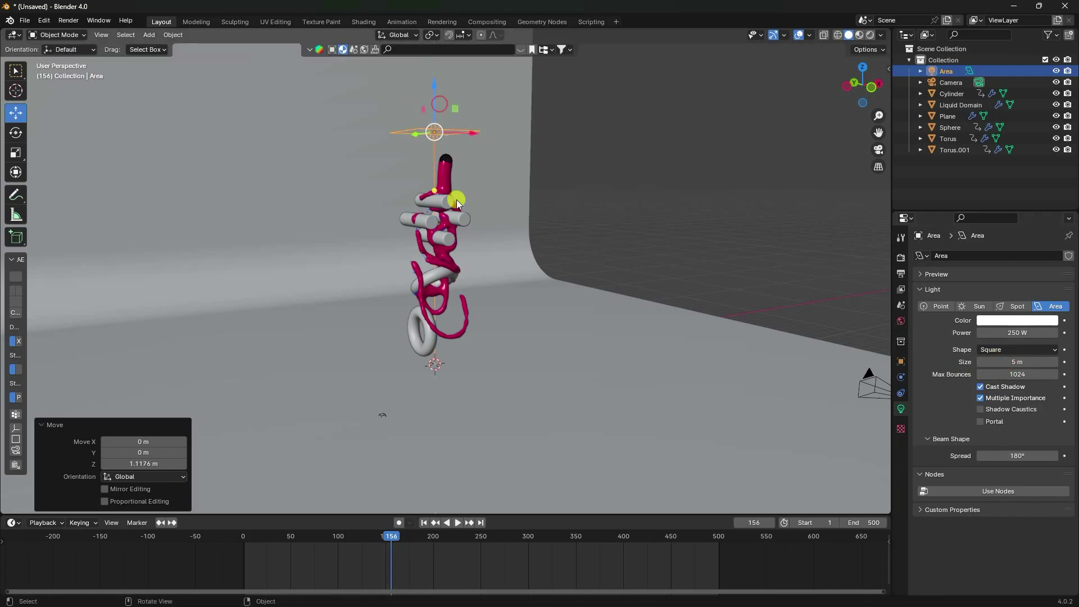
pyautogui.press('KP_0')
pyautogui.scroll(2, 501, 234)
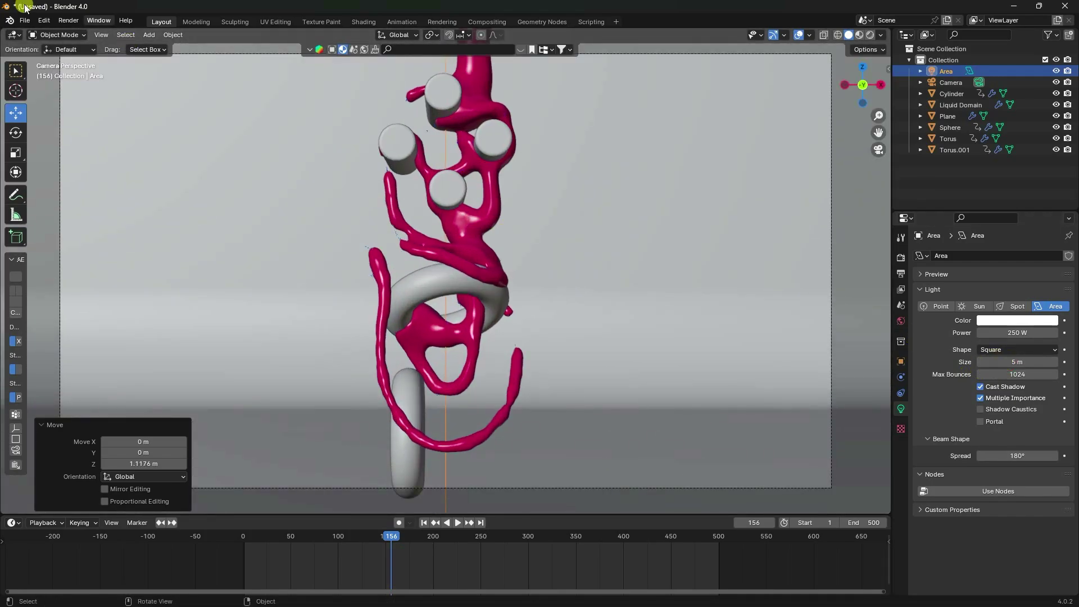
# Render a test image of frame 156, inspect the materials and lighting, and close the render
pyautogui.click(67, 22)
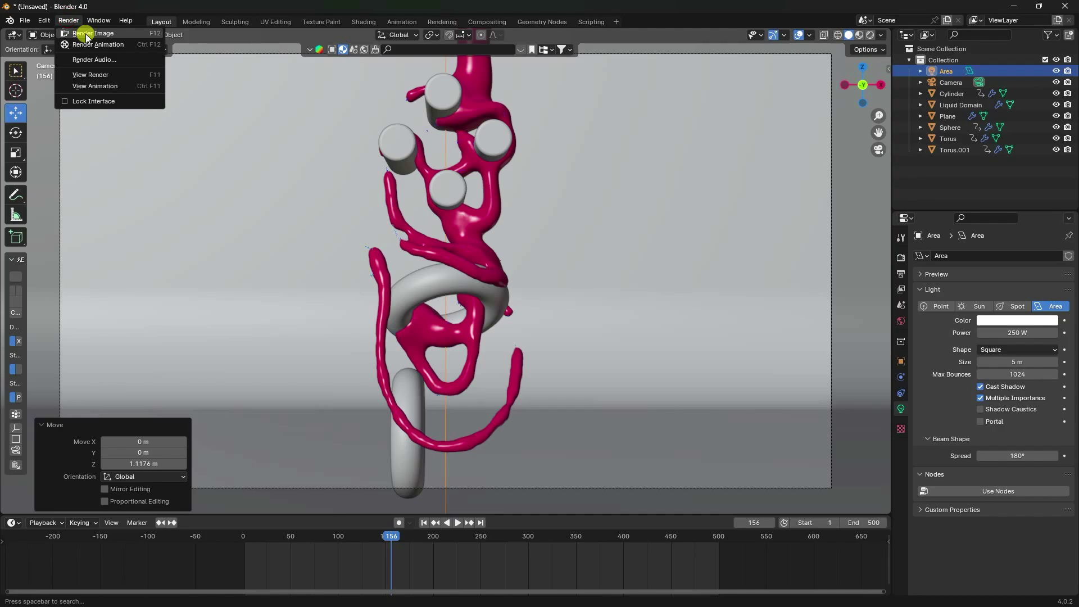
pyautogui.click(87, 35)
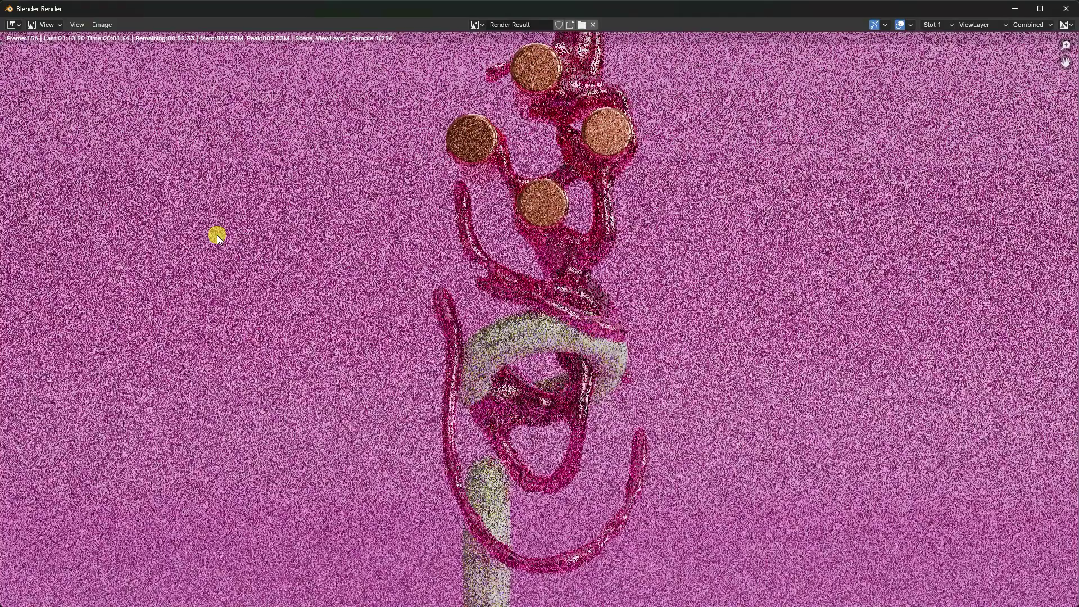
pyautogui.scroll(-1, 285, 250)
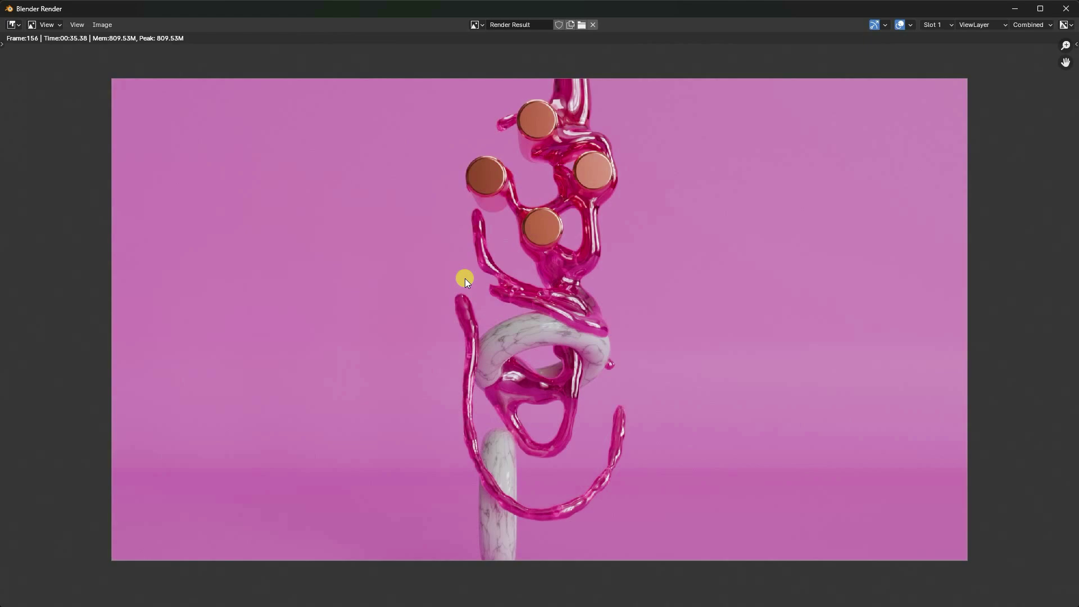
pyautogui.scroll(1, 465, 278)
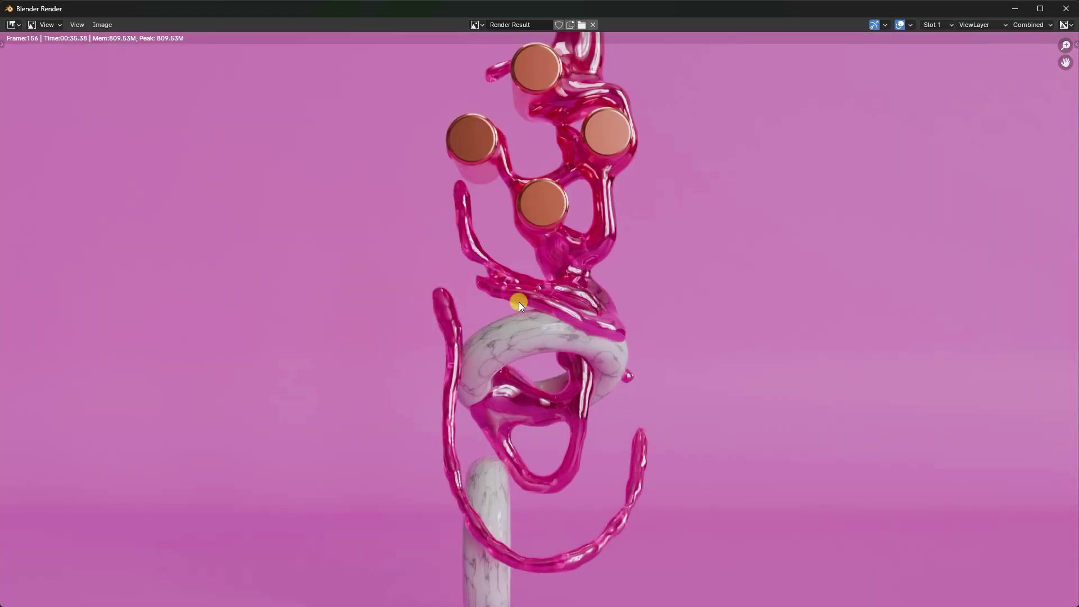
pyautogui.click(1071, 7)
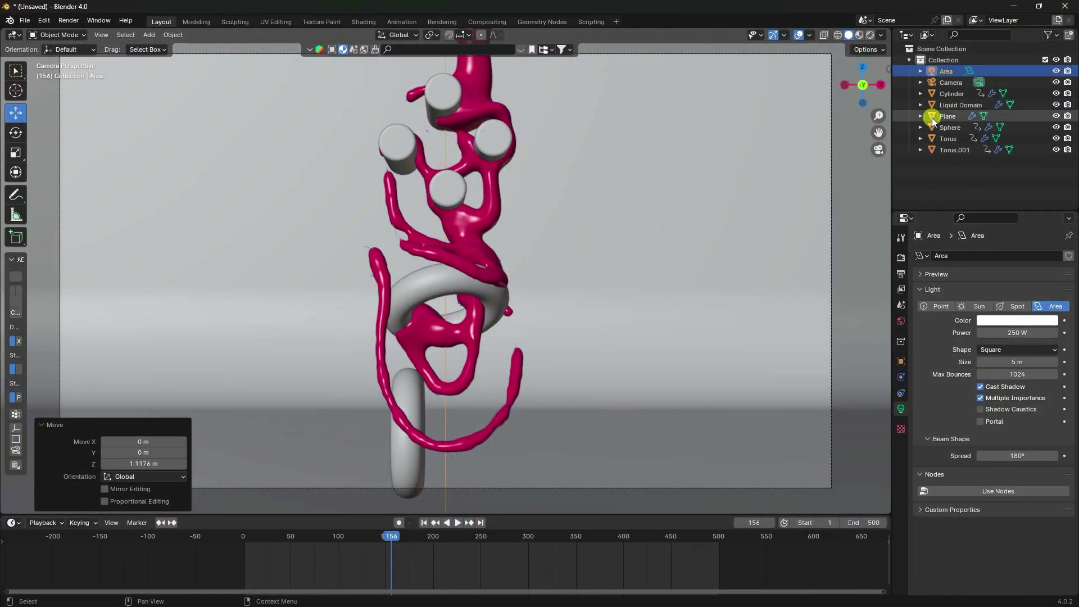
# Free the liquid domain's baked fluid data and go back to the first frame
pyautogui.click(953, 105)
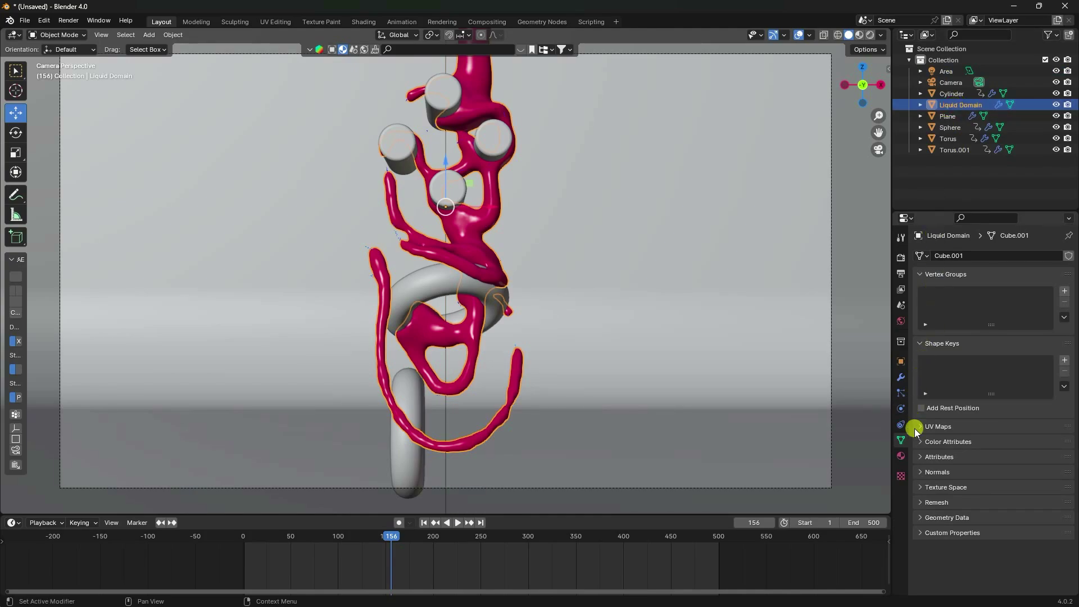
pyautogui.click(901, 408)
pyautogui.scroll(-8, 967, 430)
pyautogui.scroll(-12, 966, 431)
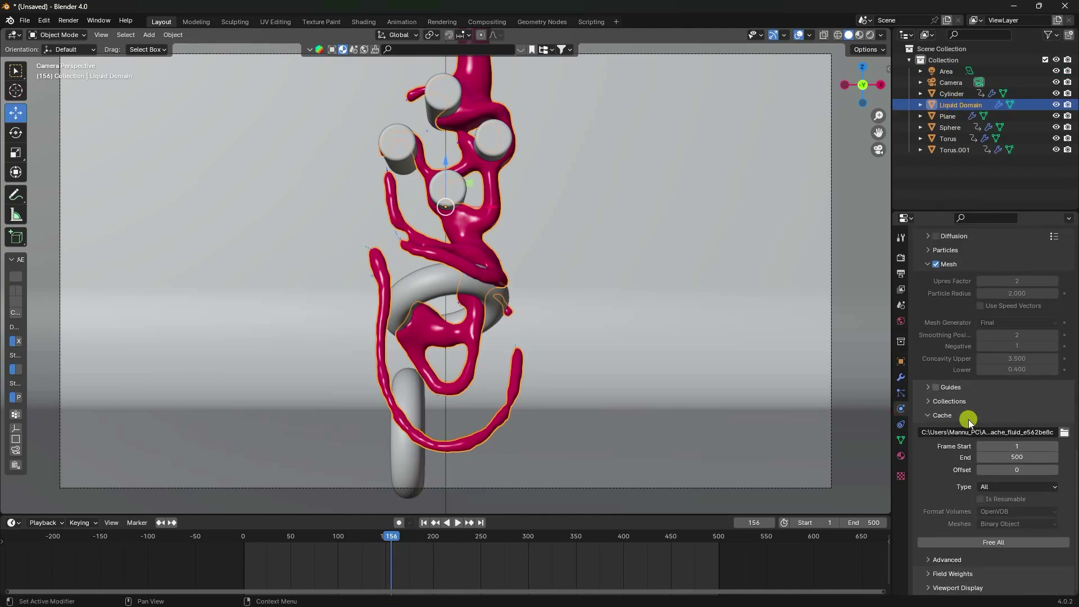
pyautogui.click(982, 542)
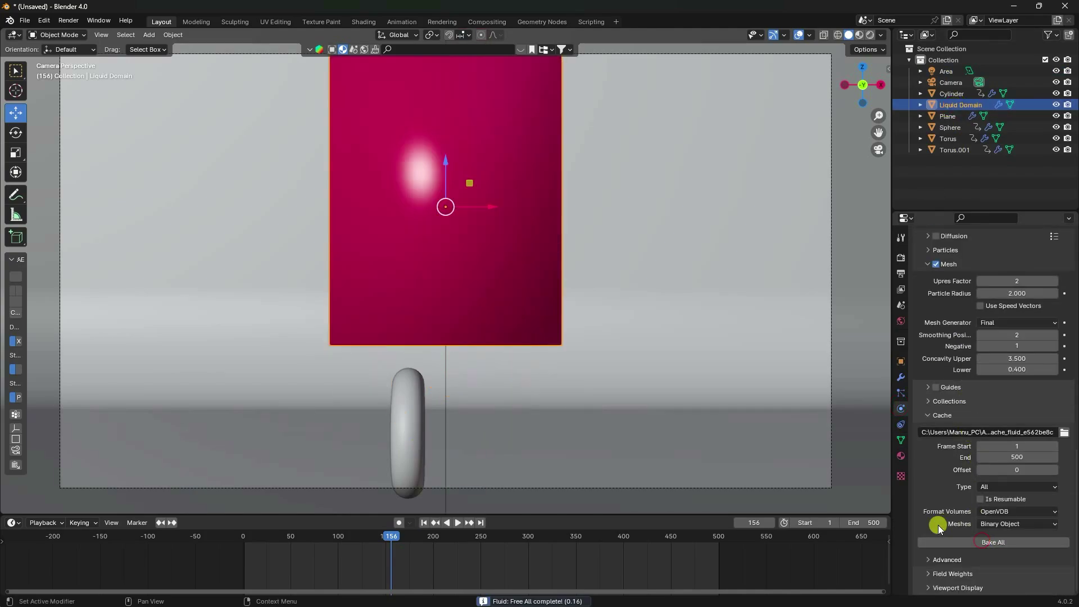
pyautogui.click(425, 524)
# Set the liquid domain's resolution divisions to 128 and start baking the whole simulation again
pyautogui.scroll(5, 960, 371)
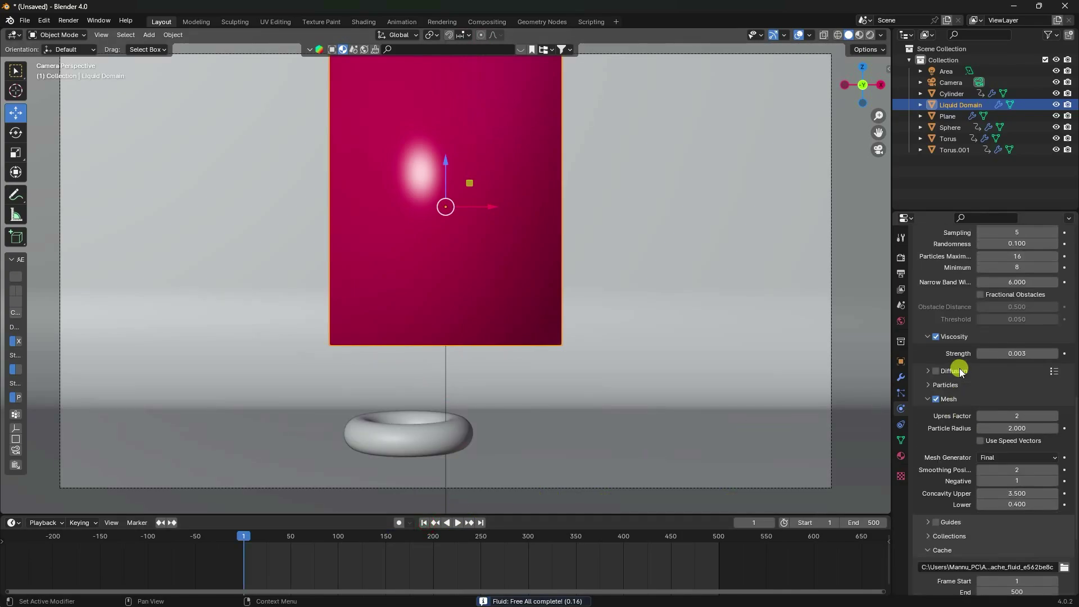
pyautogui.scroll(10, 960, 371)
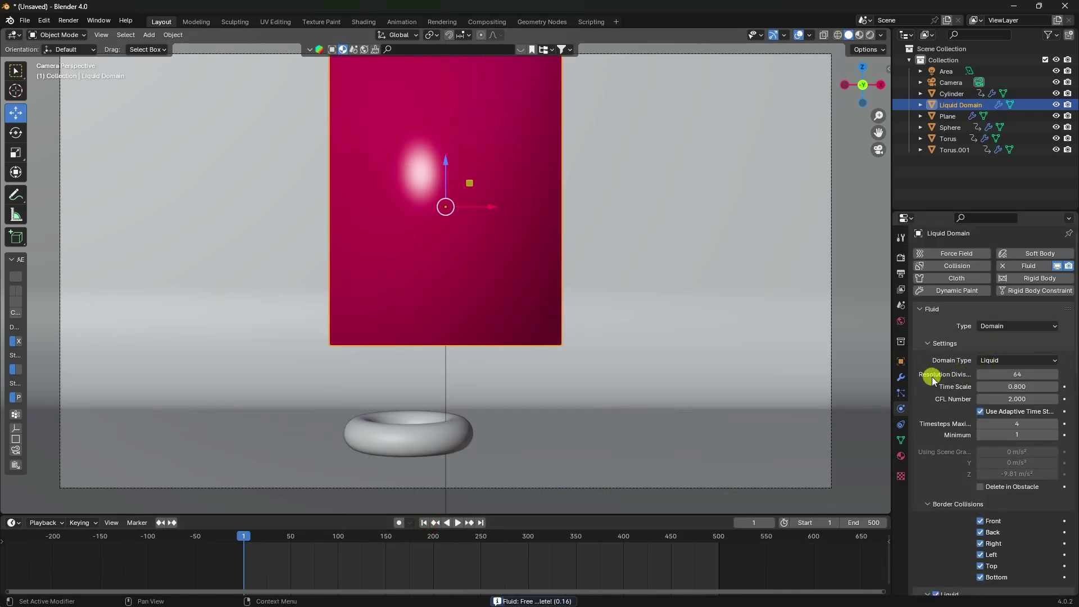
pyautogui.click(1038, 375)
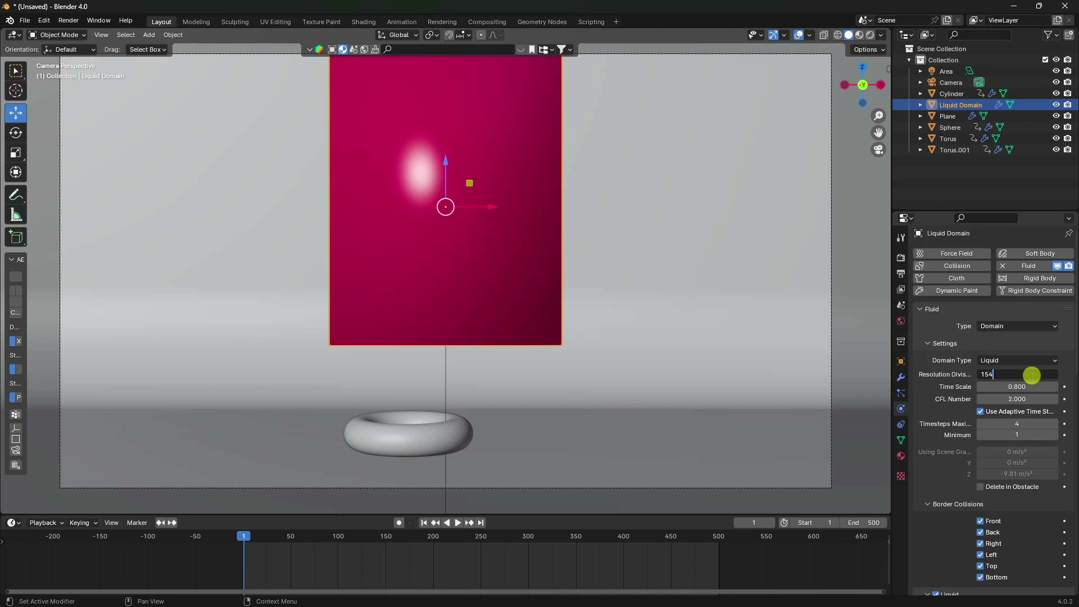
pyautogui.press('Return')
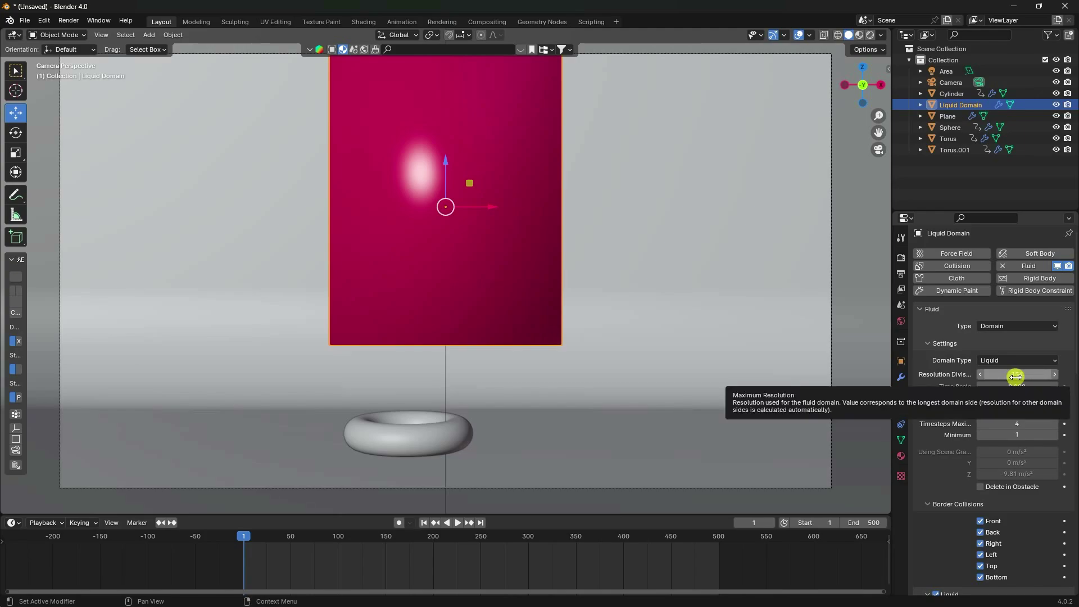
pyautogui.click(1016, 377)
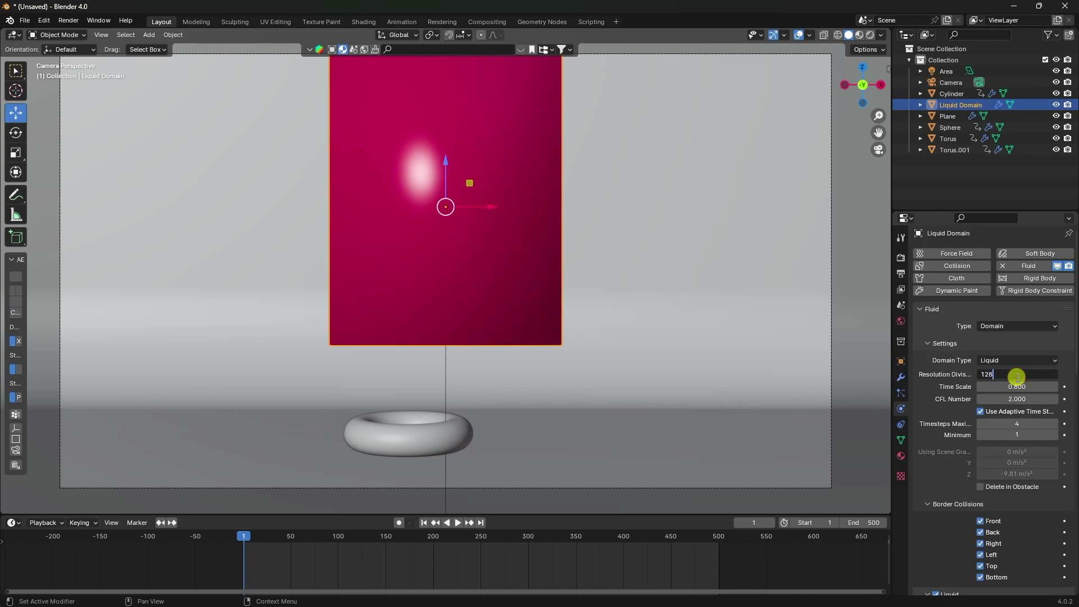
pyautogui.press('Return')
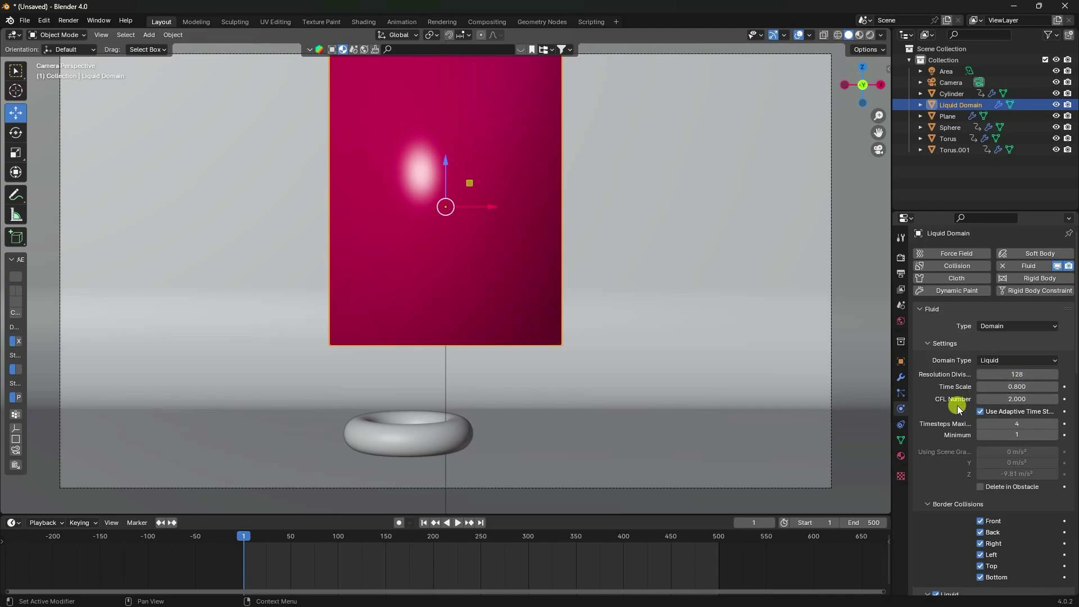
pyautogui.scroll(-15, 963, 399)
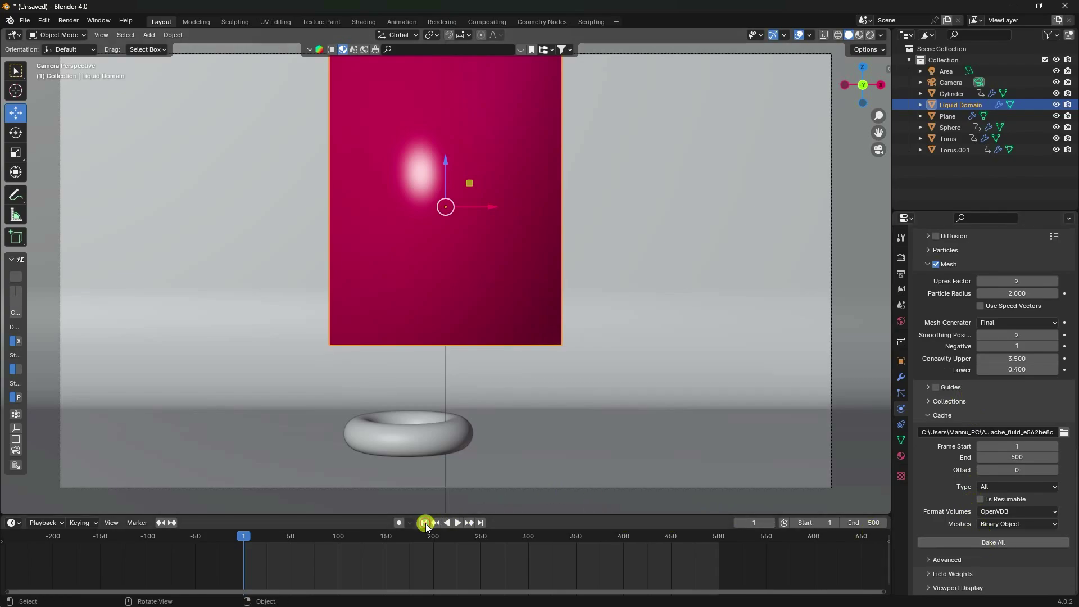
pyautogui.click(985, 543)
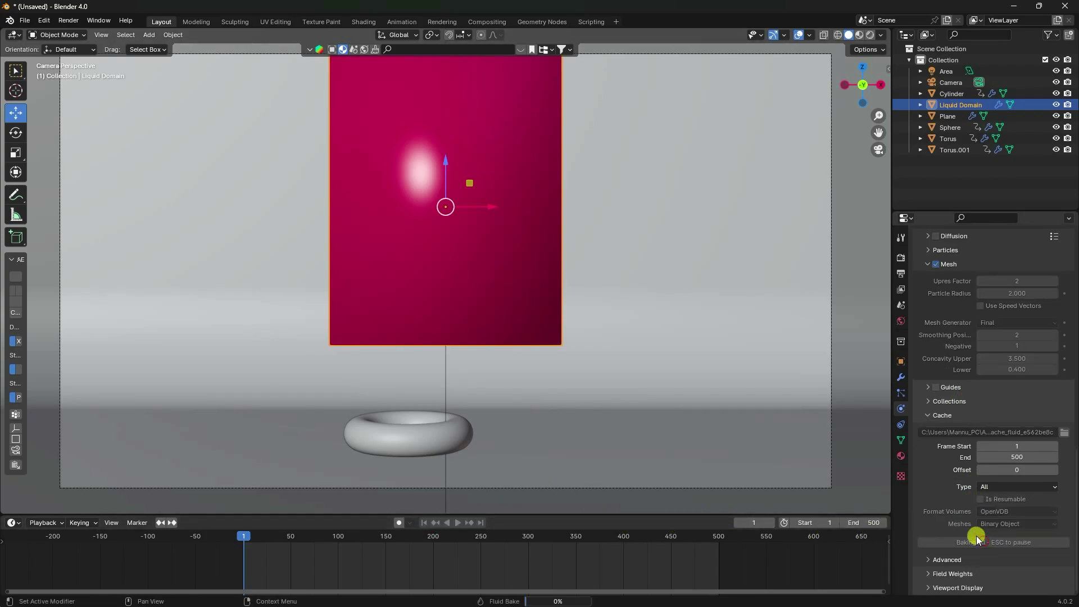